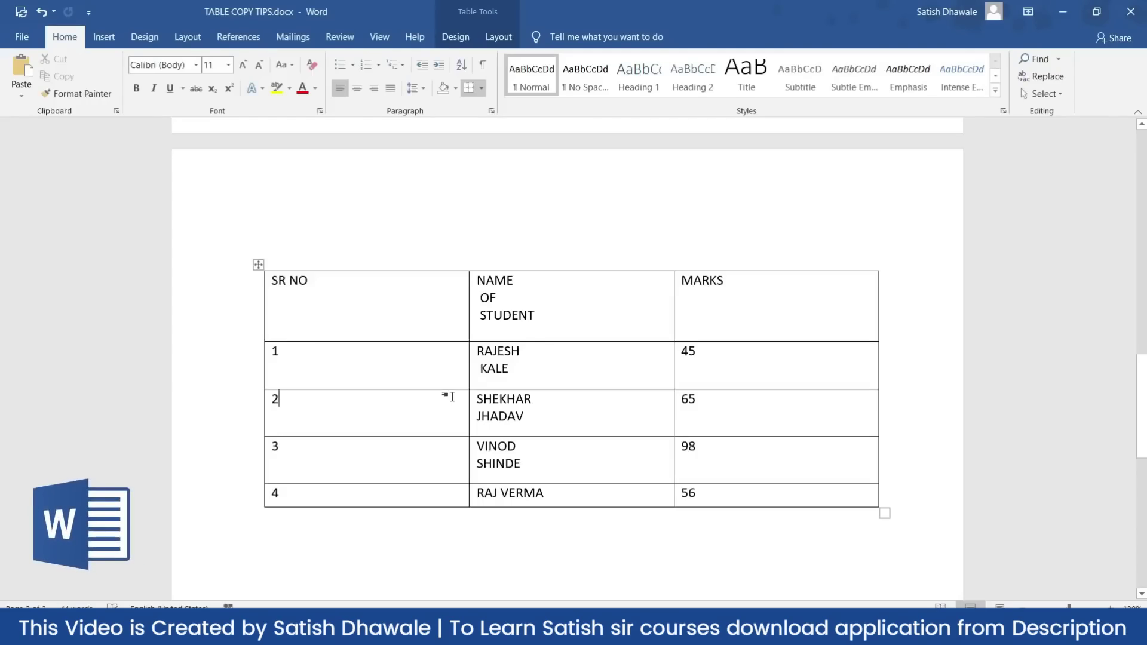
# Step: Copy the student marks table with line-broken names from Word and paste it at cell A1 of Book1 in Excel
pyautogui.click(258, 265)
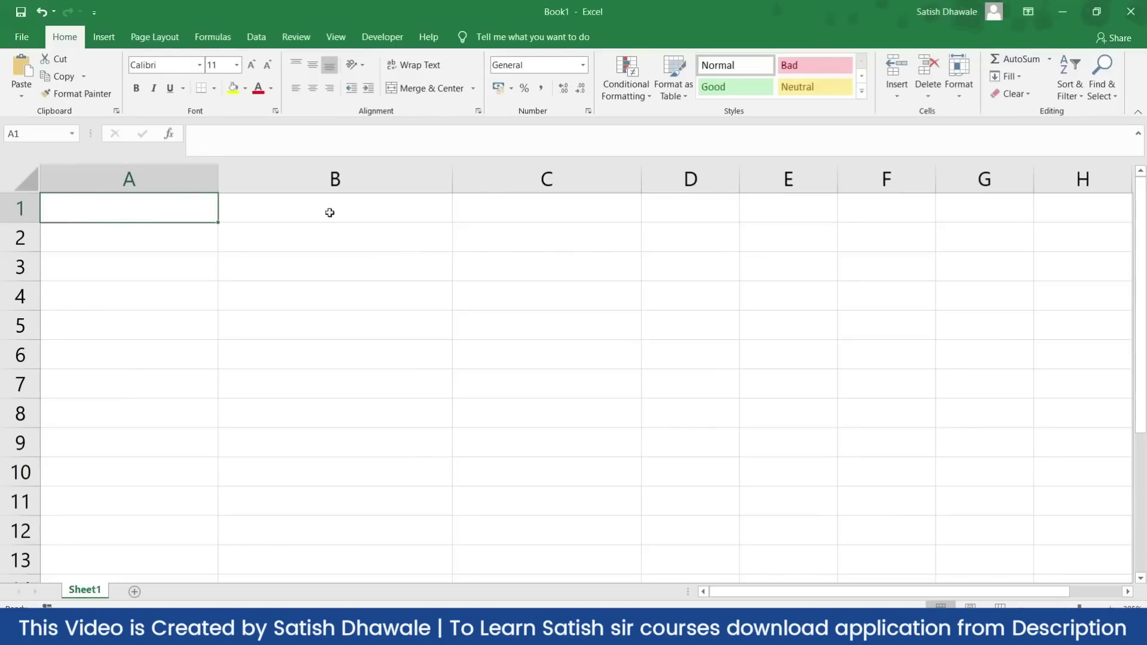
pyautogui.write('SR NO\tNAME OF STUDENT\tMARKS 1\tRAJESH KALE\t45 2\tSHEKHAR JHADAV\t65 3\tVINOD SHINDE\t98 4\tRAJ VERMA\t56')
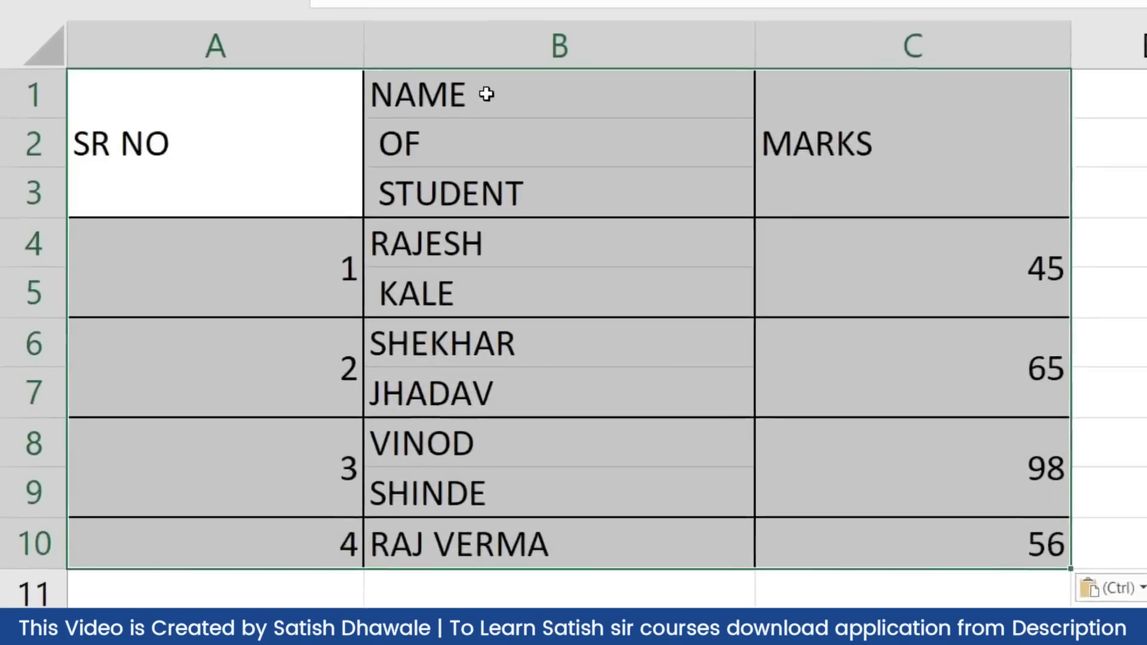
# Step: Examine how the heading and first student's name are split across rows in B1:B5 of the pasted table
pyautogui.click(498, 253)
pyautogui.click(533, 97)
pyautogui.click(530, 143)
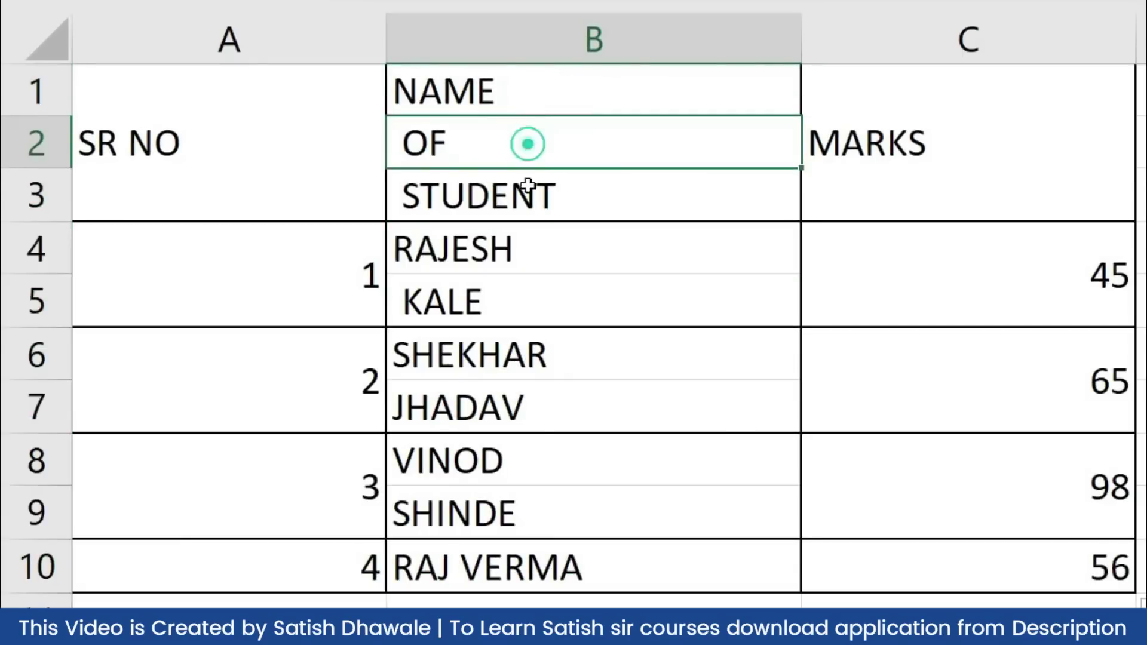
pyautogui.click(529, 188)
pyautogui.click(524, 240)
pyautogui.click(525, 299)
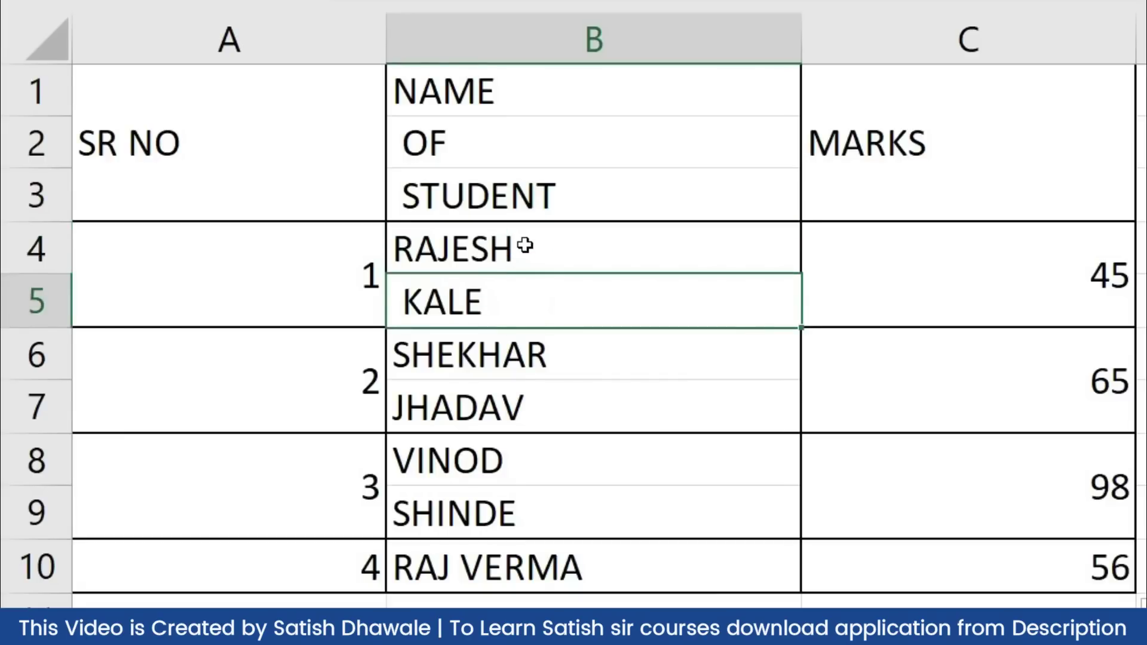
pyautogui.moveTo(525, 241); pyautogui.dragTo(524, 300)
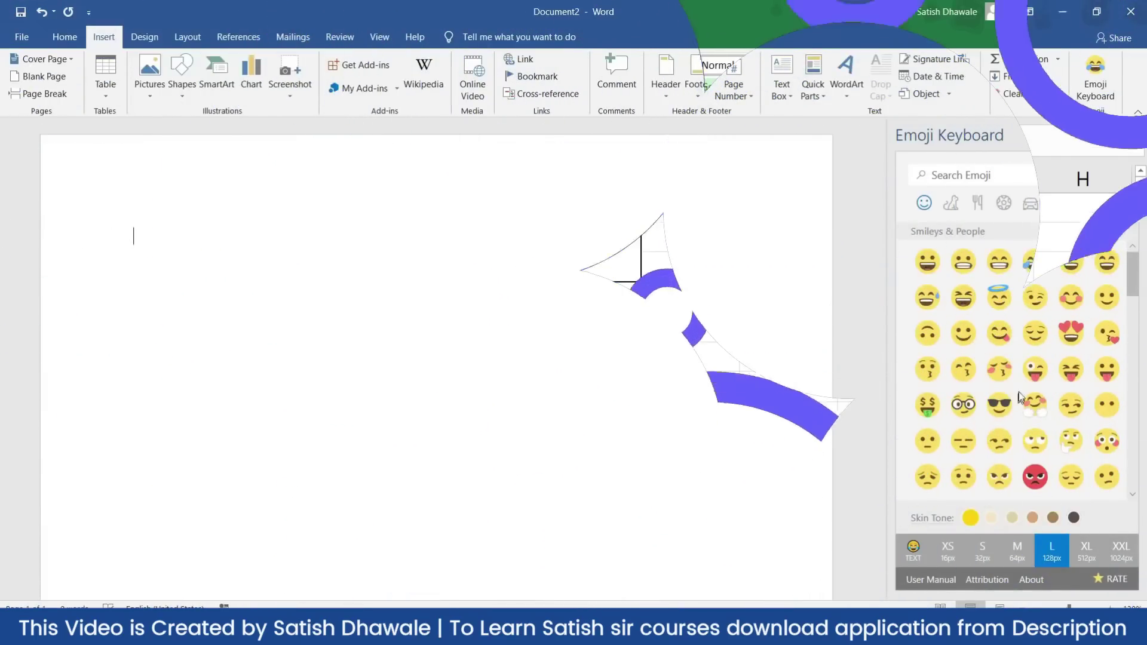
# Step: Insert large winking-tongue, glasses, winking-tongue and tears-of-joy emojis side by side in the blank Word document, Document2
pyautogui.click(1035, 368)
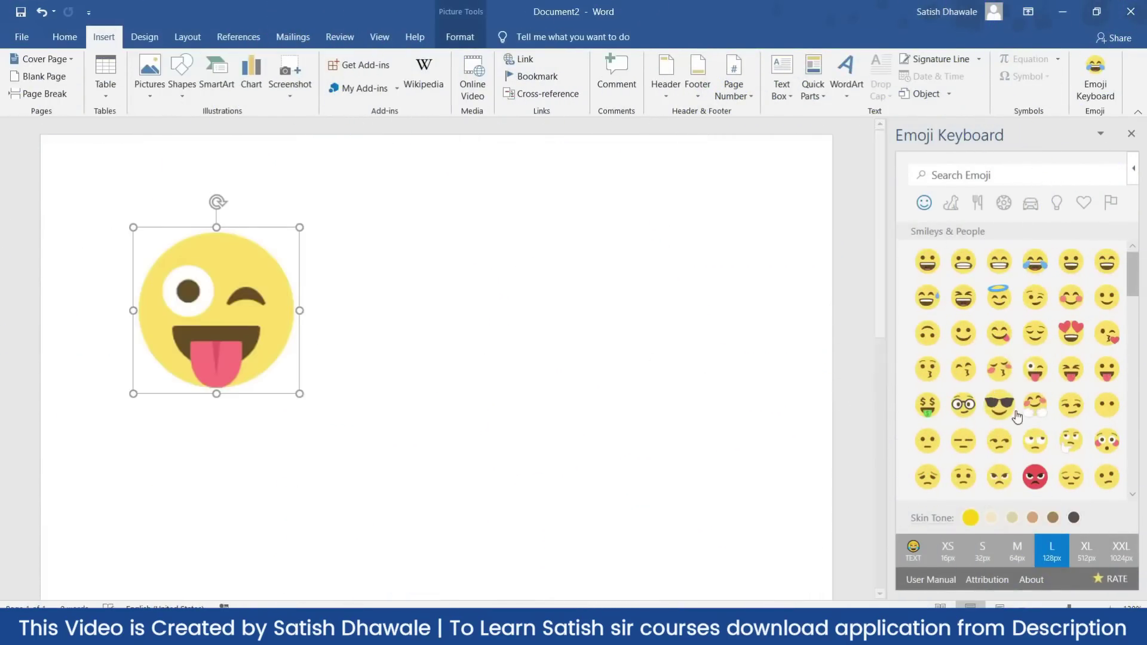
pyautogui.click(963, 404)
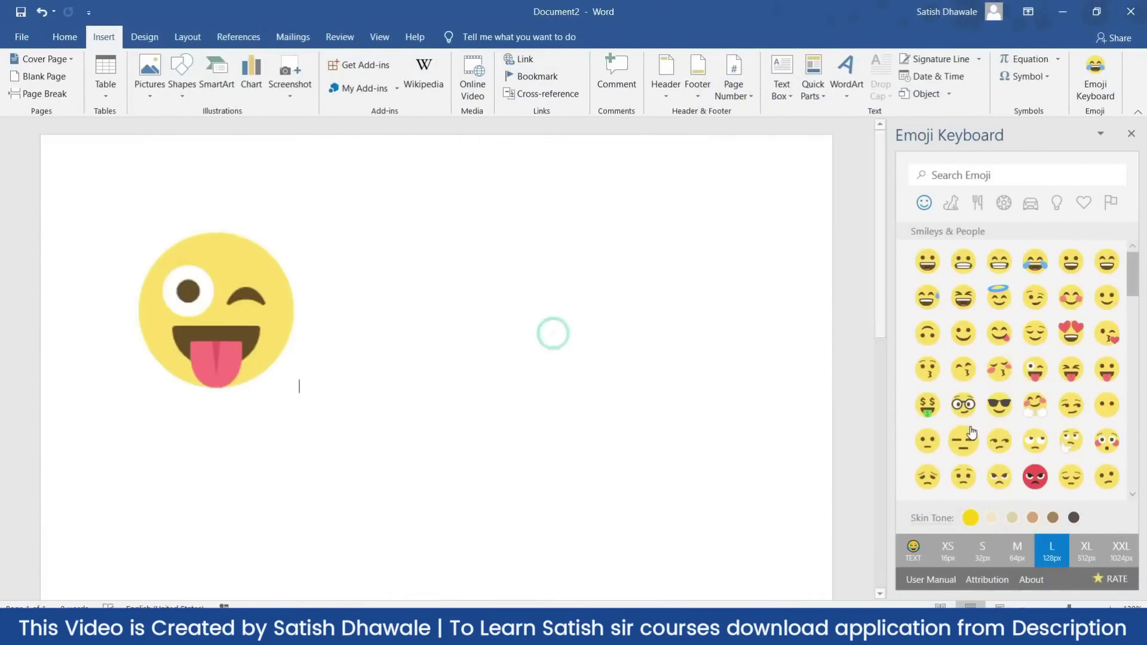
pyautogui.click(1035, 369)
pyautogui.click(693, 374)
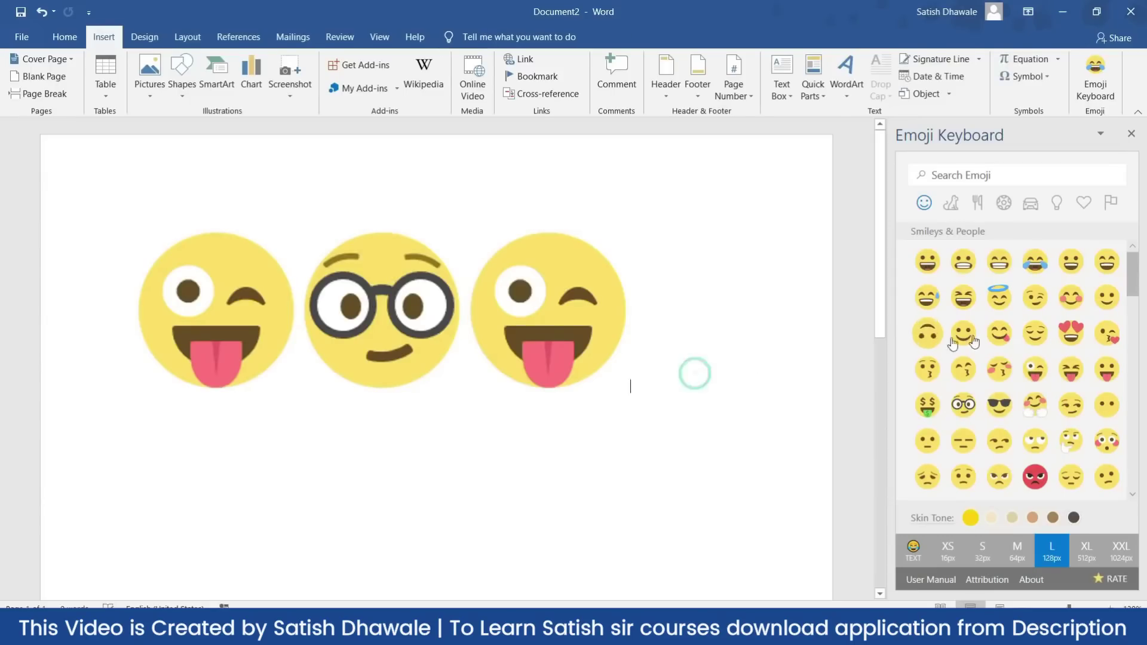
pyautogui.click(1035, 261)
pyautogui.click(731, 417)
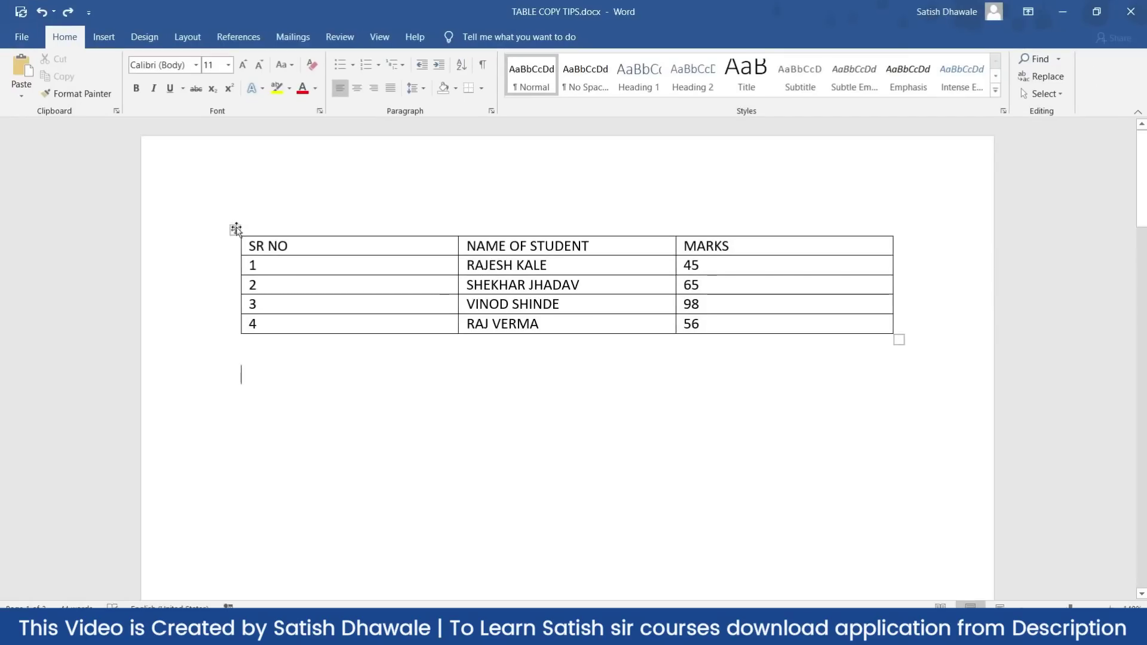
# Step: Copy the table with single-line names from page 1 of TABLE COPY TIPS.docx and paste it at cell A1 of Book3 in Excel
pyautogui.click(234, 230)
pyautogui.hotkey('ctrl', 'c')
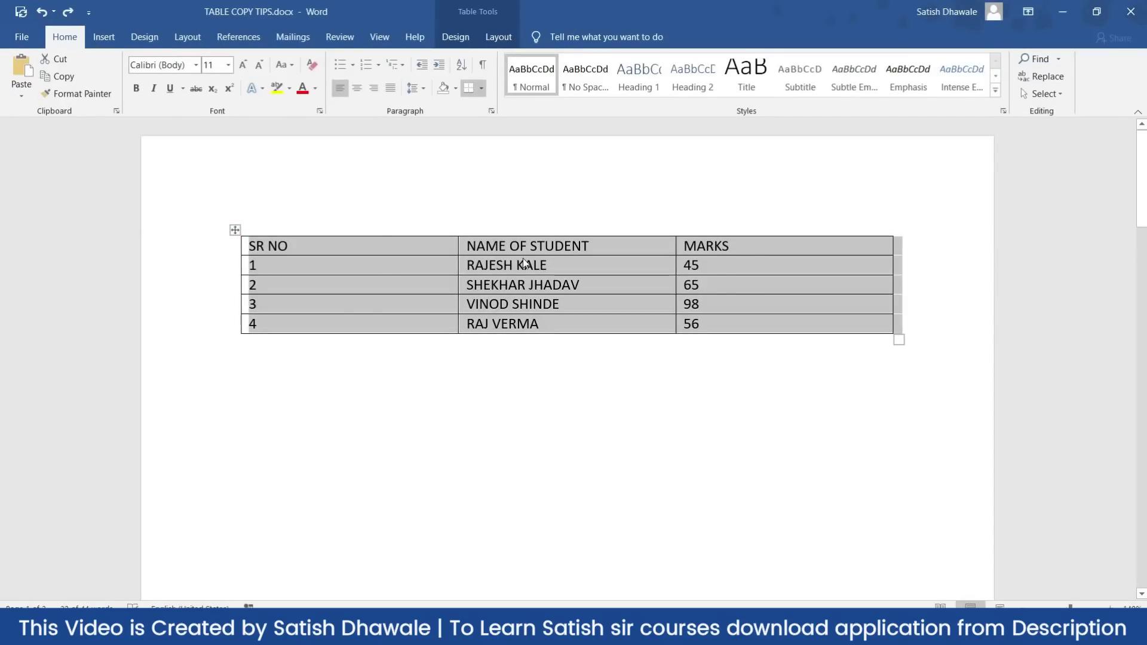
pyautogui.hotkey('alt', 'Tab')
pyautogui.press('Tab')
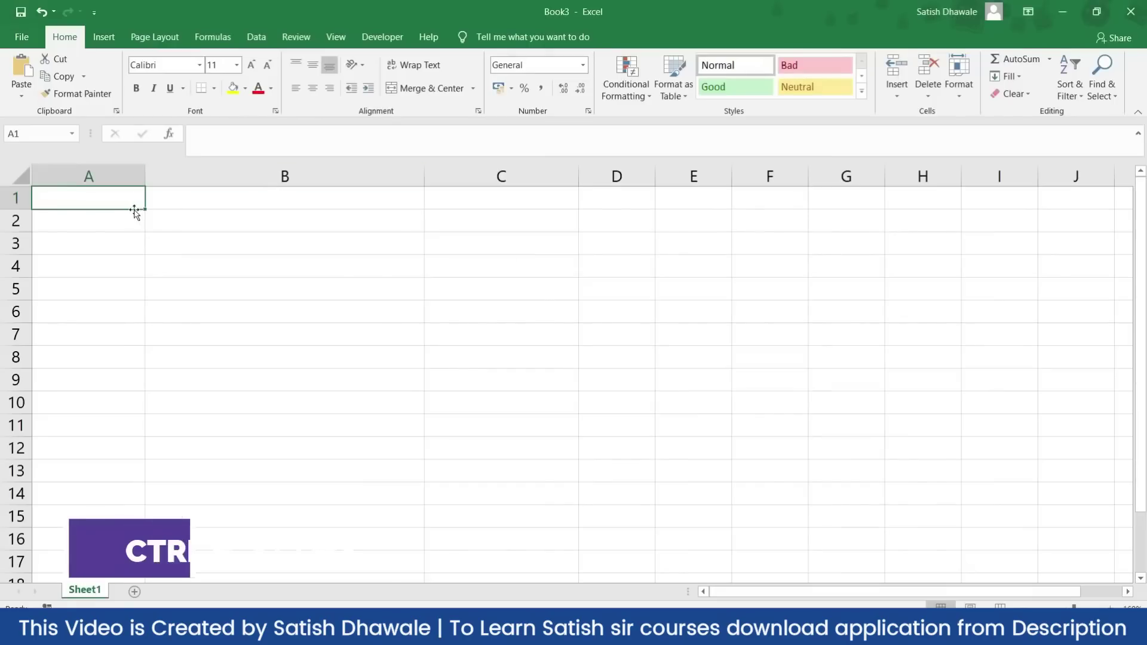
pyautogui.hotkey('ctrl', 'v')
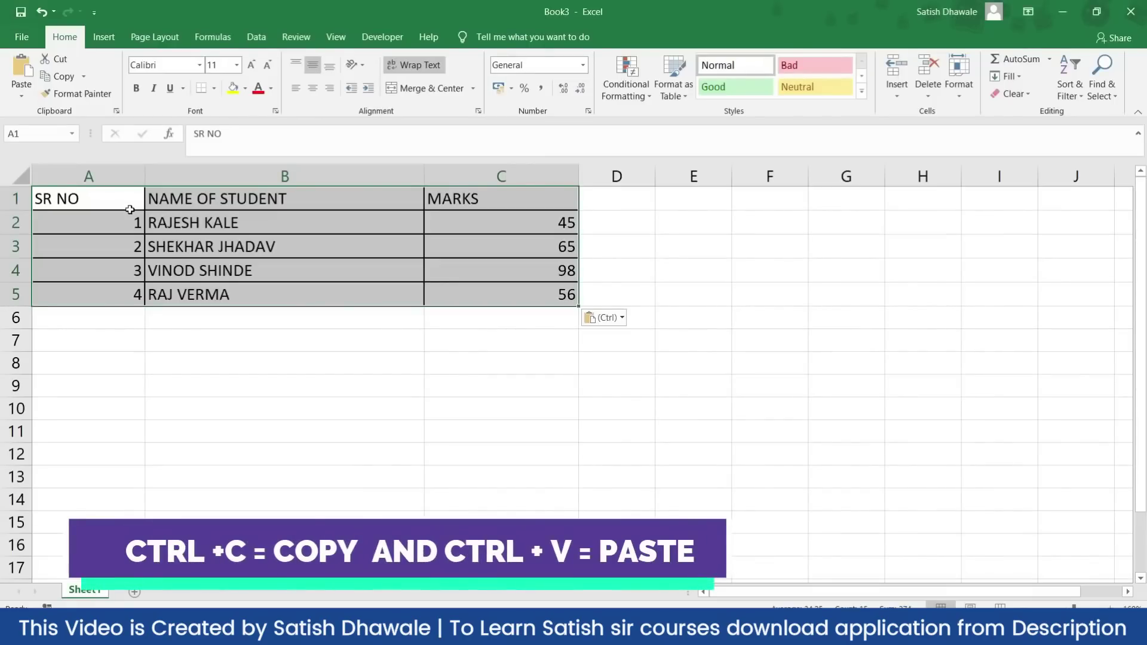
pyautogui.click(242, 326)
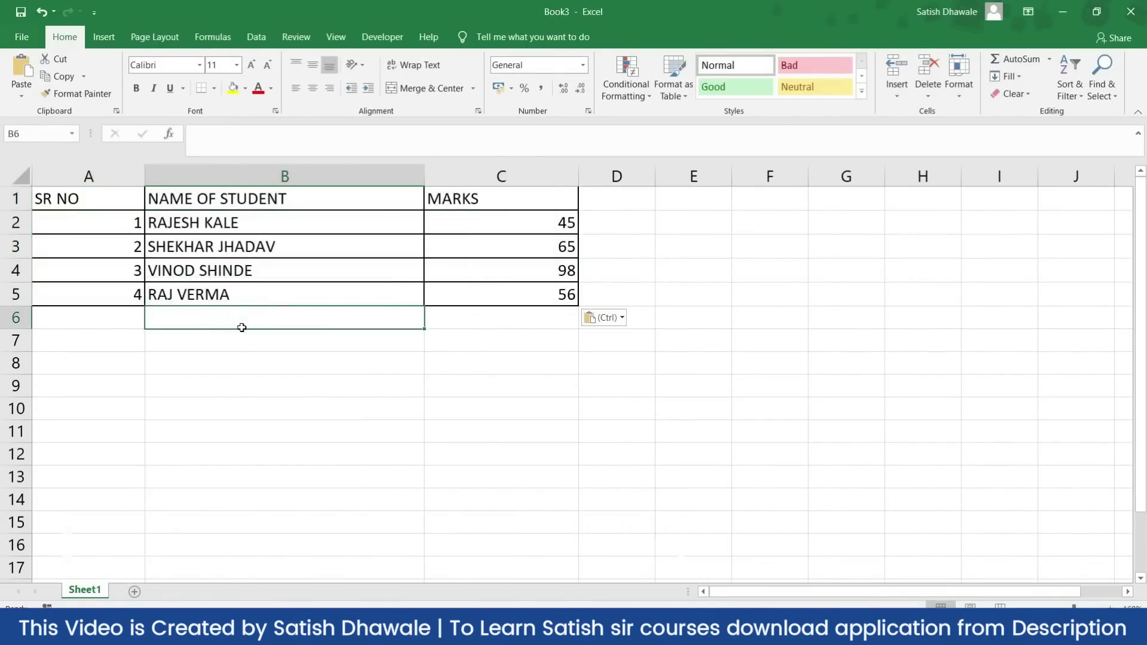
pyautogui.click(123, 341)
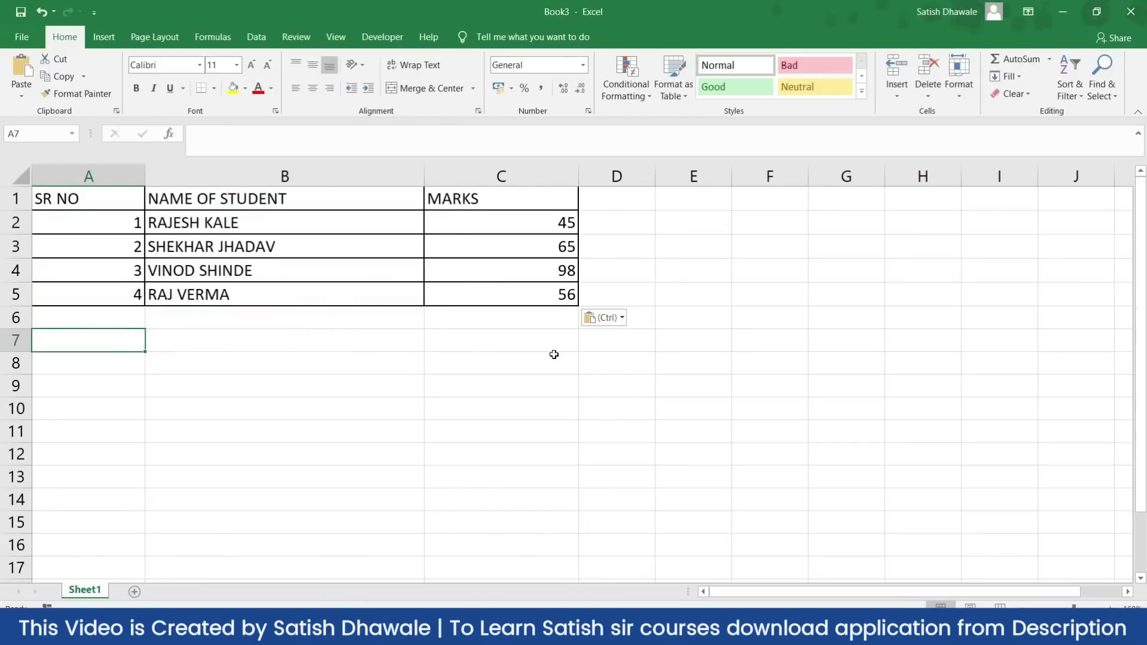
# Step: Copy the table with line-broken names from page 2 of the Word document and paste it at cell A9 of Book3
pyautogui.hotkey('alt', 'Tab')
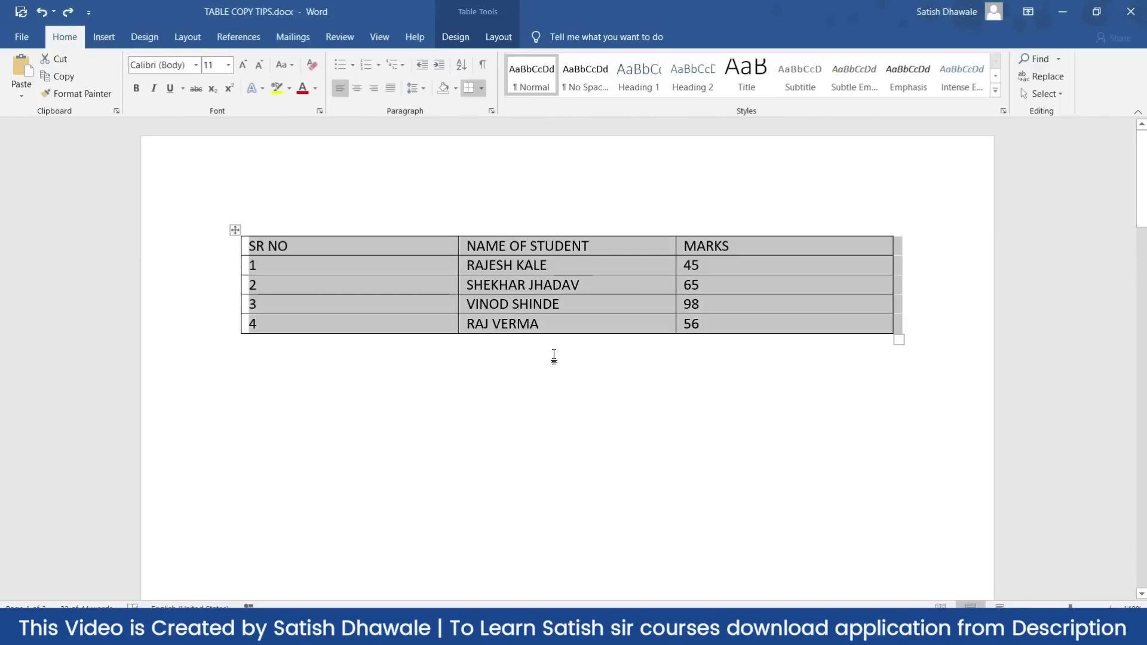
pyautogui.click(553, 358)
pyautogui.scroll(-10, 559, 371)
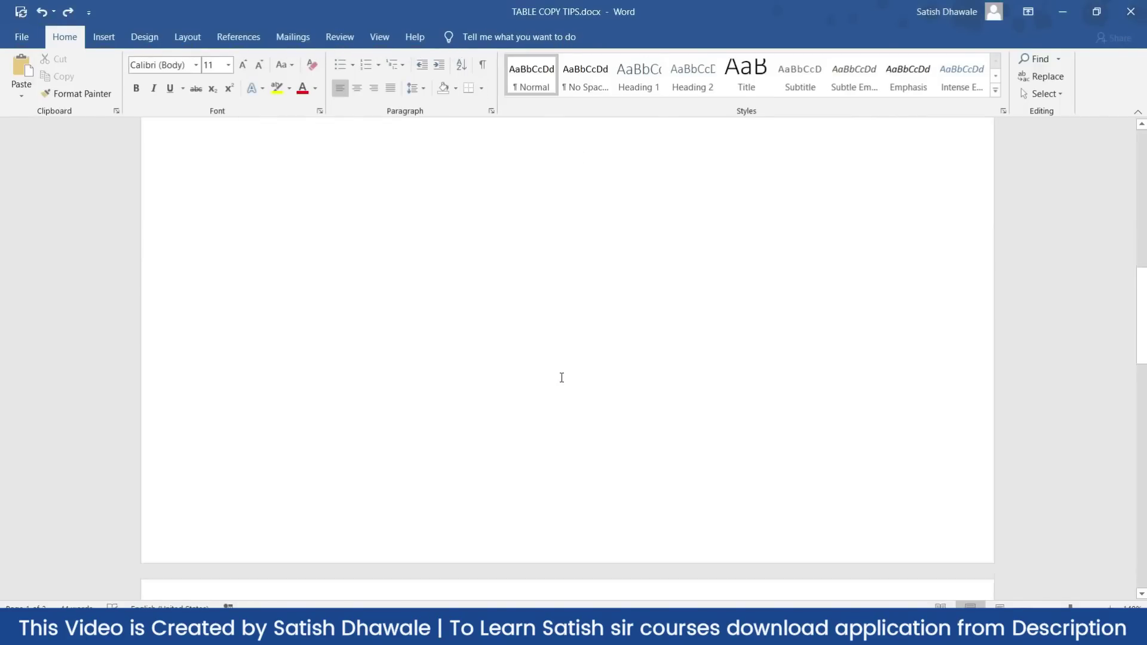
pyautogui.scroll(-10, 562, 377)
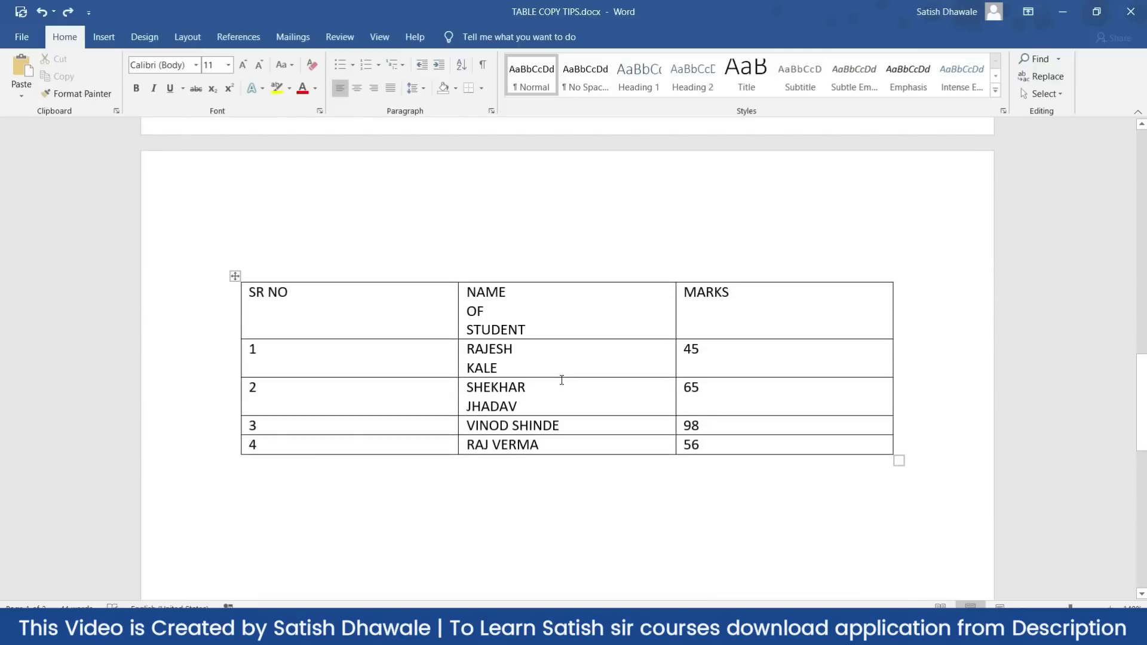
pyautogui.click(236, 277)
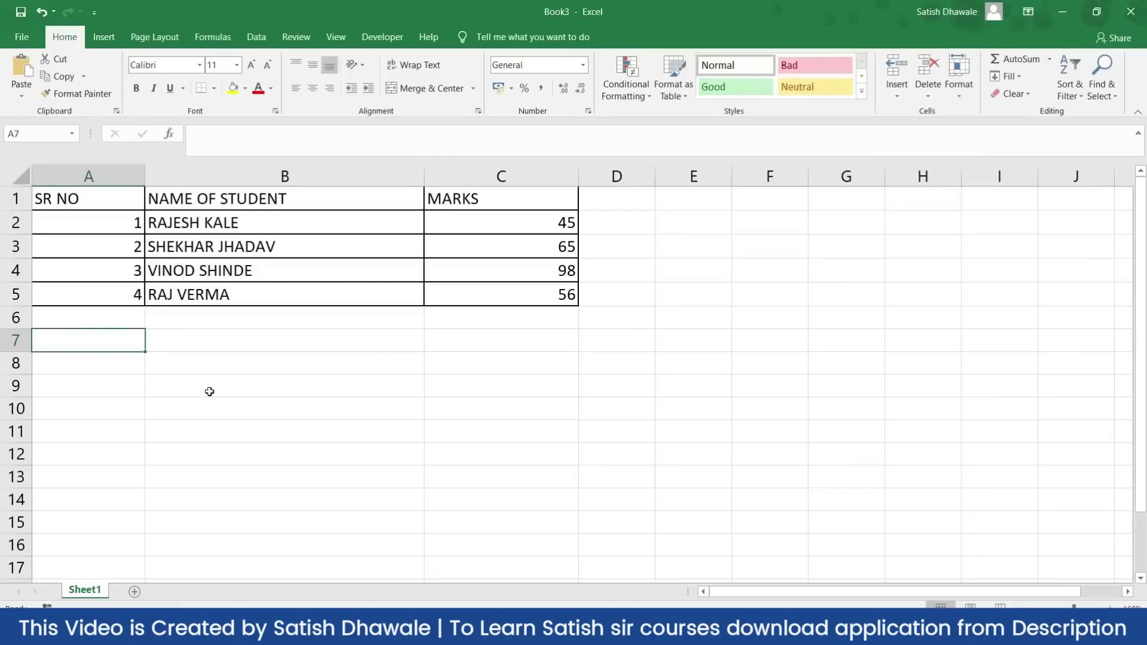
pyautogui.click(115, 386)
pyautogui.hotkey('ctrl', 'v')
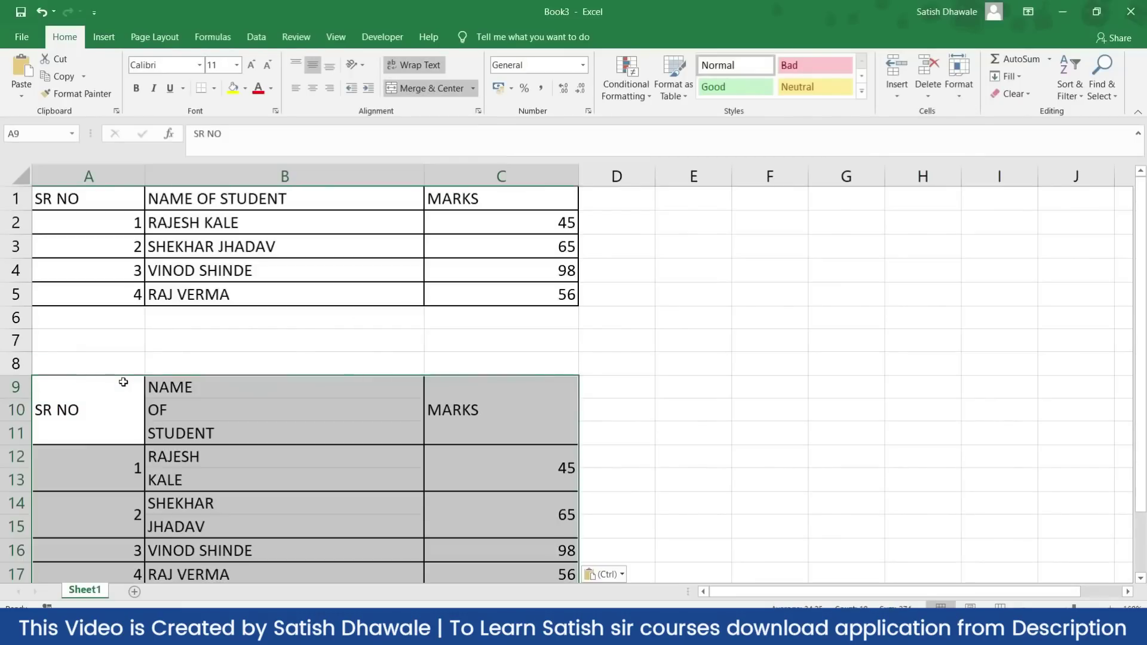
# Step: Examine how the heading and student names in B9:B16 of the second pasted table are distributed across rows
pyautogui.scroll(-1, 205, 374)
pyautogui.moveTo(221, 326); pyautogui.dragTo(221, 351)
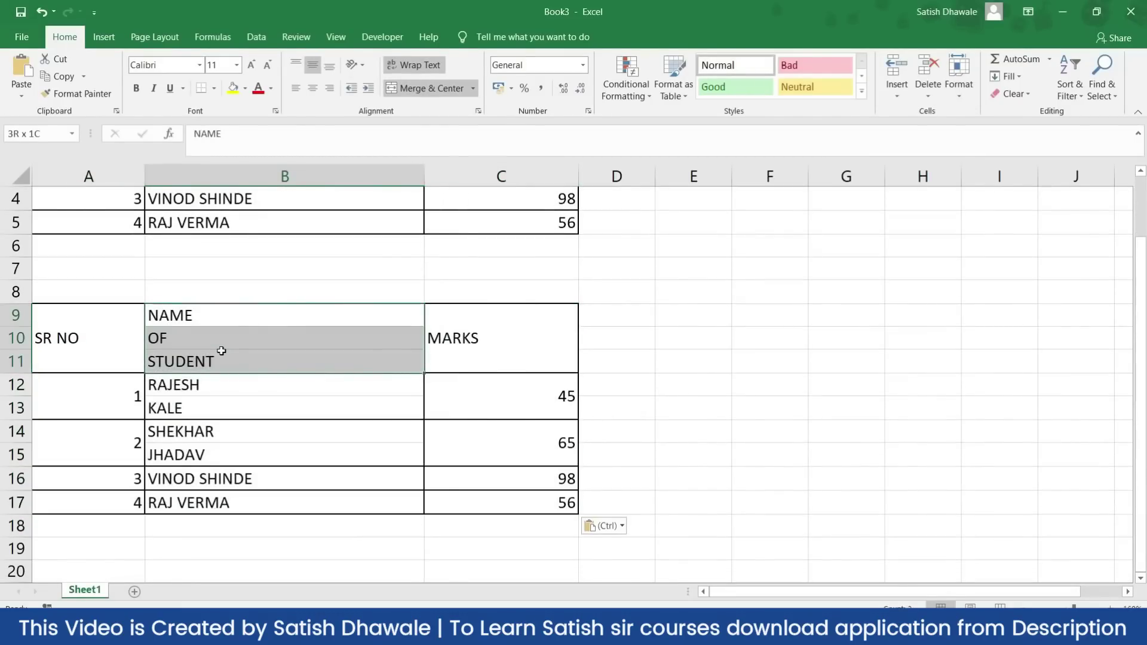
pyautogui.click(218, 325)
pyautogui.click(212, 339)
pyautogui.click(213, 353)
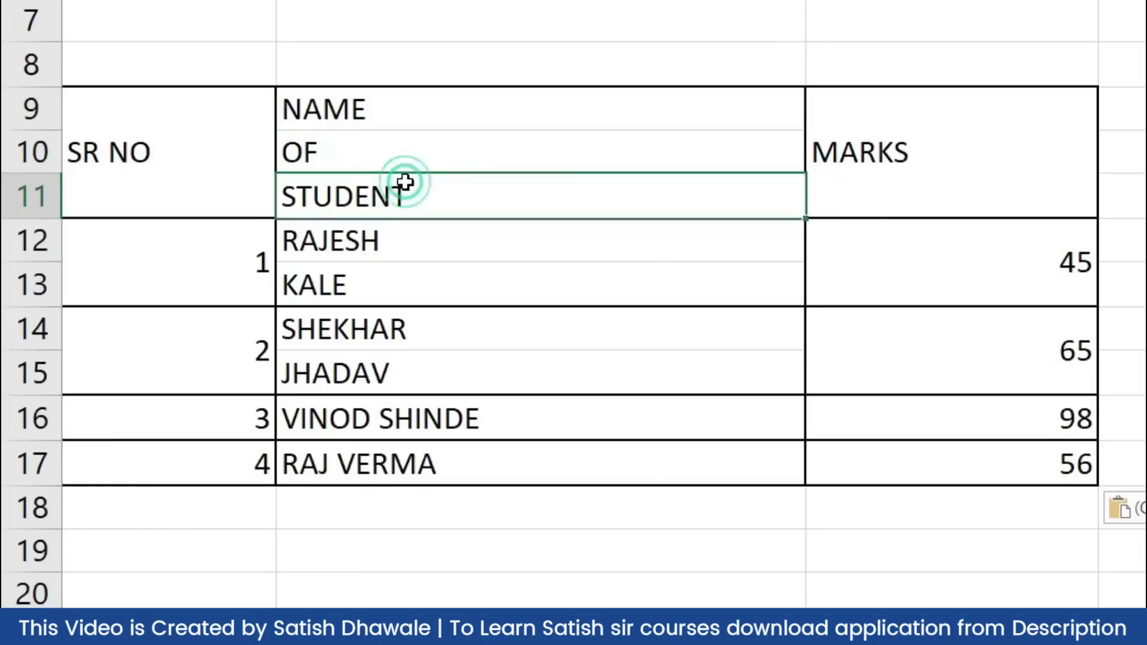
pyautogui.click(420, 113)
pyautogui.click(415, 146)
pyautogui.click(415, 192)
pyautogui.moveTo(444, 107); pyautogui.dragTo(451, 184)
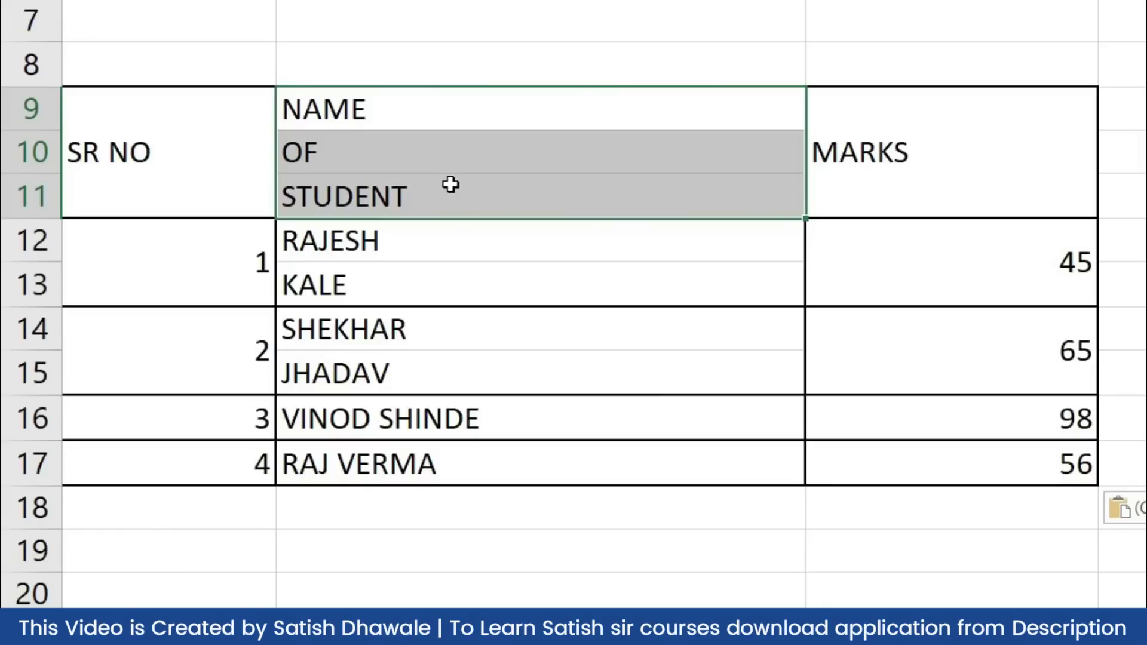
pyautogui.moveTo(456, 243); pyautogui.dragTo(472, 299)
pyautogui.moveTo(471, 346); pyautogui.dragTo(478, 404)
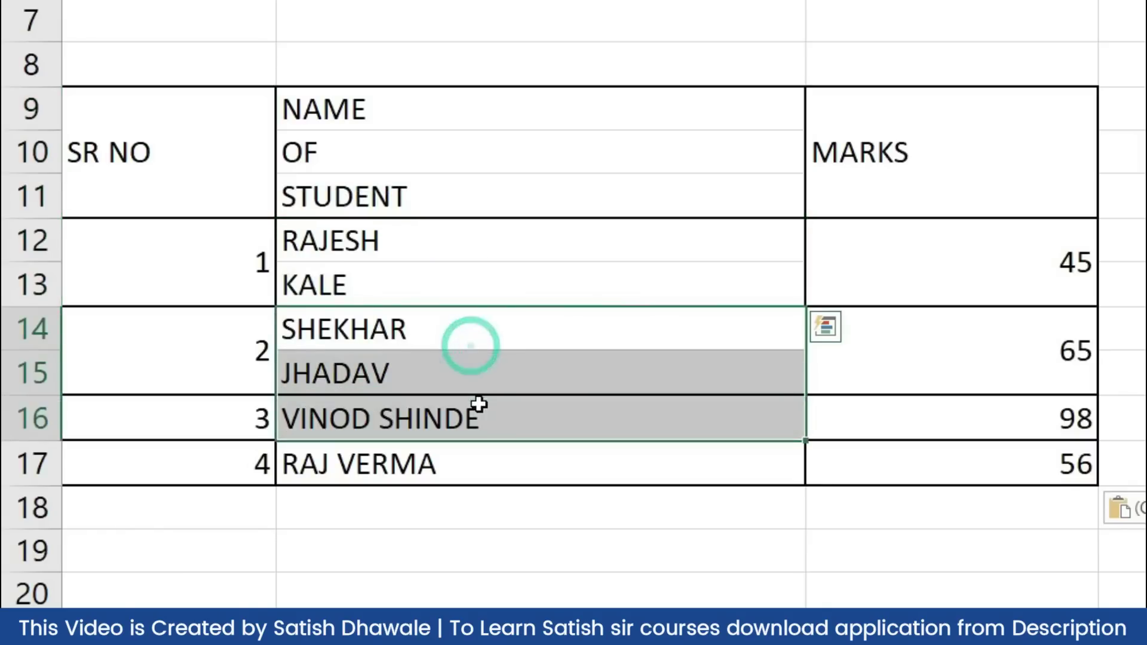
pyautogui.click(481, 423)
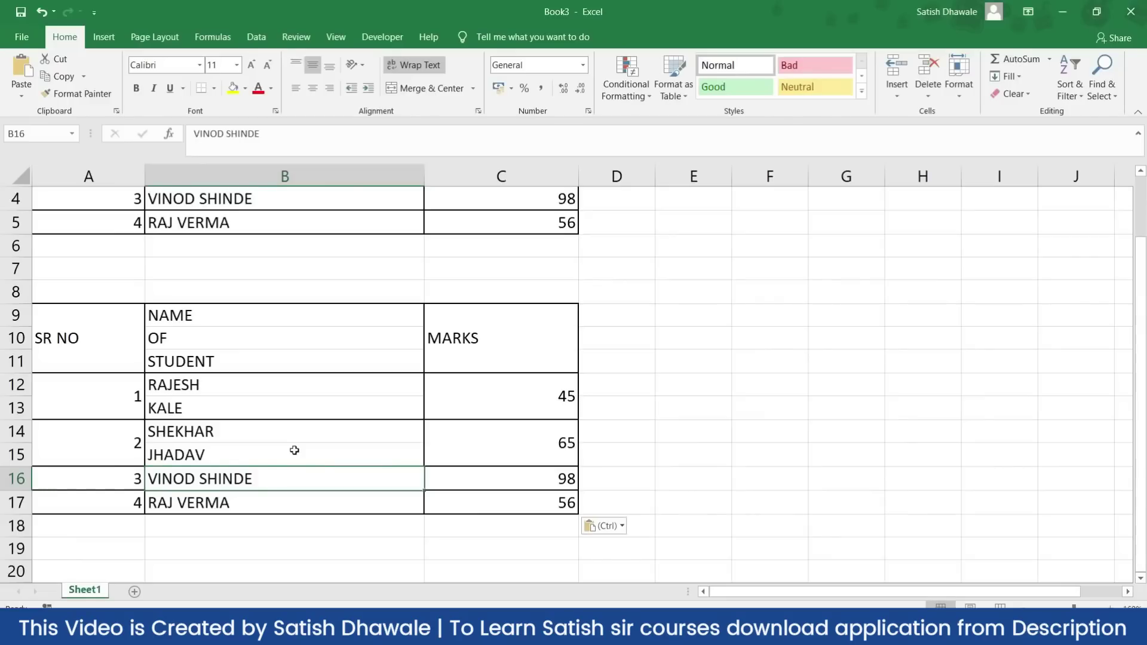
# Step: Switch back to the Word document and open Find and Replace for the page 2 table with line-broken names
pyautogui.hotkey('alt', 'Tab')
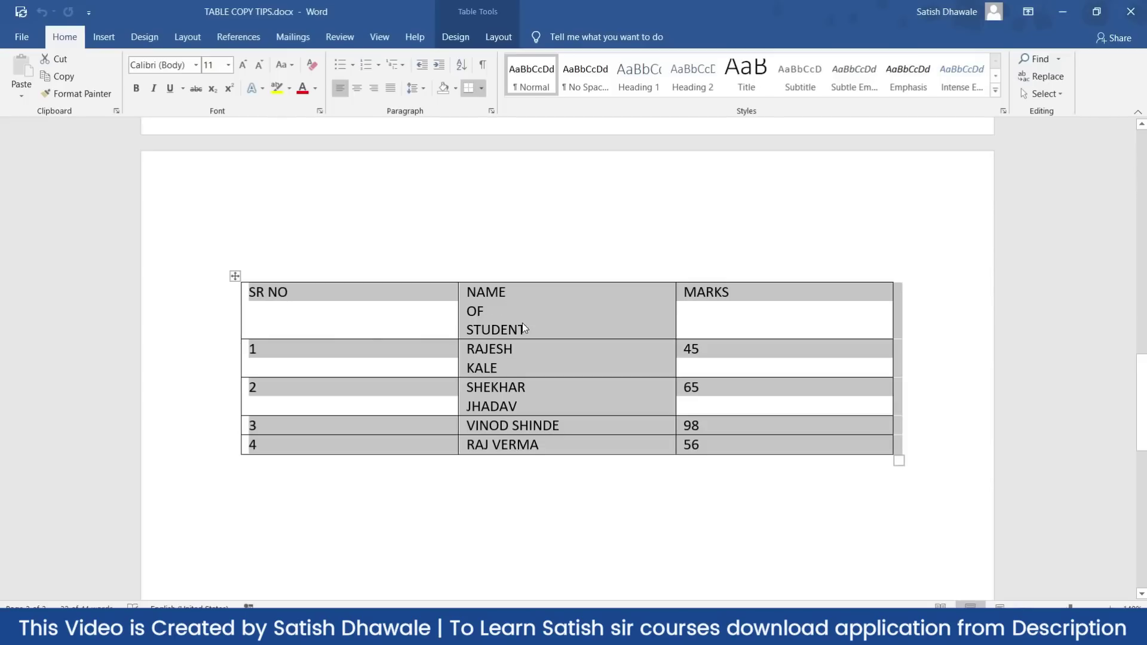
pyautogui.click(545, 403)
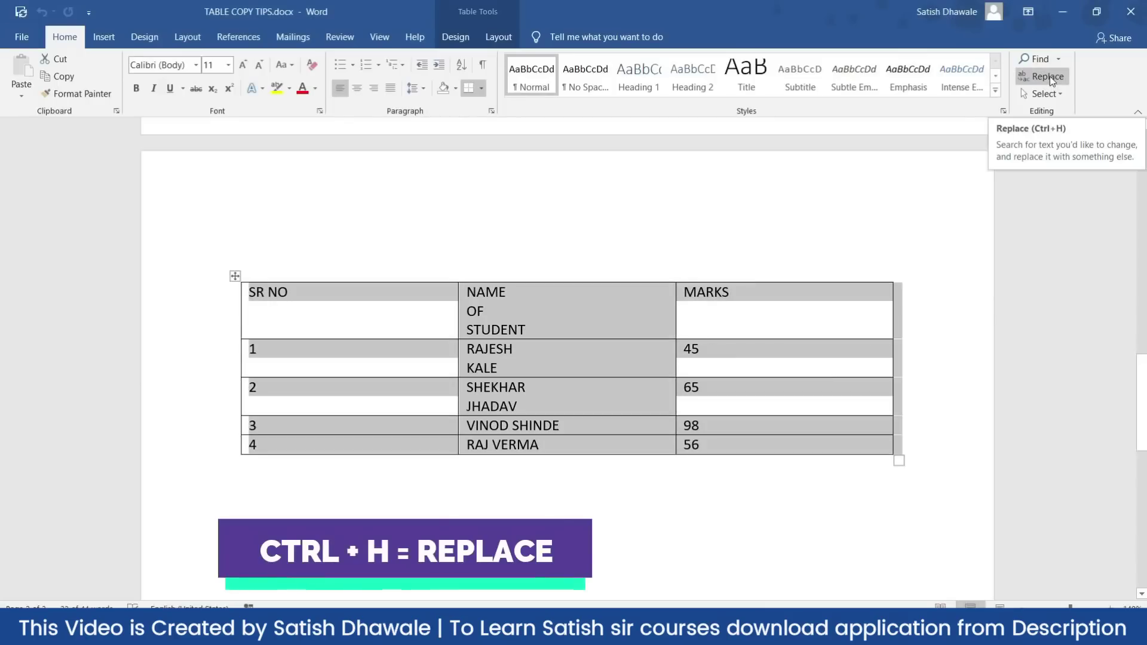
pyautogui.click(1049, 77)
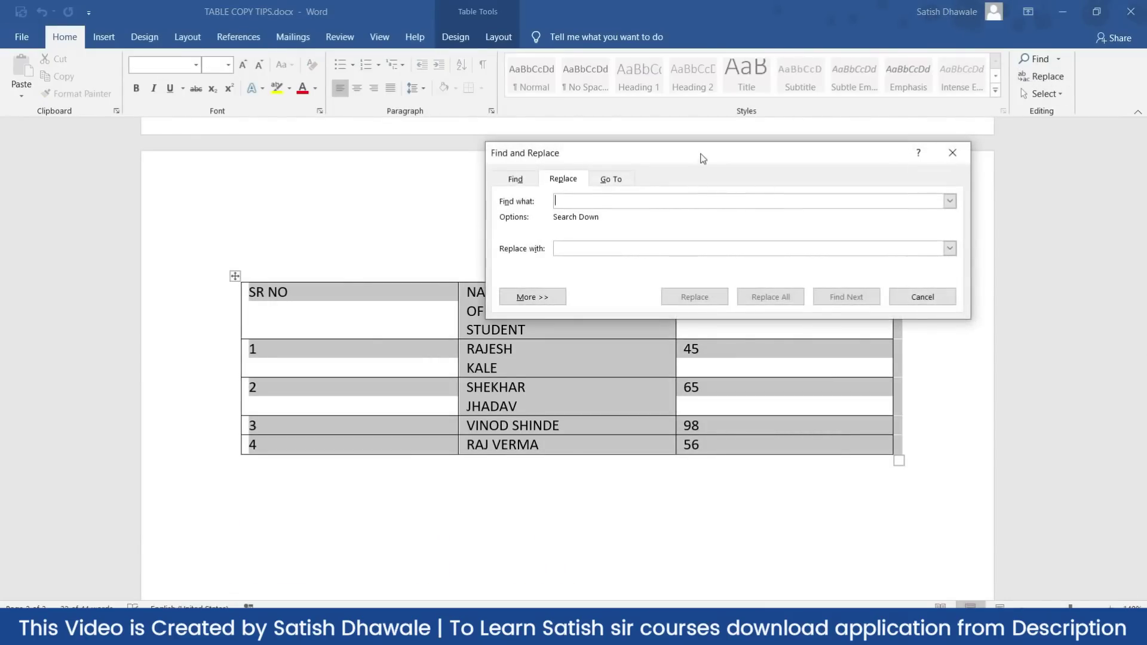
pyautogui.moveTo(702, 158); pyautogui.dragTo(657, 280)
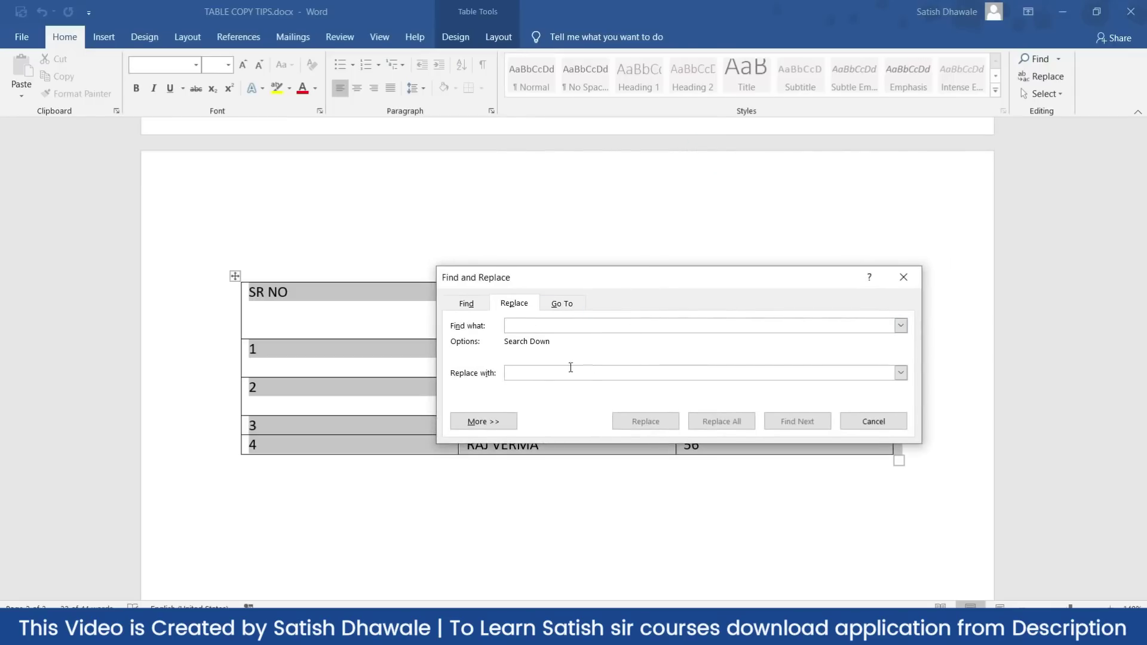
# Step: Set Find and Replace to search for the special Paragraph Mark (^p) and replace it with a space
pyautogui.click(529, 328)
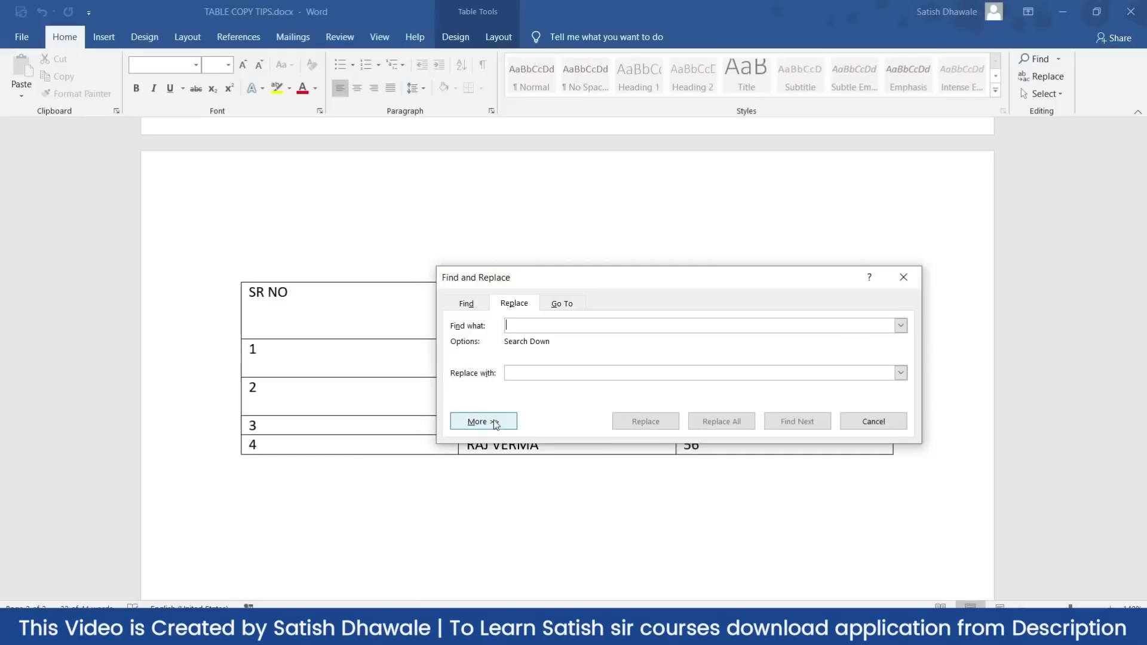
pyautogui.click(485, 421)
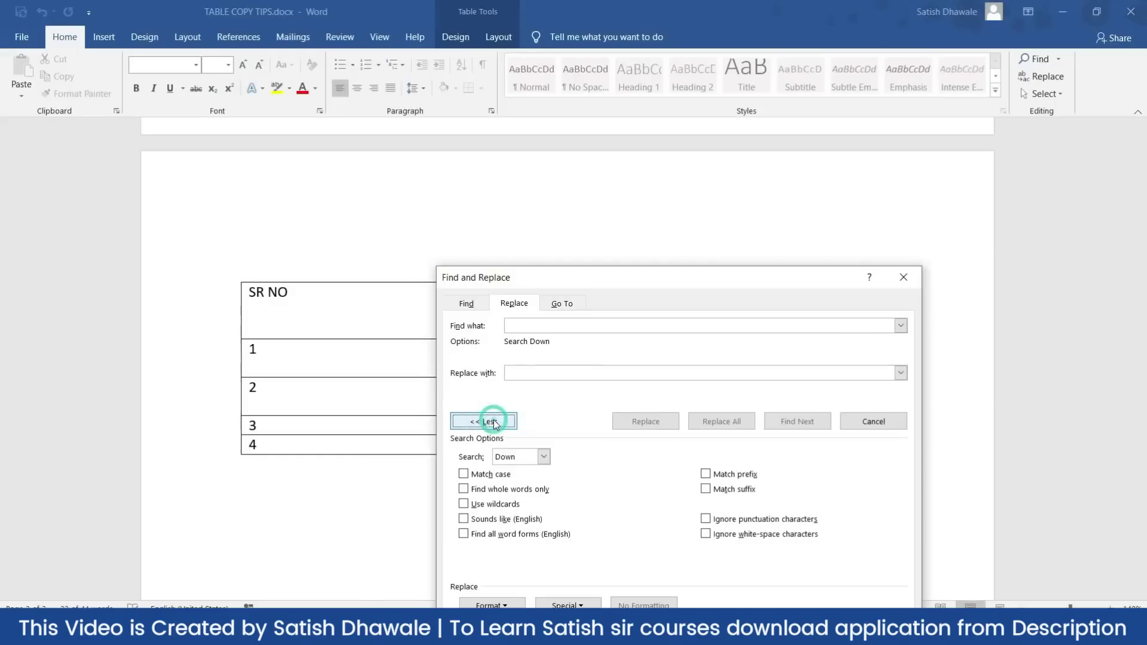
pyautogui.moveTo(561, 276); pyautogui.dragTo(562, 188)
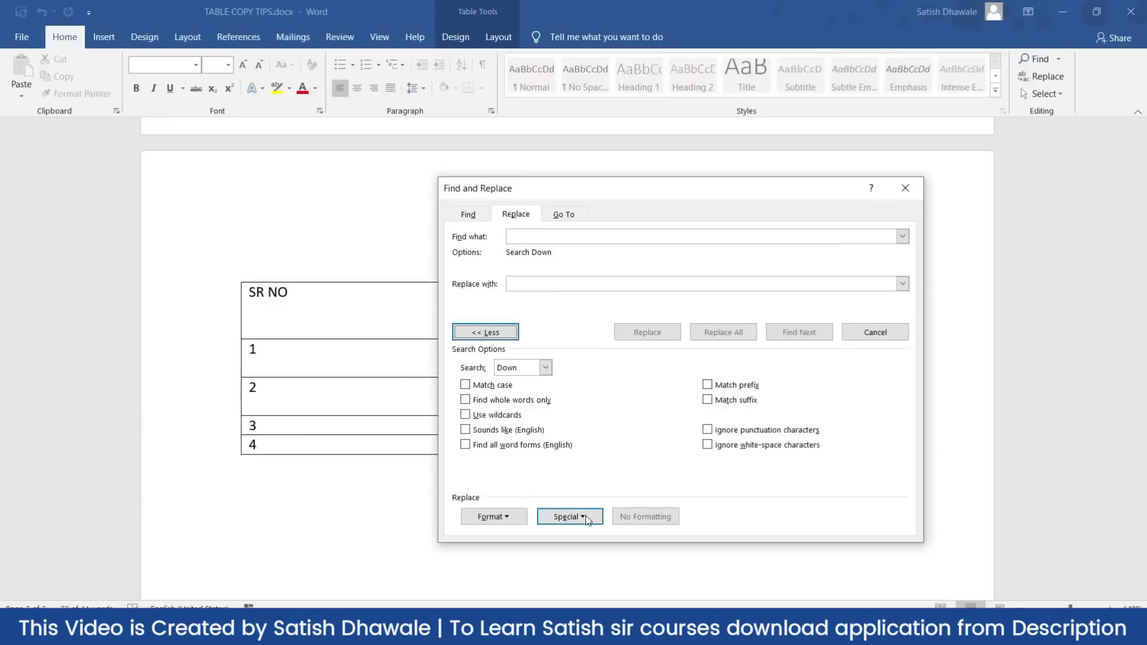
pyautogui.click(586, 515)
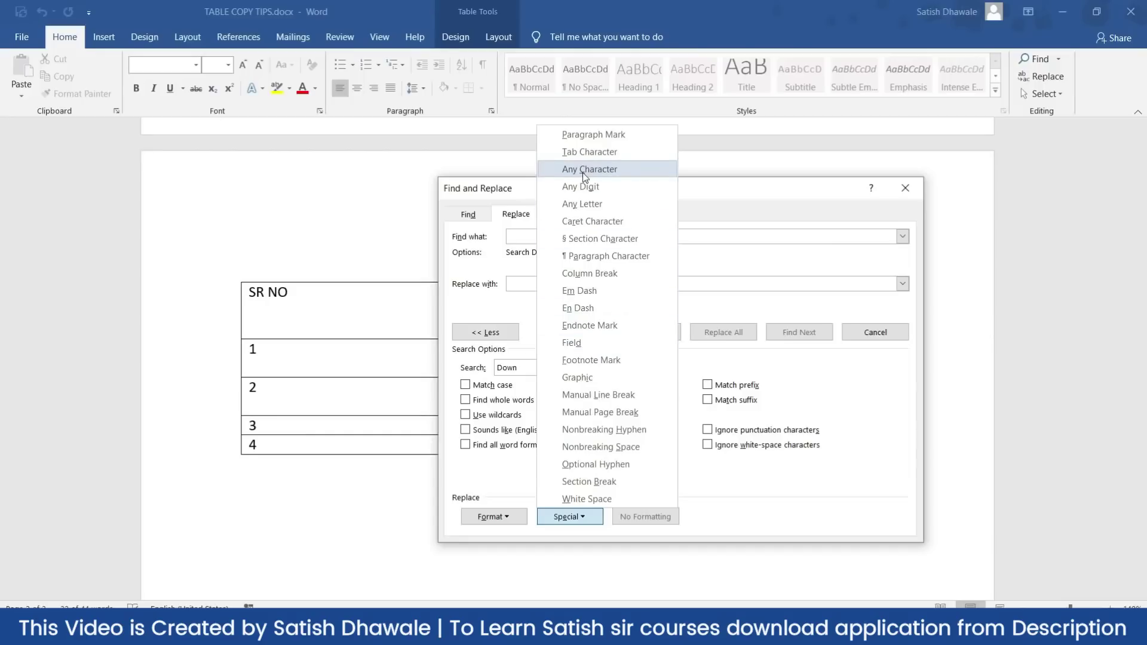
pyautogui.click(602, 135)
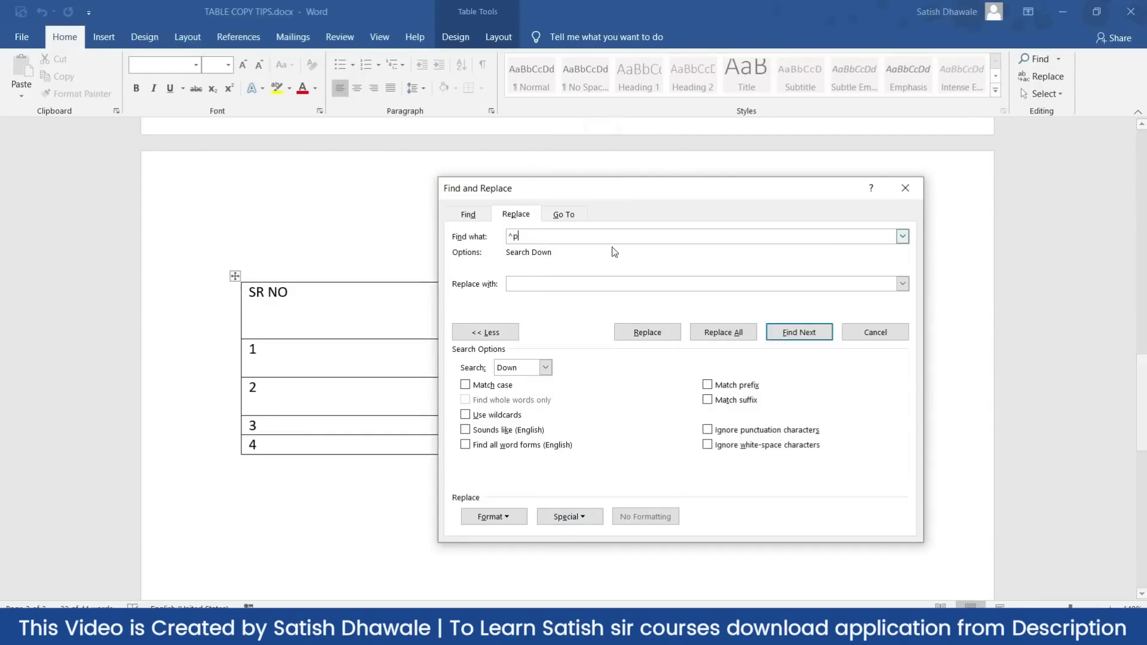
pyautogui.click(516, 284)
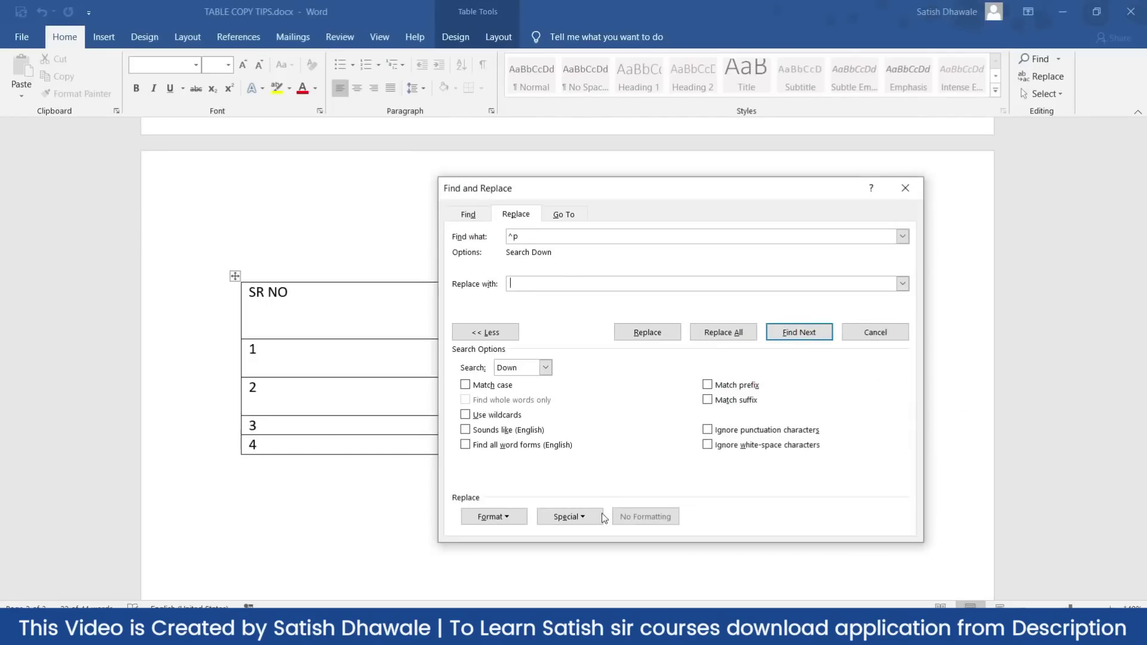
pyautogui.doubleClick(526, 237)
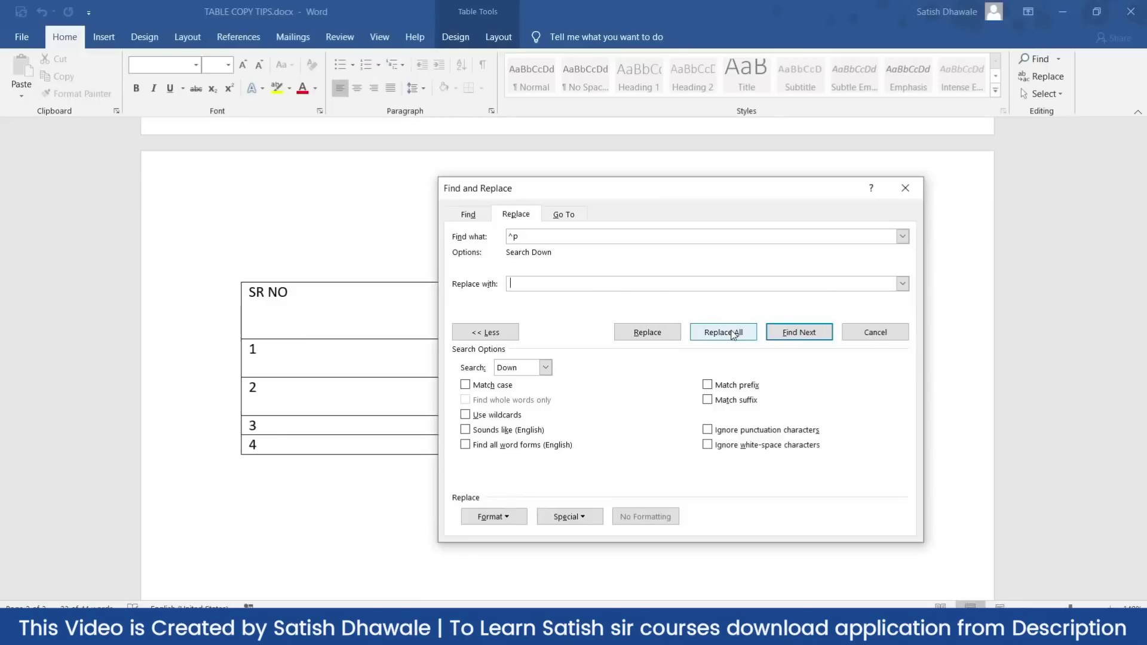
# Step: Replace all paragraph marks in the selected page 2 table only, decline searching the rest of the document, and close Find and Replace
pyautogui.click(734, 334)
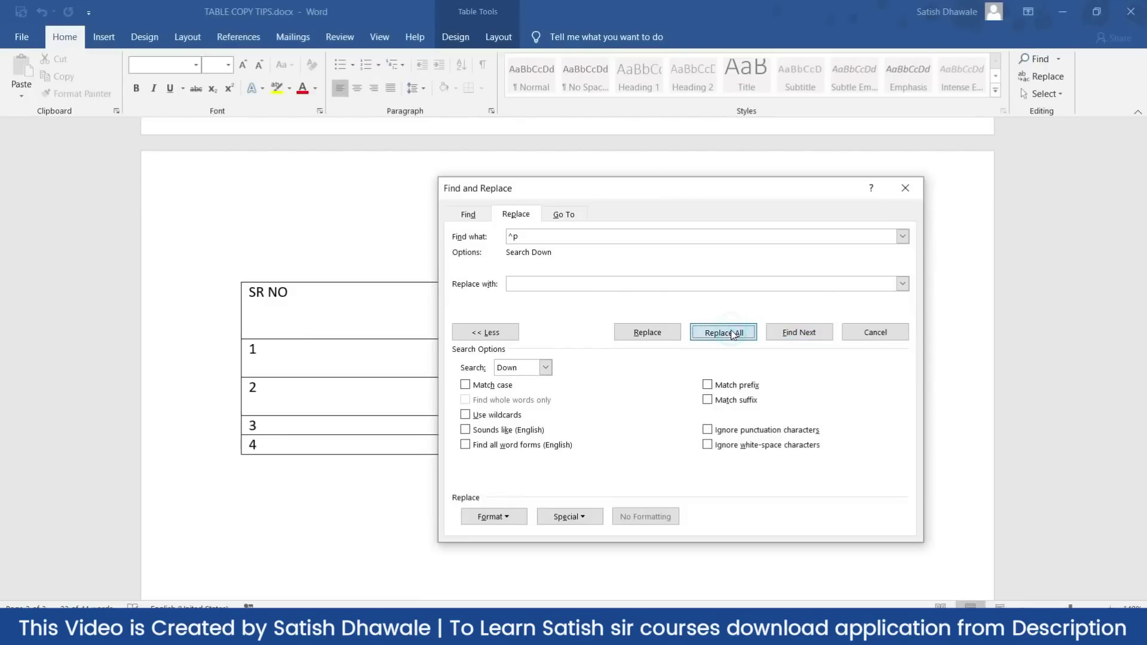
pyautogui.moveTo(691, 191); pyautogui.dragTo(868, 173)
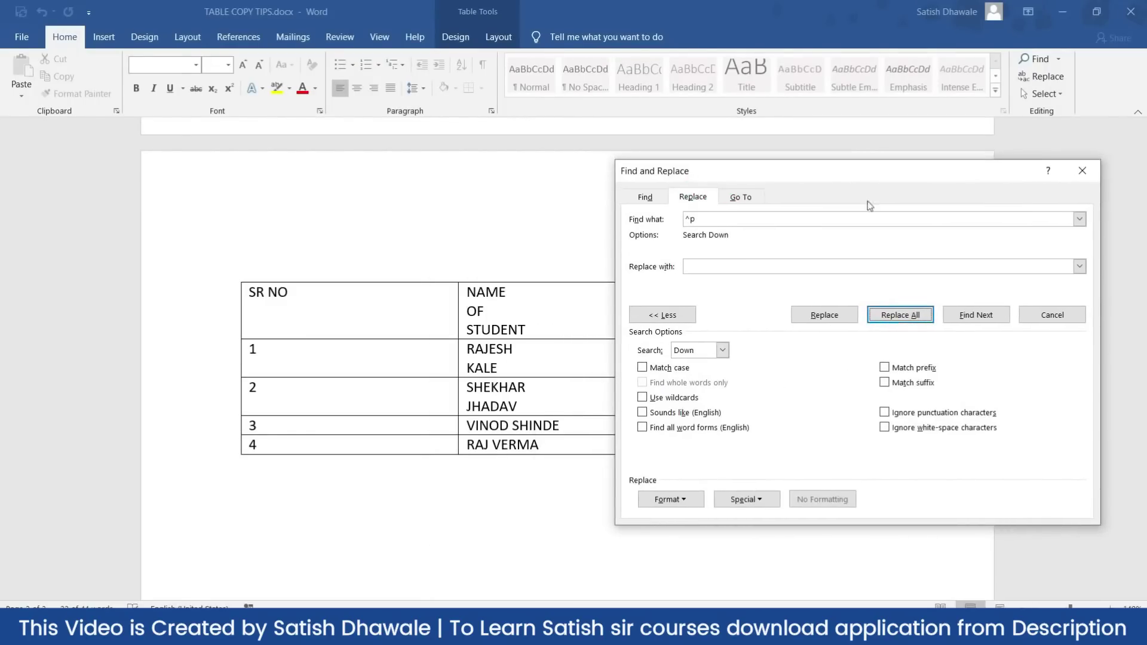
pyautogui.click(906, 317)
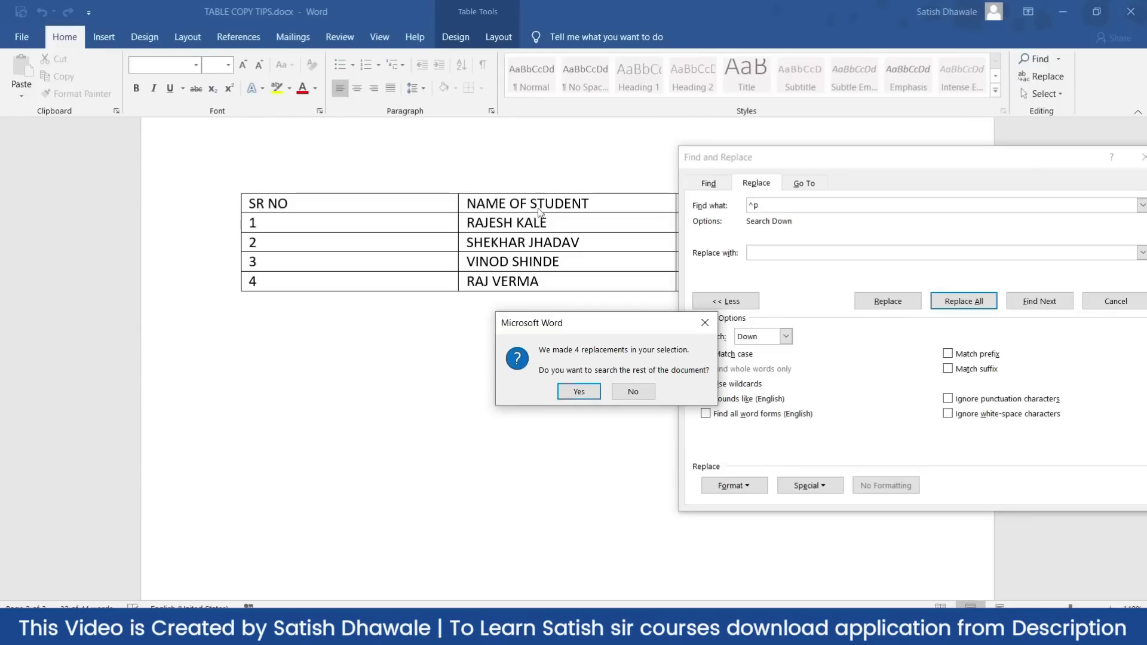
pyautogui.click(631, 394)
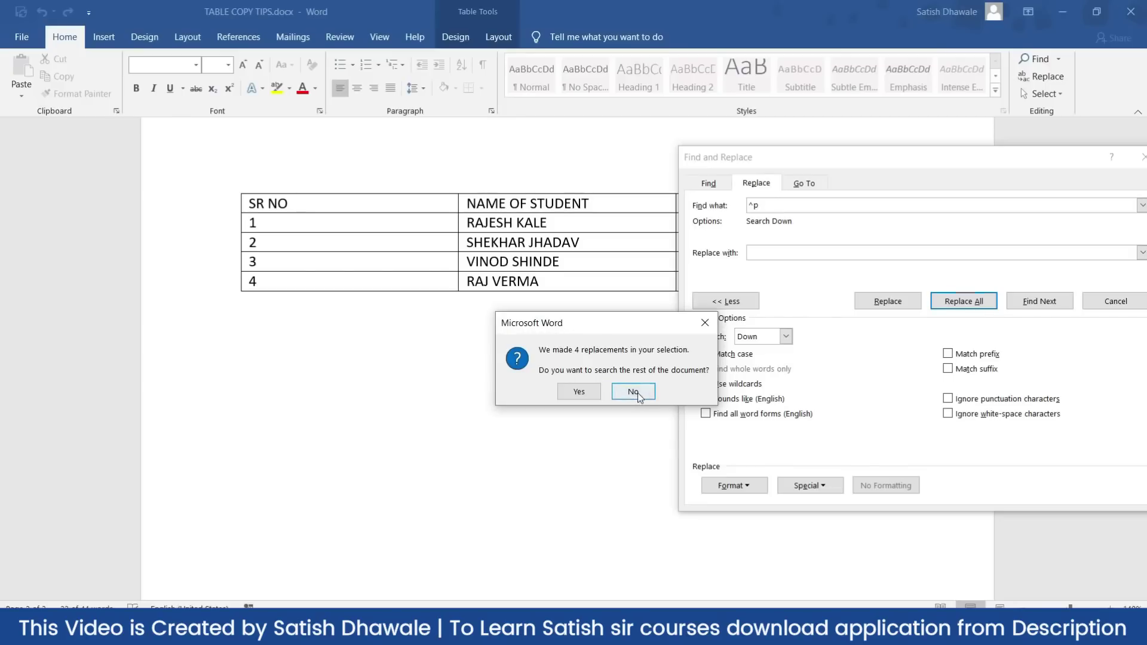
pyautogui.click(637, 393)
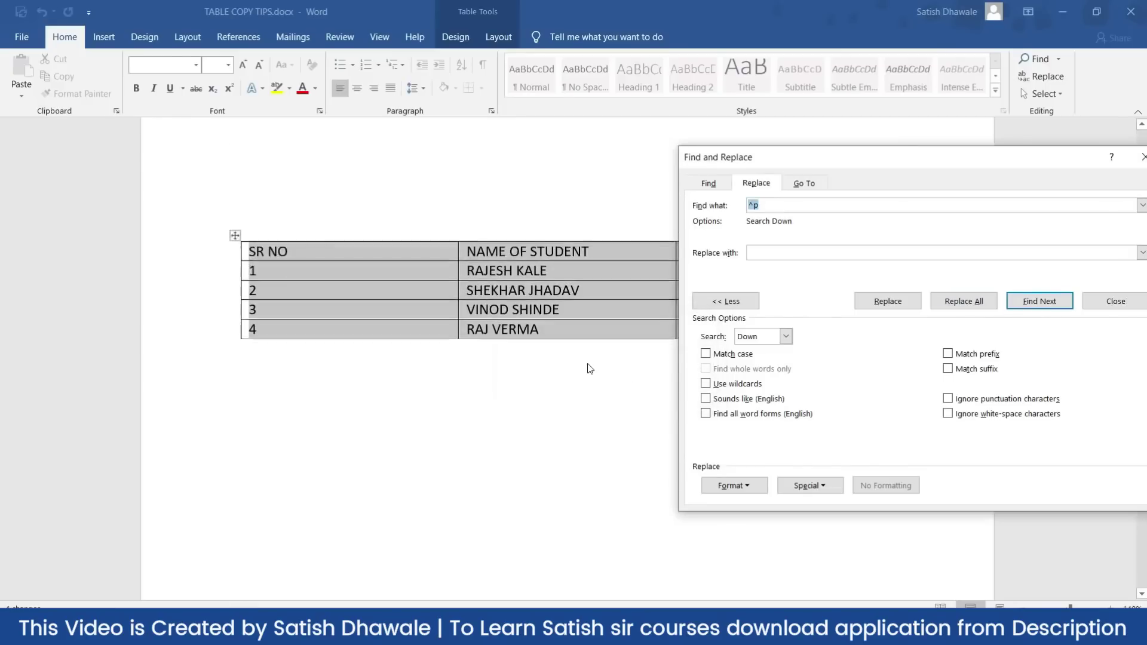
pyautogui.scroll(1, 591, 369)
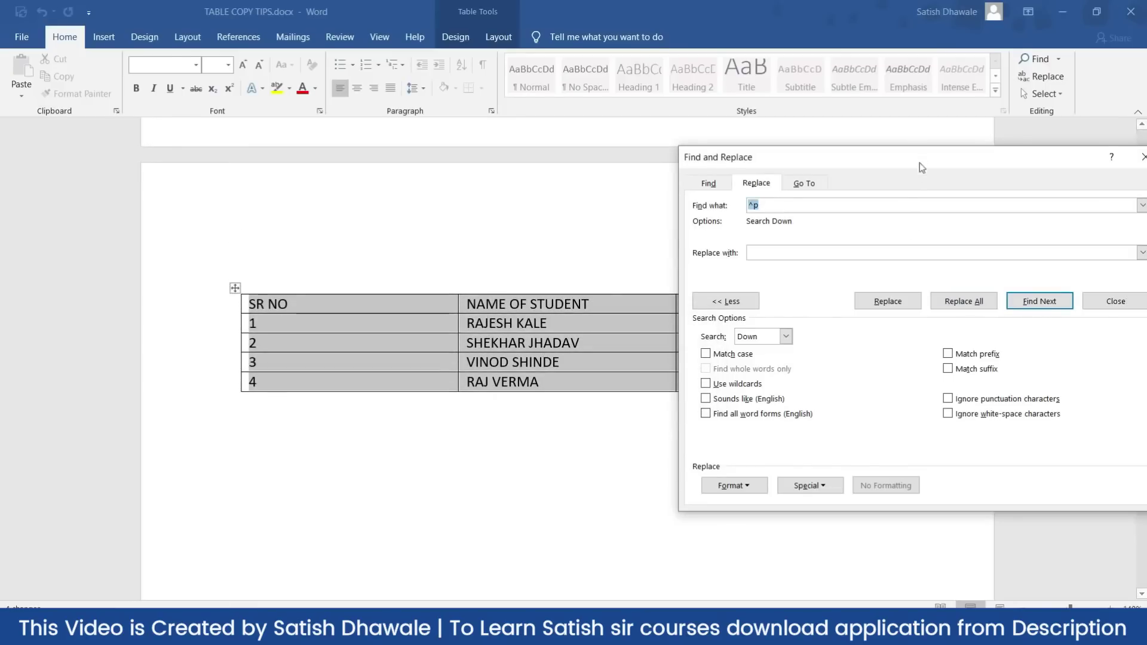
pyautogui.moveTo(919, 163); pyautogui.dragTo(536, 301)
pyautogui.click(769, 297)
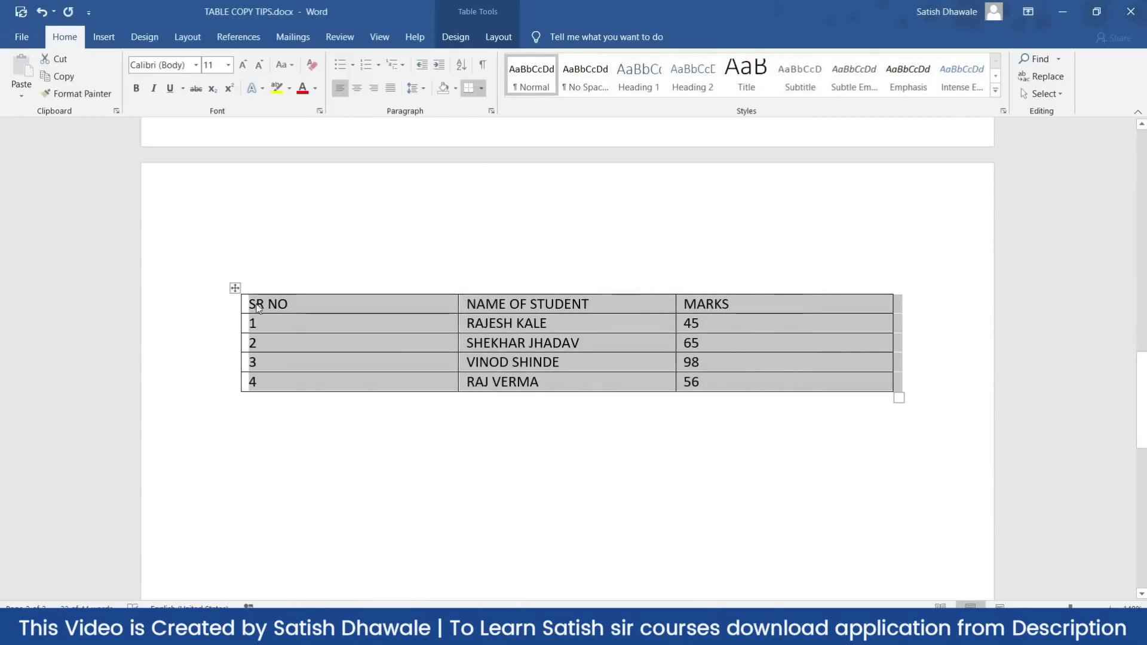
# Step: Copy the cleaned page 2 table and paste it at cell A21 of Book3 in Excel
pyautogui.hotkey('ctrl', 'c')
pyautogui.hotkey('alt', 'Tab')
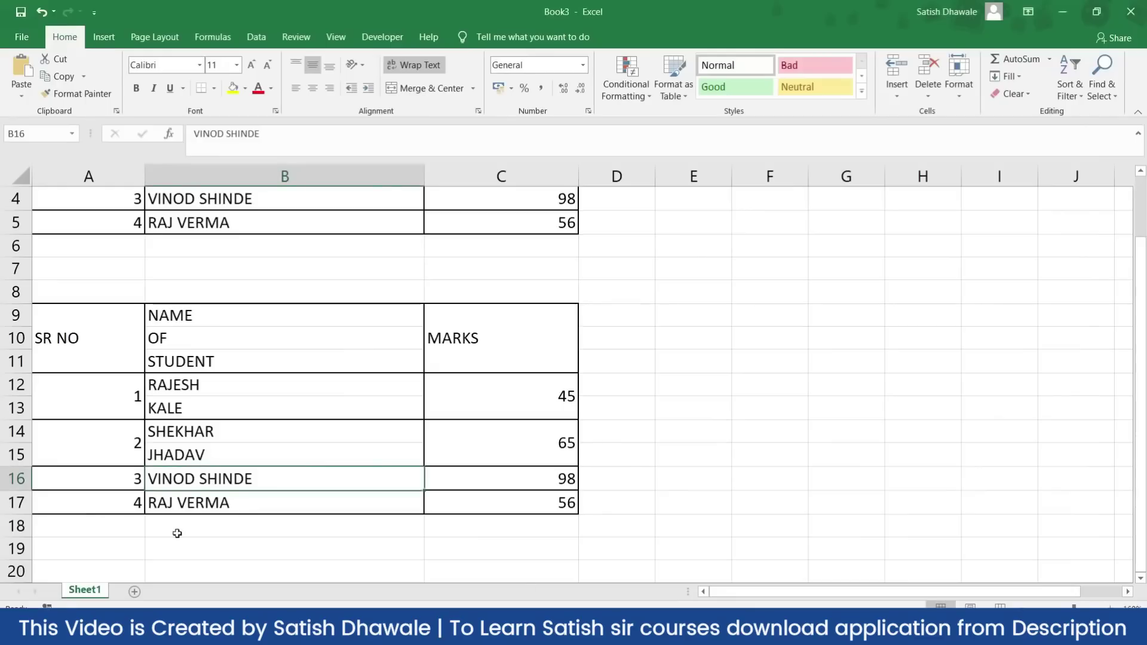
pyautogui.scroll(-3, 173, 532)
pyautogui.click(128, 383)
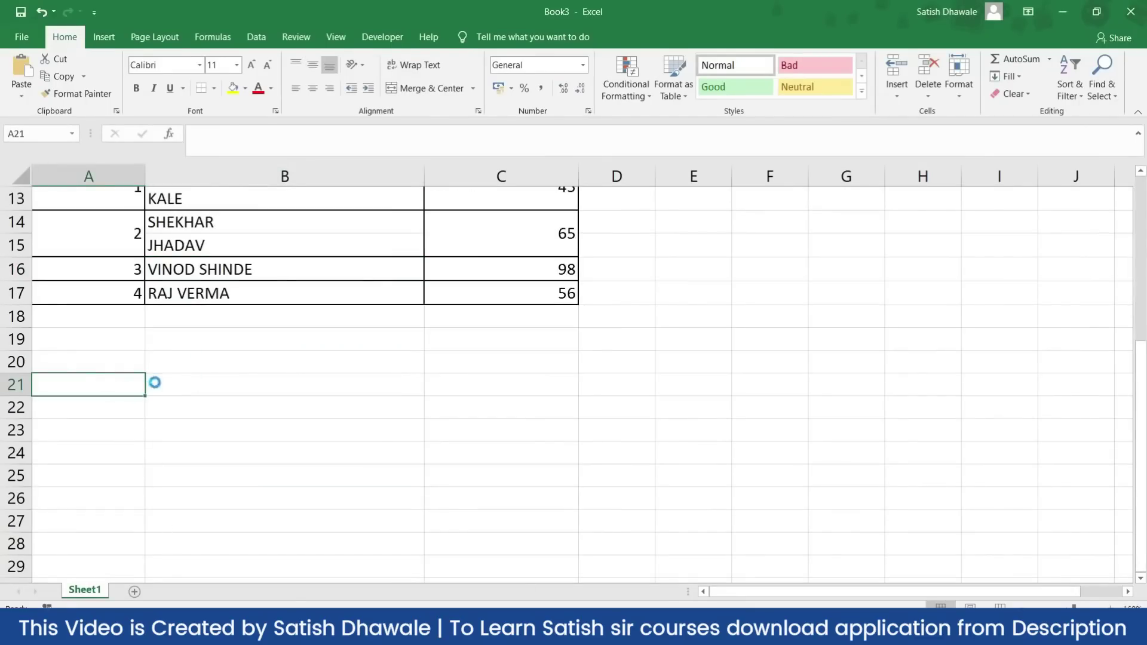
pyautogui.hotkey('ctrl', 'v')
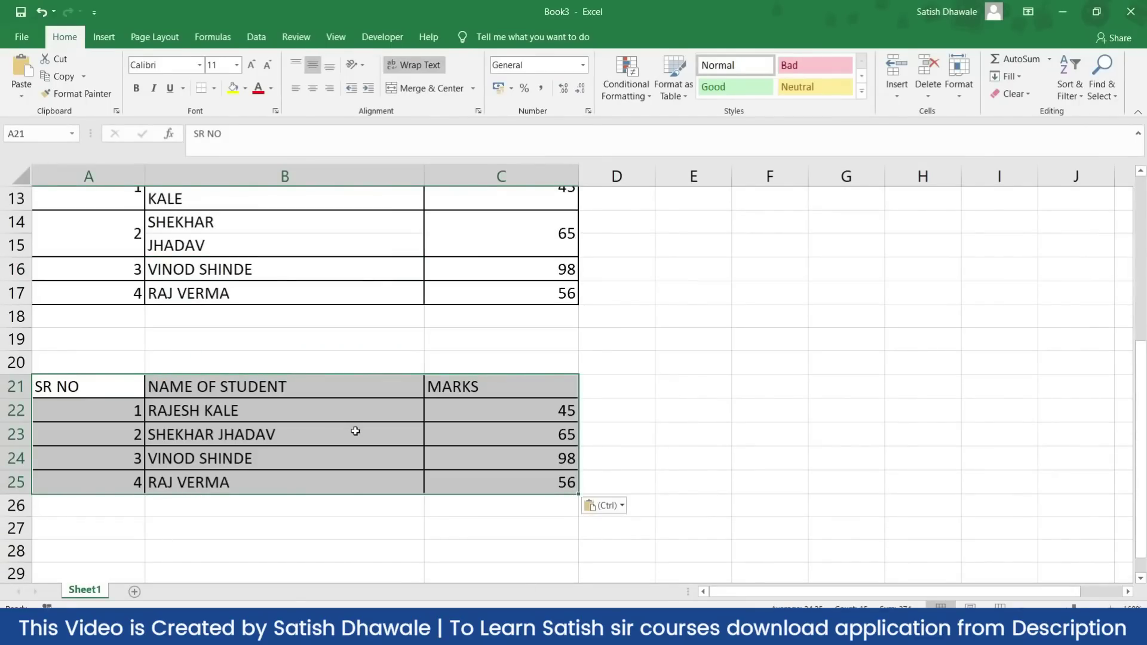
# Step: Return to Word and, in the blank Document2, enter Hello followed by some random sample text in the Kruti Dev 010 font
pyautogui.hotkey('alt', 'Tab')
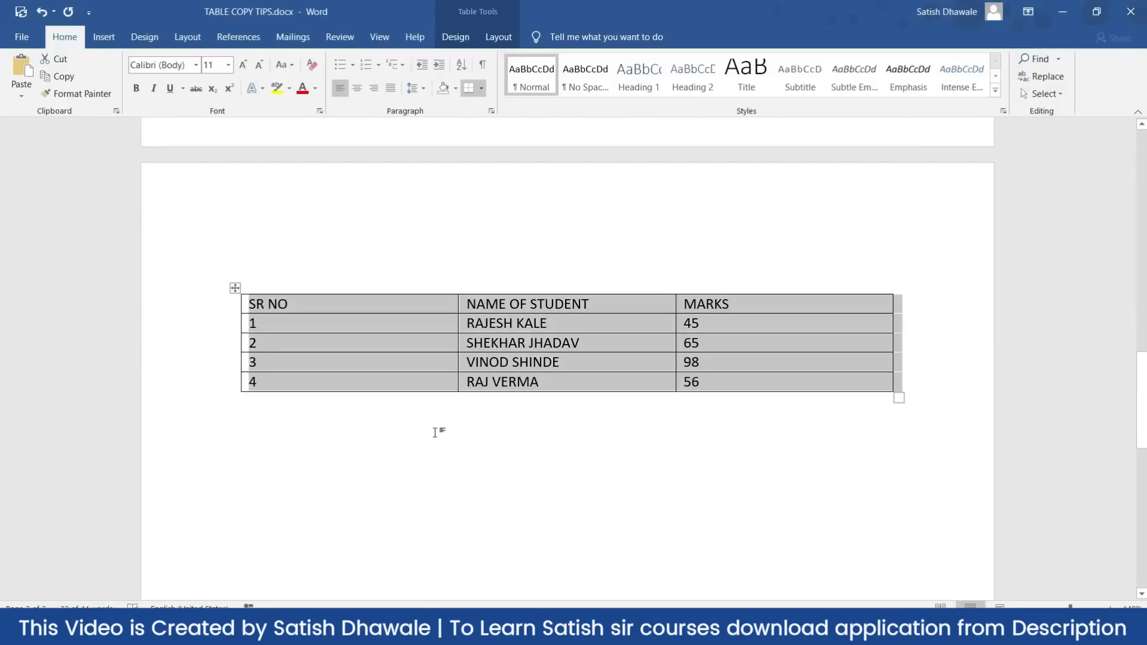
pyautogui.click(530, 345)
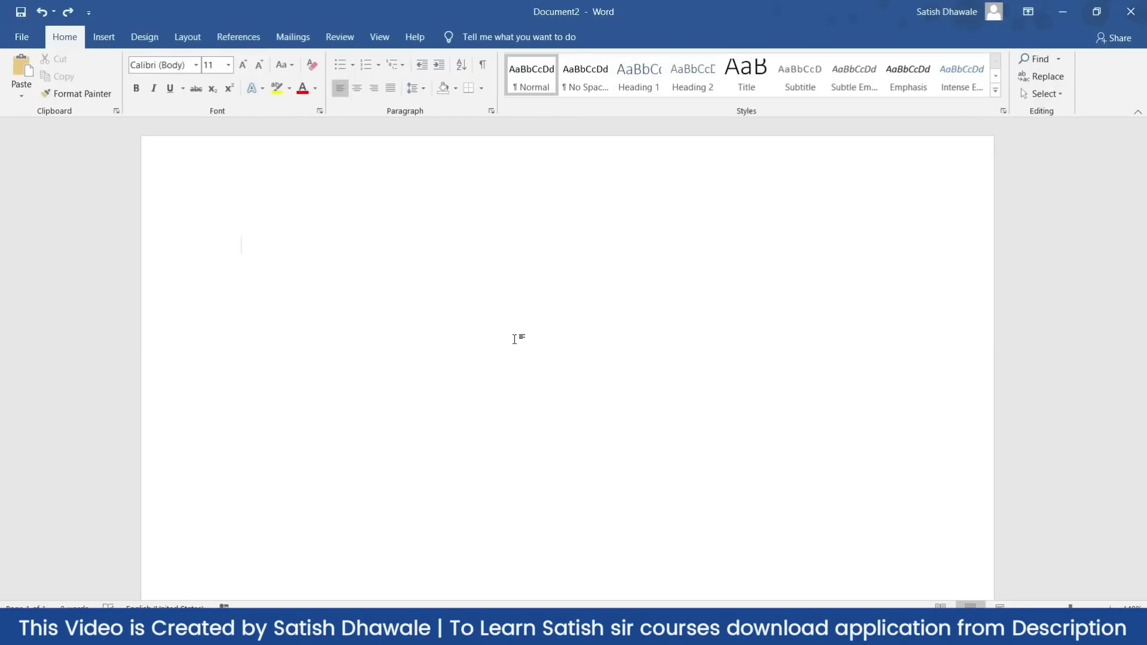
pyautogui.write('hello')
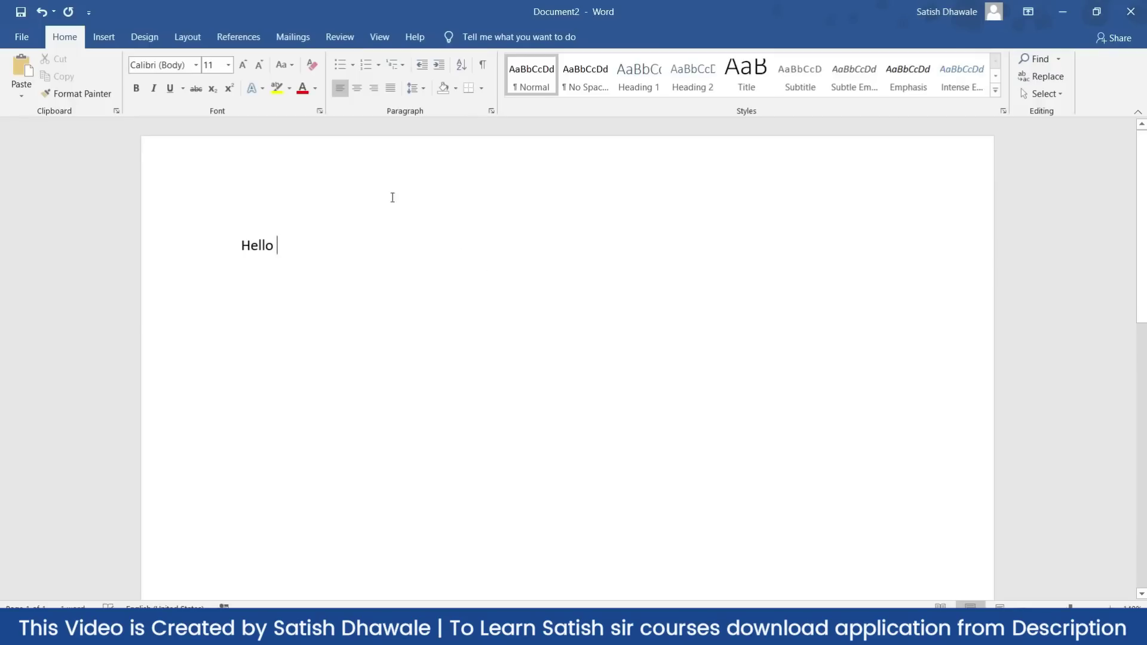
pyautogui.click(195, 65)
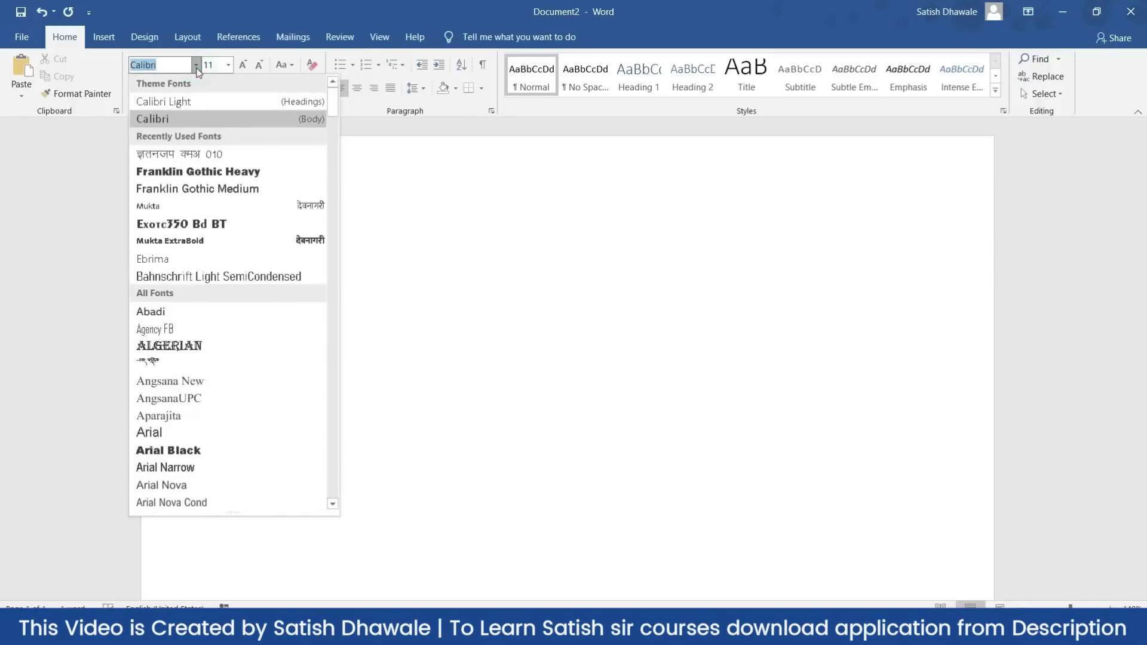
pyautogui.click(187, 155)
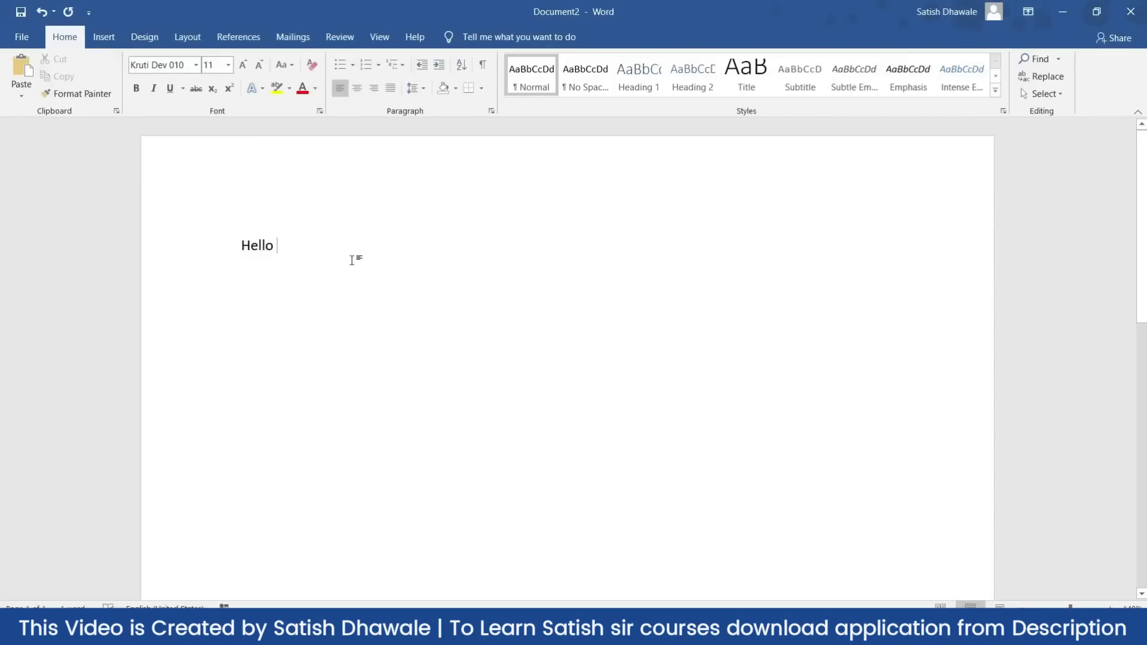
pyautogui.write('jlkjsdf dsjfljsdk')
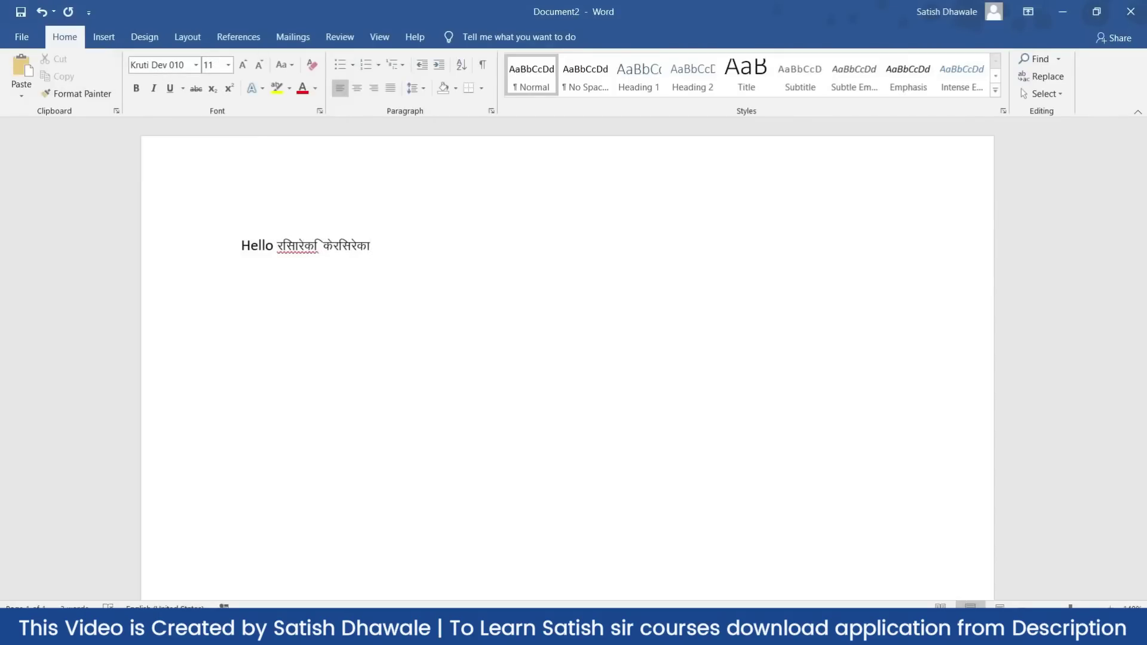
# Step: Set the font back to Calibri and continue the same line with dfsdfsd
pyautogui.click(196, 65)
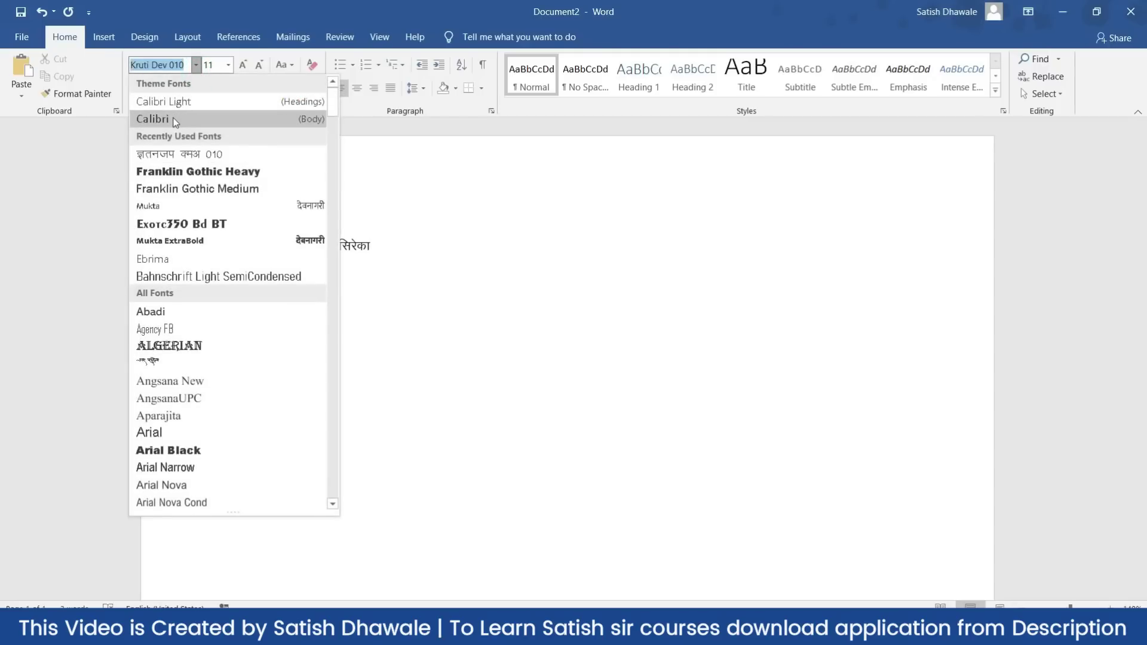
pyautogui.click(175, 121)
pyautogui.write('df')
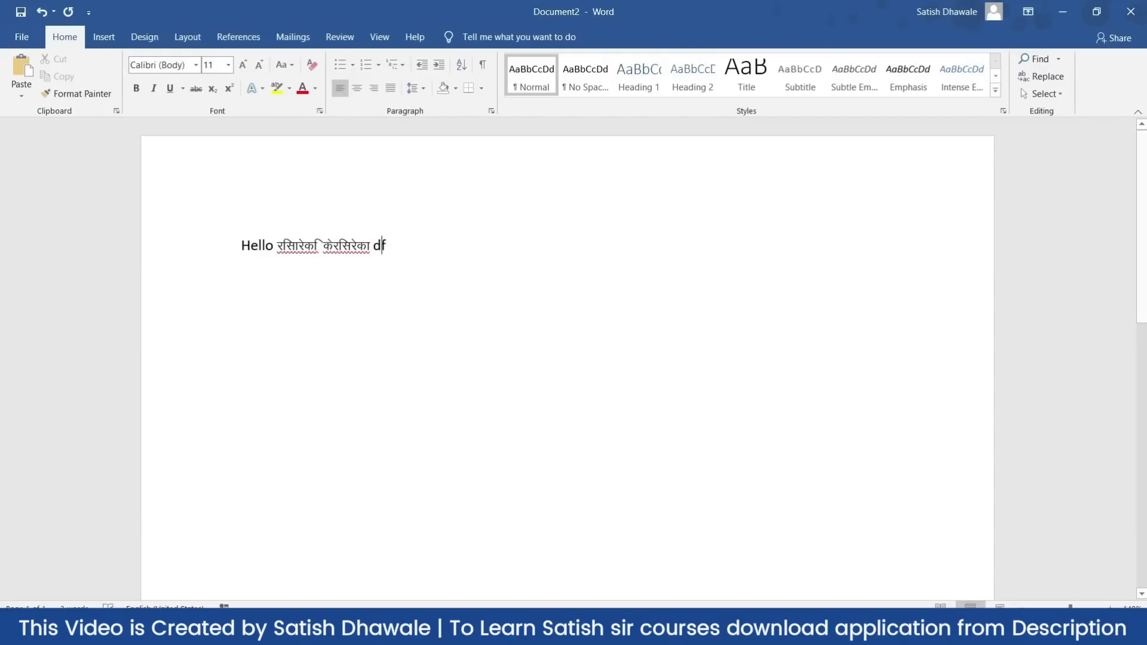
pyautogui.write('sdfsd')
# Step: Open the keyboard shortcut customization from the ribbon options and choose the Fonts category
pyautogui.rightClick(269, 41)
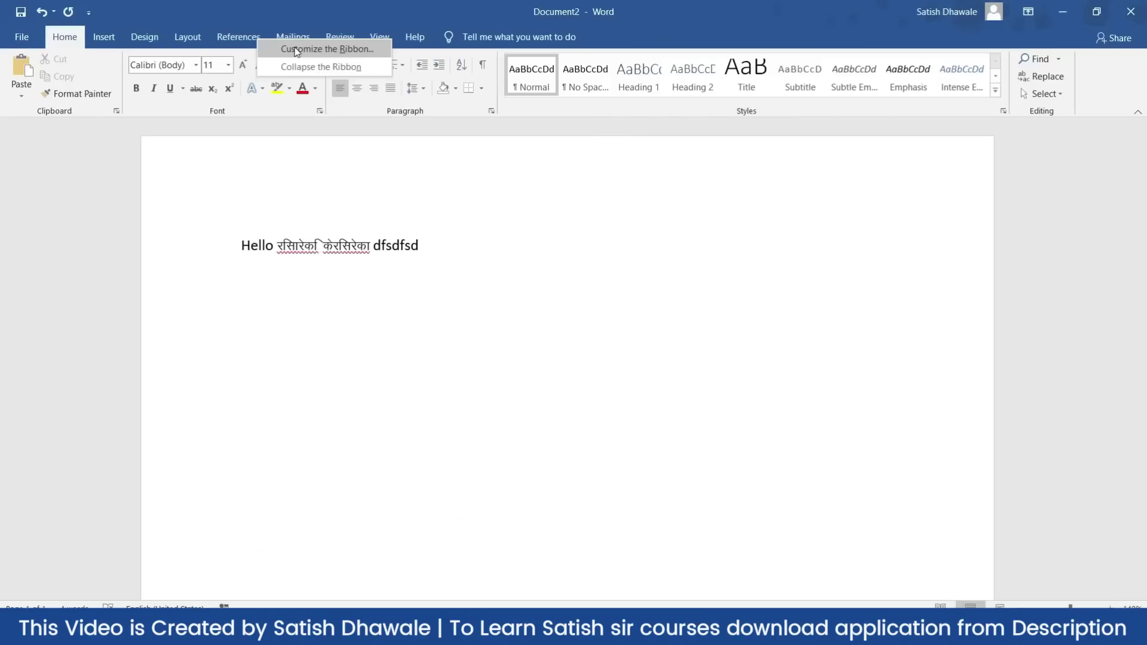
pyautogui.click(296, 50)
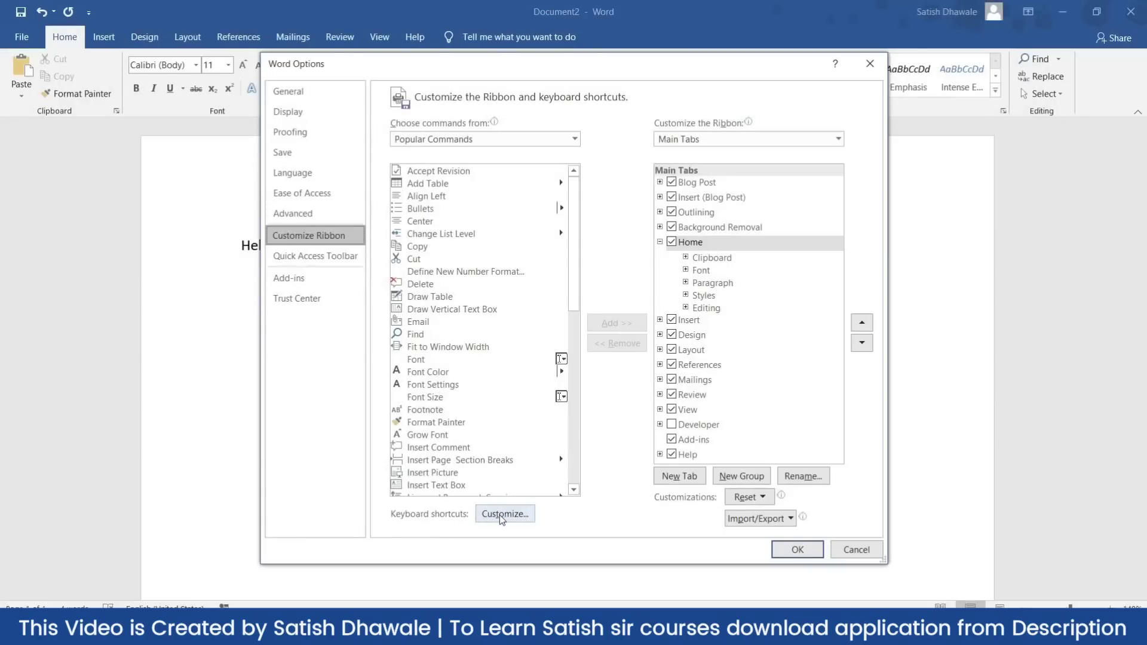
pyautogui.click(505, 514)
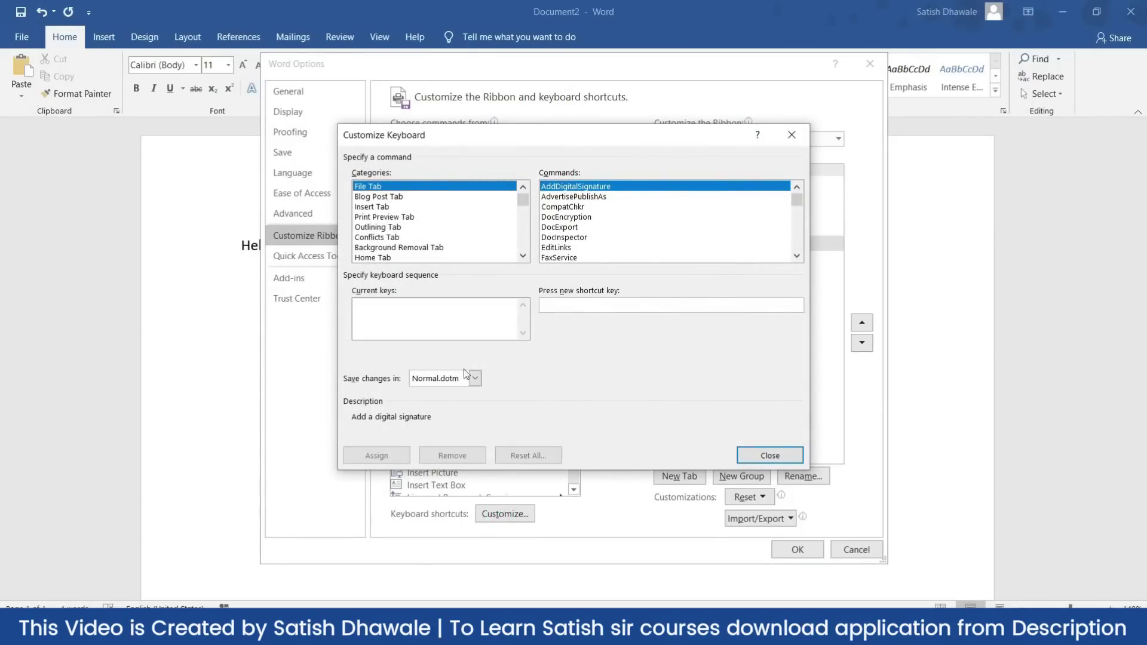
pyautogui.scroll(-2, 440, 237)
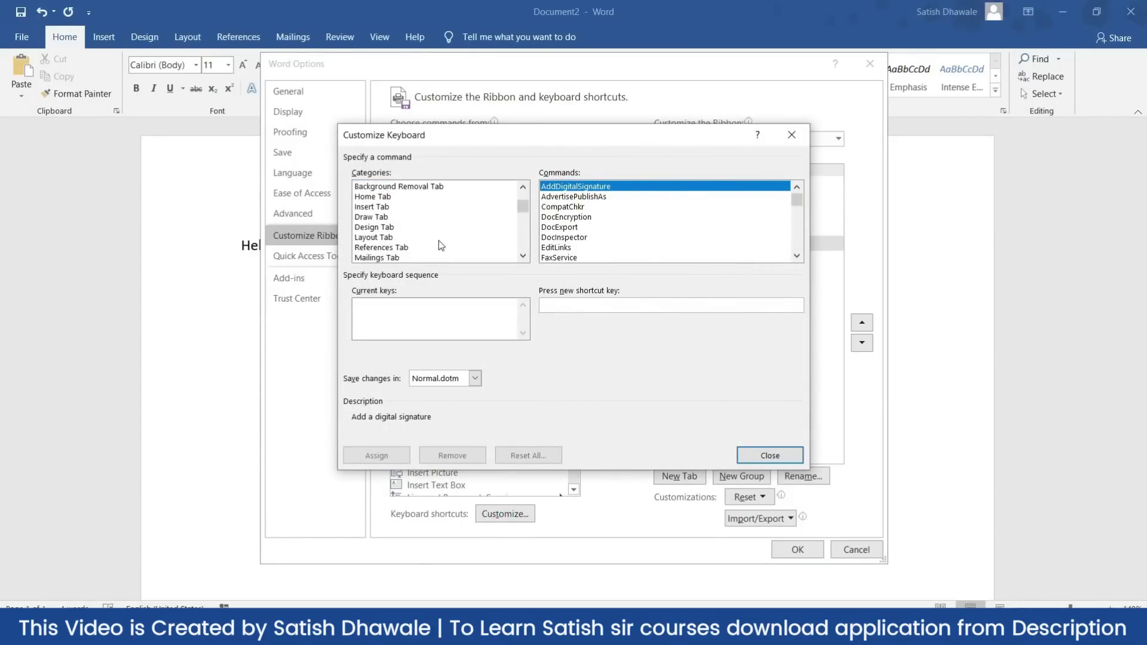
pyautogui.click(427, 239)
pyautogui.scroll(-5, 413, 246)
pyautogui.click(377, 257)
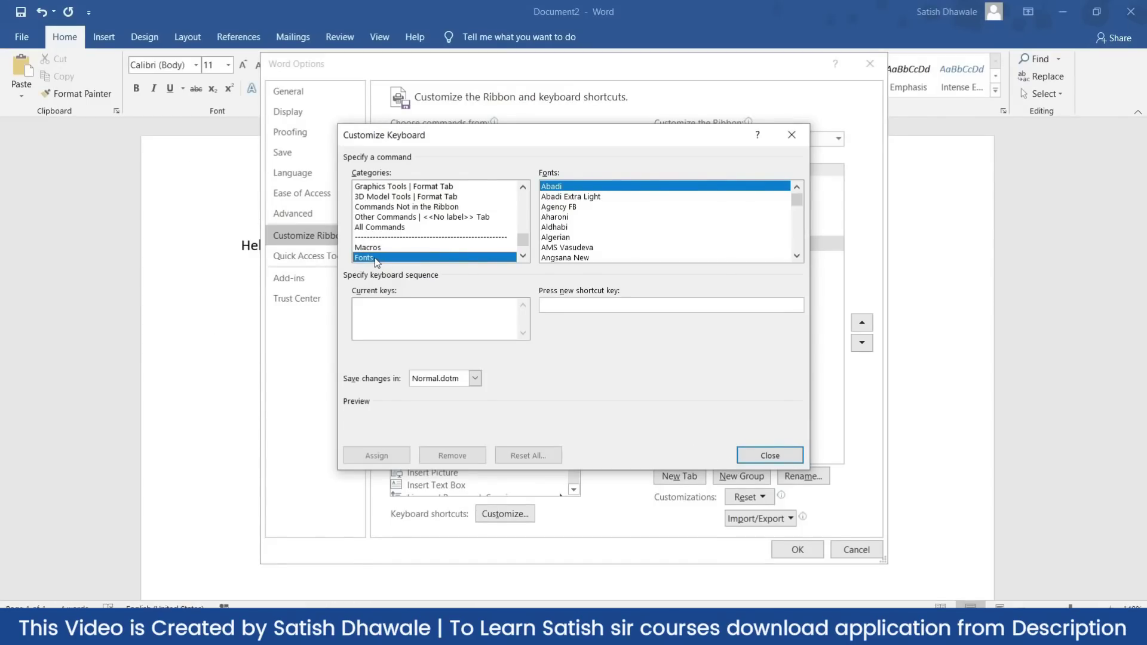
# Step: Assign the shortcut Ctrl+Q to the Calibri font, saving the change in Normal.dotm
pyautogui.click(562, 228)
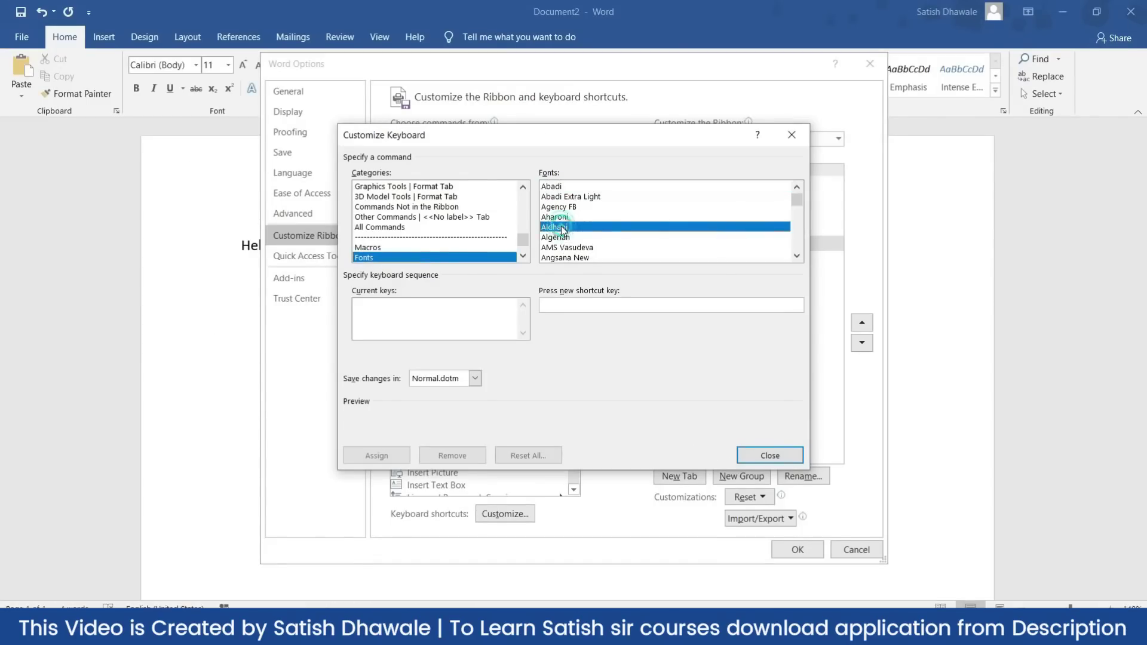
pyautogui.scroll(-1, 562, 229)
pyautogui.press('c')
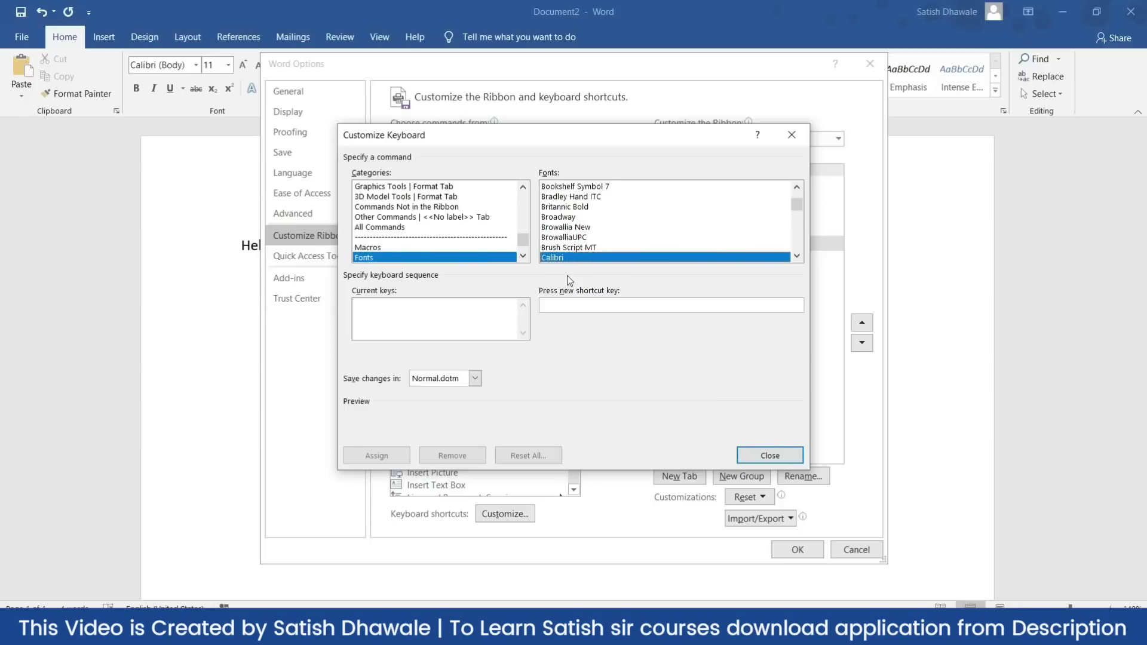
pyautogui.click(563, 305)
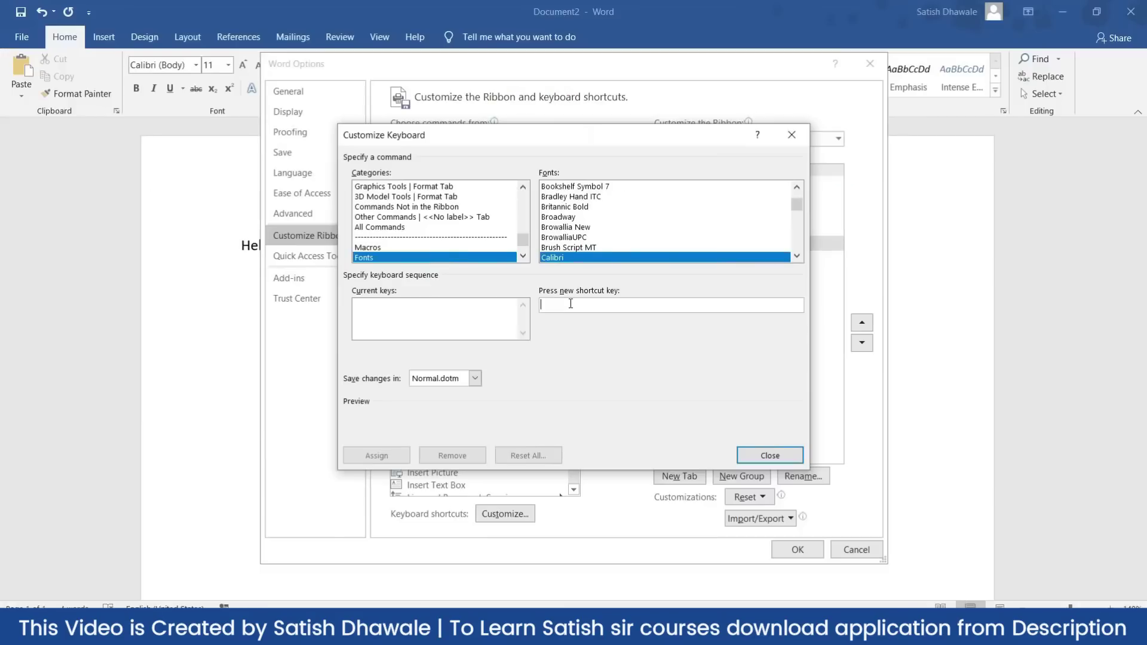
pyautogui.hotkey('ctrl', 'q')
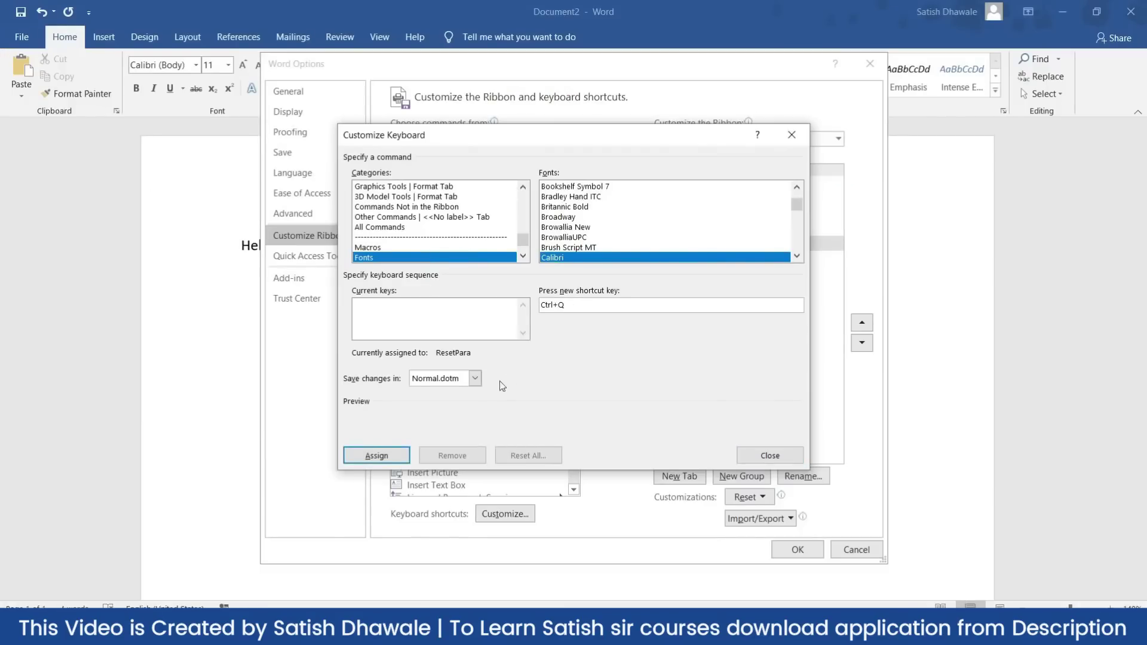
pyautogui.click(386, 456)
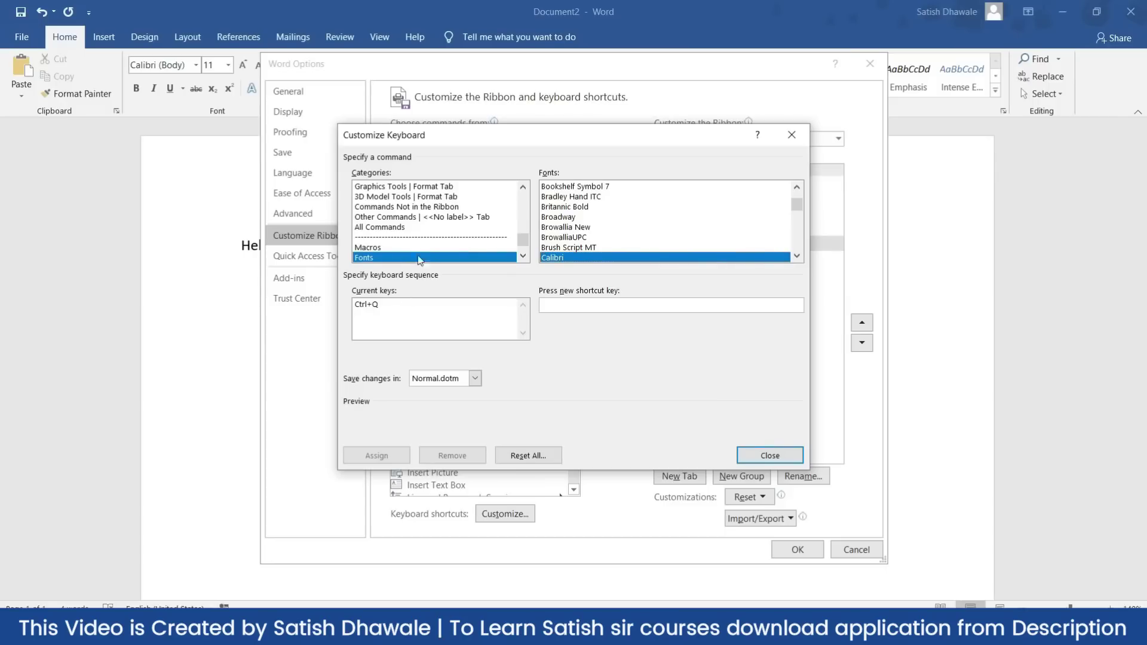
# Step: Assign the shortcut Alt+Q to the Kruti Dev 010 font, saving it in Normal.dotm, and accept the Word options
pyautogui.click(590, 247)
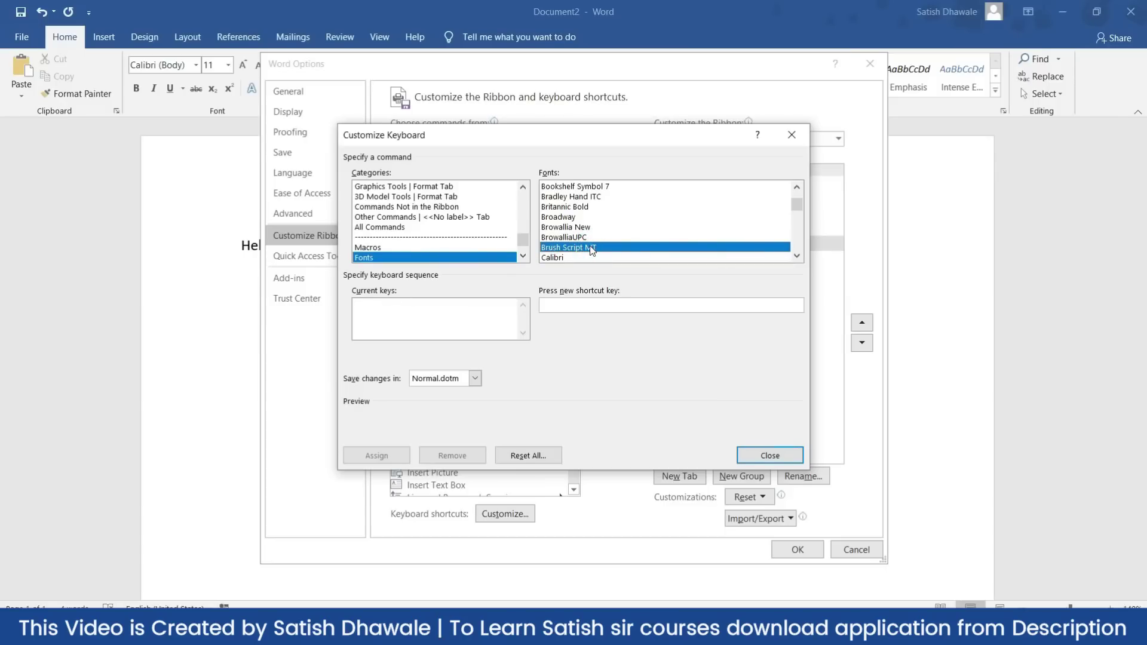
pyautogui.write('kr')
pyautogui.scroll(-1, 590, 246)
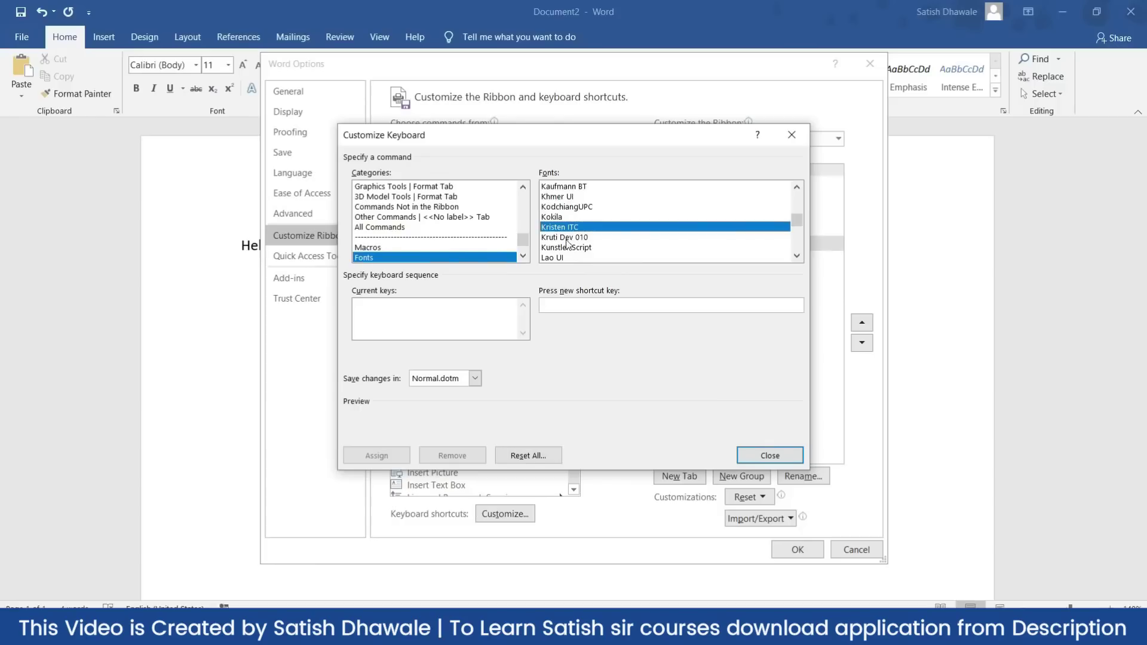
pyautogui.click(571, 239)
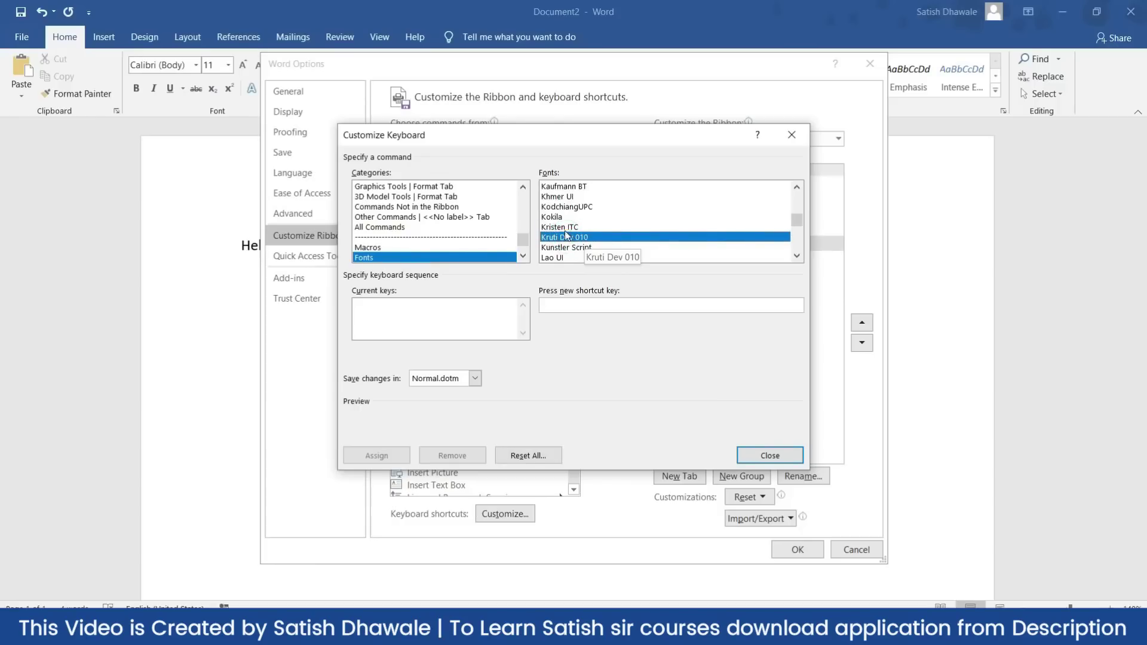
pyautogui.click(563, 305)
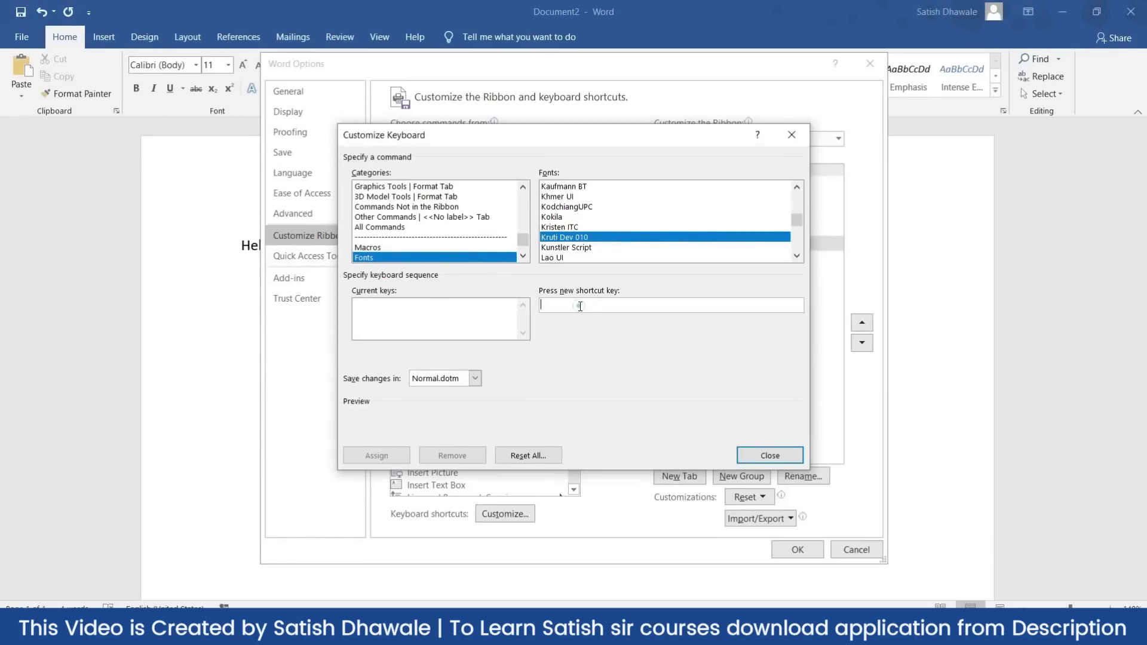
pyautogui.click(579, 306)
pyautogui.hotkey('alt', 'q')
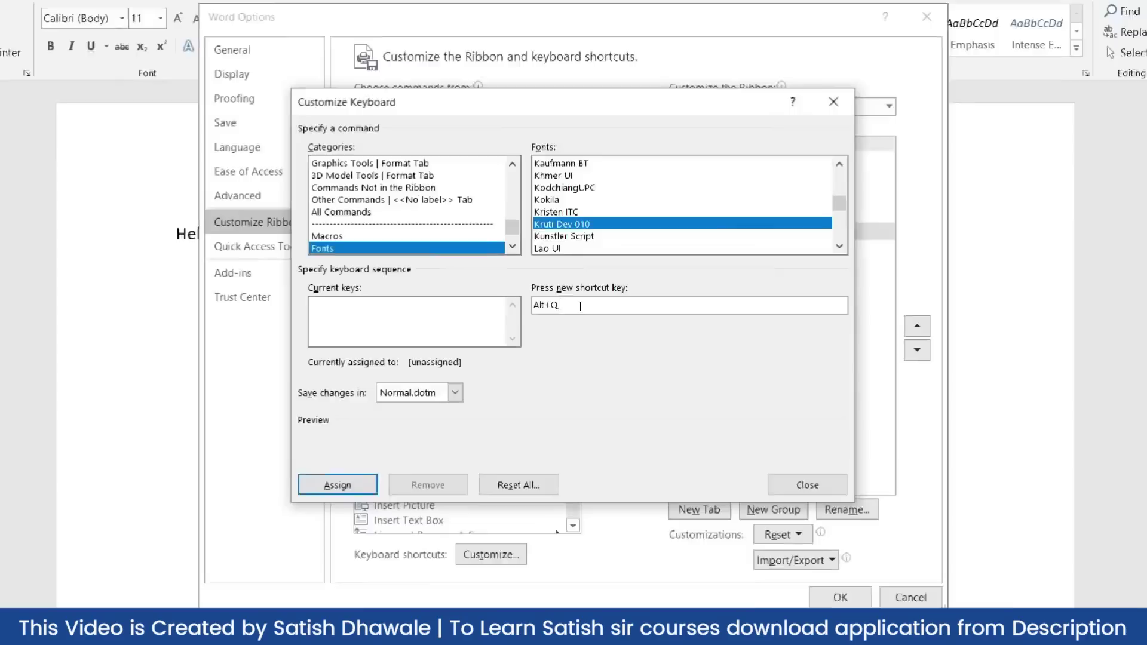
pyautogui.press(',')
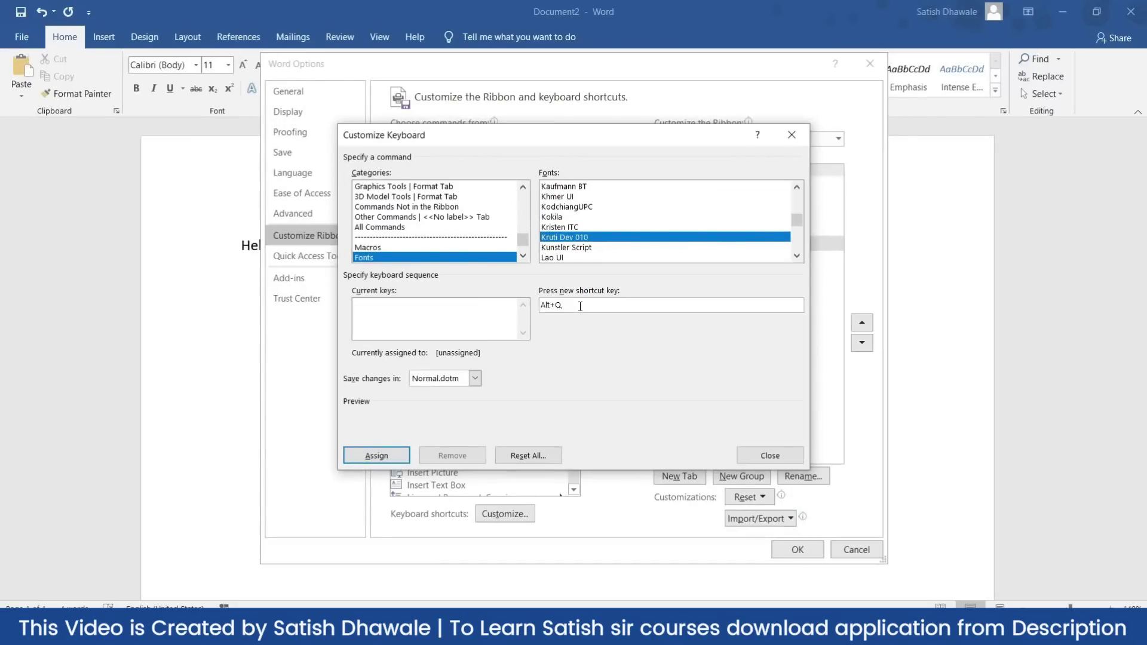
pyautogui.click(392, 455)
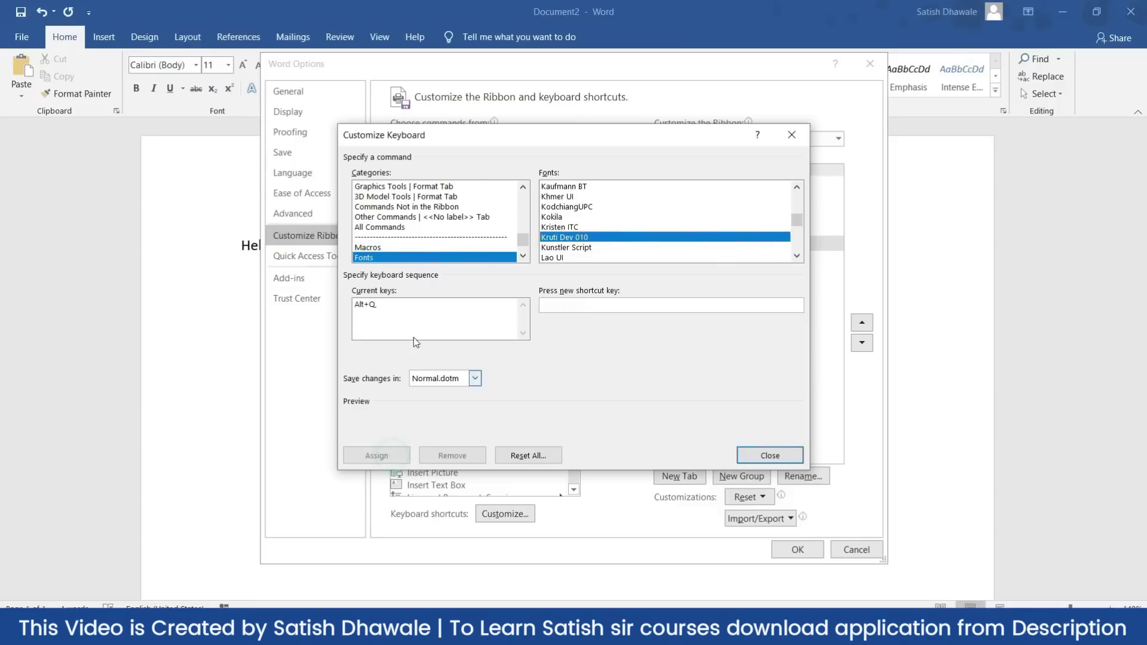
pyautogui.click(774, 459)
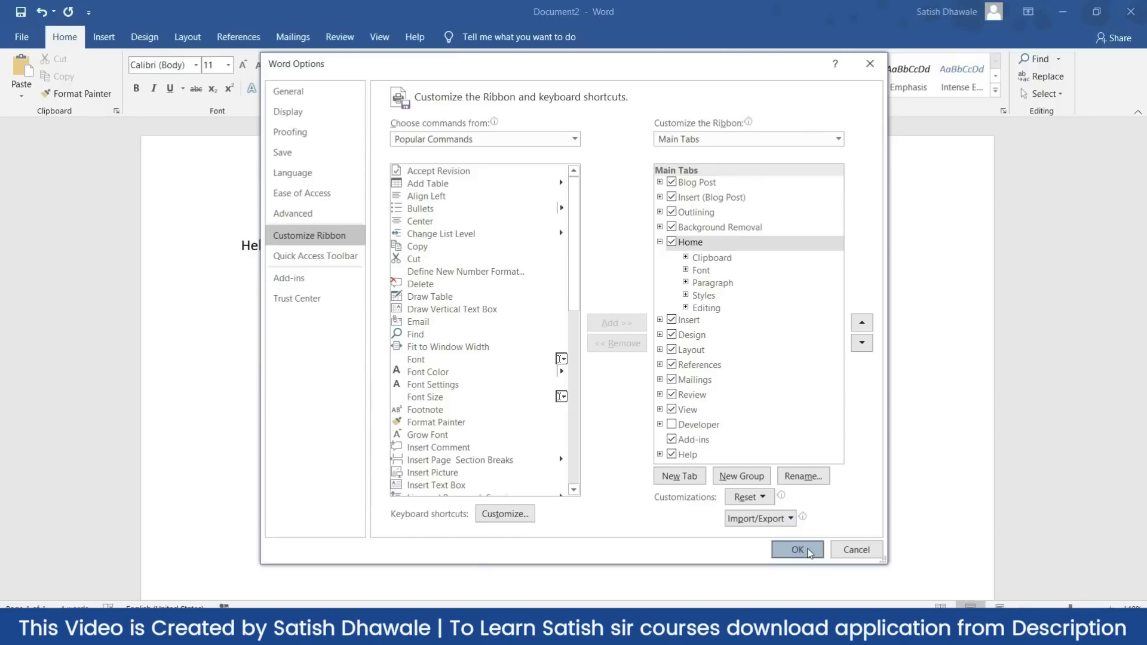
pyautogui.click(798, 549)
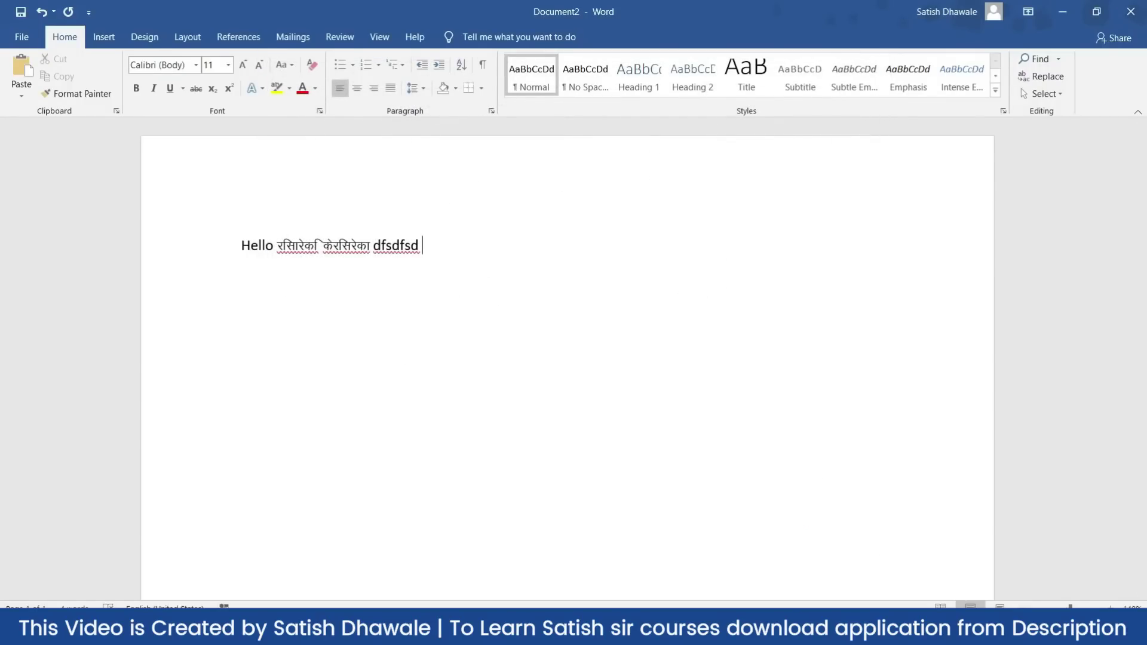
# Step: Continue the line with random sample text, alternating between Calibri and Kruti Dev 010 using the assigned font shortcuts
pyautogui.write('dflkdfsd')
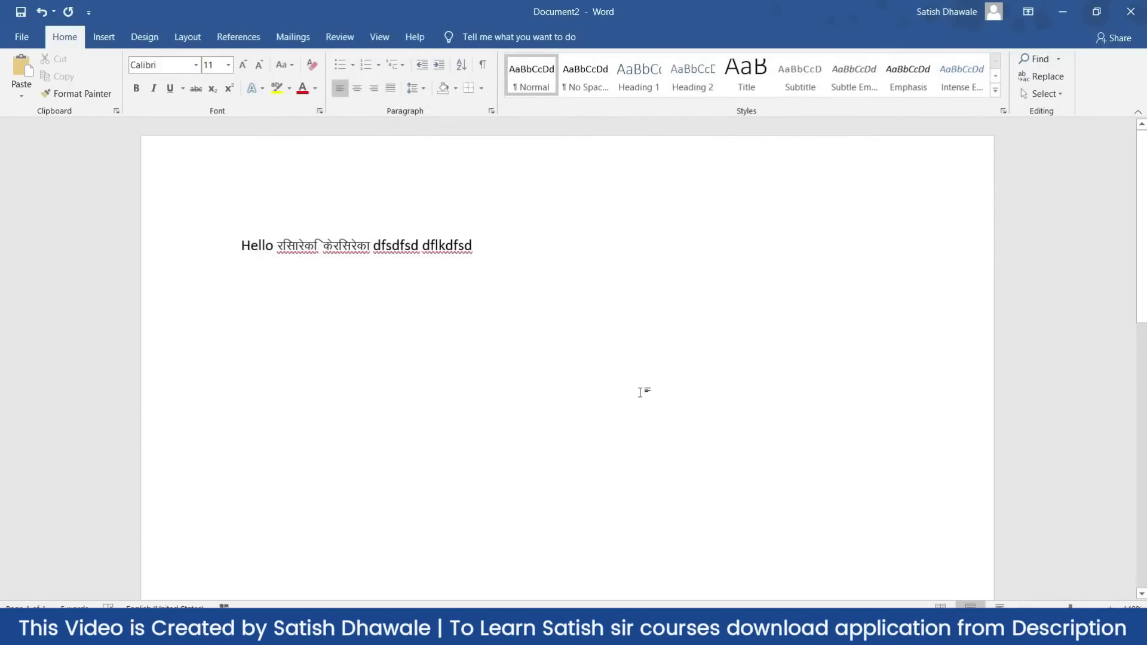
pyautogui.hotkey('alt', 'k')
pyautogui.write('fdgdfgdfgdkfgdfgdfgdk')
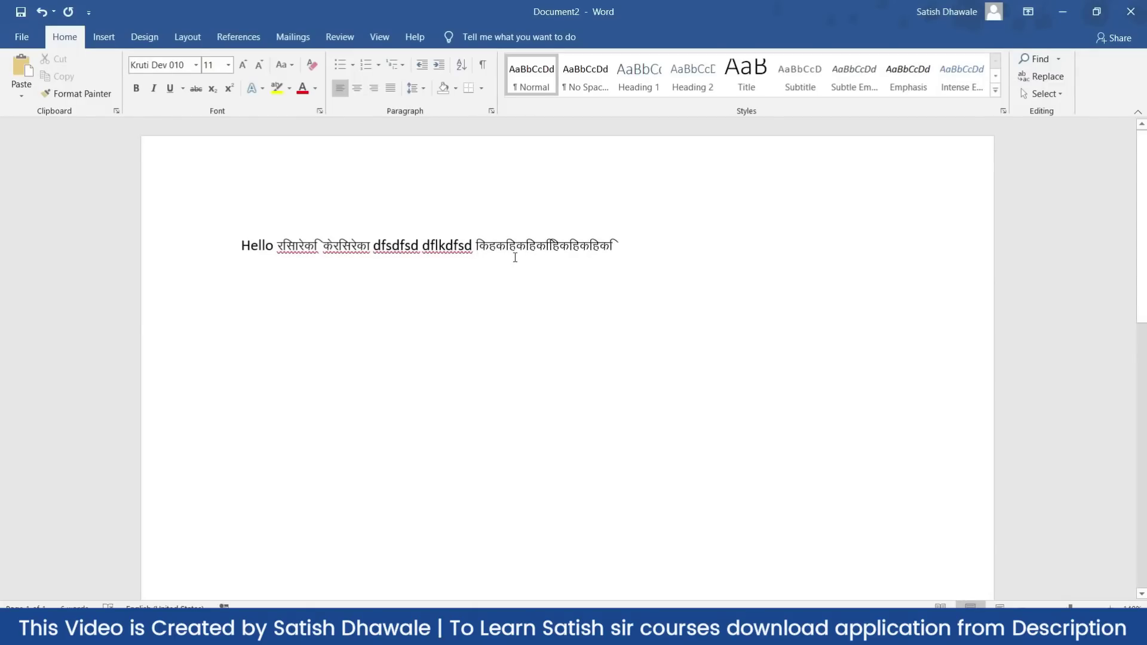
pyautogui.hotkey('alt', 'k')
pyautogui.write('gfdgfdgdfg')
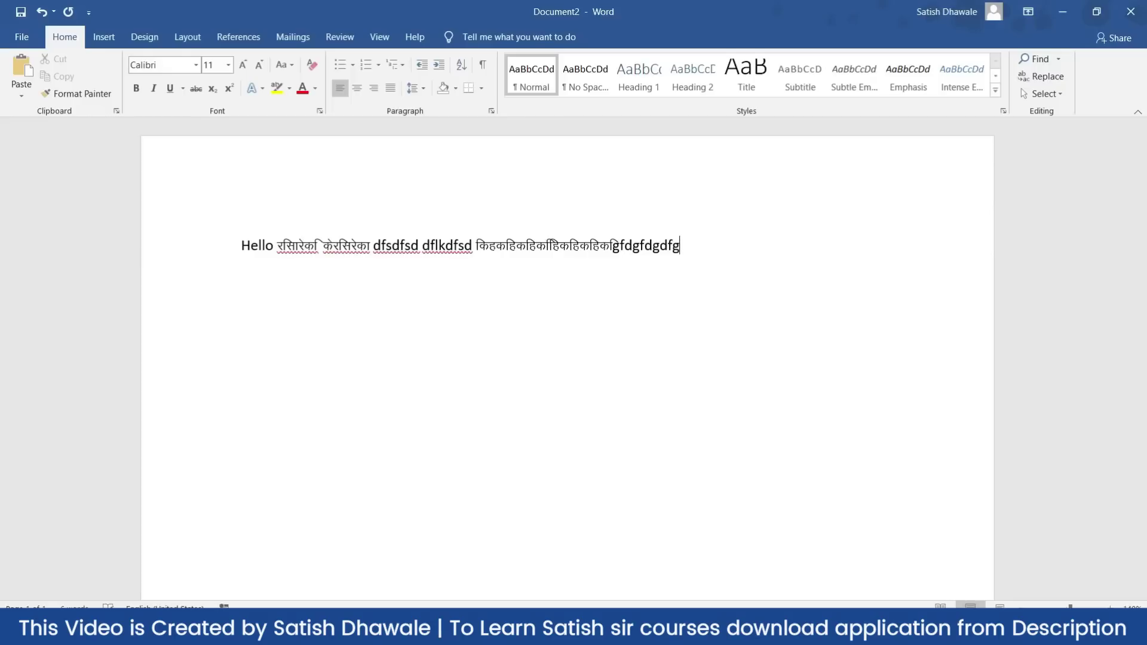
pyautogui.hotkey('alt', 'k')
pyautogui.write('fgfdgdfgdkf')
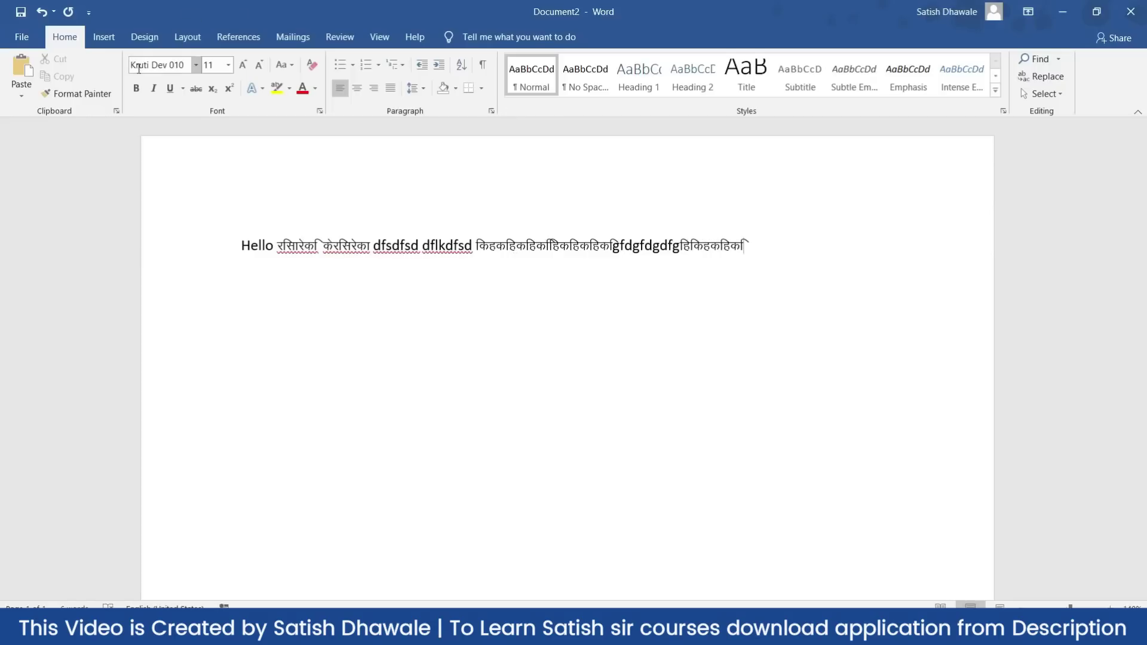
# Step: Reopen the keyboard shortcut customization from the ribbon options and show the Fonts category
pyautogui.rightClick(234, 37)
pyautogui.click(277, 45)
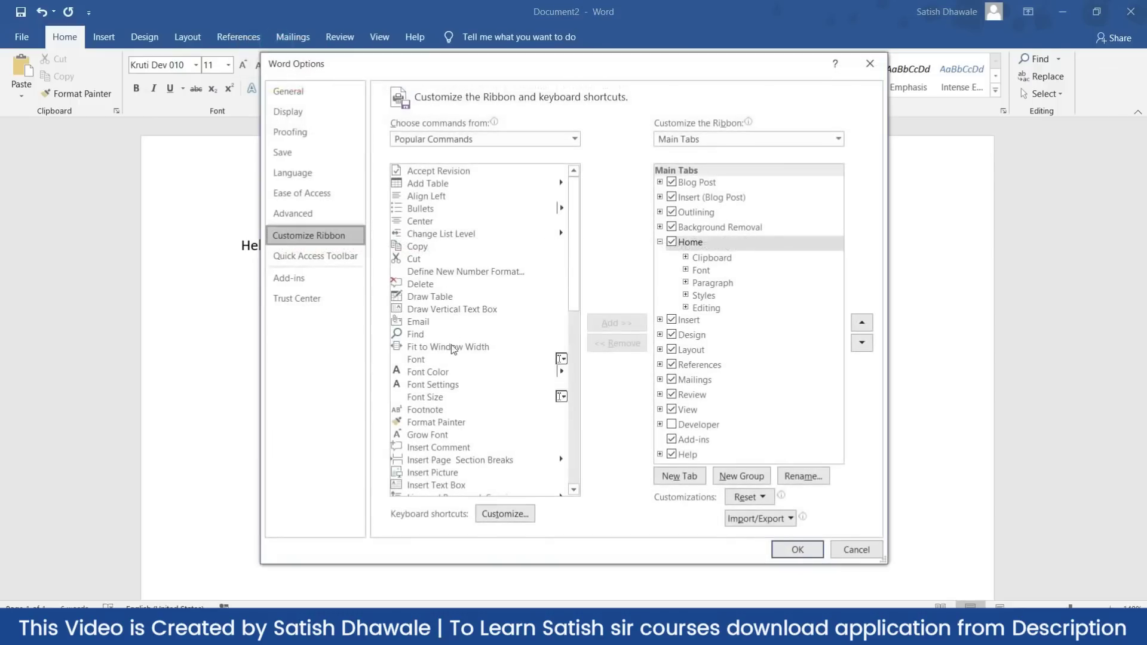
pyautogui.click(517, 515)
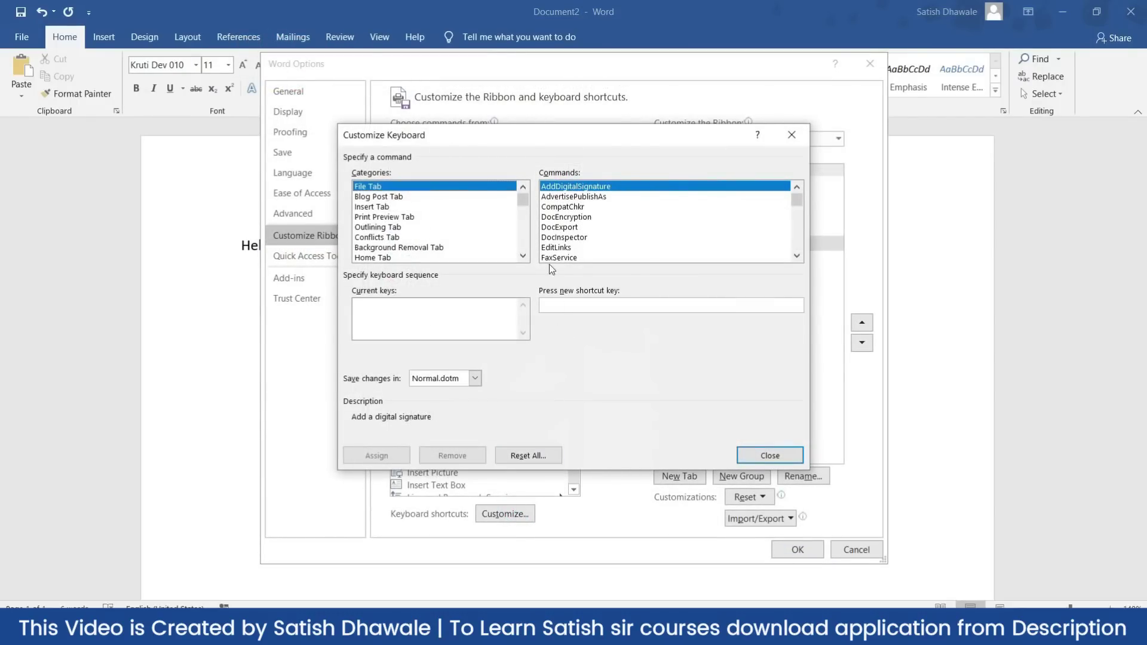
pyautogui.scroll(-6, 410, 259)
pyautogui.click(406, 258)
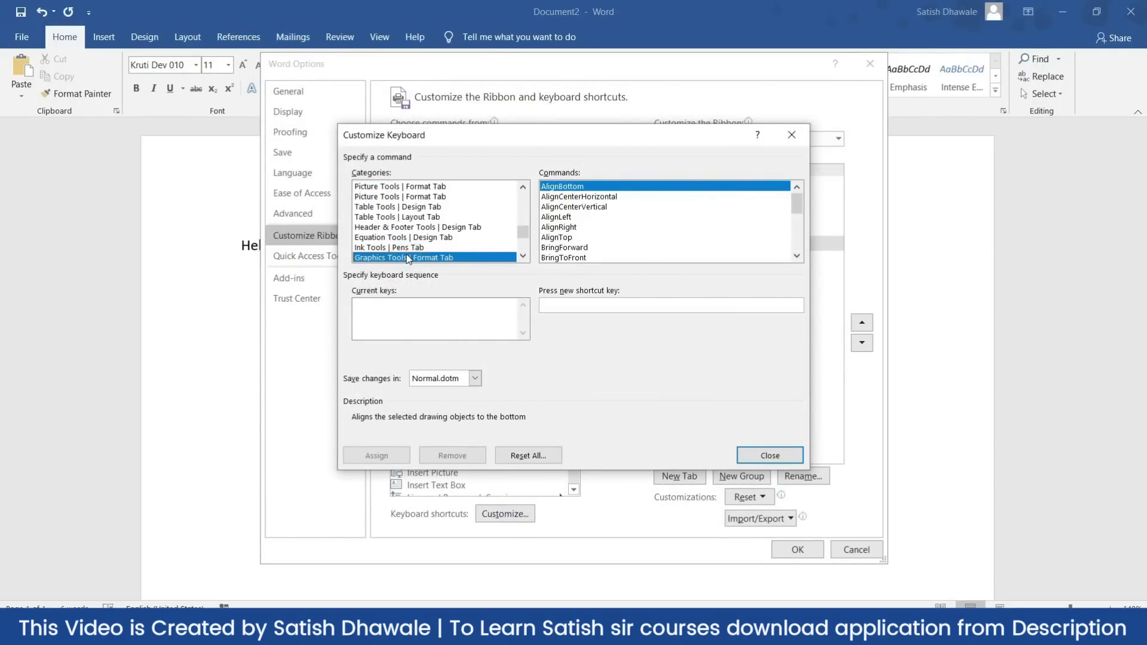
pyautogui.scroll(-2, 407, 254)
pyautogui.click(407, 257)
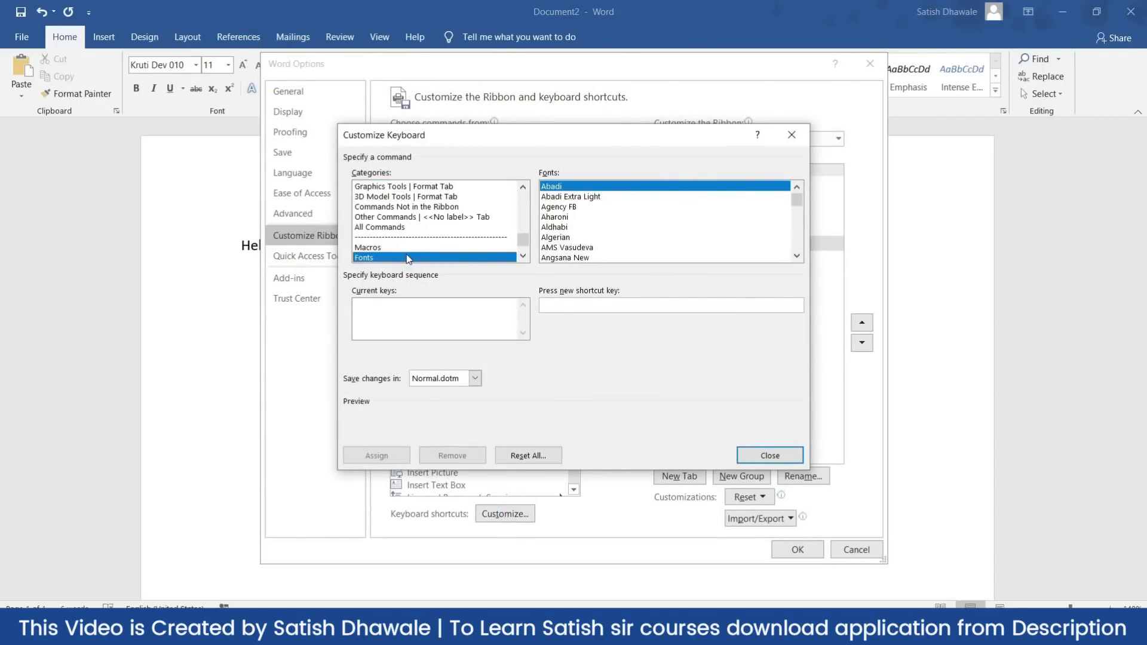
# Step: Find Kruti Dev 010 among the fonts, select its current shortcut key for review, and close the customization and options
pyautogui.click(567, 239)
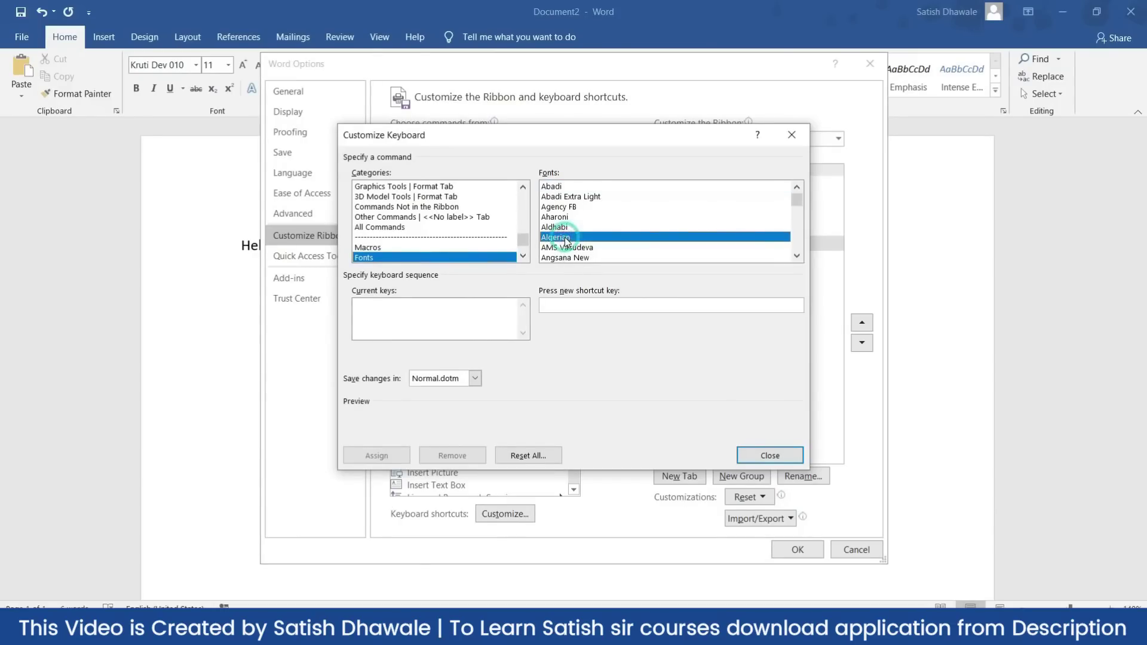
pyautogui.press('j')
pyautogui.press('k')
pyautogui.press('r')
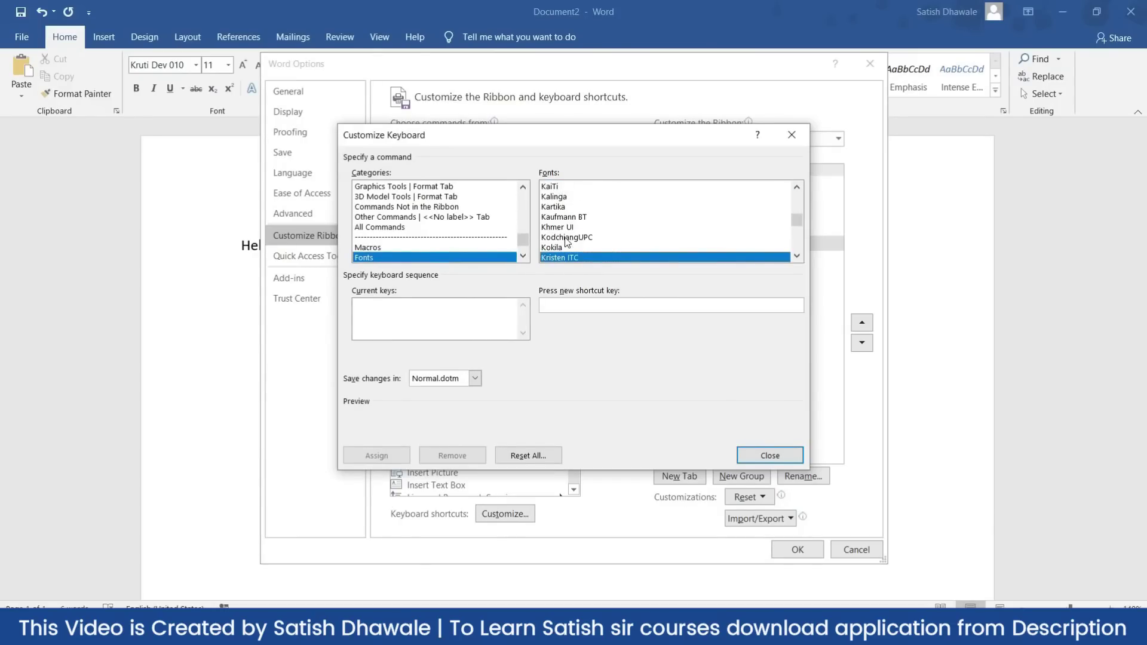
pyautogui.scroll(-1, 568, 241)
pyautogui.click(568, 237)
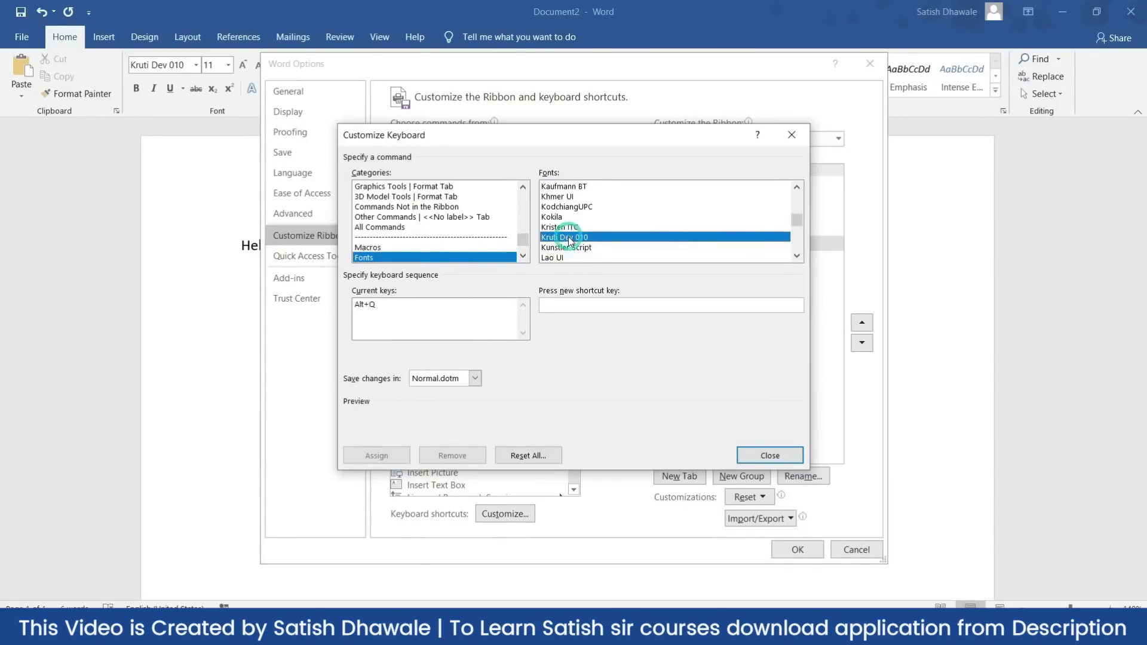
pyautogui.click(377, 305)
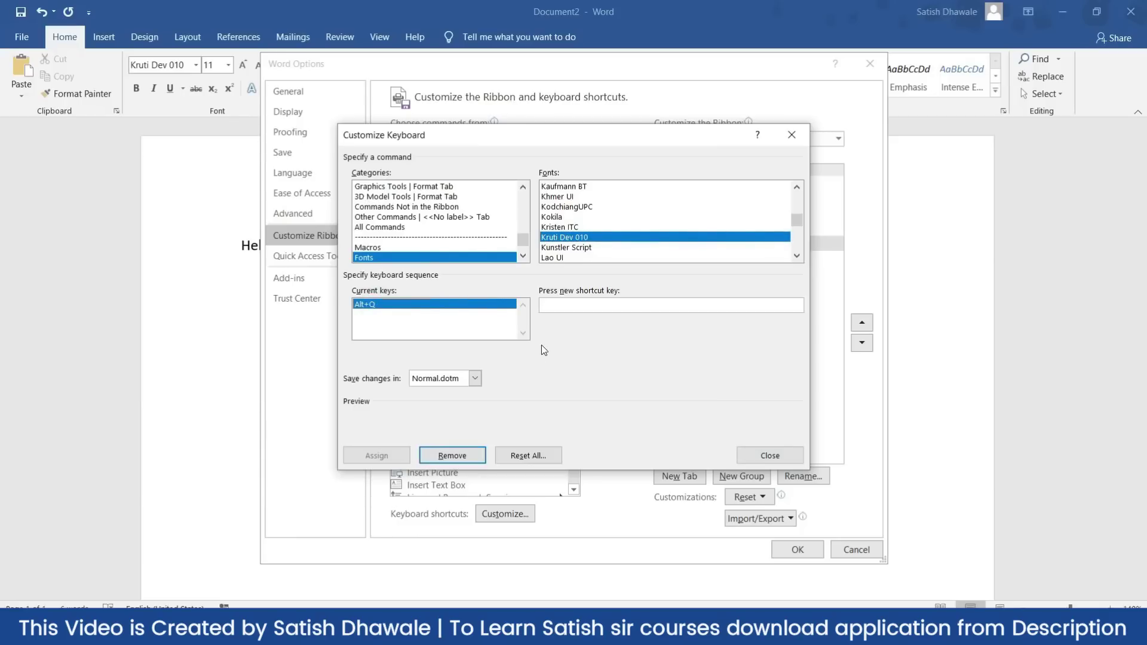
pyautogui.click(763, 456)
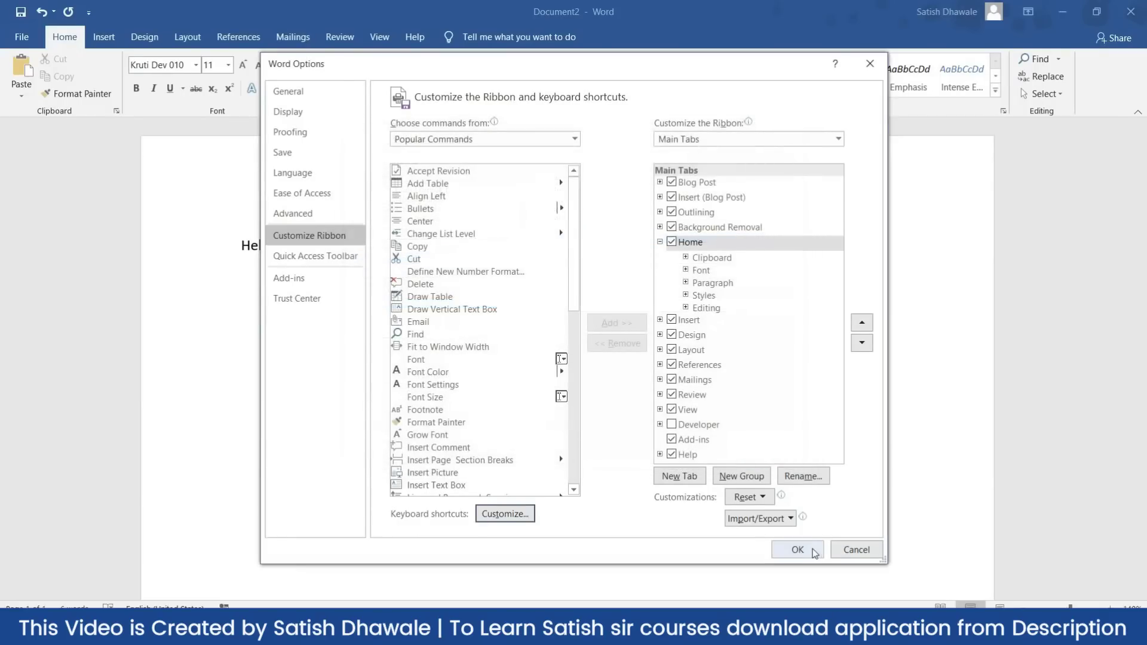
pyautogui.click(798, 550)
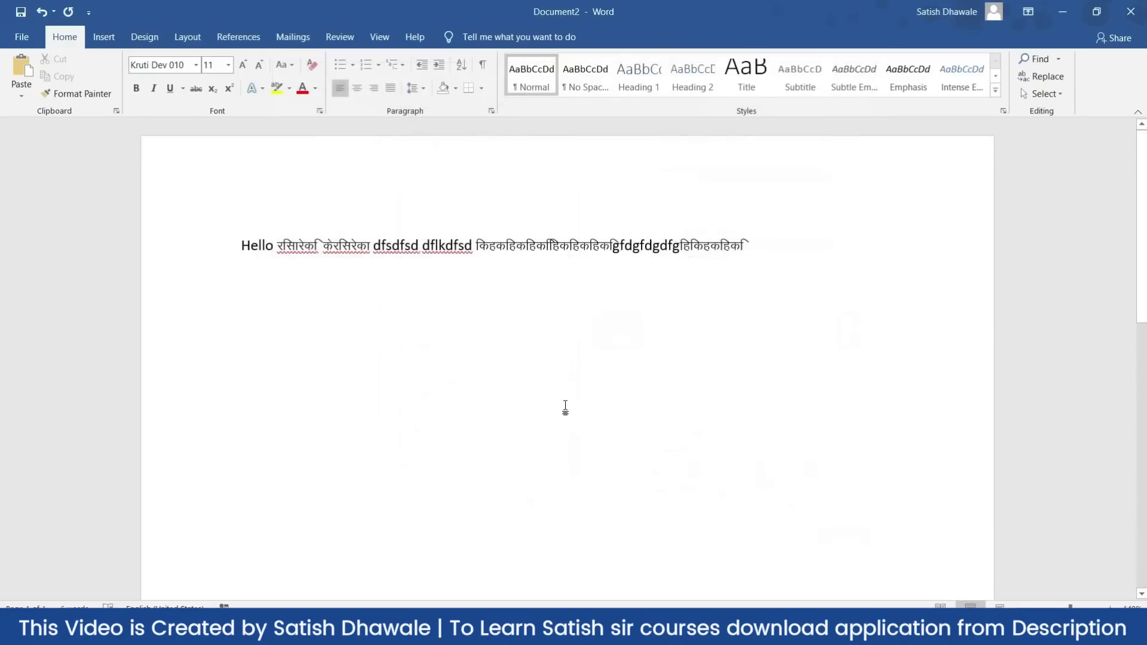
# Step: Enter random sample text in Kruti Dev 010 on a new paragraph, and continue it in Calibri using the assigned font shortcut
pyautogui.press('Return')
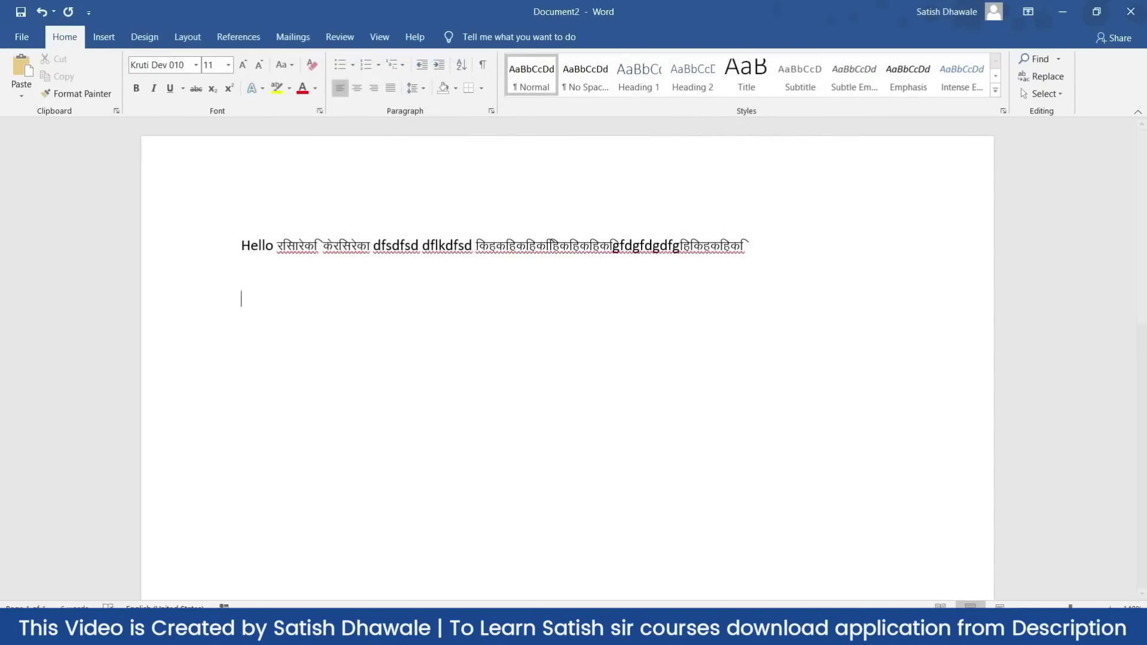
pyautogui.write('dsjflkjdsfjdlk')
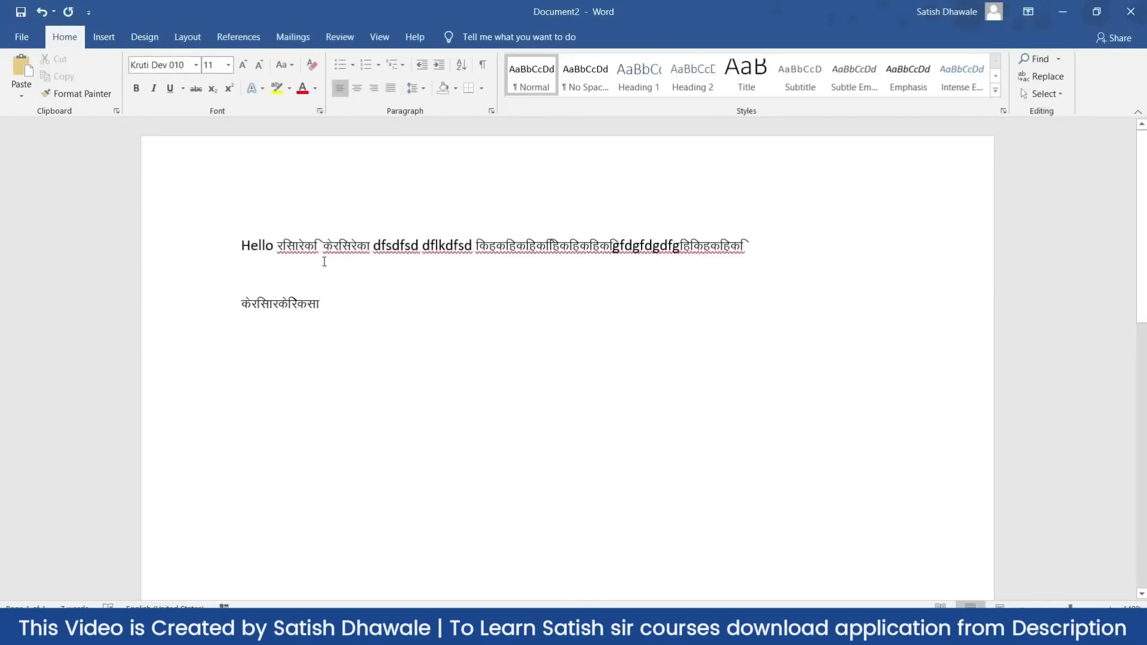
pyautogui.hotkey('ctrl', 'space')
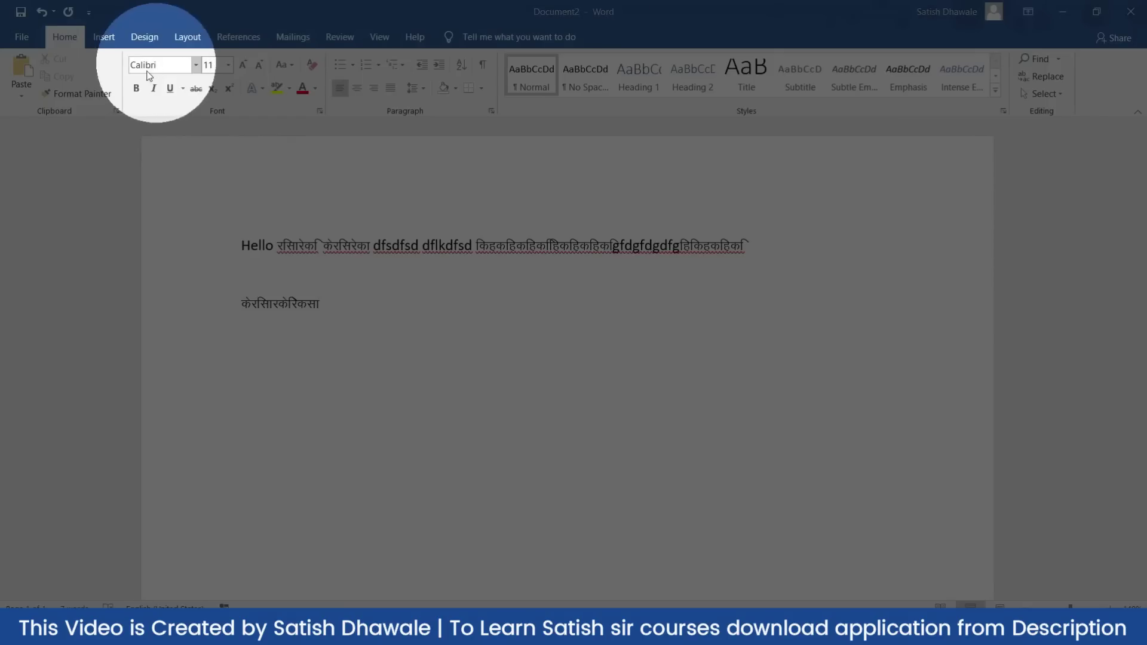
pyautogui.click(328, 307)
pyautogui.write('fdgdfgdfgd')
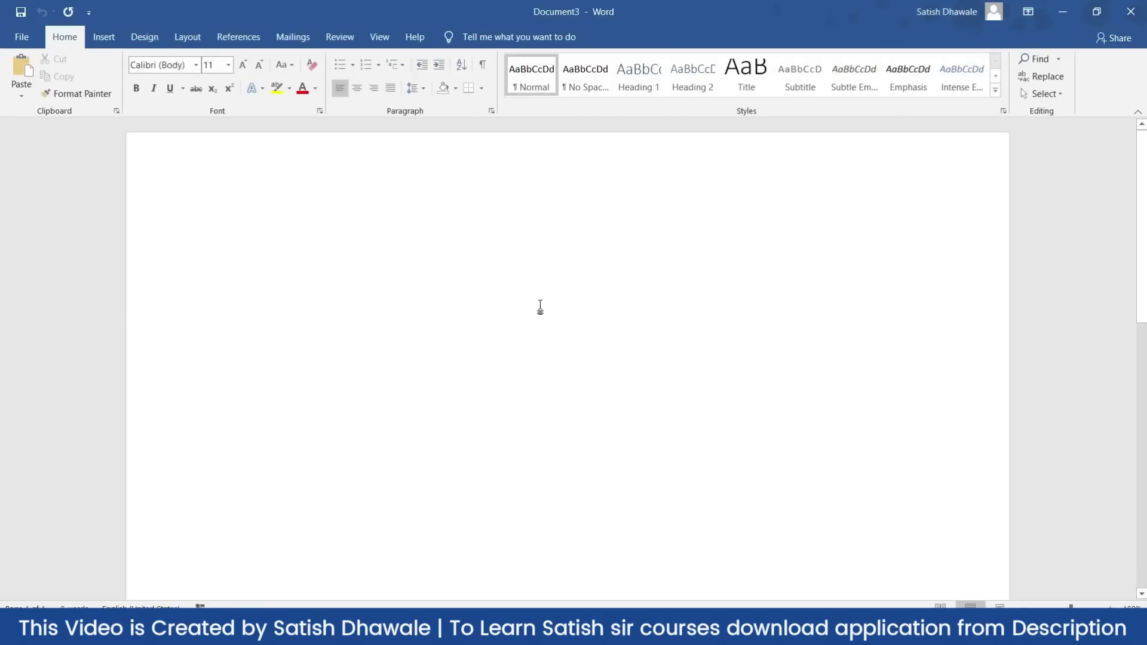
# Step: In the blank Document3, enter a capitalized first name followed by IS GOOD GIRL and start a new line
pyautogui.scroll(1, 540, 306)
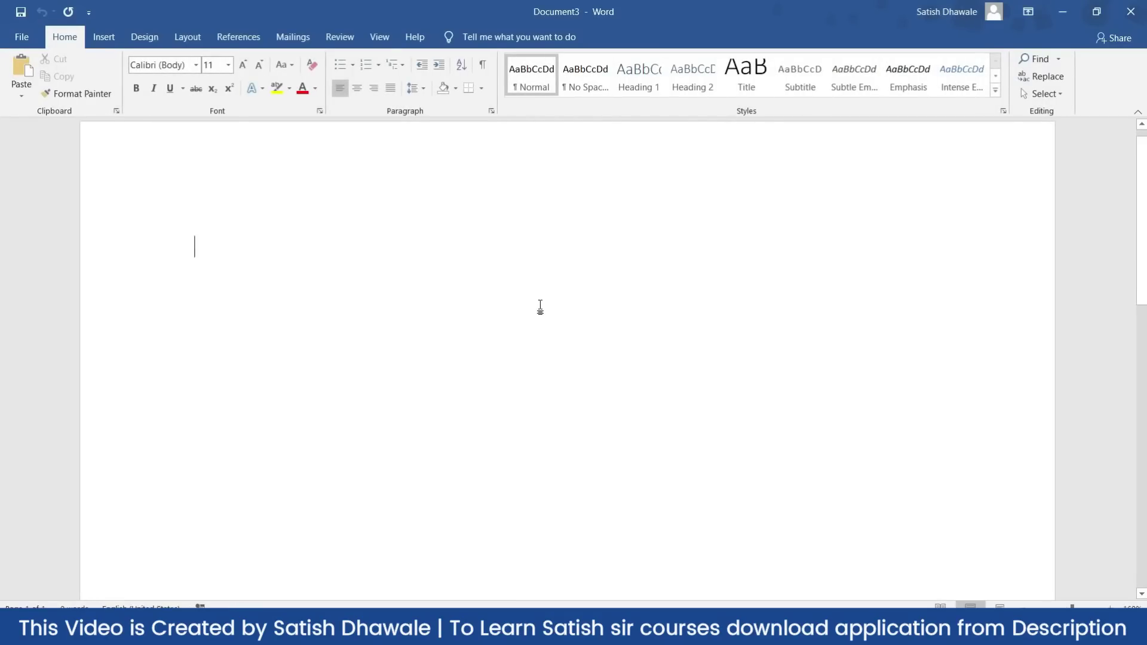
pyautogui.write('AJAY ')
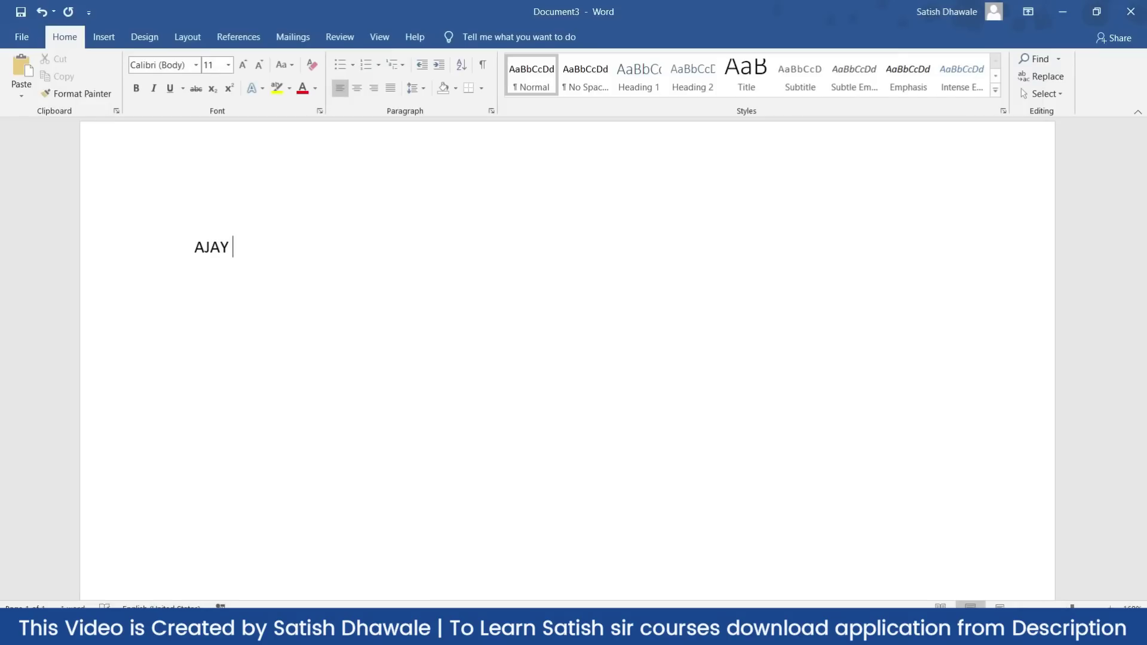
pyautogui.write('IS GOOD BO')
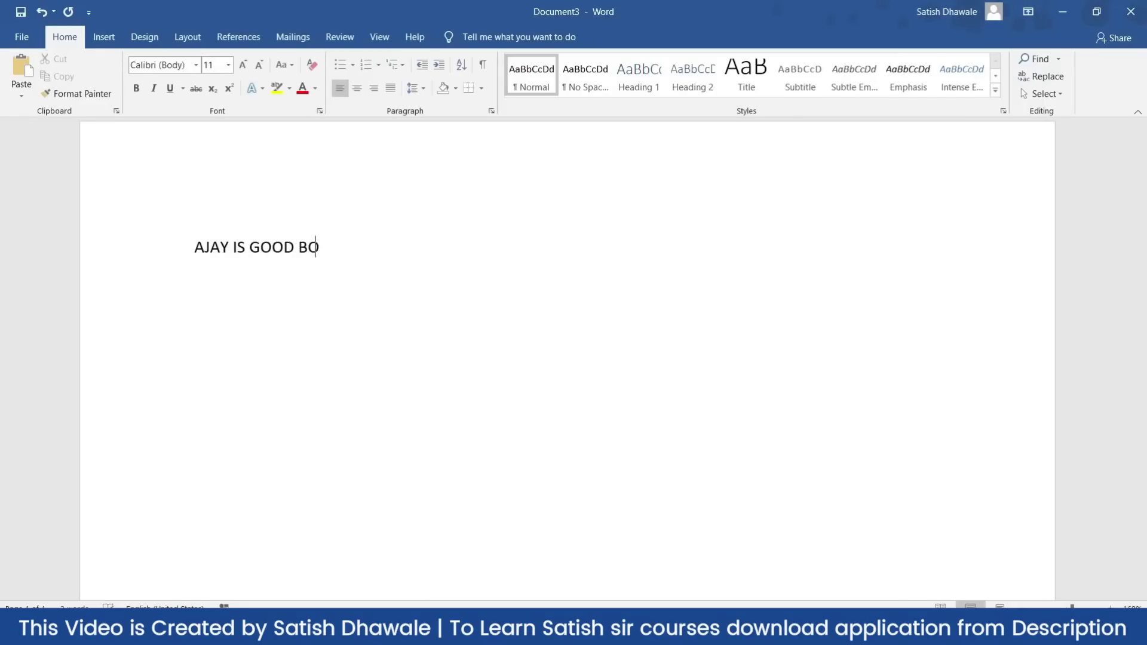
pyautogui.press('BackSpace')
pyautogui.press('BackSpace')
pyautogui.write('GIRL')
pyautogui.press('Return')
# Step: Enter the same first name followed by IS MAD GIRL as the second line
pyautogui.write('AJAY IS MA')
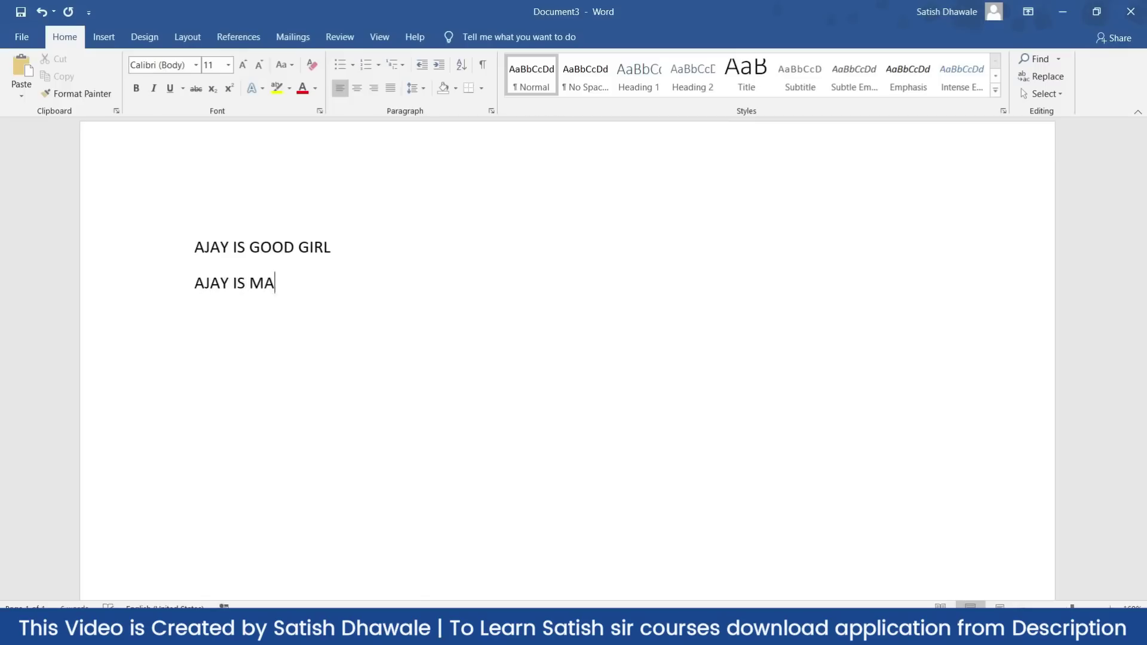
pyautogui.write('RT')
pyautogui.press('BackSpace')
pyautogui.press('BackSpace')
pyautogui.press('BackSpace')
pyautogui.press('BackSpace')
pyautogui.write('SMA')
pyautogui.press('BackSpace')
pyautogui.press('BackSpace')
pyautogui.press('BackSpace')
pyautogui.write('MAD BOY')
pyautogui.press('BackSpace')
pyautogui.press('BackSpace')
pyautogui.press('BackSpace')
pyautogui.write('GIRL')
pyautogui.moveTo(250, 246); pyautogui.dragTo(350, 257)
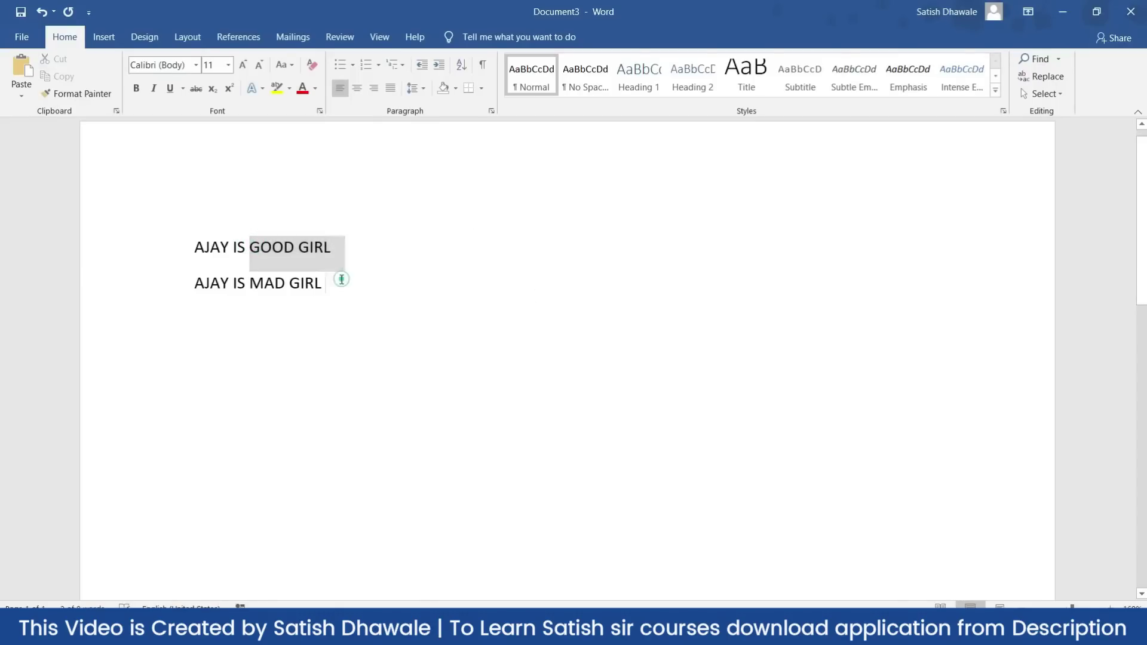
pyautogui.click(338, 281)
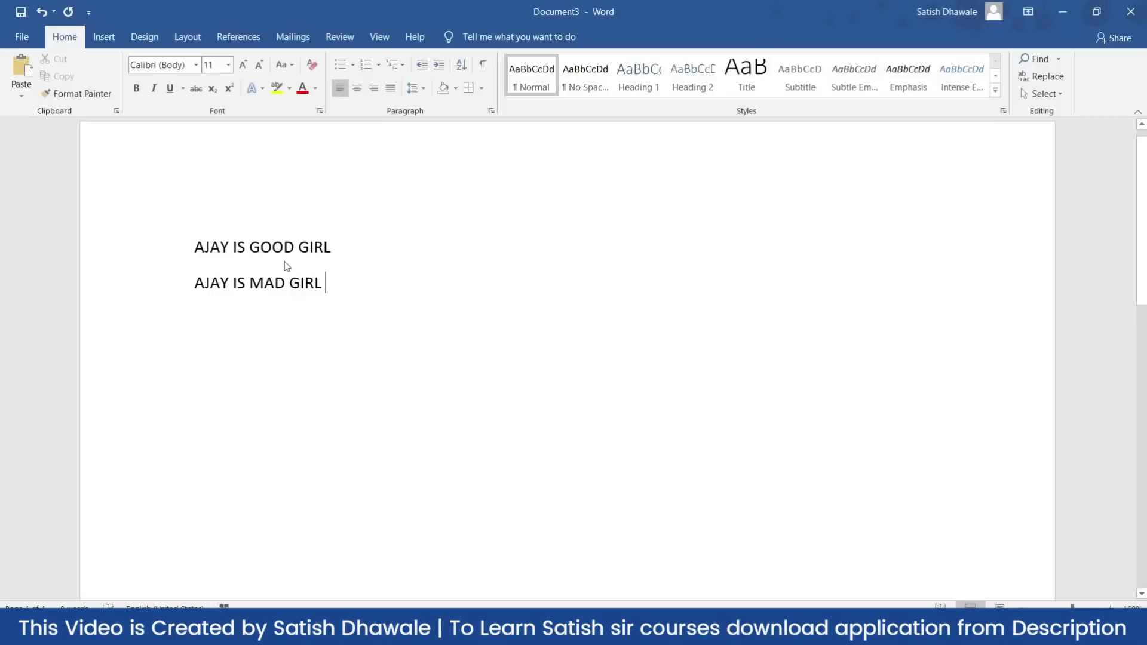
# Step: Leave a blank line below the two sentences and enter the misspelled words TAHT and WAHT on separate lines
pyautogui.press('Return')
pyautogui.press('Return')
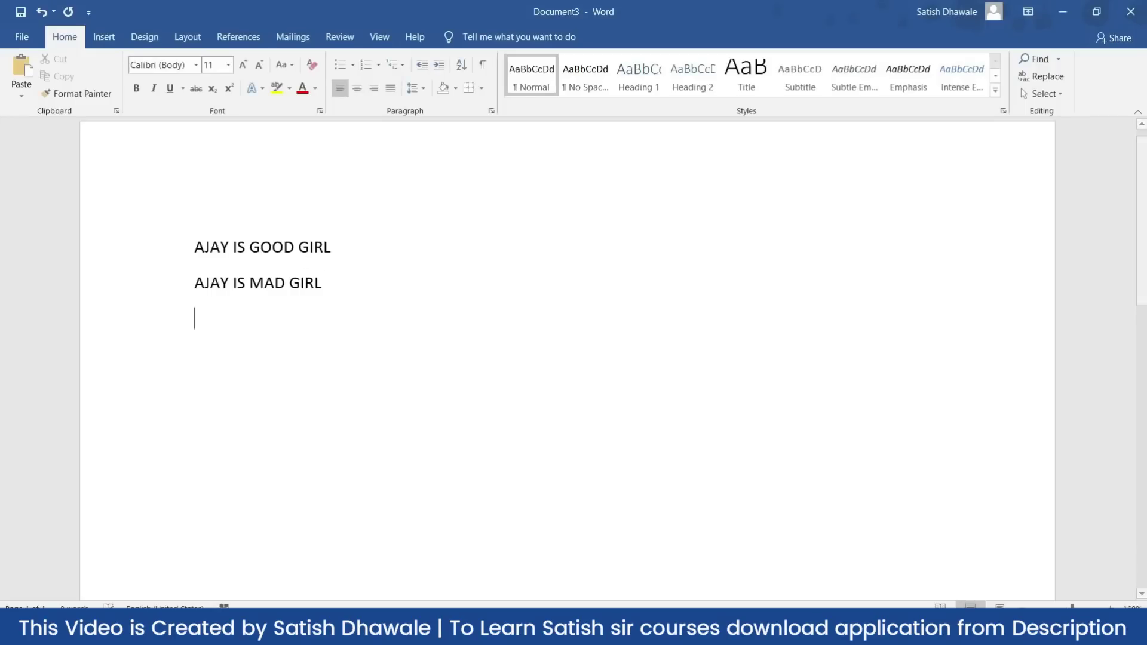
pyautogui.write('T')
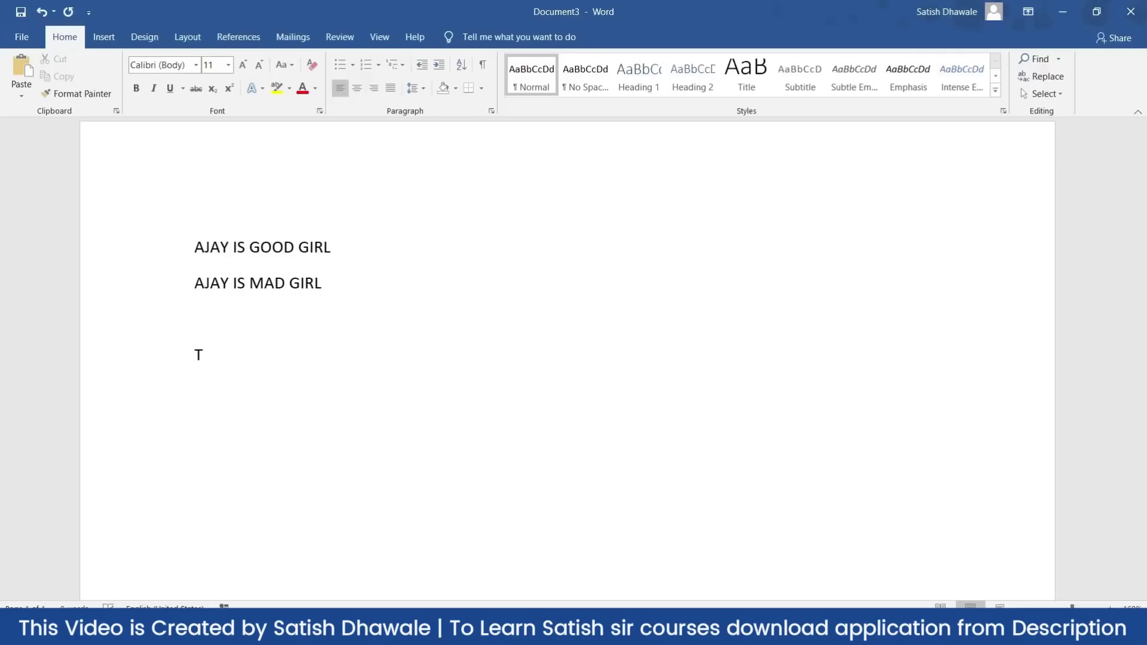
pyautogui.write('A')
pyautogui.write('HT')
pyautogui.press('Return')
pyautogui.write('WH')
pyautogui.press('BackSpace')
pyautogui.press('BackSpace')
pyautogui.write('WAHT')
pyautogui.press('Return')
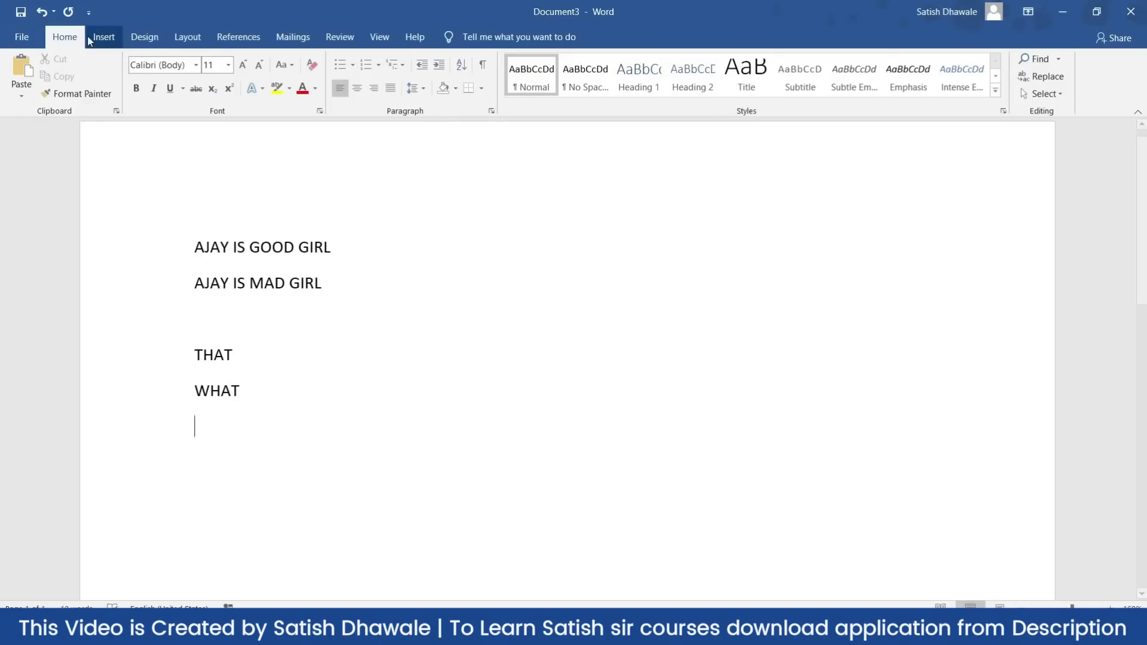
# Step: Open the AutoCorrect settings in the proofing options and look up the replacement entry for BOY
pyautogui.click(22, 36)
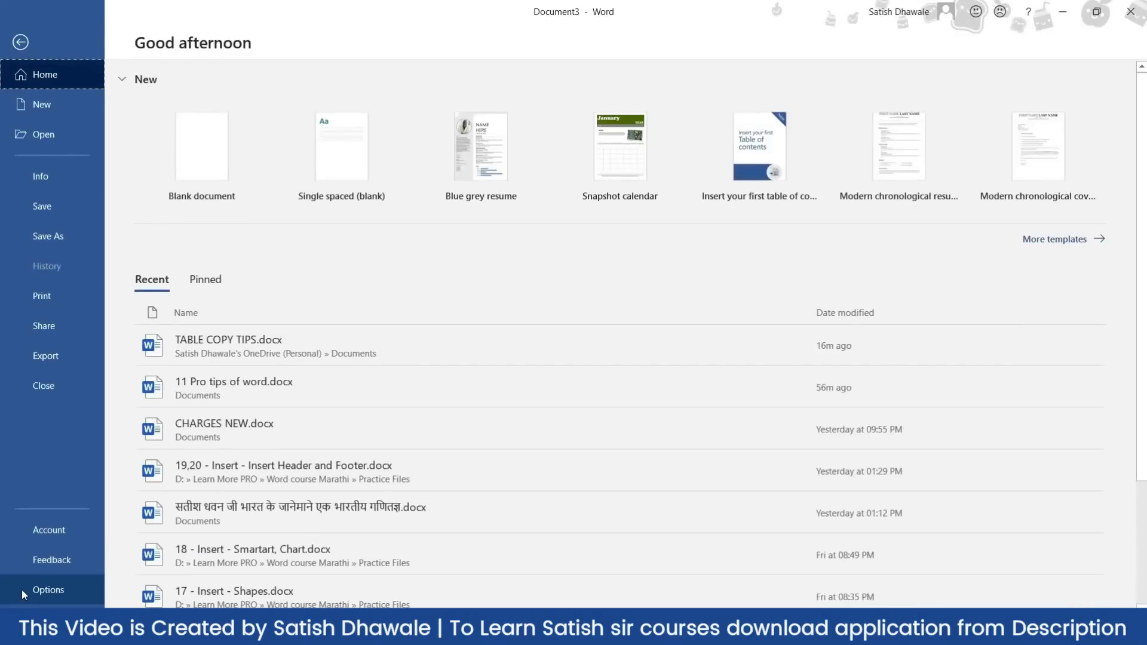
pyautogui.click(22, 590)
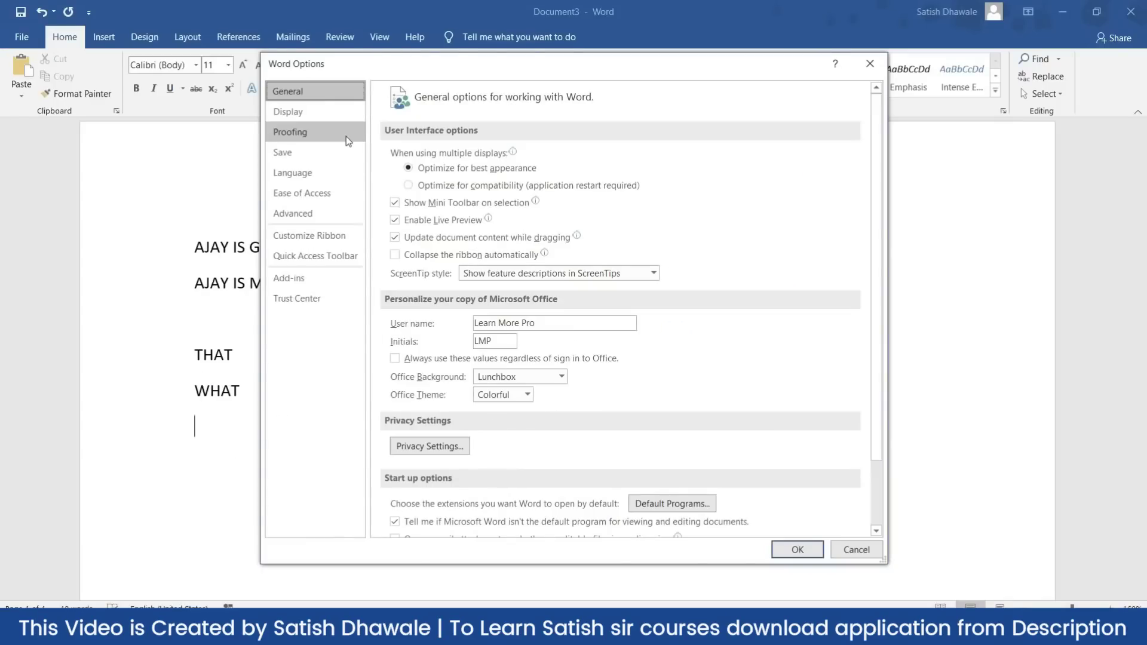
pyautogui.click(346, 137)
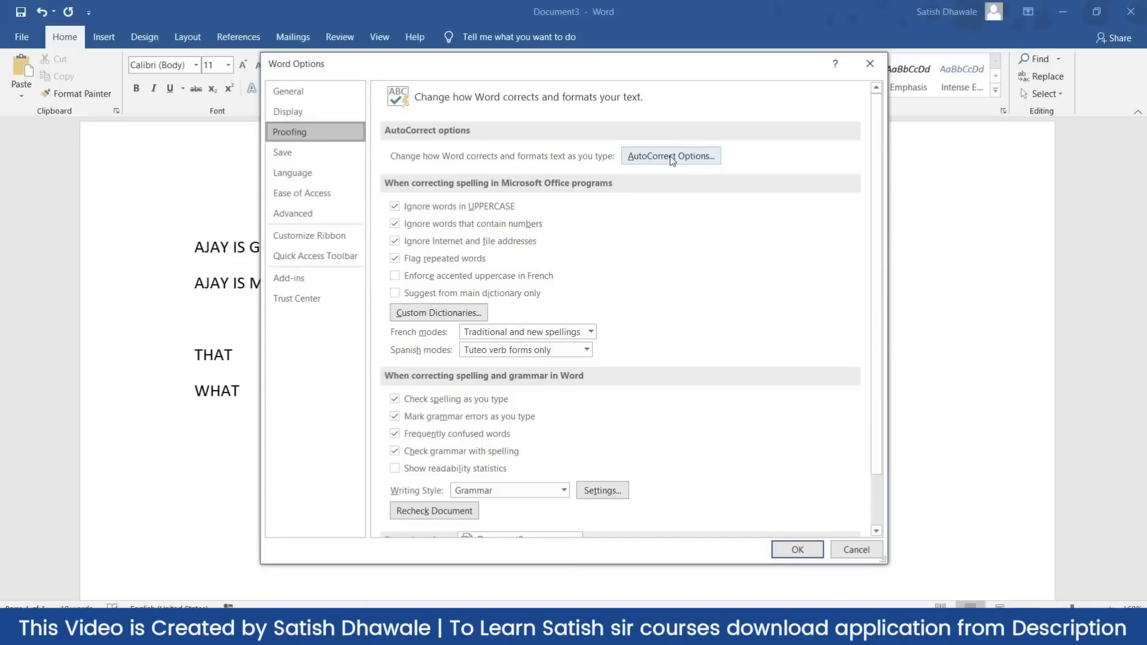
pyautogui.click(671, 157)
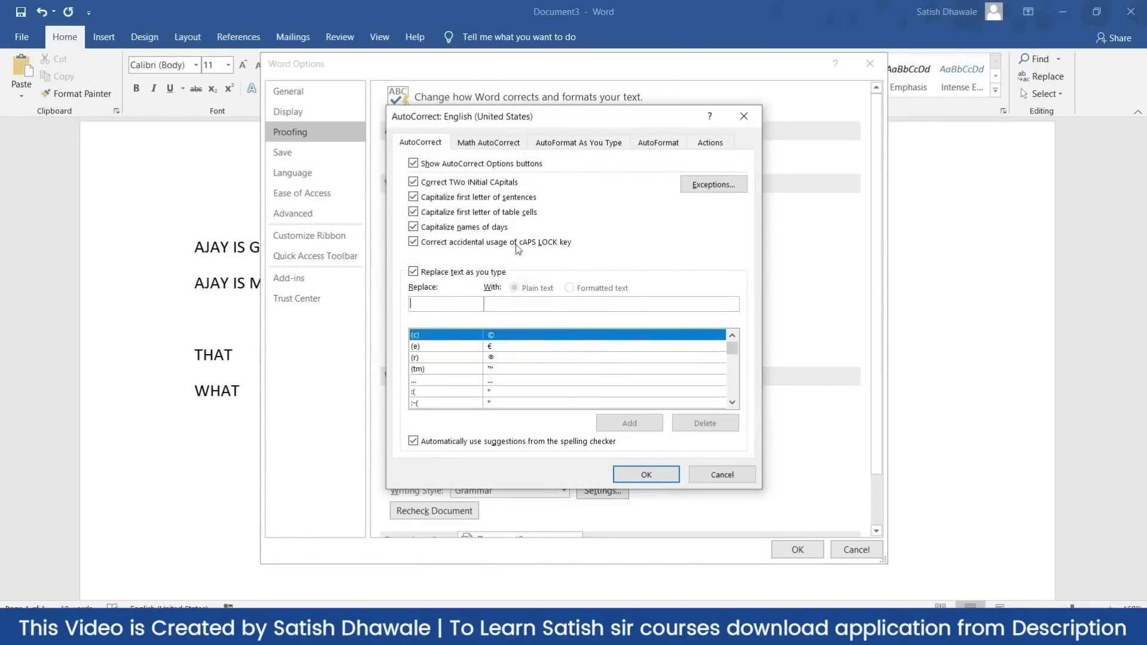
pyautogui.click(458, 302)
pyautogui.write('BOY')
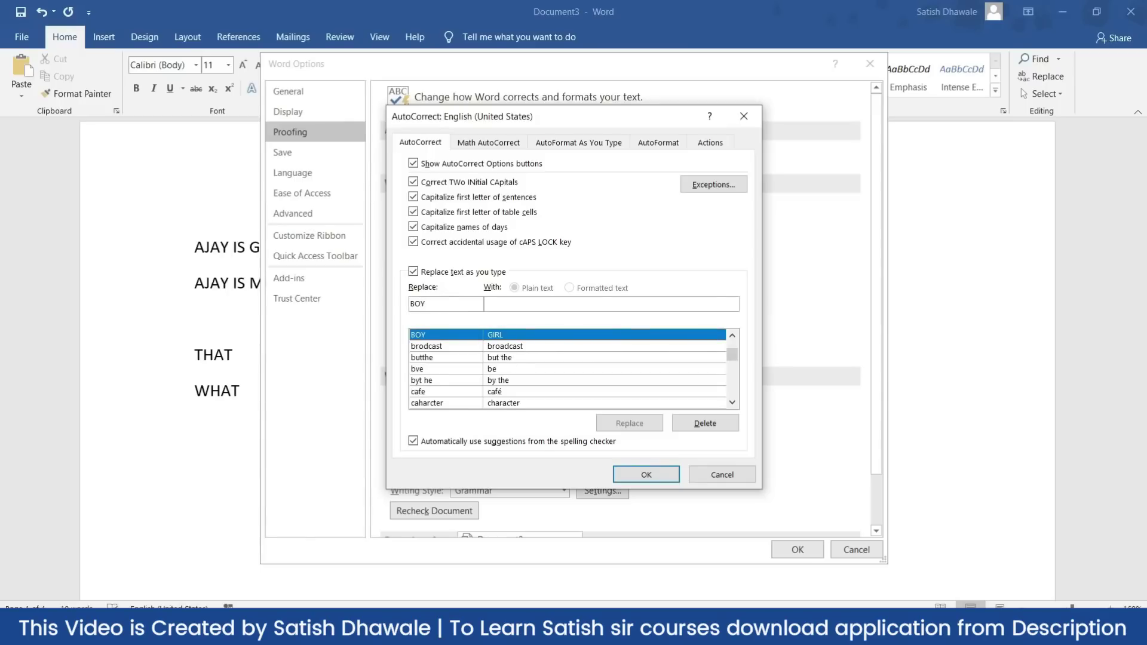
# Step: Delete the AutoCorrect entries that replace SMART with MAD and BOY with GIRL
pyautogui.press('BackSpace')
pyautogui.press('BackSpace')
pyautogui.press('BackSpace')
pyautogui.write('SMAR')
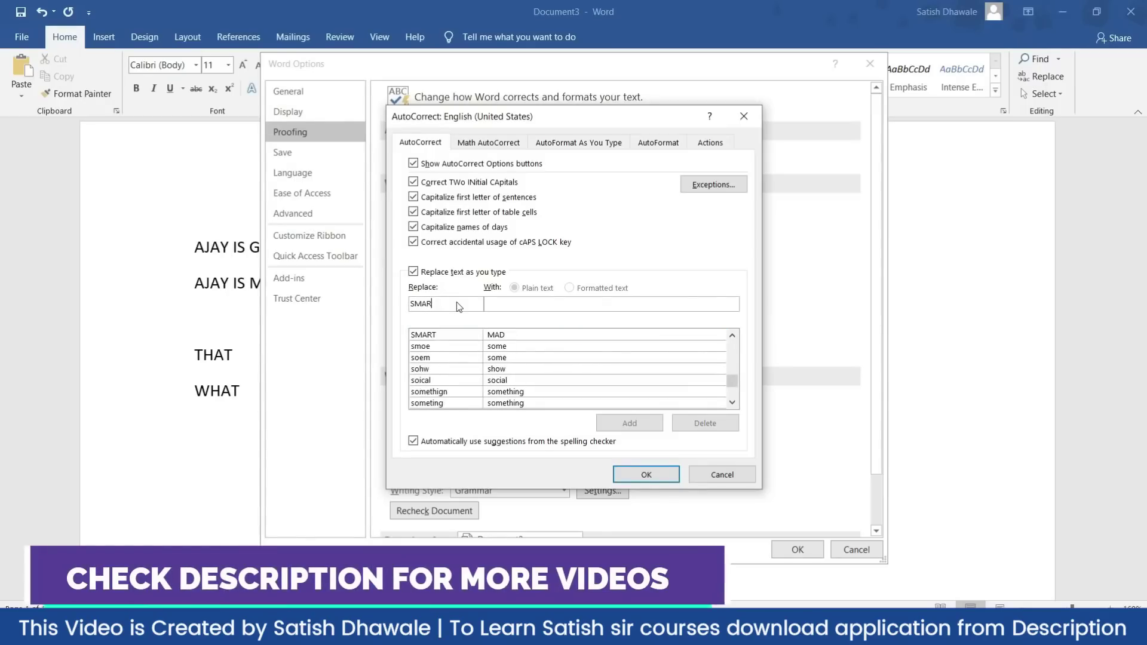
pyautogui.write('T')
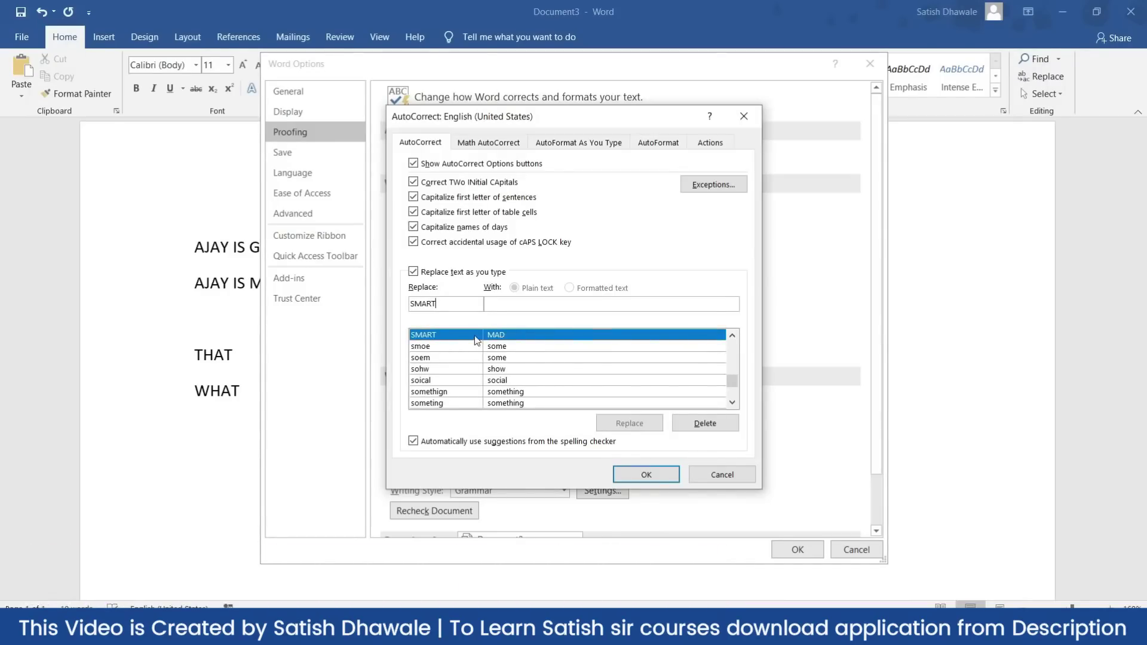
pyautogui.click(707, 424)
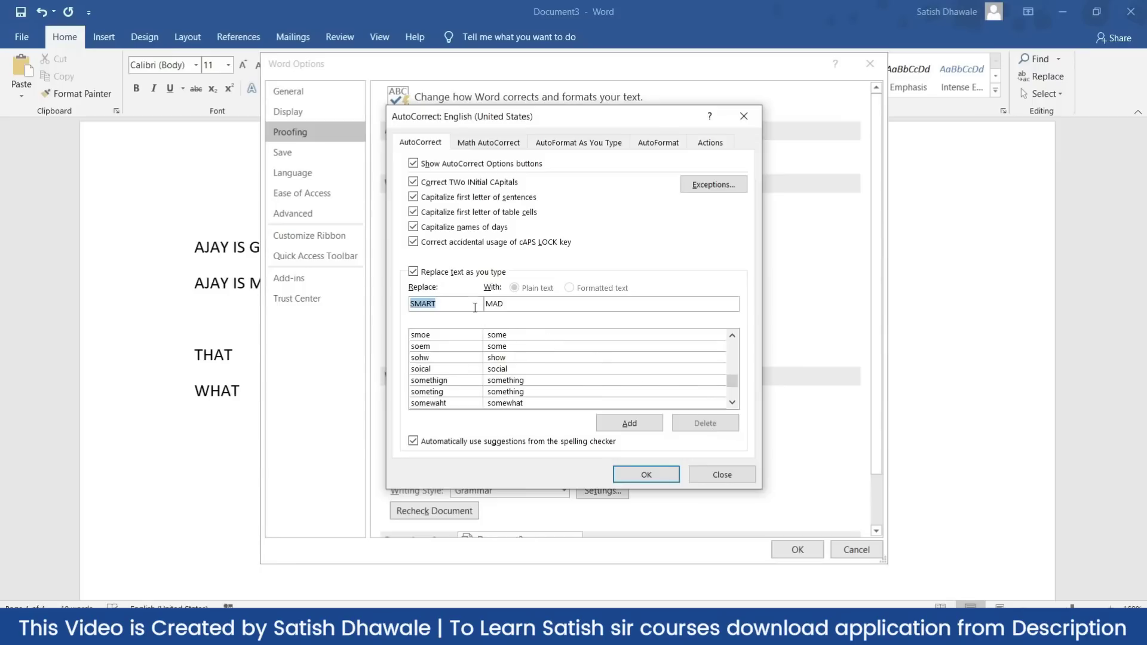
pyautogui.write('BOY')
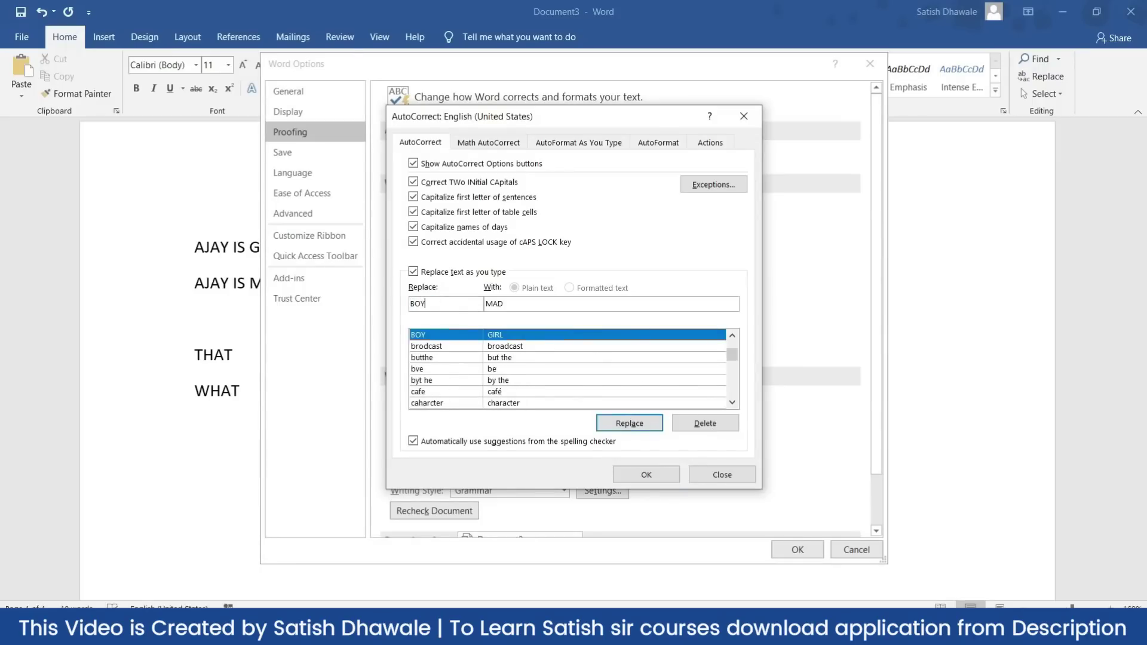
pyautogui.click(697, 426)
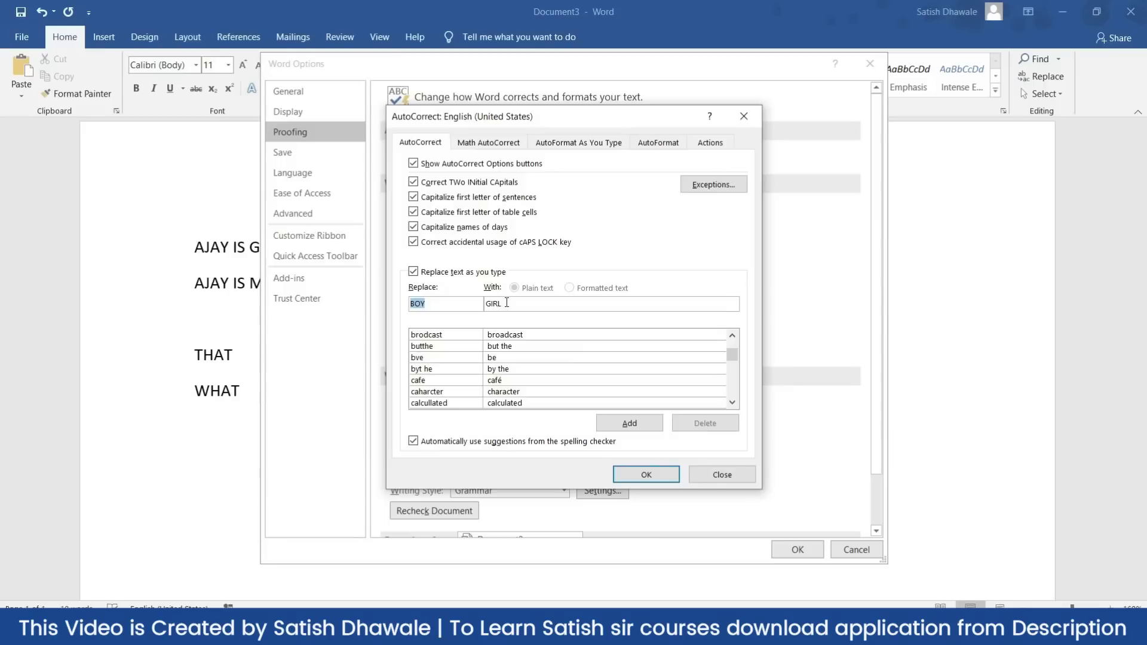
# Step: Add an AutoCorrect entry that replaces SBI with STATE BANK OF INDIA, and apply the options
pyautogui.moveTo(507, 302); pyautogui.dragTo(393, 316)
pyautogui.press('BackSpace')
pyautogui.press('BackSpace')
pyautogui.write('sB')
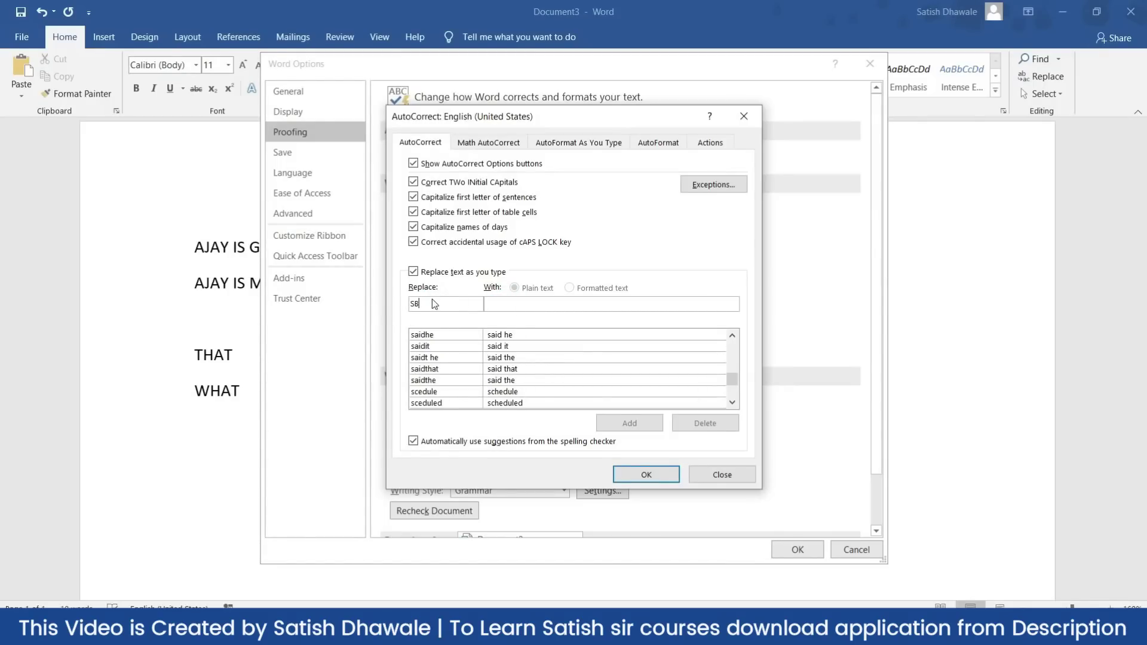
pyautogui.write('I')
pyautogui.press('Tab')
pyautogui.write('S')
pyautogui.write('E BA')
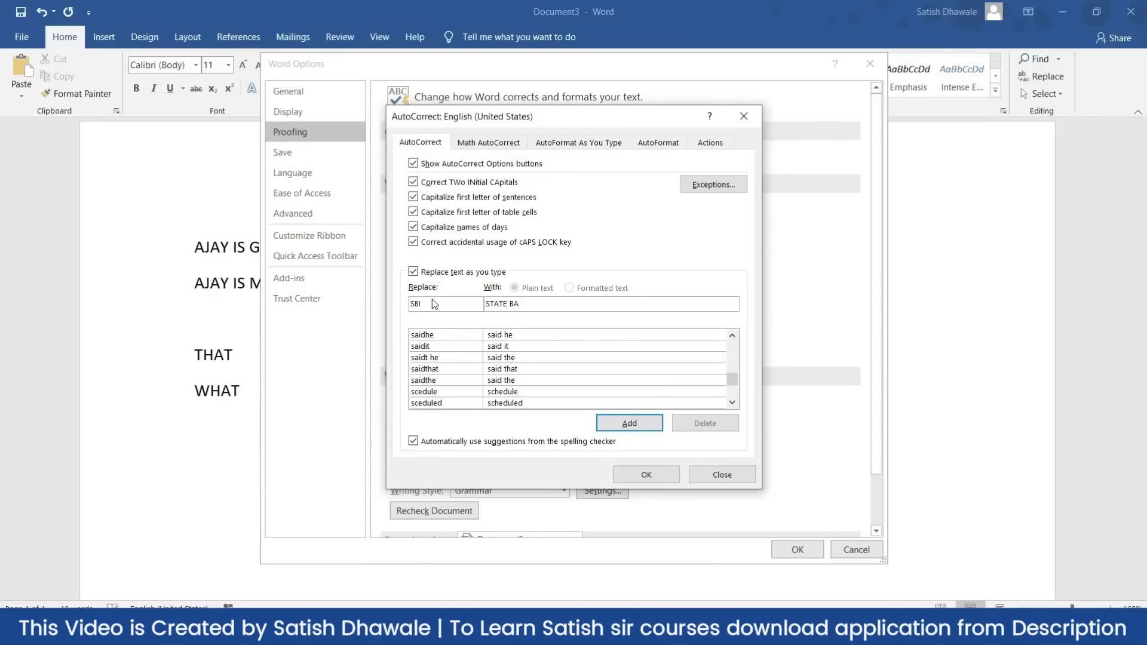
pyautogui.write('NK OF INDIA')
pyautogui.hotkey('shift', 'Home')
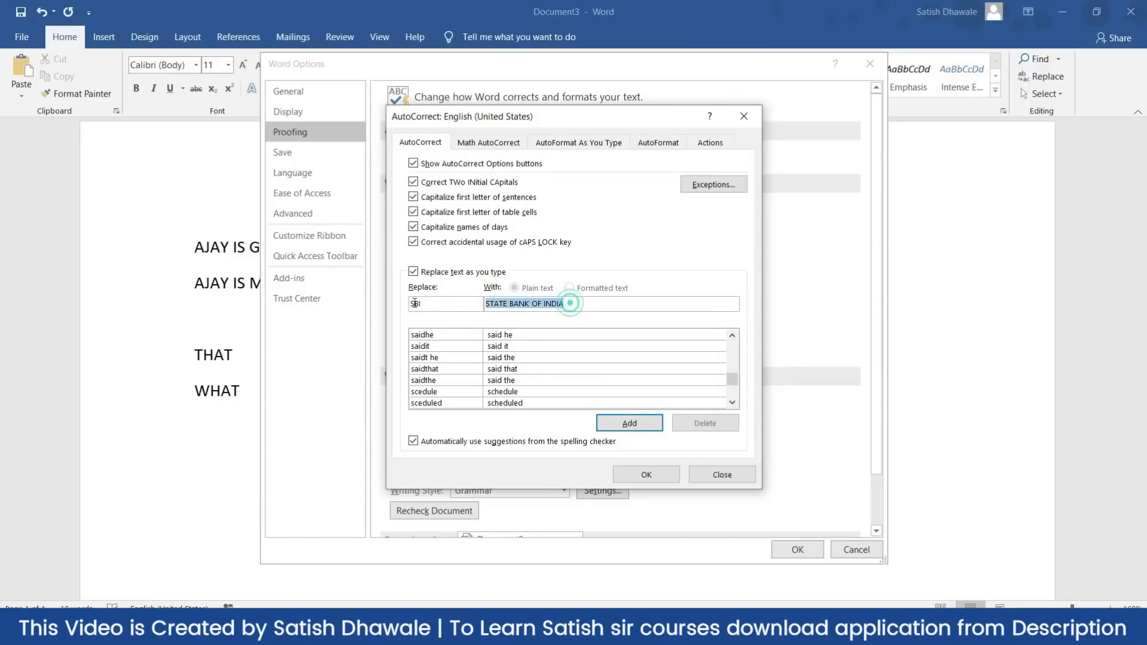
pyautogui.click(650, 424)
pyautogui.click(650, 477)
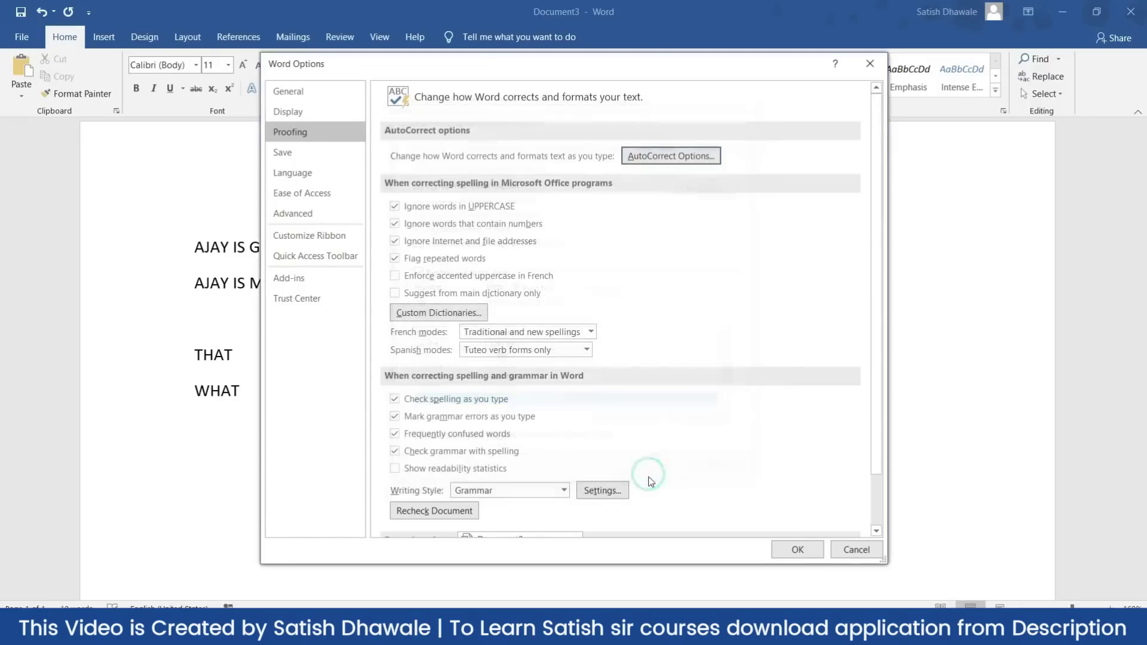
pyautogui.click(777, 549)
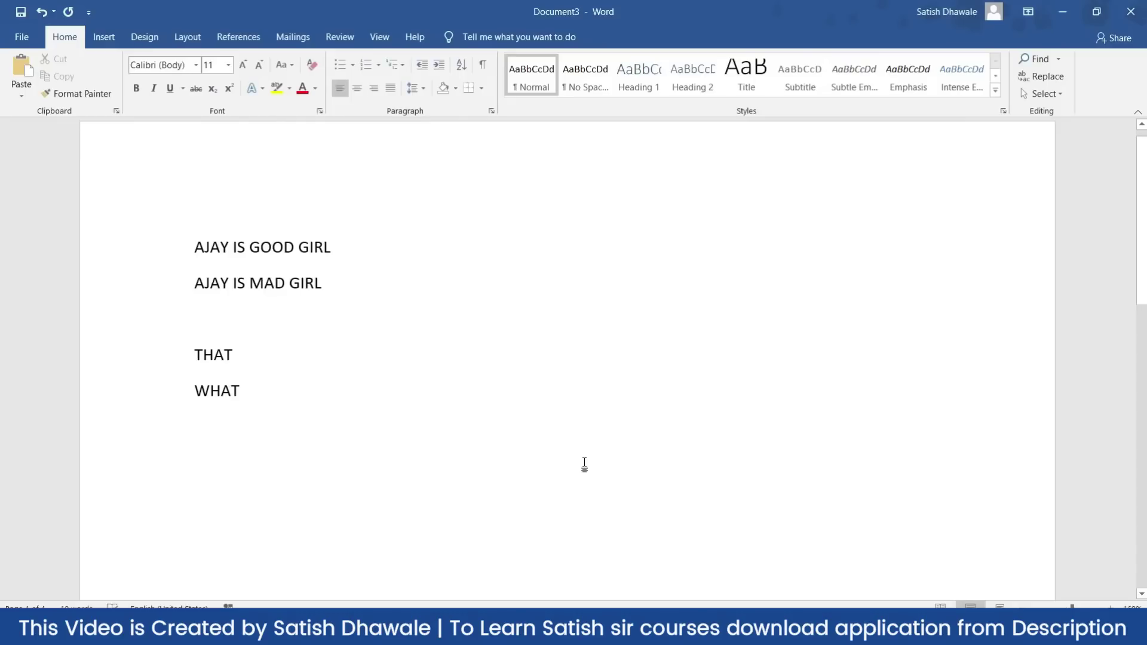
# Step: Enter the abbreviation SBI on the line below WHAT and start a new line
pyautogui.write('SBI')
pyautogui.press('Return')
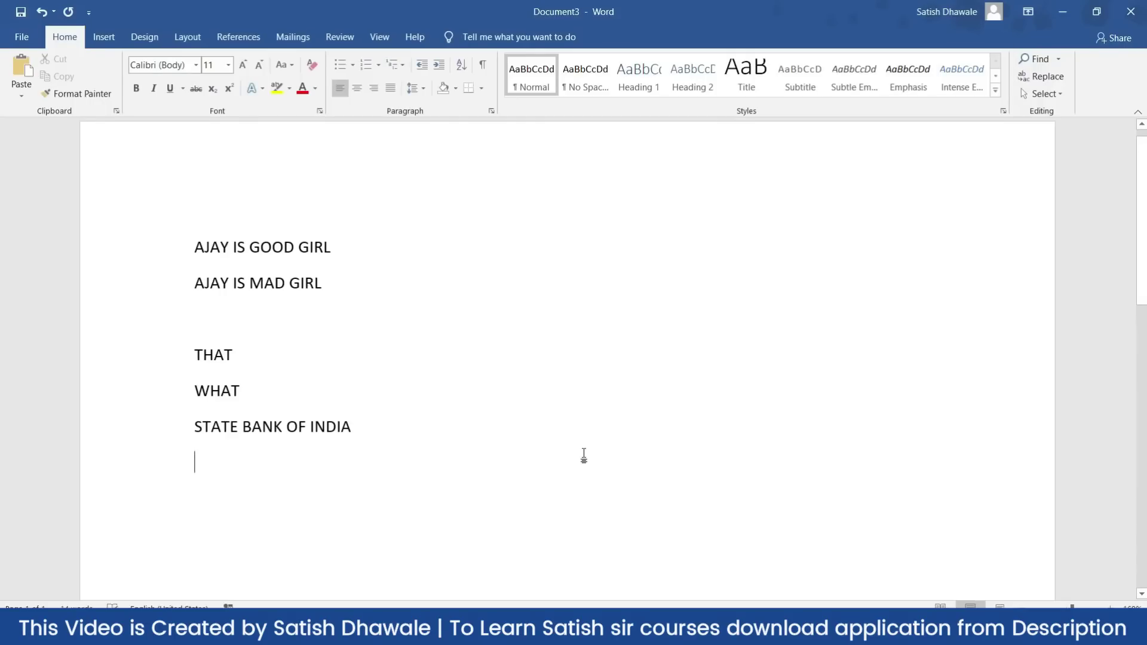
# Step: Reopen the AutoCorrect settings in the proofing options and look up RBI among the replacement entries
pyautogui.click(22, 36)
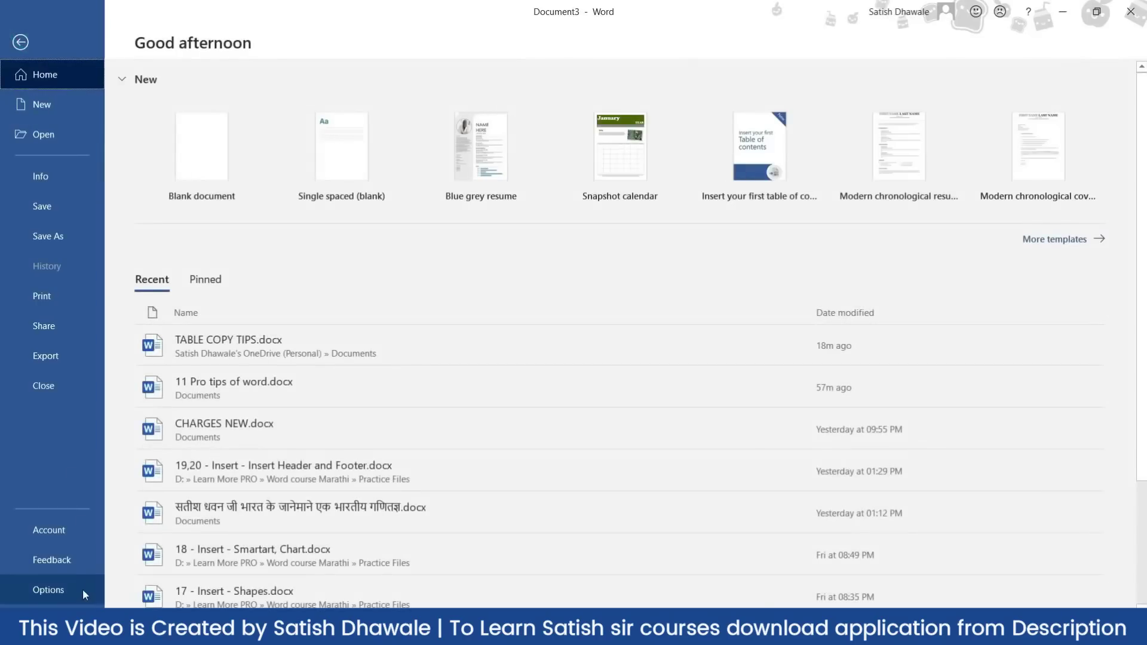
pyautogui.click(47, 590)
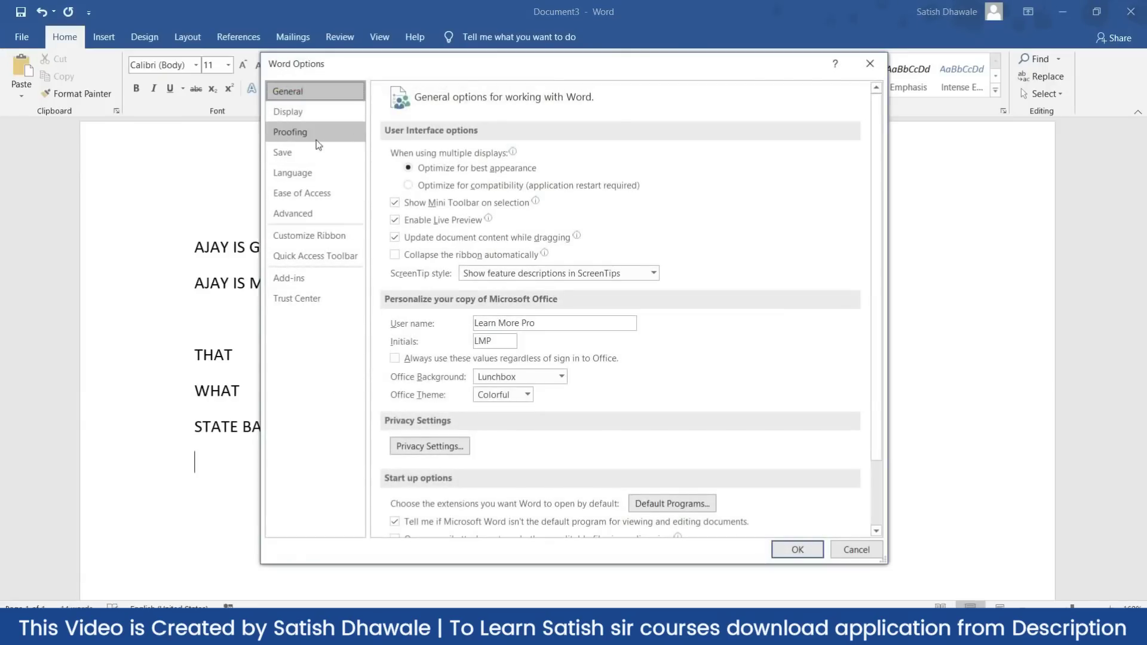
pyautogui.click(317, 140)
pyautogui.click(673, 160)
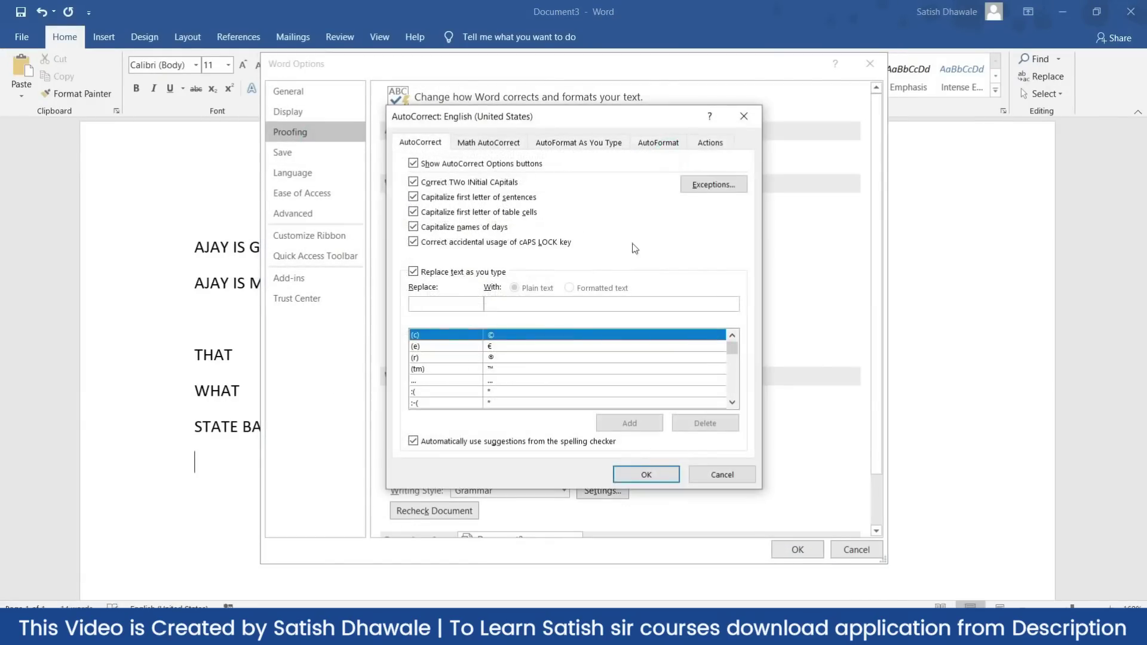
pyautogui.click(443, 304)
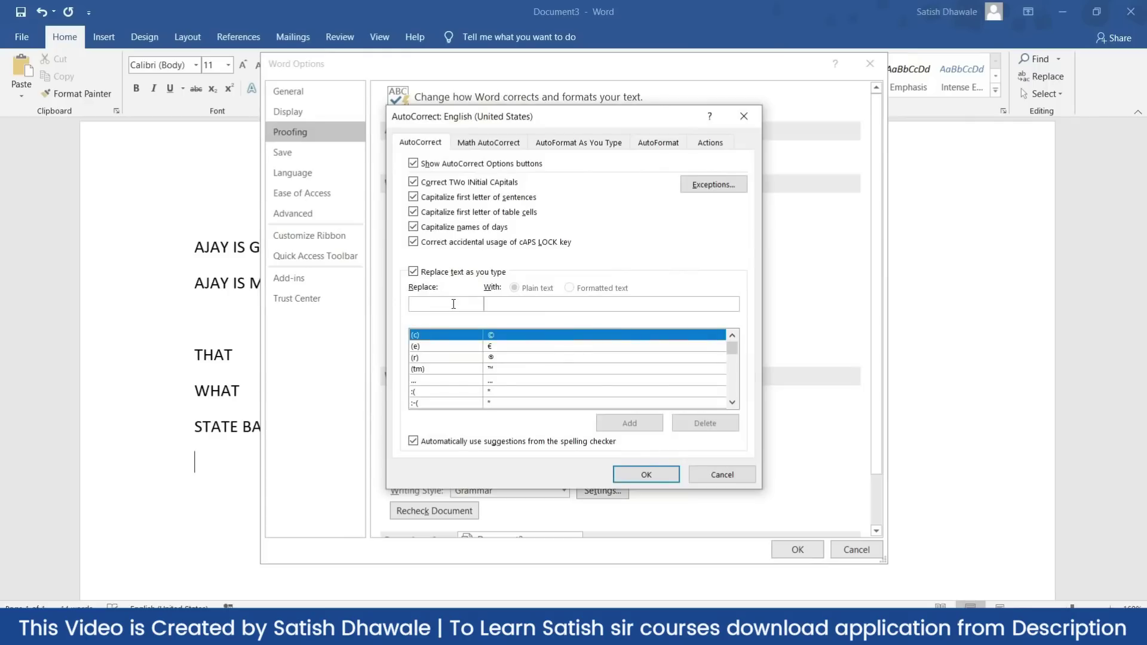
pyautogui.write('RBI')
pyautogui.press('Tab')
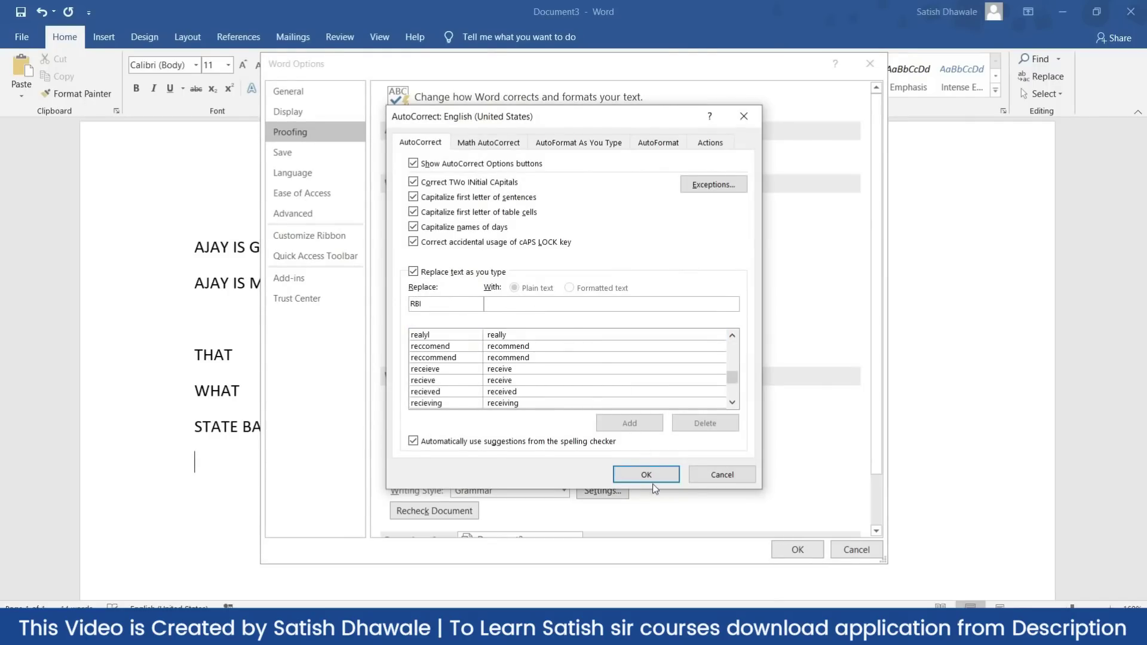
# Step: Browse the list of AutoCorrect replacement entries, and cancel both option dialogs without saving changes
pyautogui.click(457, 371)
pyautogui.scroll(-2, 459, 378)
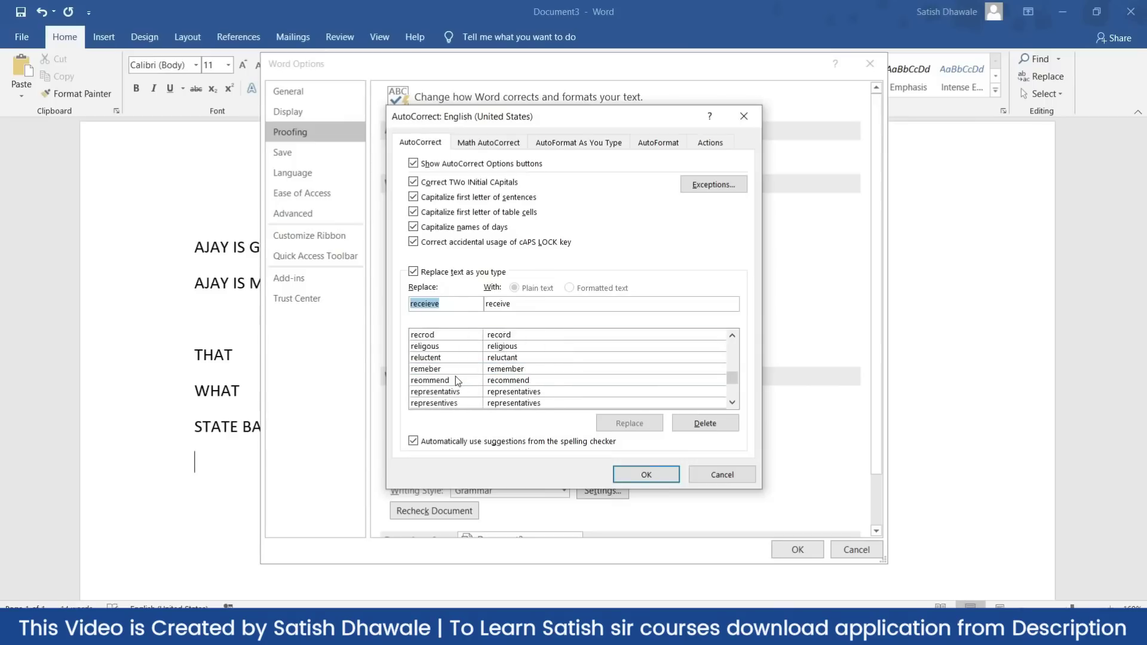
pyautogui.scroll(20, 456, 386)
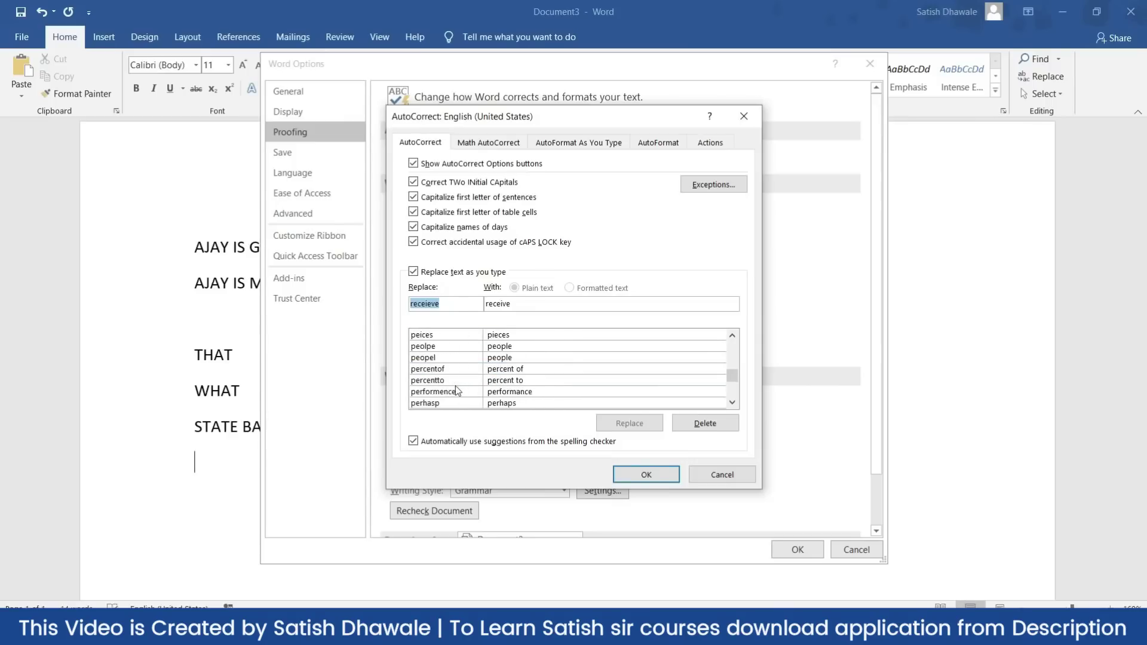
pyautogui.scroll(20, 457, 399)
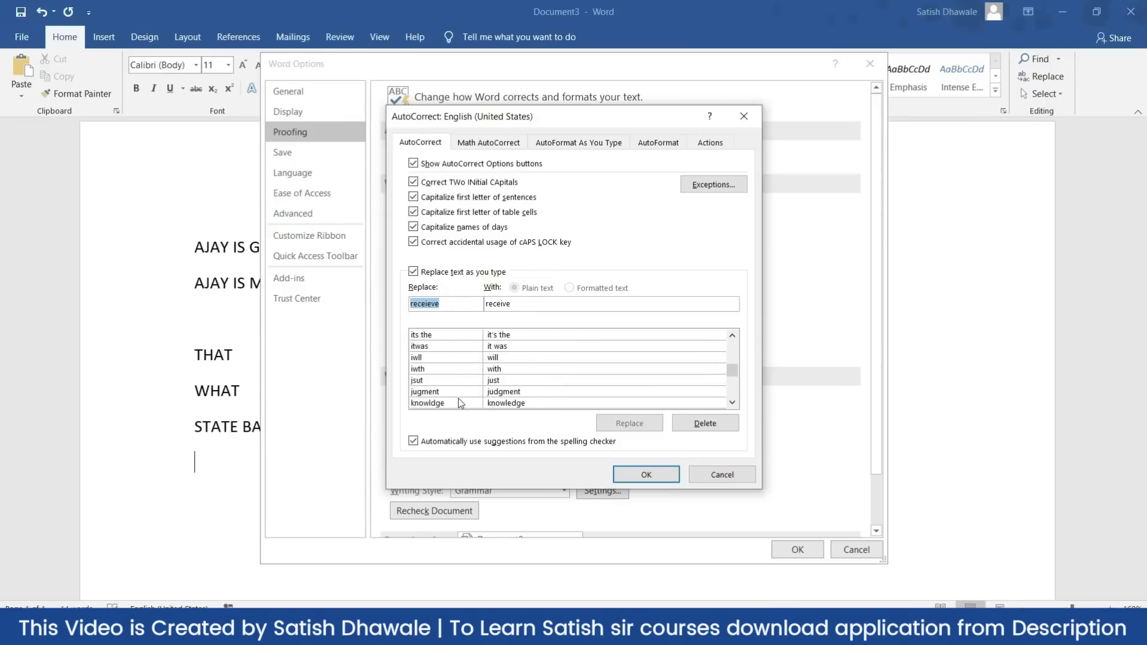
pyautogui.scroll(5, 458, 399)
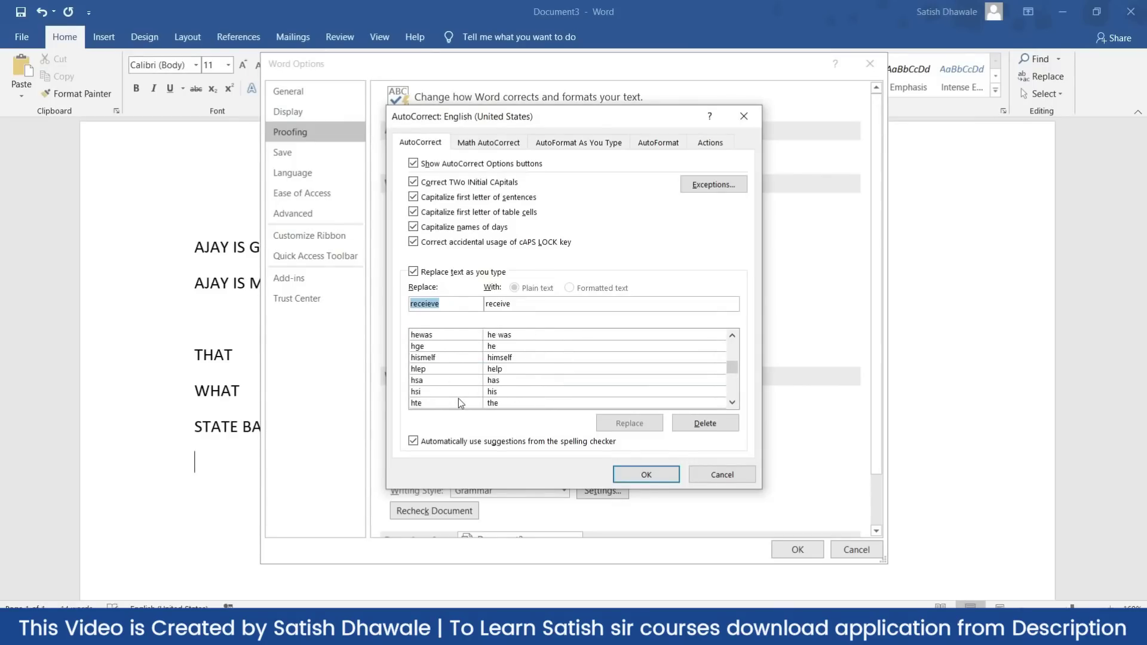
pyautogui.click(738, 481)
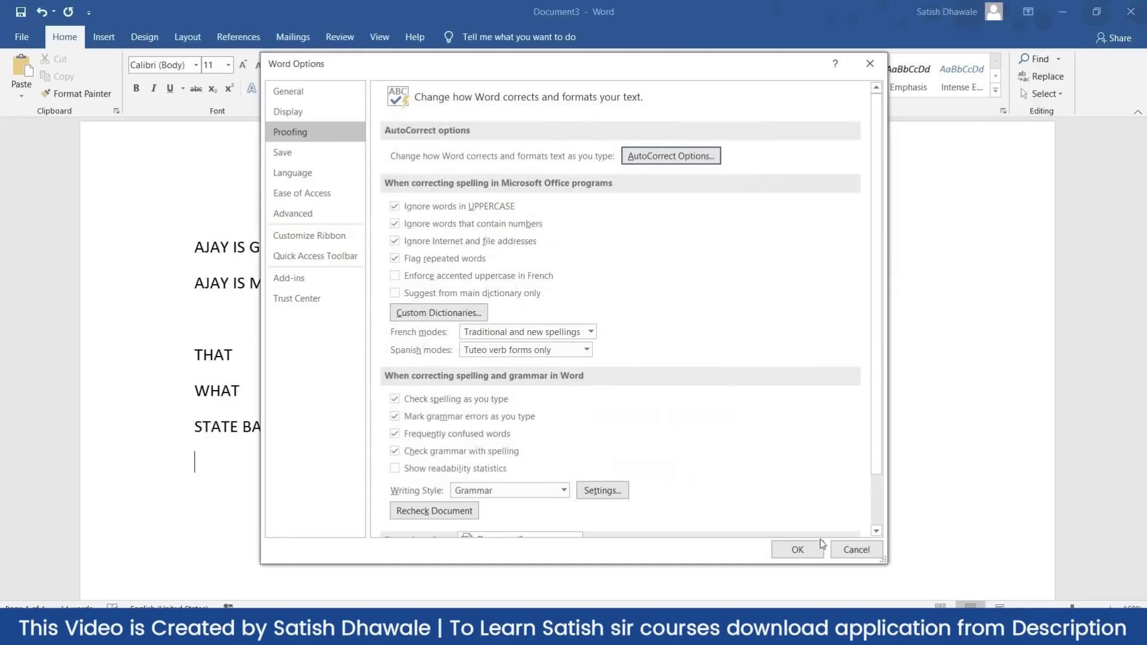
pyautogui.click(853, 554)
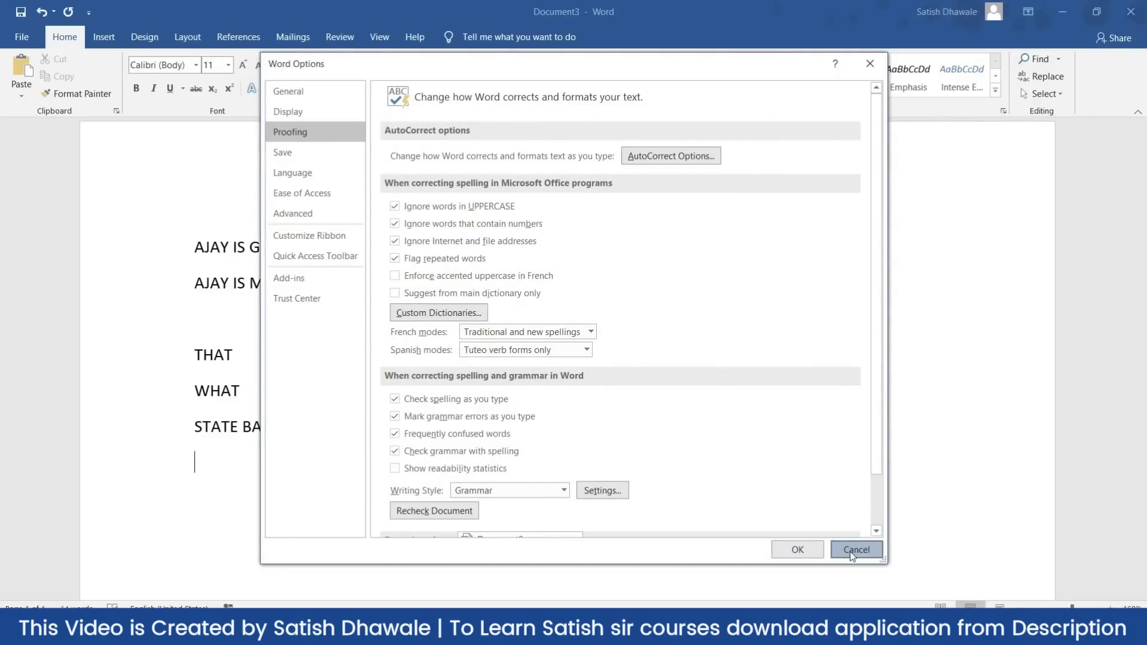
pyautogui.tripleClick(225, 256)
pyautogui.click(225, 257)
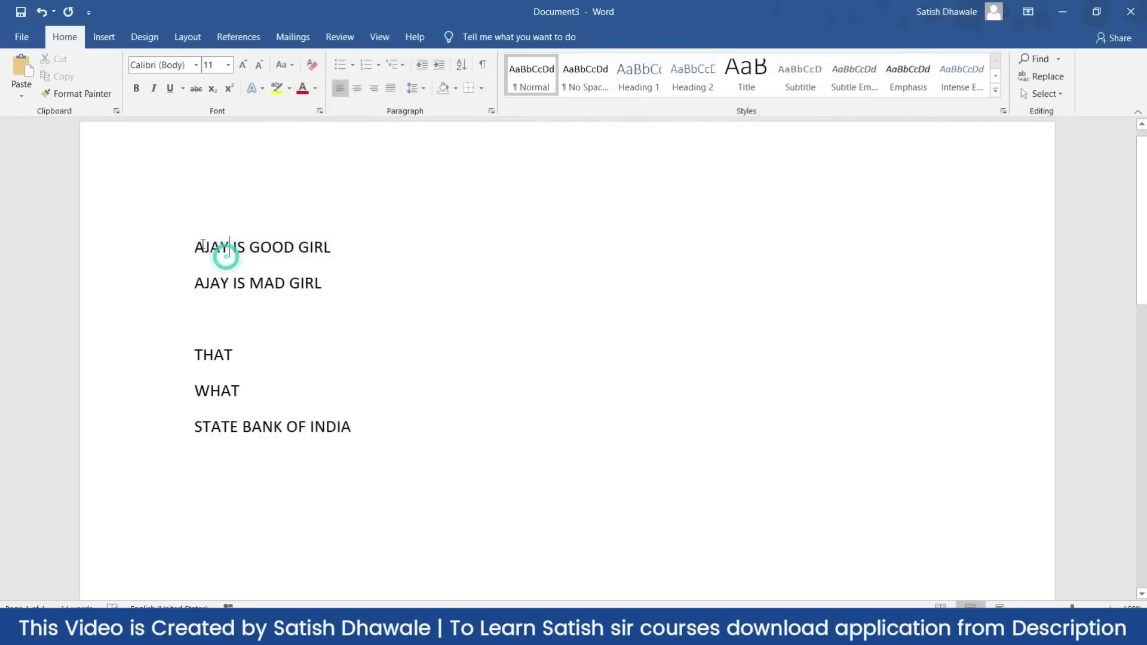
pyautogui.click(192, 242)
pyautogui.moveTo(247, 243); pyautogui.dragTo(341, 242)
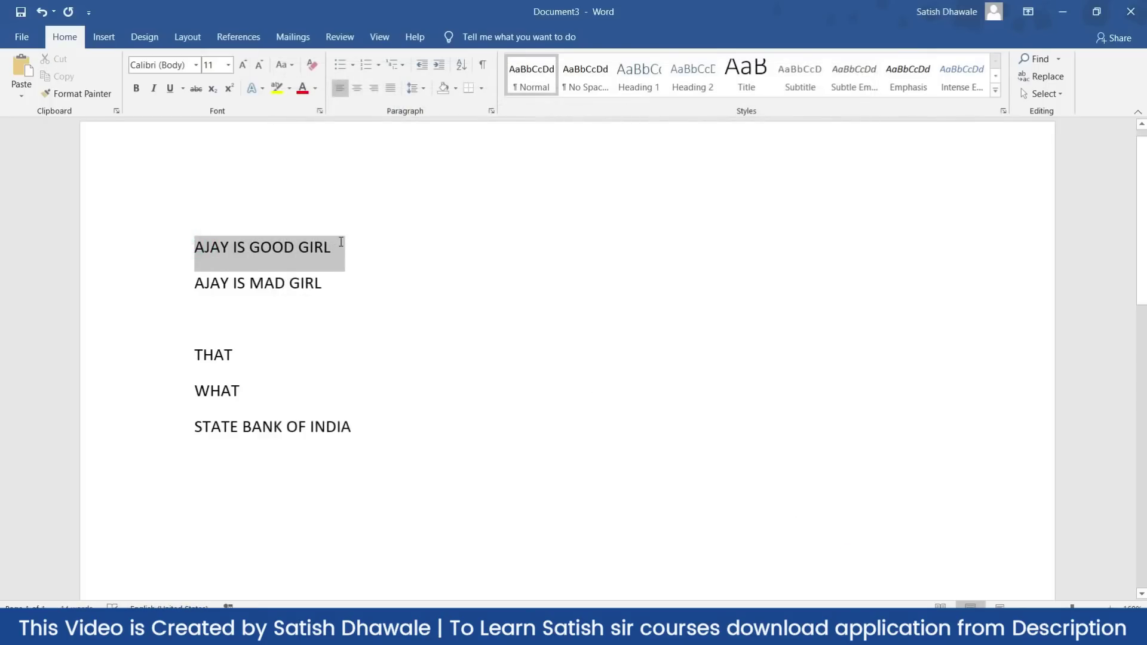
pyautogui.keyDown('shift'); pyautogui.click(333, 287); pyautogui.keyUp('shift')
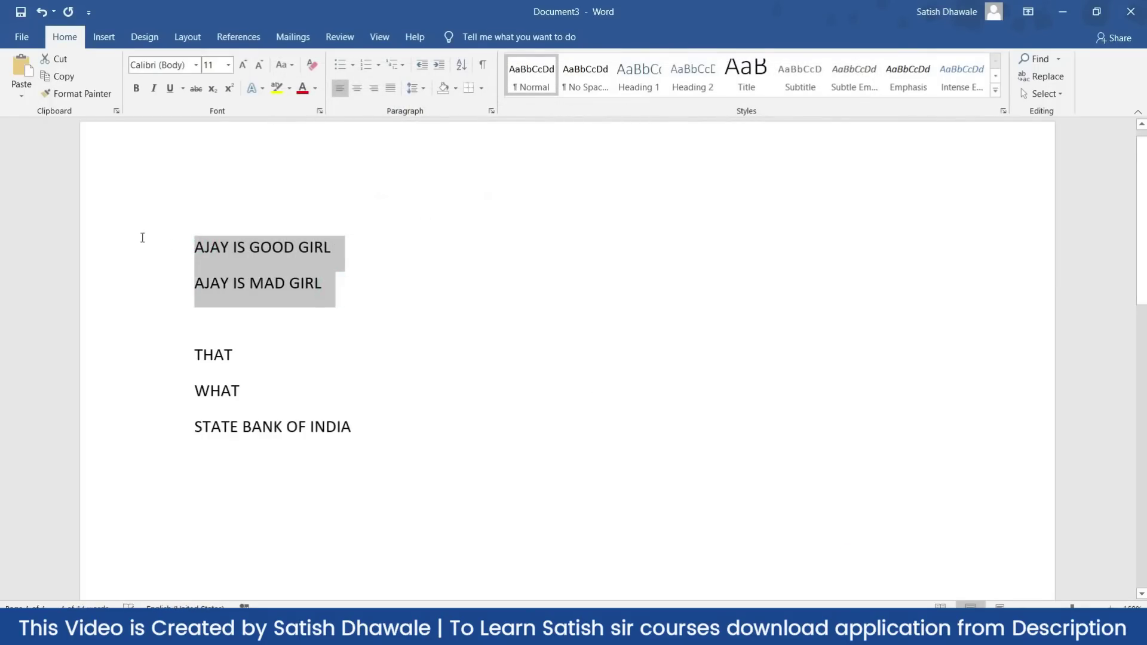
pyautogui.click(295, 293)
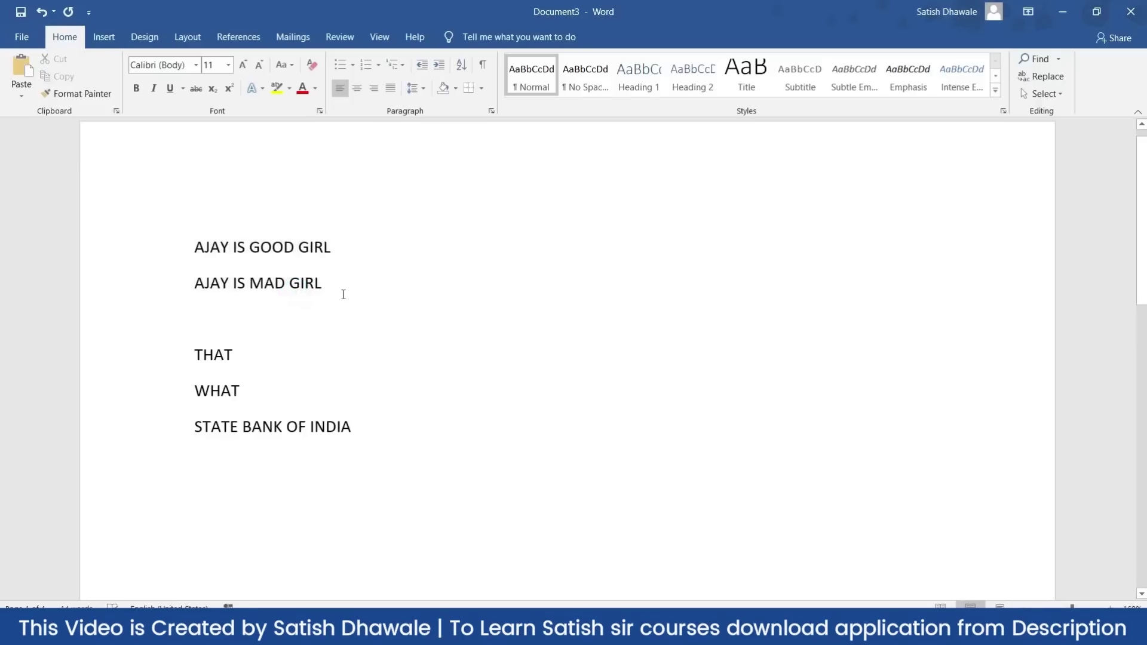
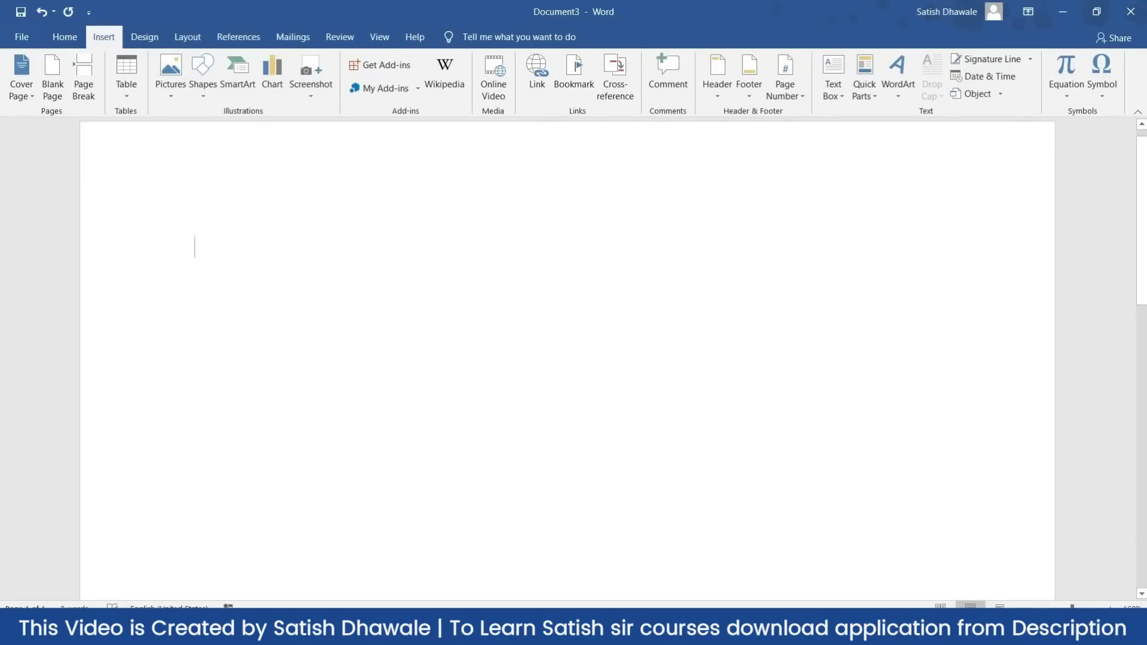
# Step: Enter the heading CHAPTER 1 in the blank document and generate placeholder text below it with =RAND(10,10)
pyautogui.write('CHAPTE')
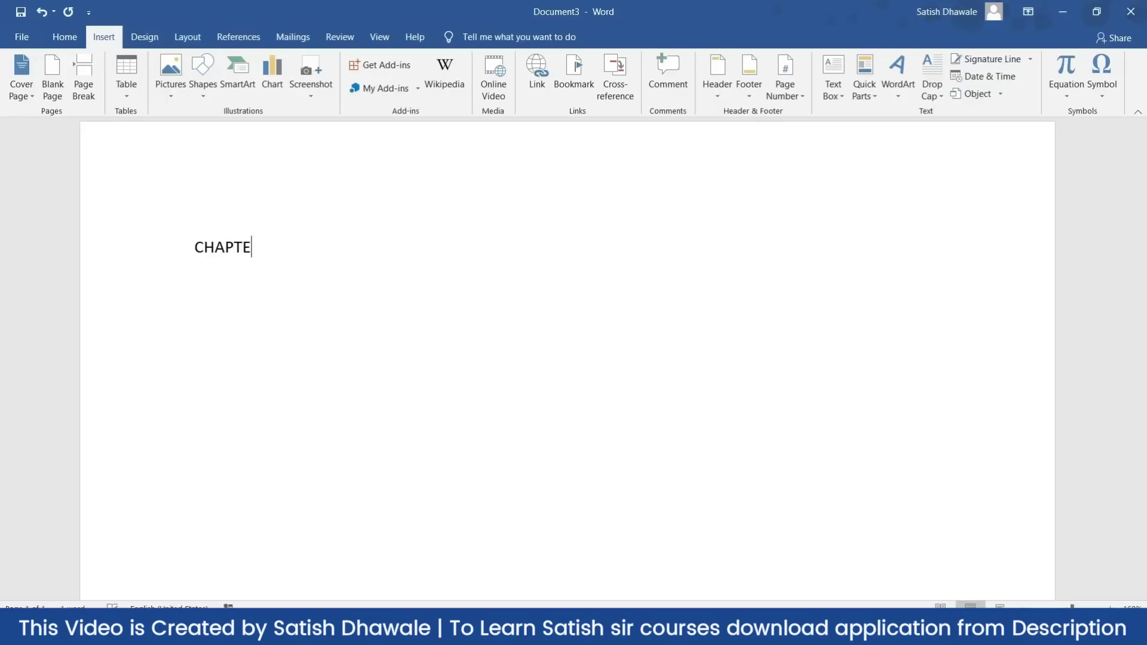
pyautogui.write('R 1')
pyautogui.press('Return')
pyautogui.write('=RAND()')
pyautogui.press('BackSpace')
pyautogui.write('10,10')
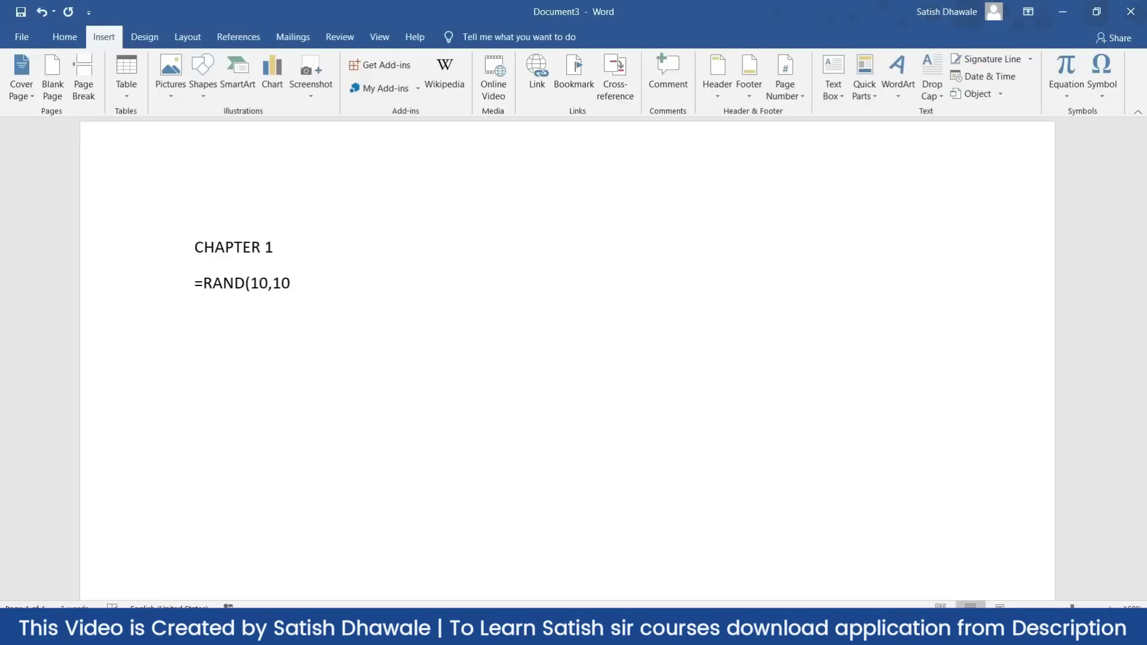
pyautogui.write(')')
pyautogui.press('Return')
# Step: Add the heading CHAPTER 2 after the placeholder text and generate sample paragraphs below it with =RAND()
pyautogui.press('Return')
pyautogui.write('CHAPTER 2')
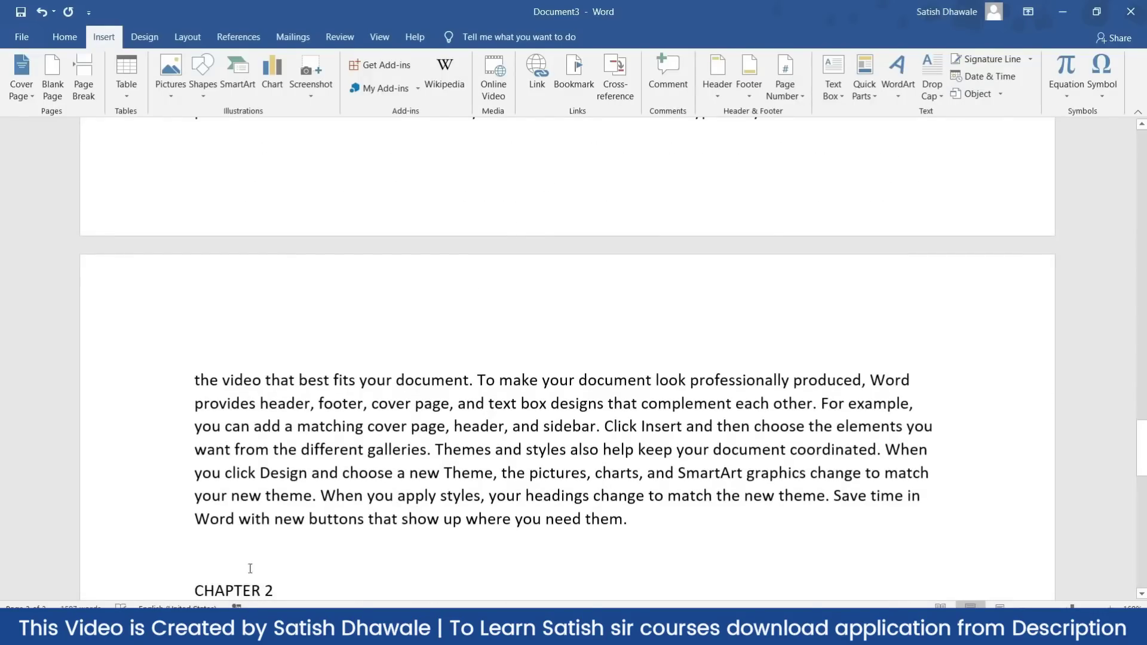
pyautogui.scroll(-2, 269, 514)
pyautogui.click(295, 483)
pyautogui.tripleClick(294, 483)
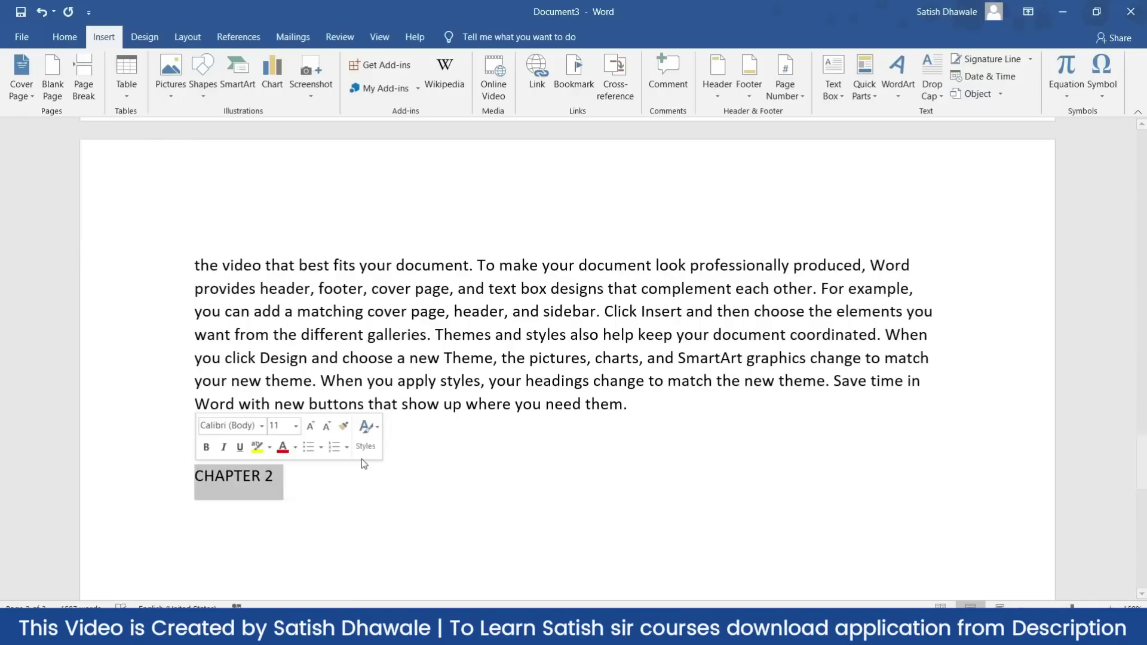
pyautogui.click(315, 484)
pyautogui.press('Return')
pyautogui.press('Return')
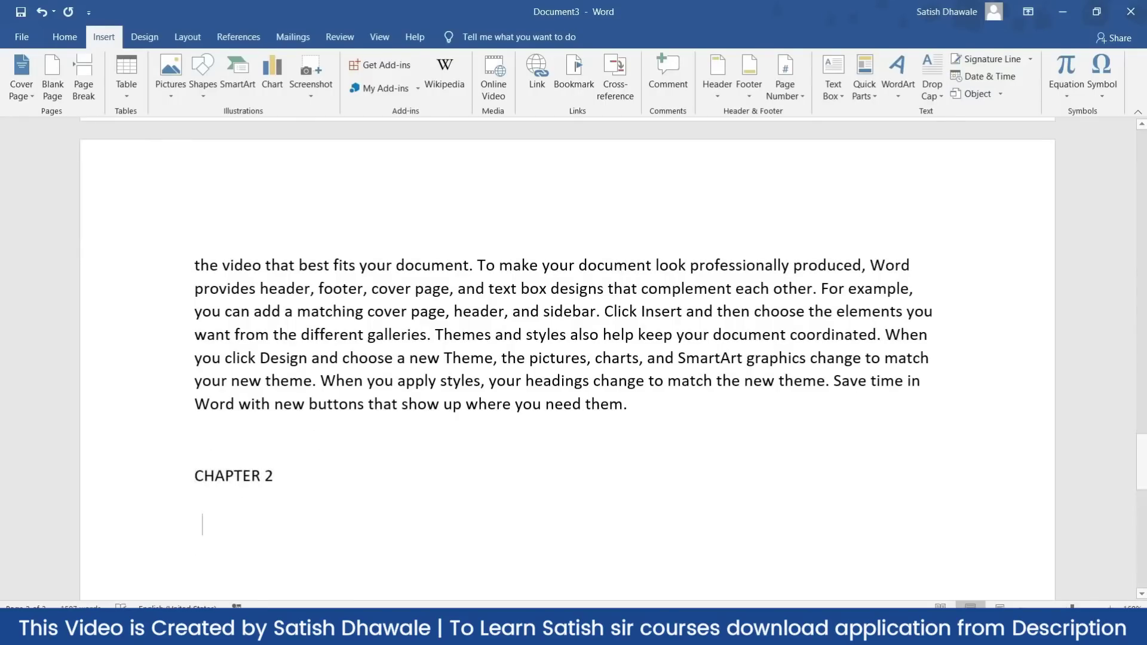
pyautogui.write('=RAND()')
pyautogui.press('Return')
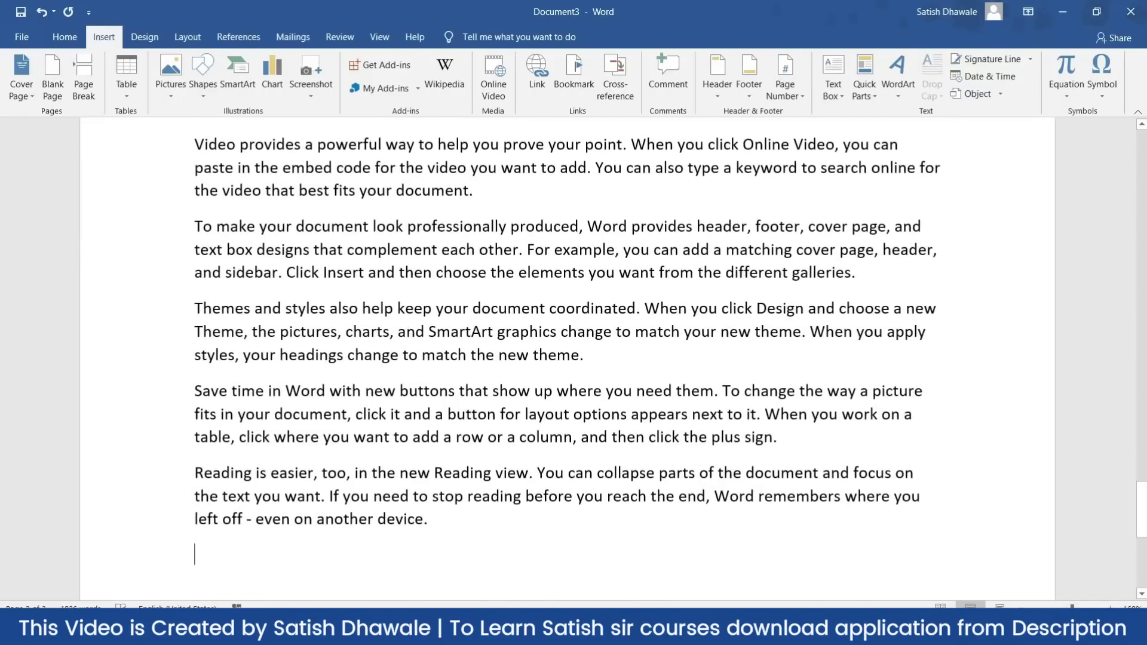
# Step: Insert two lines above the CHAPTER 1 heading and enter CHAPTER 1 on the first line of the document
pyautogui.scroll(6, 265, 472)
pyautogui.scroll(20, 266, 472)
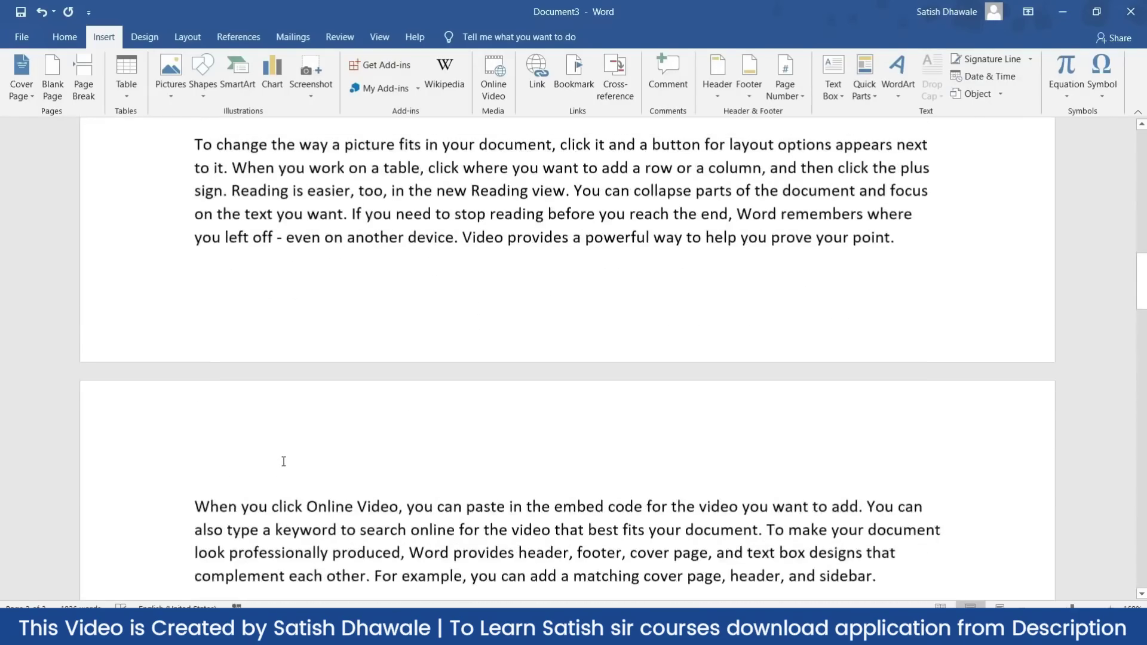
pyautogui.scroll(2, 266, 377)
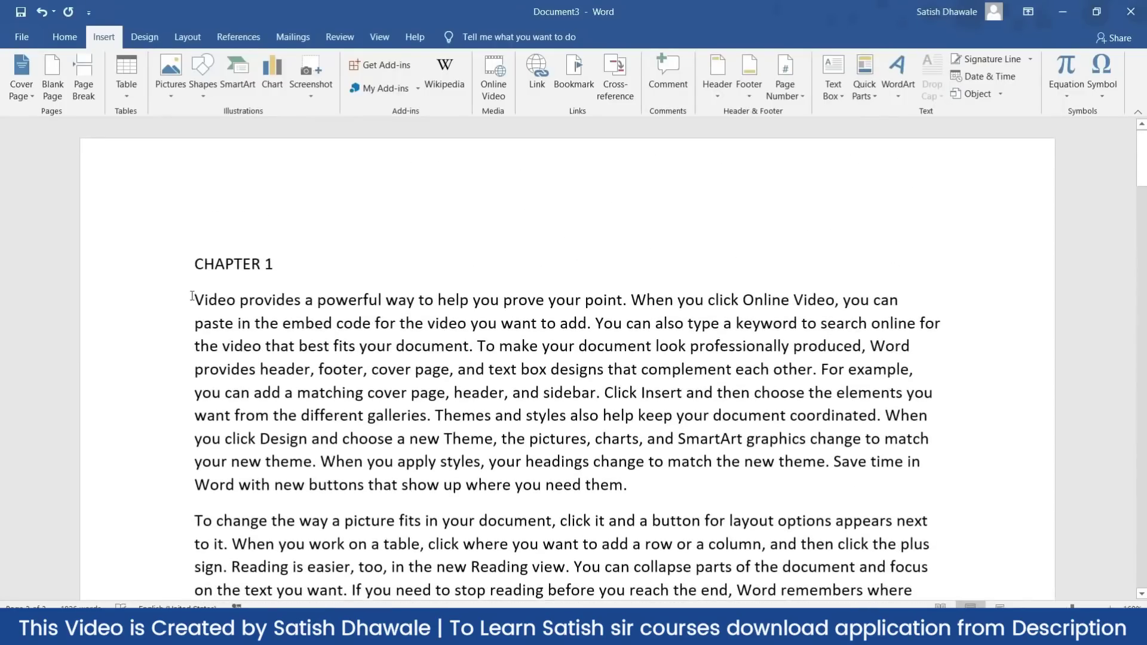
pyautogui.click(191, 265)
pyautogui.press('Return')
pyautogui.press('Return')
pyautogui.click(235, 251)
pyautogui.write('CHA')
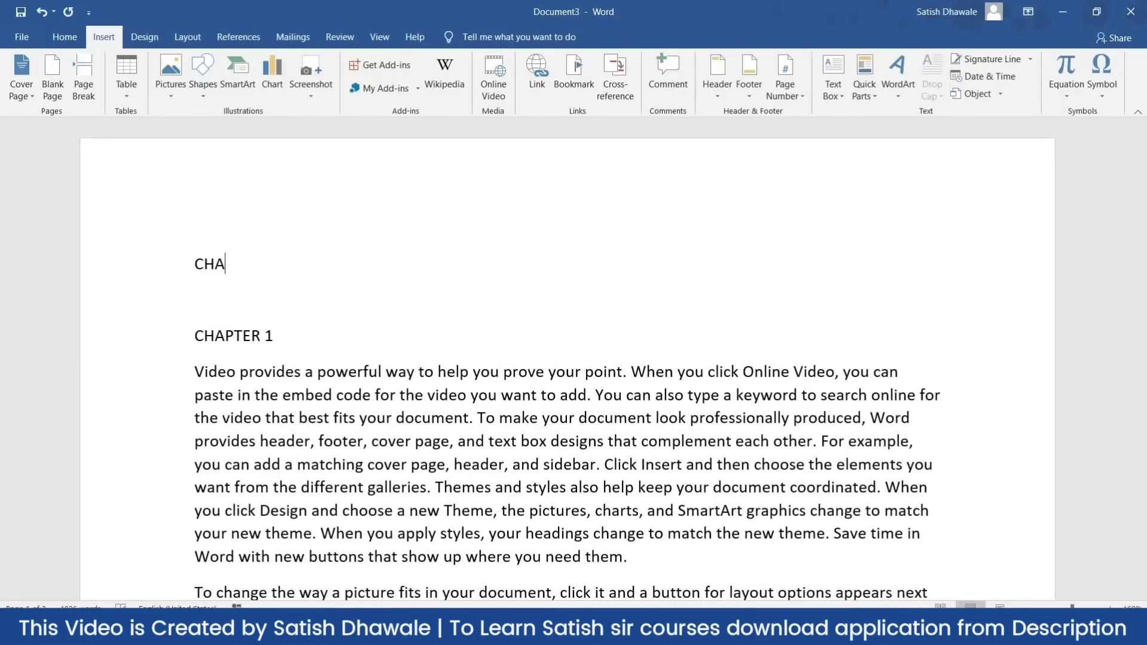
pyautogui.write('PTER 1  ')
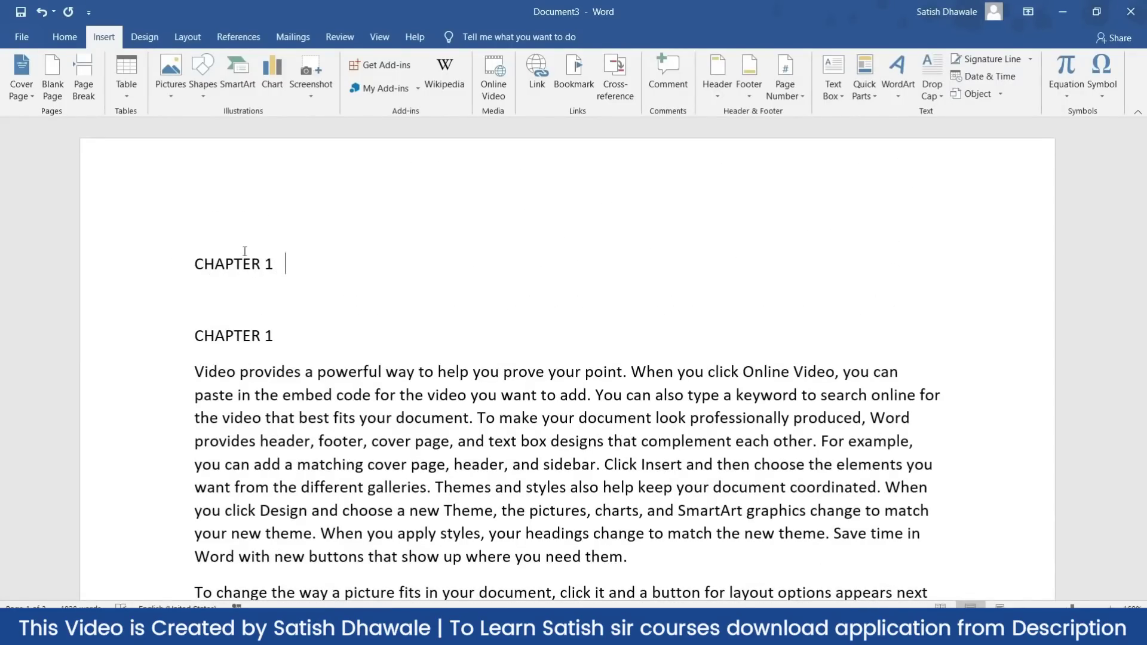
# Step: Complete the navigation line at the start of the document with a vertical bar separator and CHAPTER 2
pyautogui.write('| CAHPTE')
pyautogui.press('BackSpace')
pyautogui.press('BackSpace')
pyautogui.press('BackSpace')
pyautogui.press('BackSpace')
pyautogui.press('BackSpace')
pyautogui.write('HAPTER')
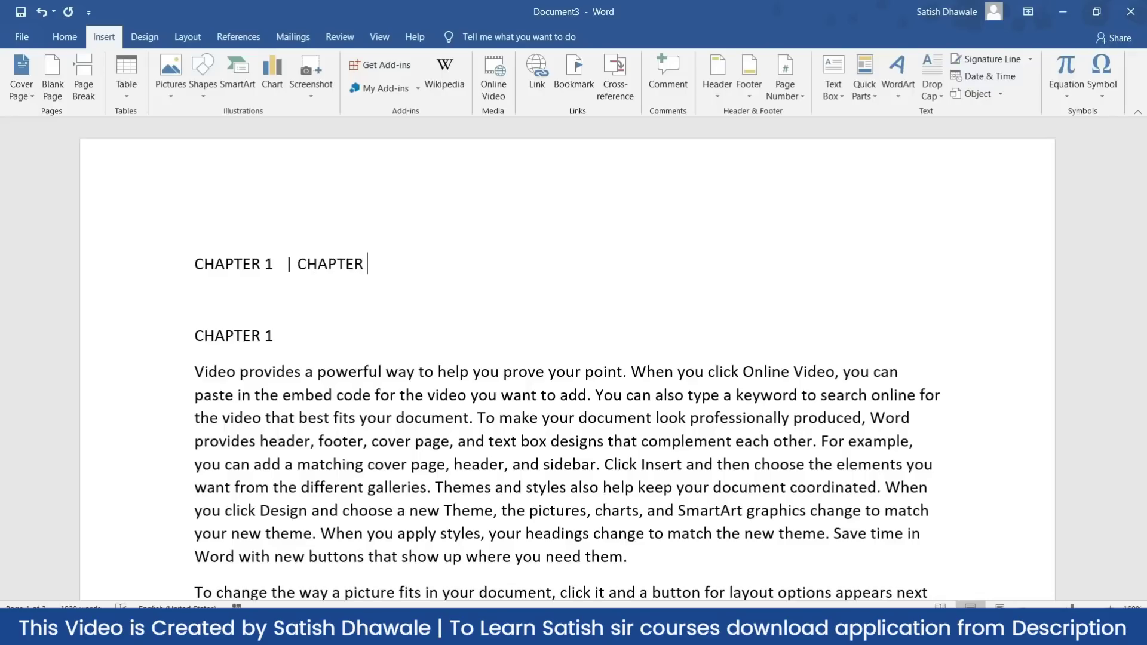
pyautogui.write(' 2')
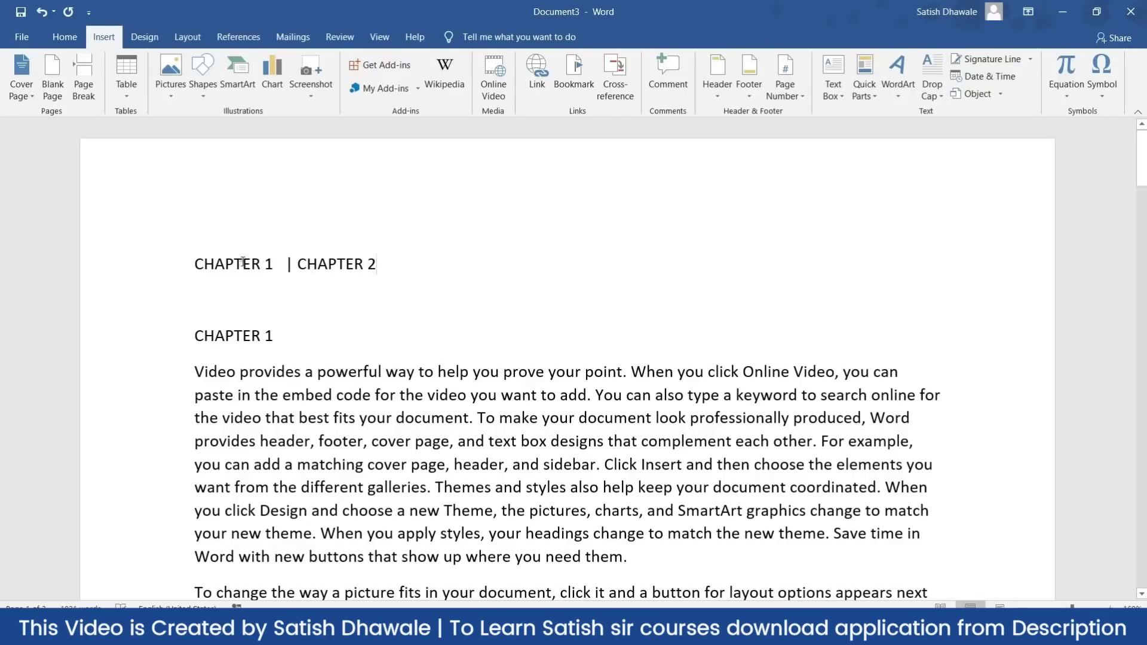
pyautogui.moveTo(190, 263); pyautogui.dragTo(380, 263)
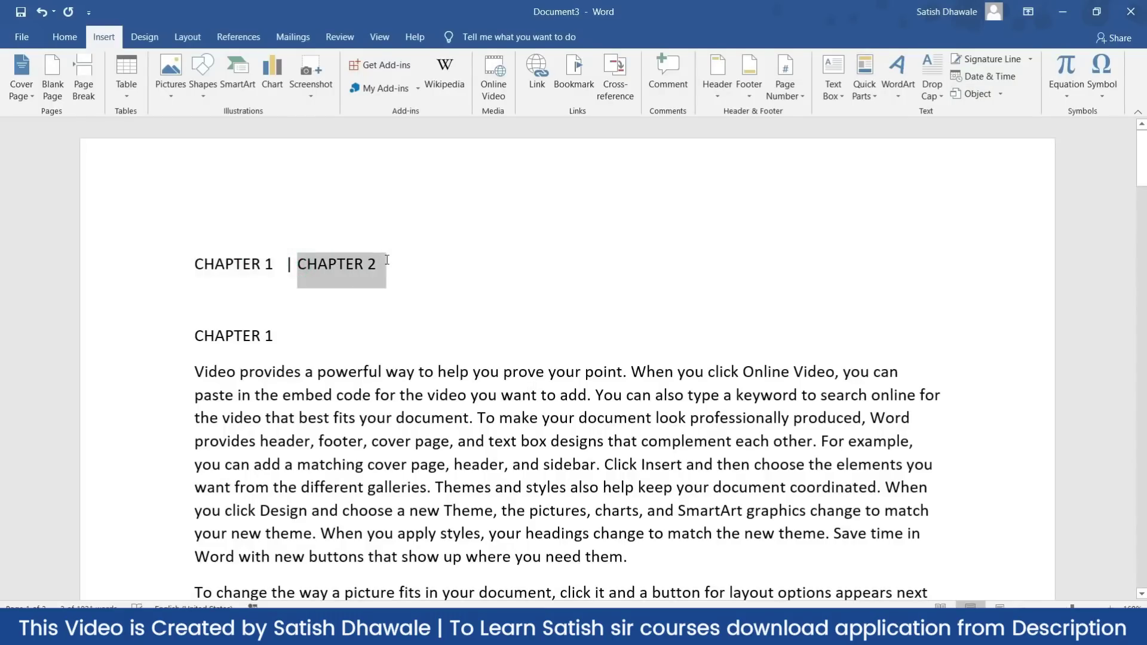
pyautogui.click(478, 261)
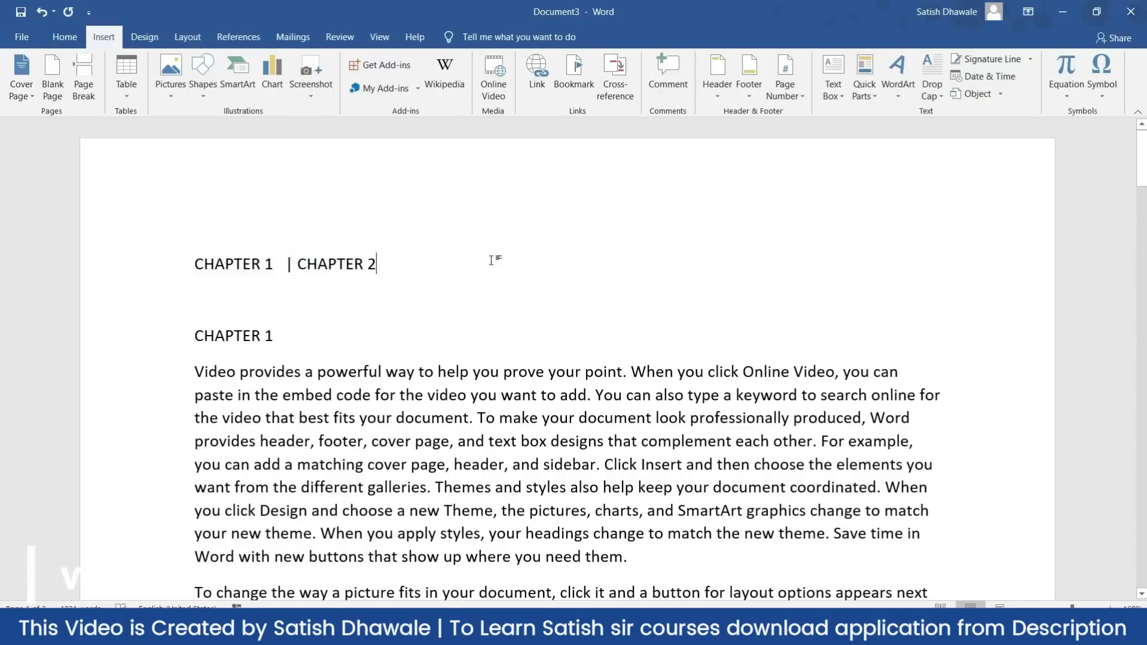
# Step: Bookmark the CHAPTER 1 heading above the body text under the name CHAPTER_1
pyautogui.doubleClick(234, 336)
pyautogui.tripleClick(234, 336)
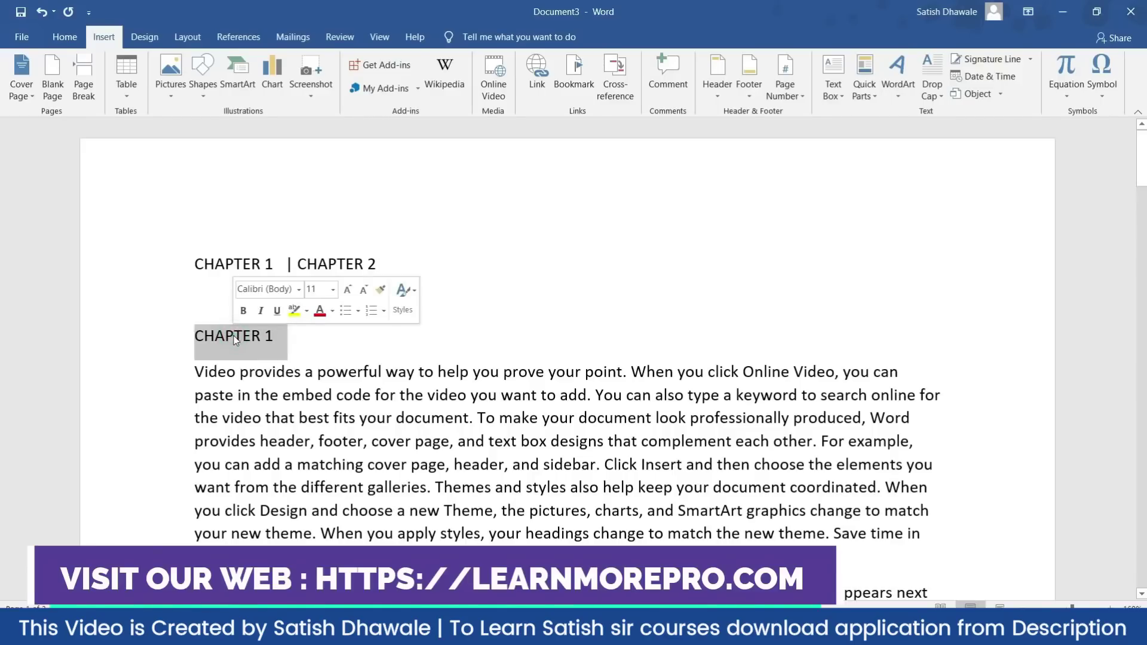
pyautogui.click(573, 74)
pyautogui.write('CHAPTER1')
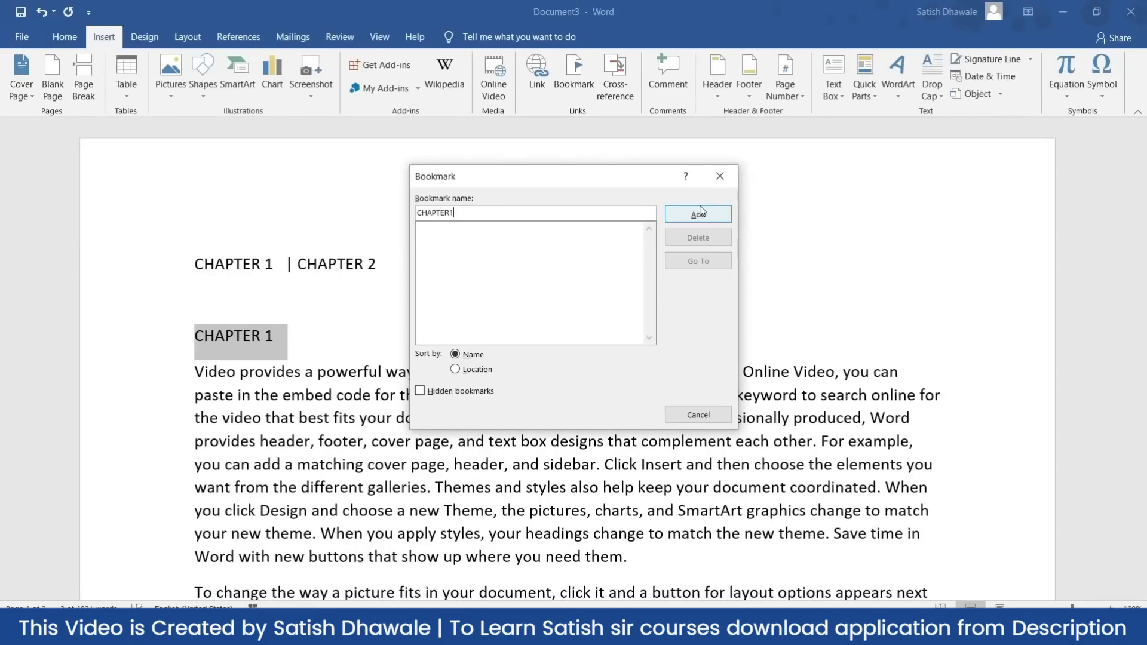
pyautogui.click(700, 213)
pyautogui.click(451, 212)
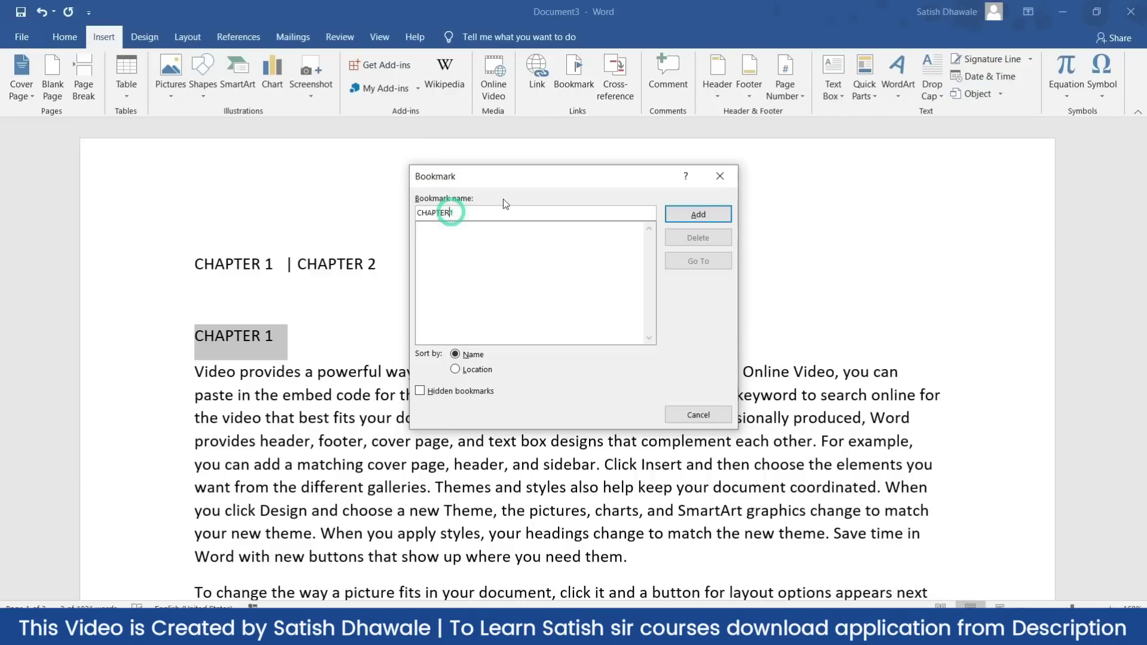
pyautogui.write('_')
pyautogui.click(696, 214)
# Step: Bookmark the CHAPTER 2 heading near the end of the document under the name CHAPTER_2
pyautogui.scroll(-15, 335, 362)
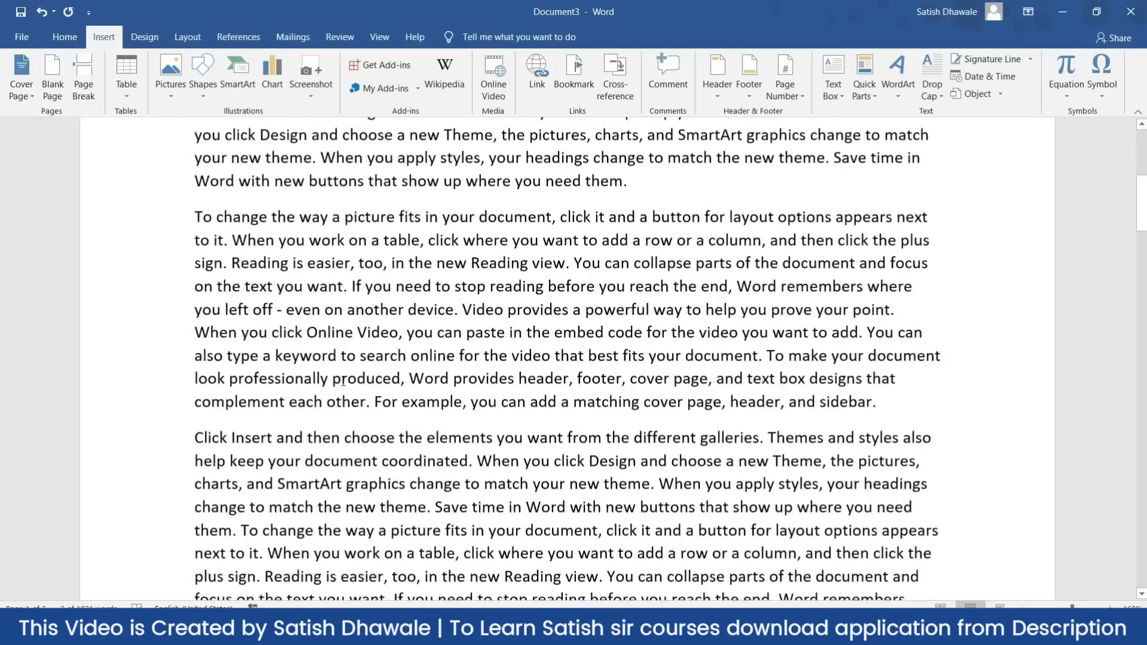
pyautogui.scroll(-12, 318, 434)
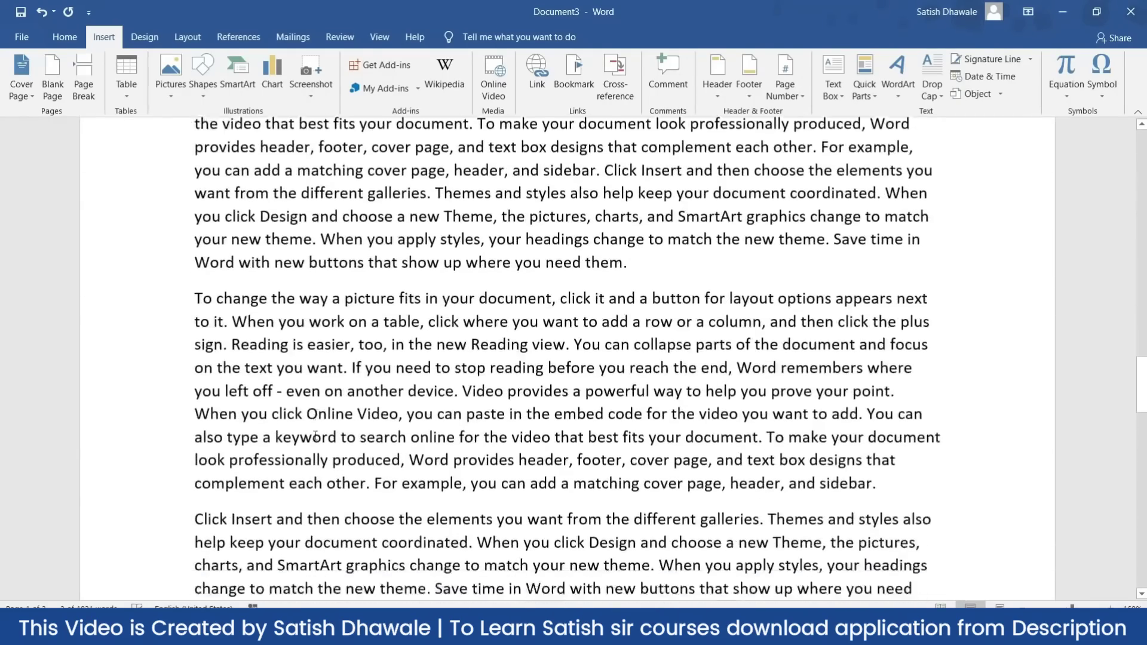
pyautogui.scroll(3, 293, 422)
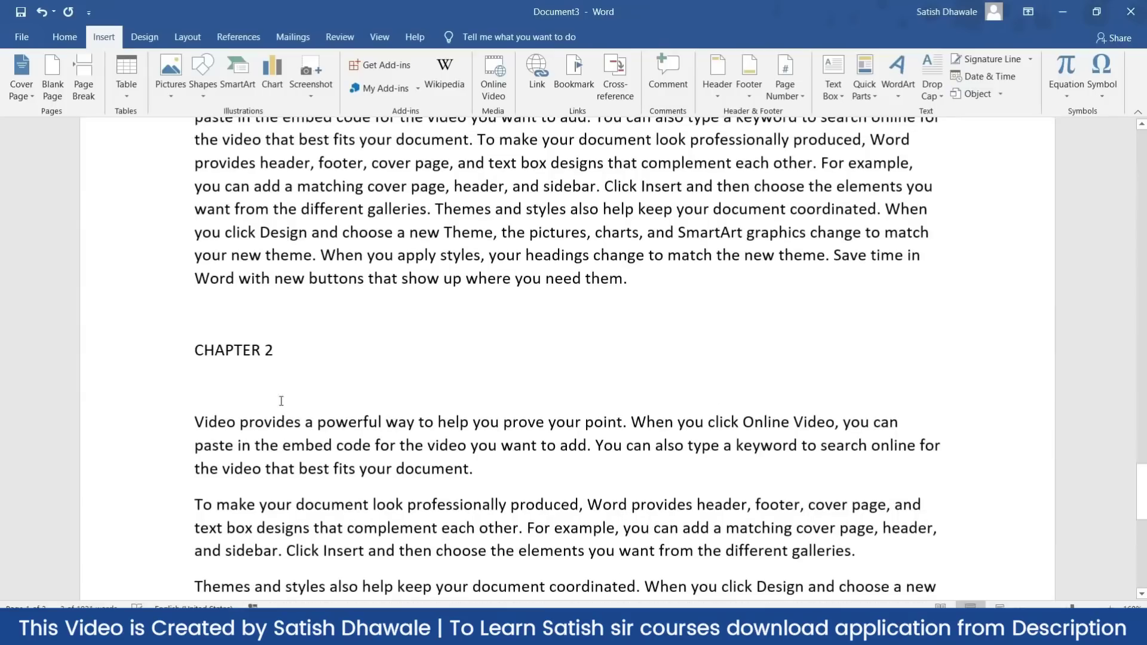
pyautogui.moveTo(277, 363); pyautogui.dragTo(195, 358)
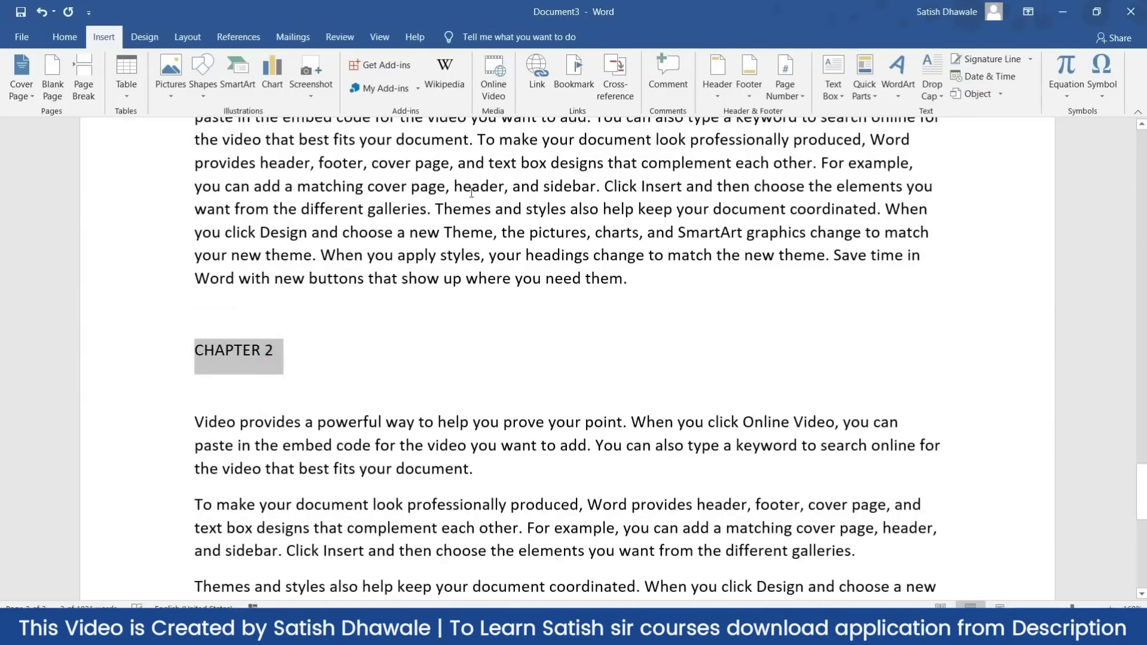
pyautogui.click(574, 65)
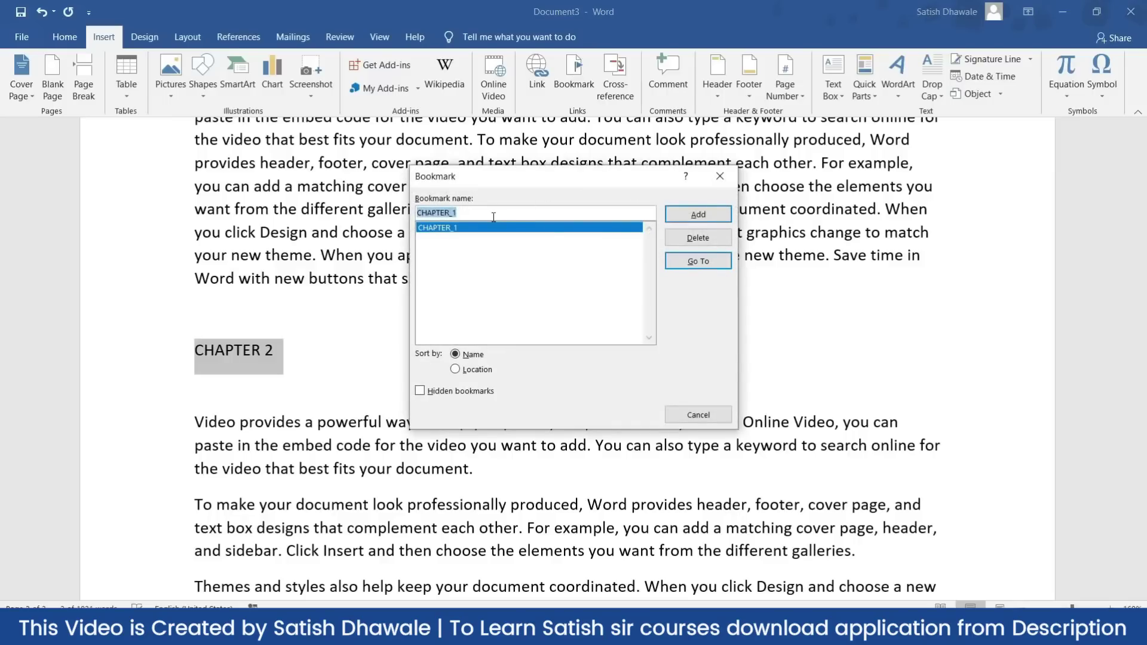
pyautogui.click(493, 213)
pyautogui.press('BackSpace')
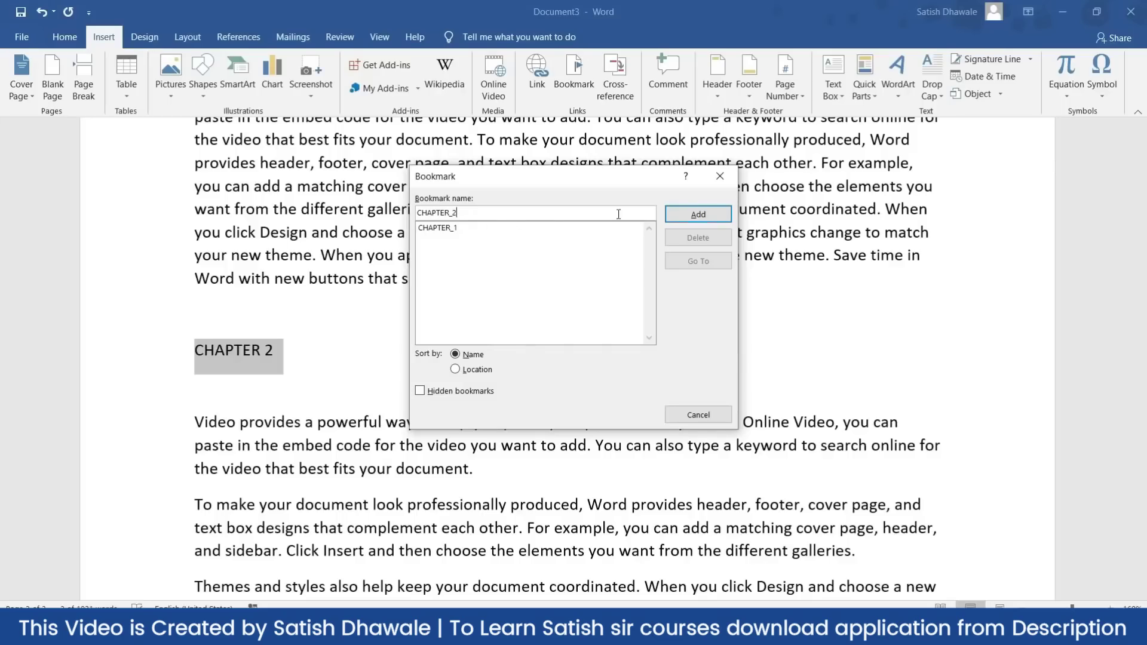
pyautogui.click(679, 219)
pyautogui.click(679, 226)
# Step: Link the CHAPTER 1 text in the navigation line to the CHAPTER_1 bookmark in this document
pyautogui.scroll(5, 347, 402)
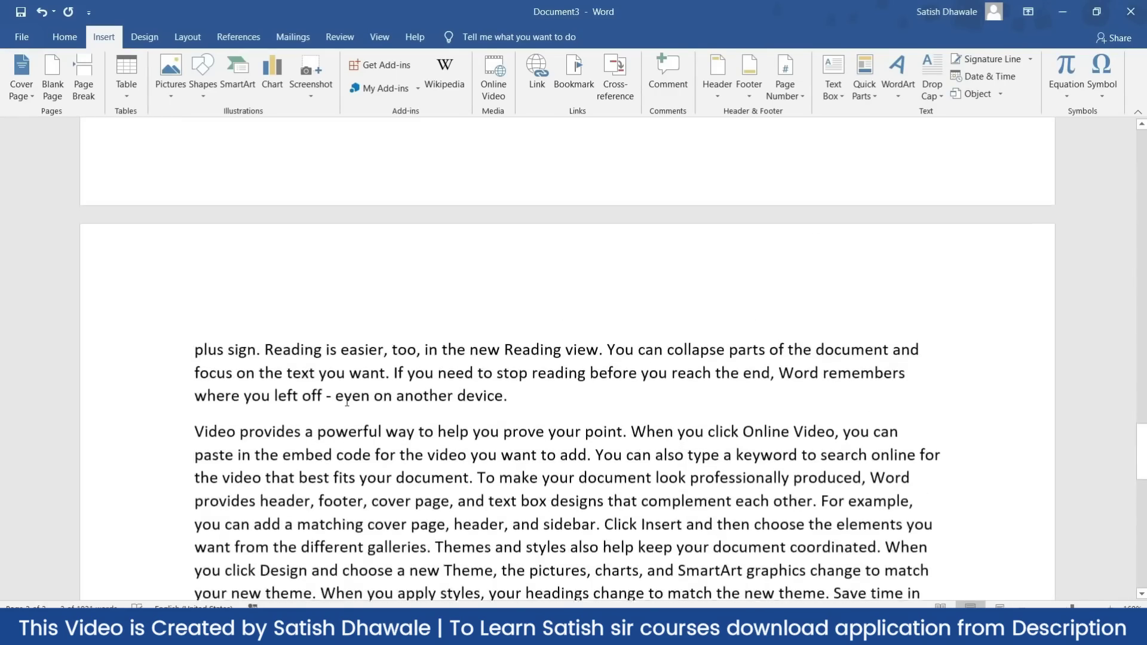
pyautogui.scroll(20, 347, 402)
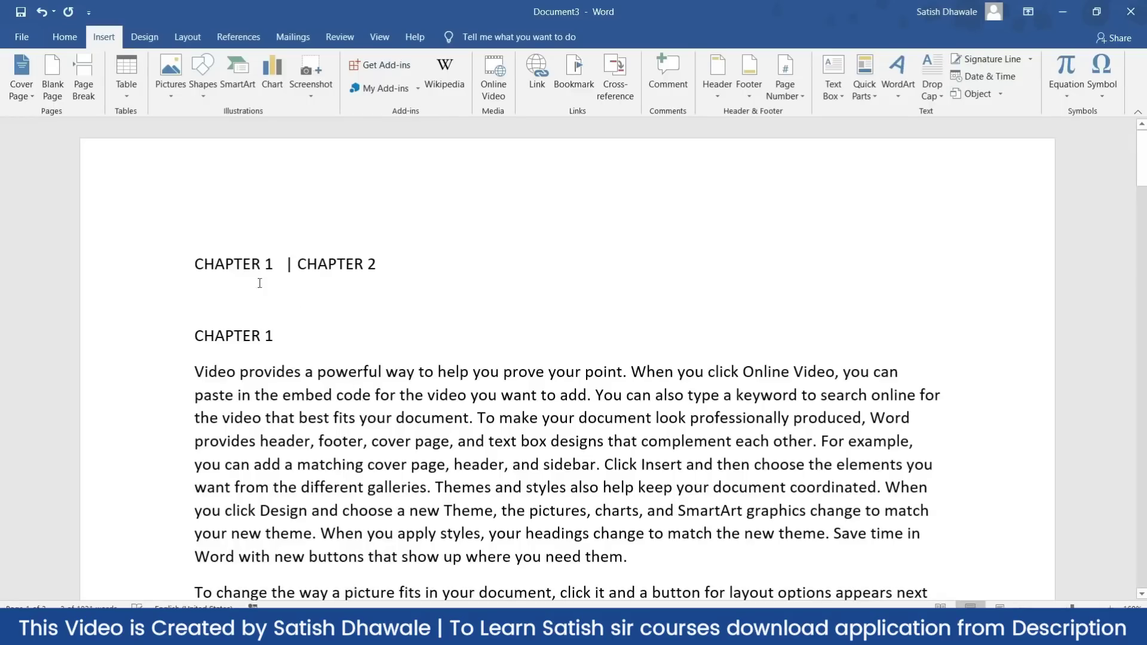
pyautogui.doubleClick(237, 262)
pyautogui.moveTo(273, 262); pyautogui.dragTo(194, 263)
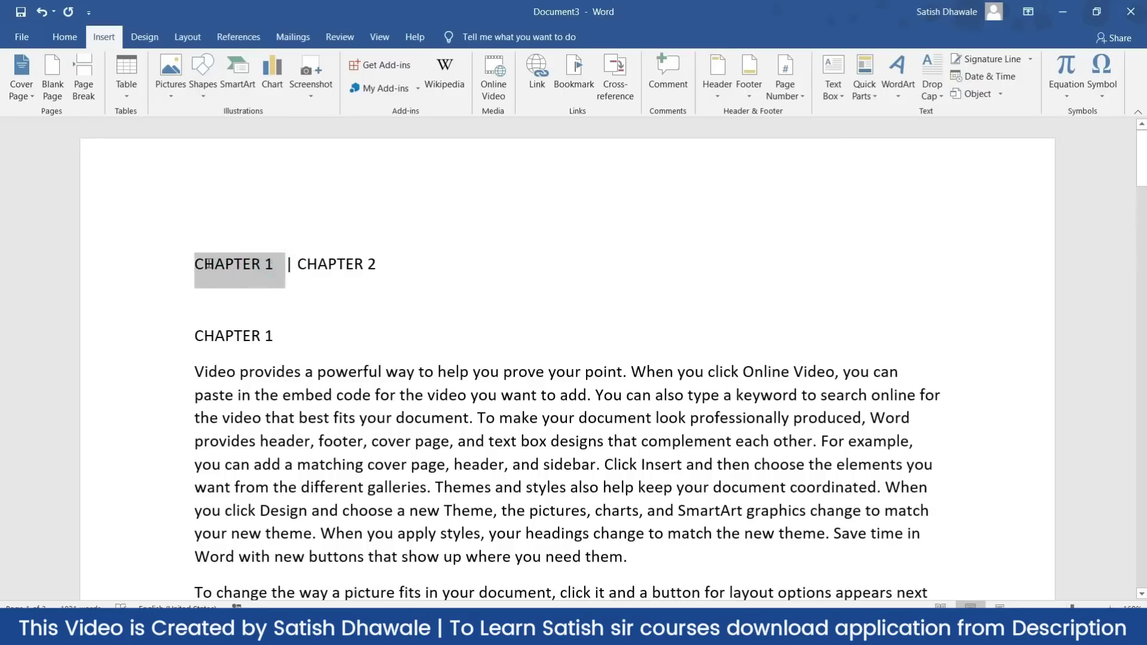
pyautogui.click(536, 85)
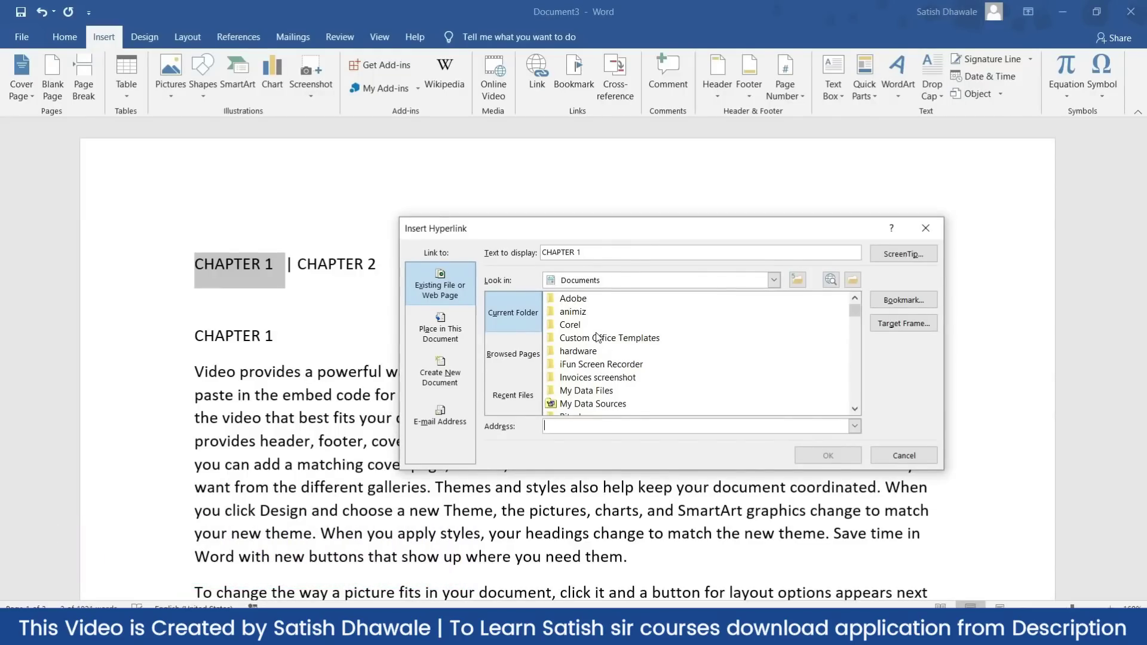
pyautogui.click(449, 329)
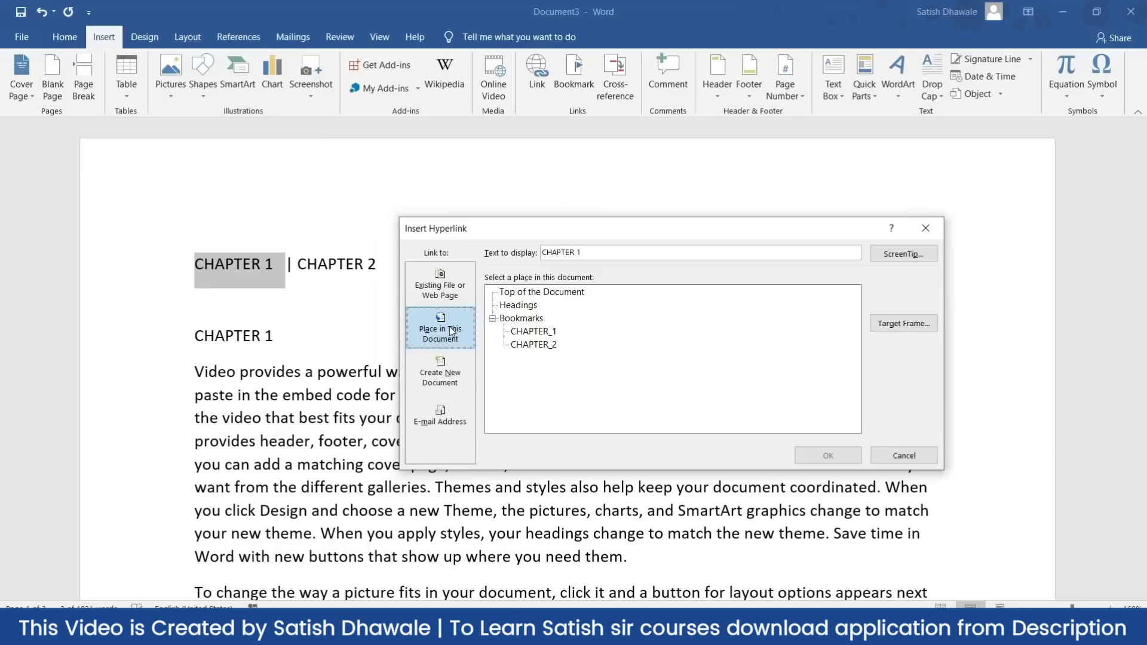
pyautogui.click(534, 331)
pyautogui.click(837, 456)
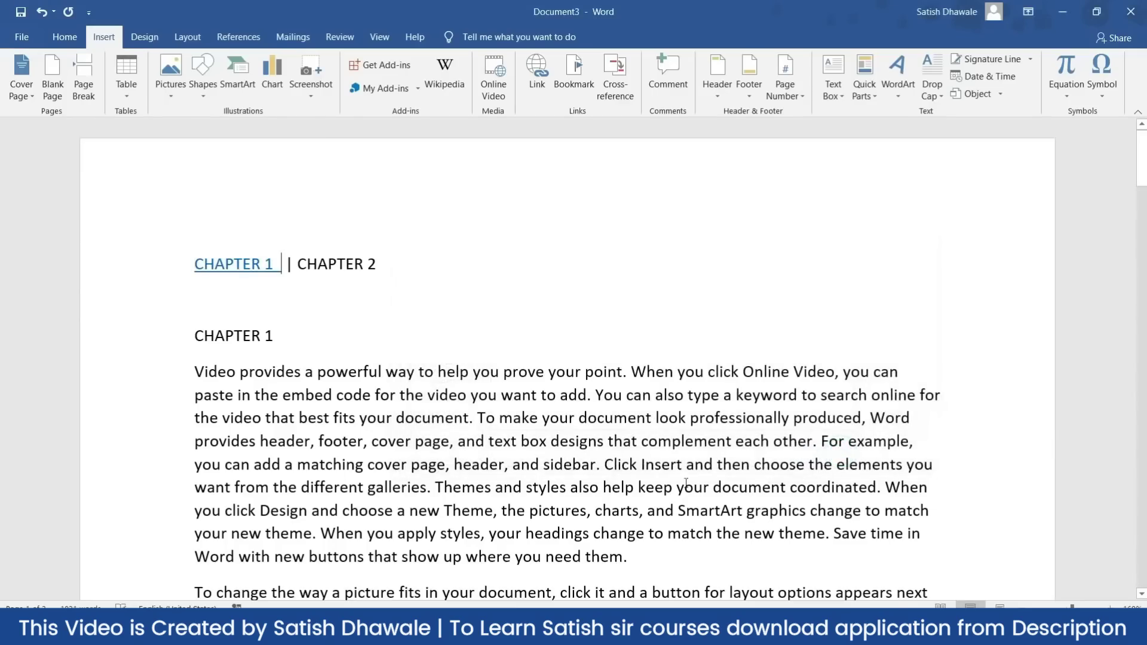
# Step: Link the CHAPTER 2 text in the navigation line to the CHAPTER_2 bookmark in this document
pyautogui.moveTo(384, 264); pyautogui.dragTo(297, 266)
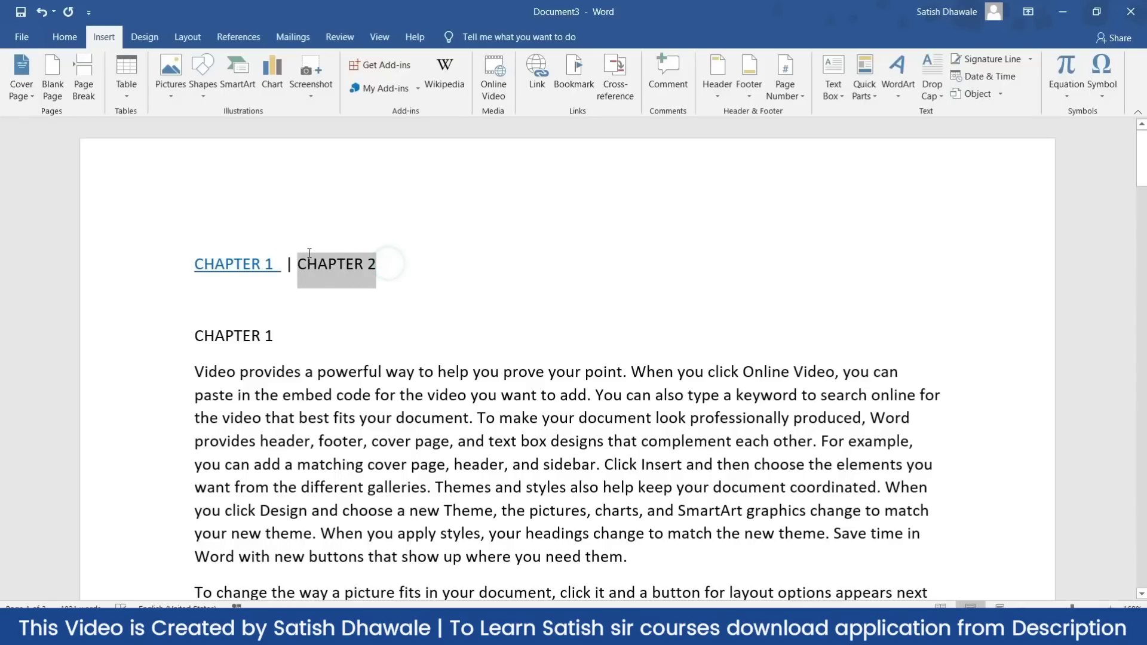
pyautogui.click(537, 80)
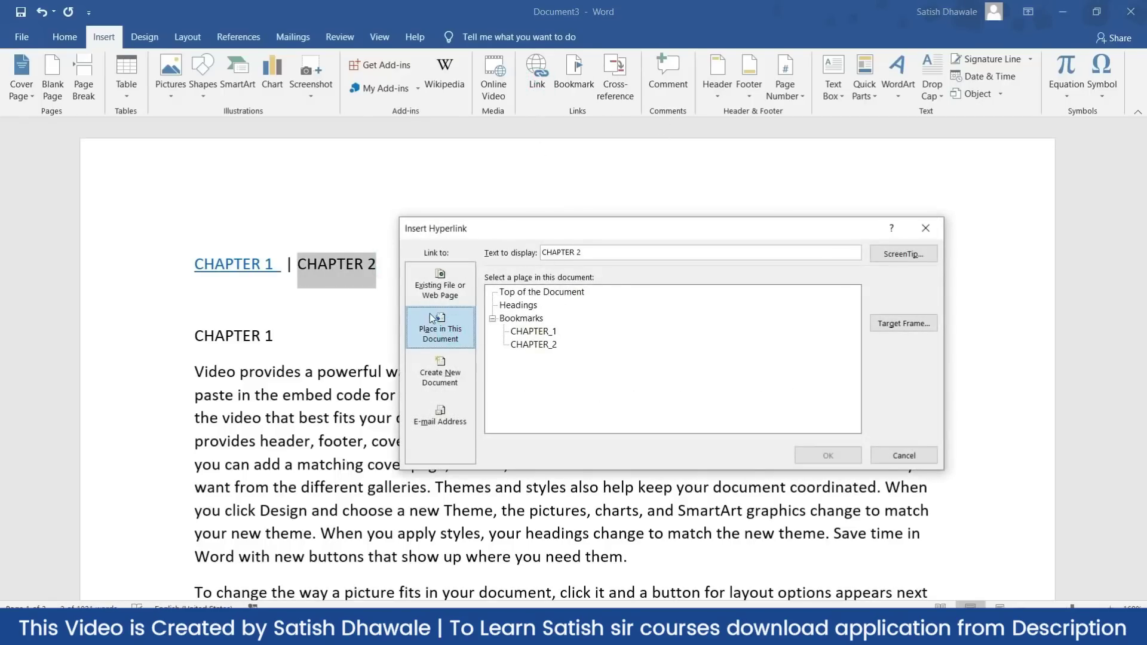
pyautogui.click(526, 343)
pyautogui.click(828, 456)
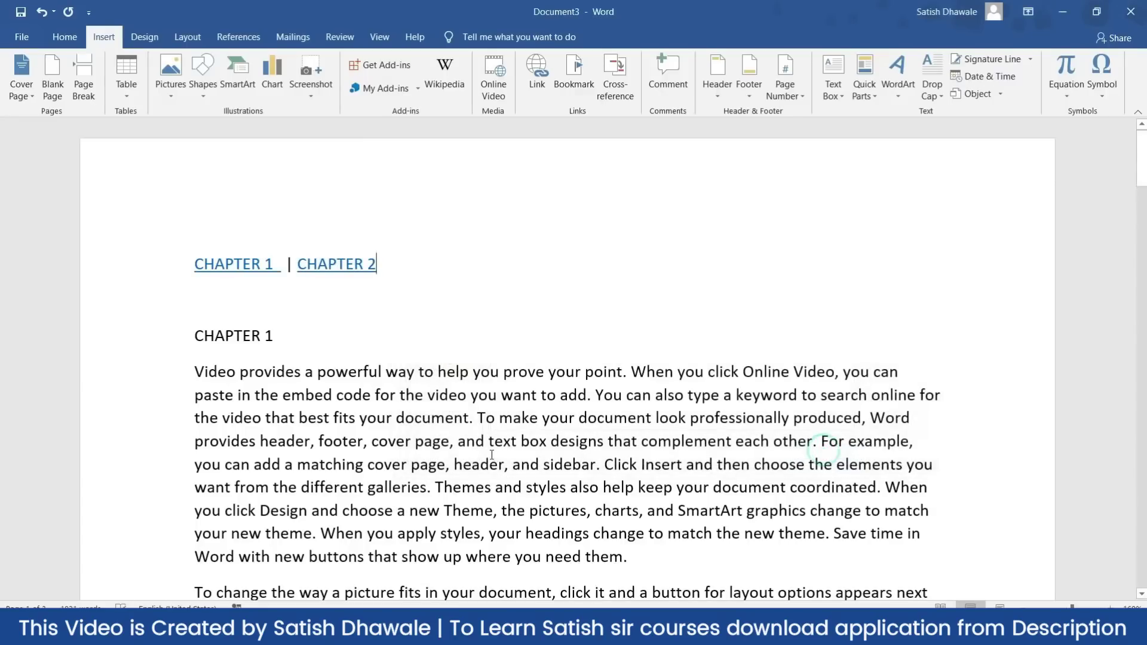
# Step: Test the navigation line by following the CHAPTER 1 and CHAPTER 2 links to their headings
pyautogui.click(490, 455)
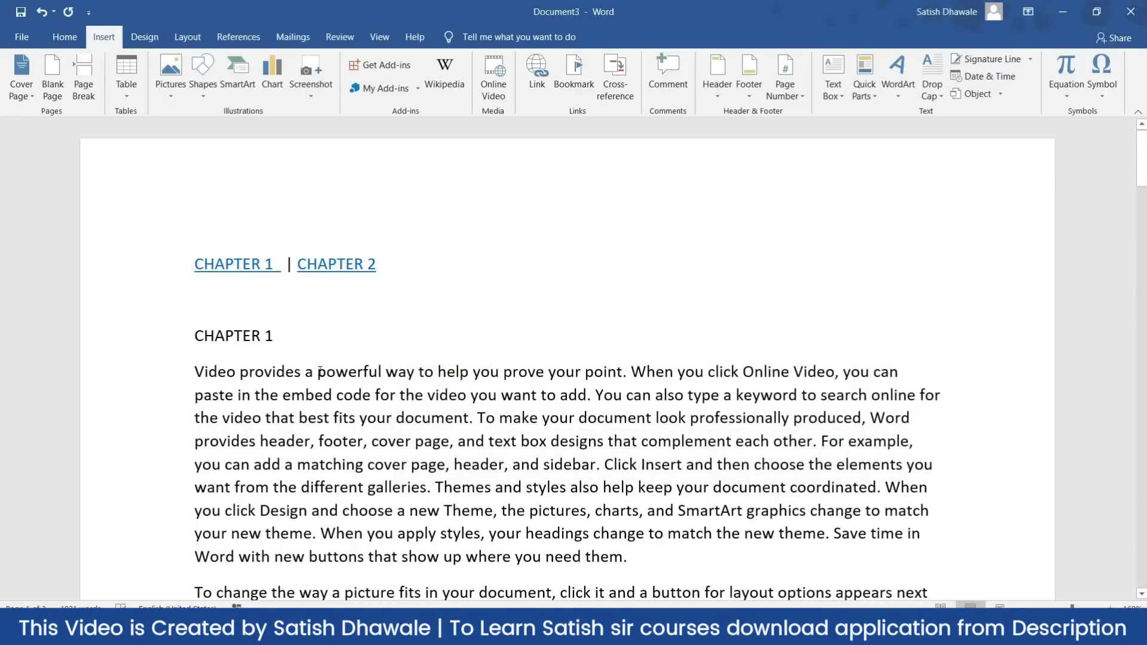
pyautogui.keyDown('ctrl'); pyautogui.click(245, 265); pyautogui.keyUp('ctrl')
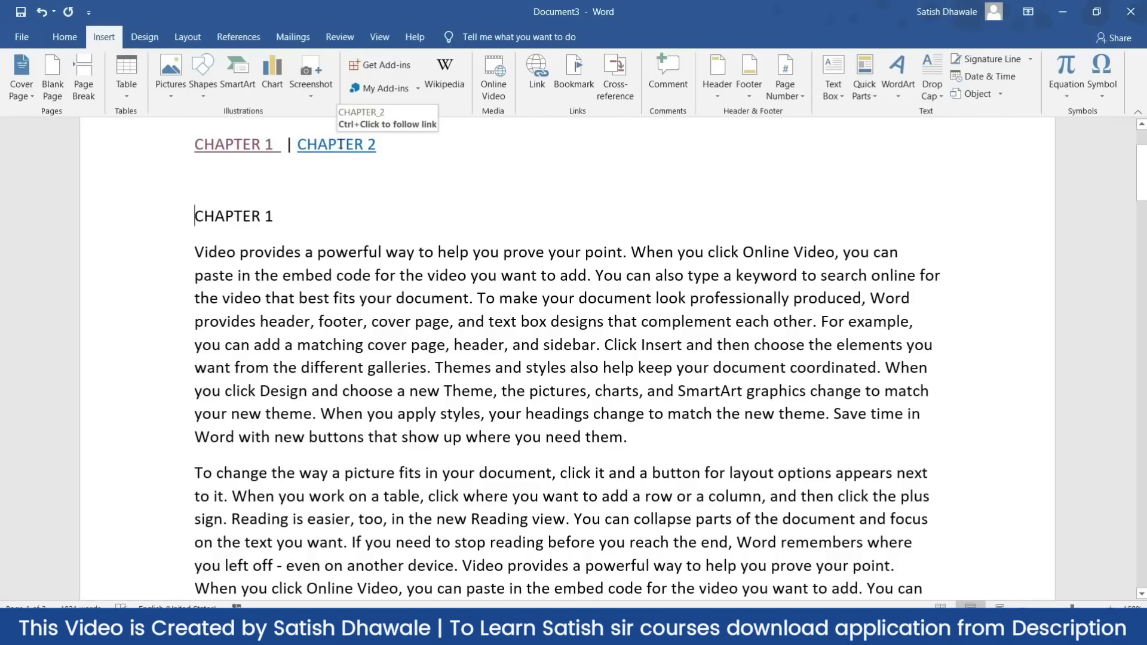
pyautogui.keyDown('ctrl'); pyautogui.click(341, 149); pyautogui.keyUp('ctrl')
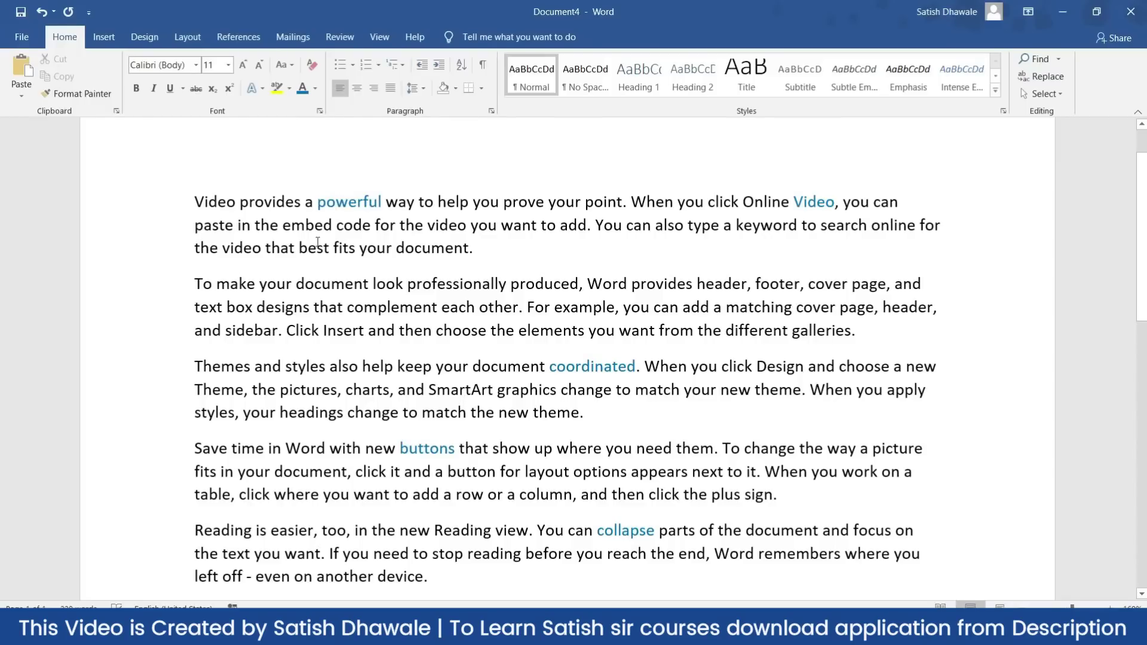
# Step: Select all text in the document with the same formatting as the blue word "powerful" in the first paragraph
pyautogui.click(286, 202)
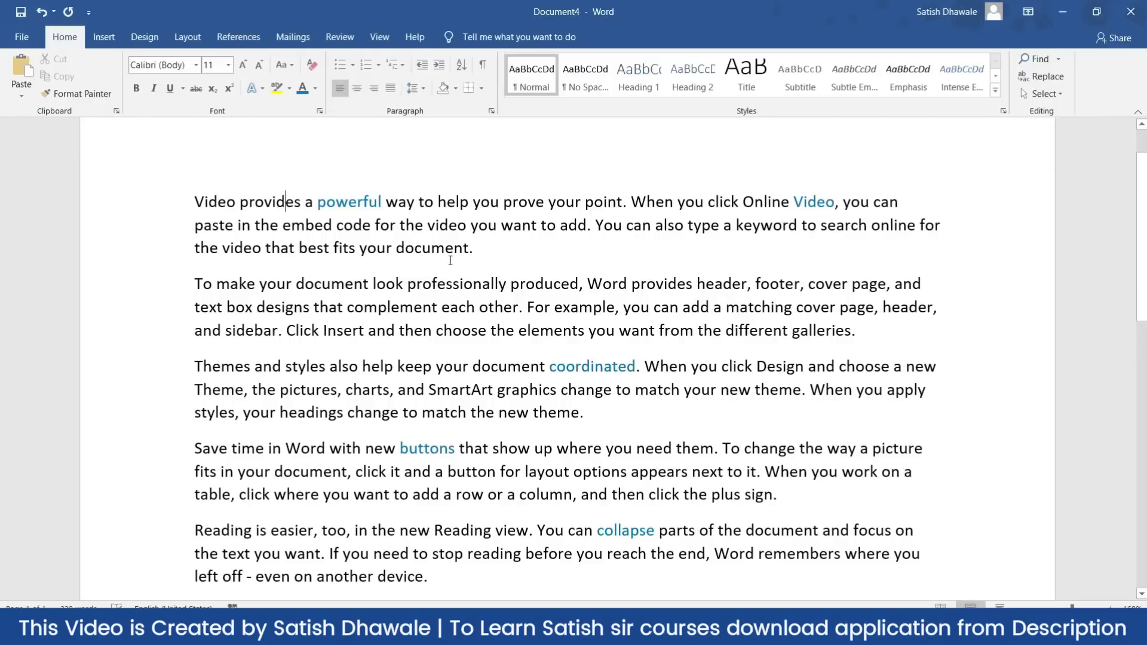
pyautogui.doubleClick(351, 203)
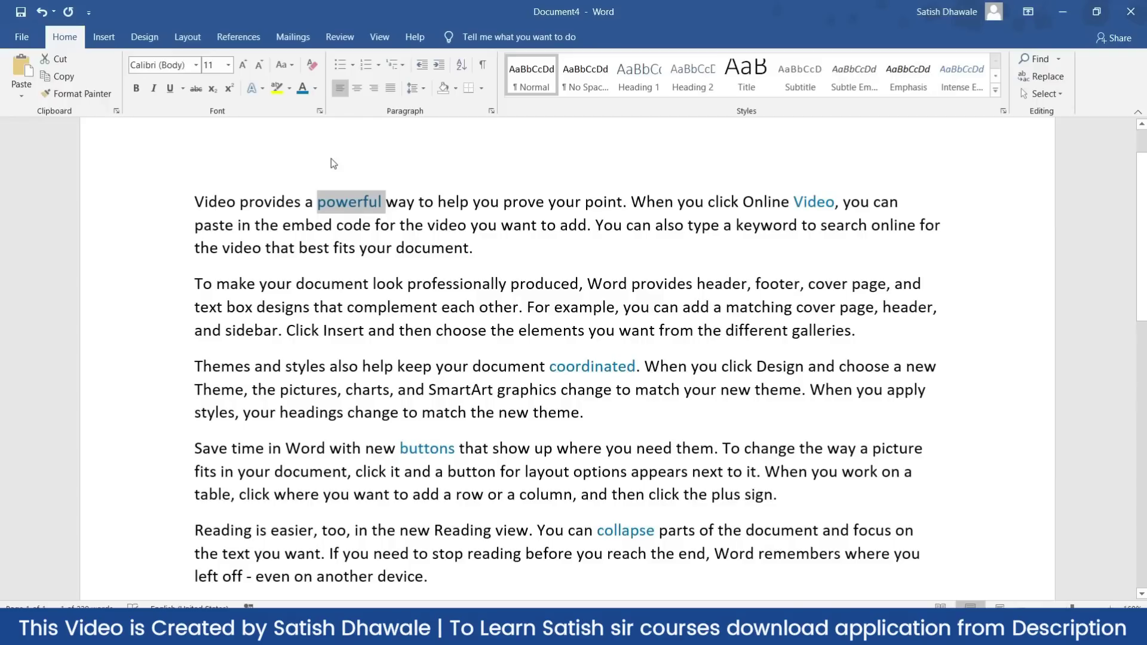
pyautogui.click(349, 202)
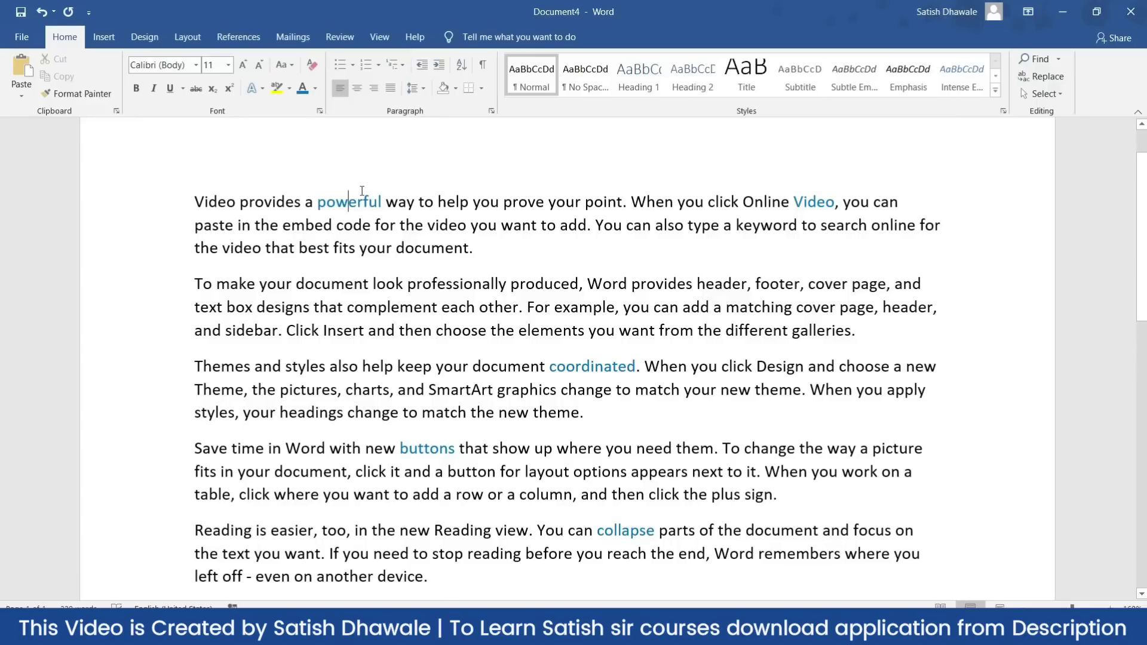
pyautogui.click(1051, 96)
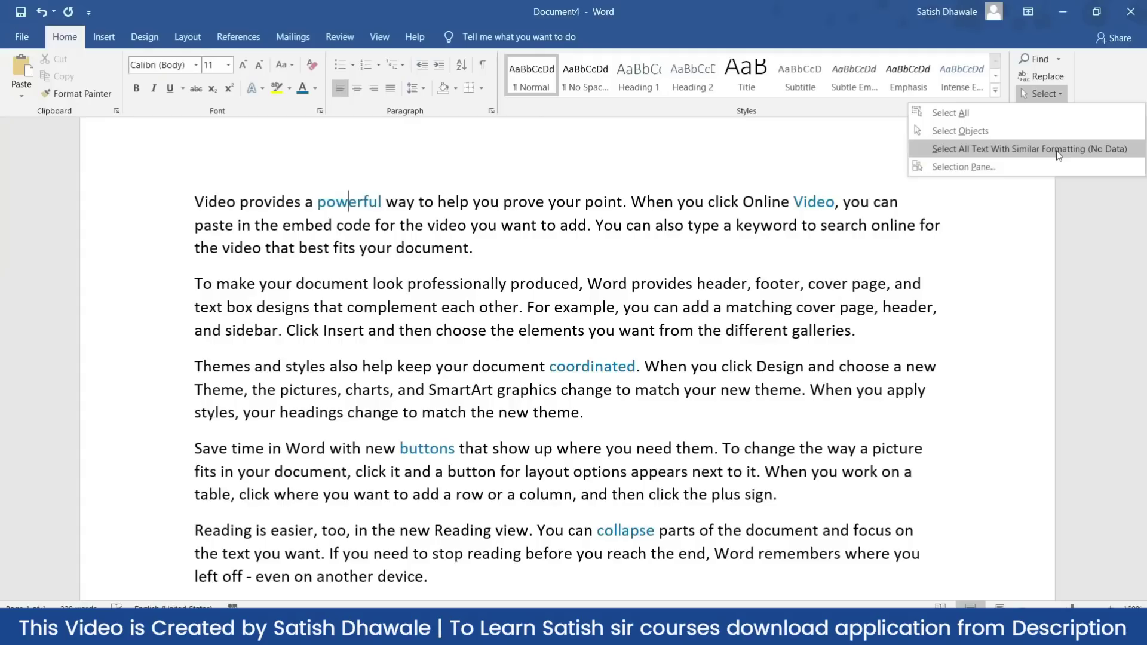
pyautogui.click(1057, 151)
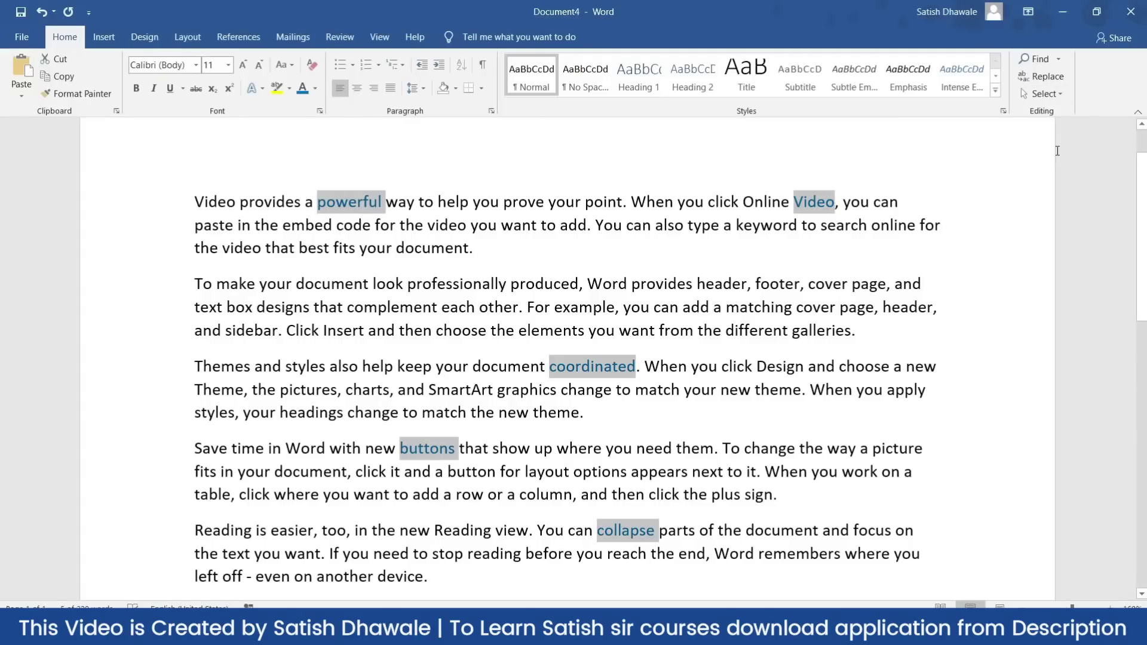
# Step: Format the selected keywords in red, bold and underlined text, and clear the selection
pyautogui.click(315, 88)
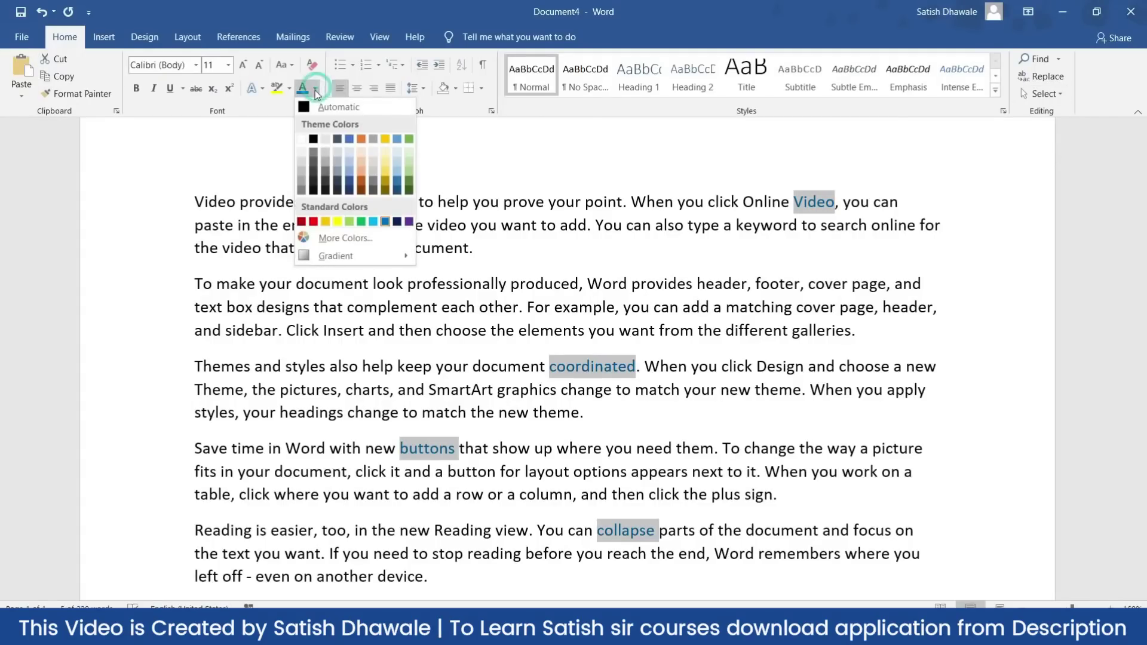
pyautogui.click(310, 222)
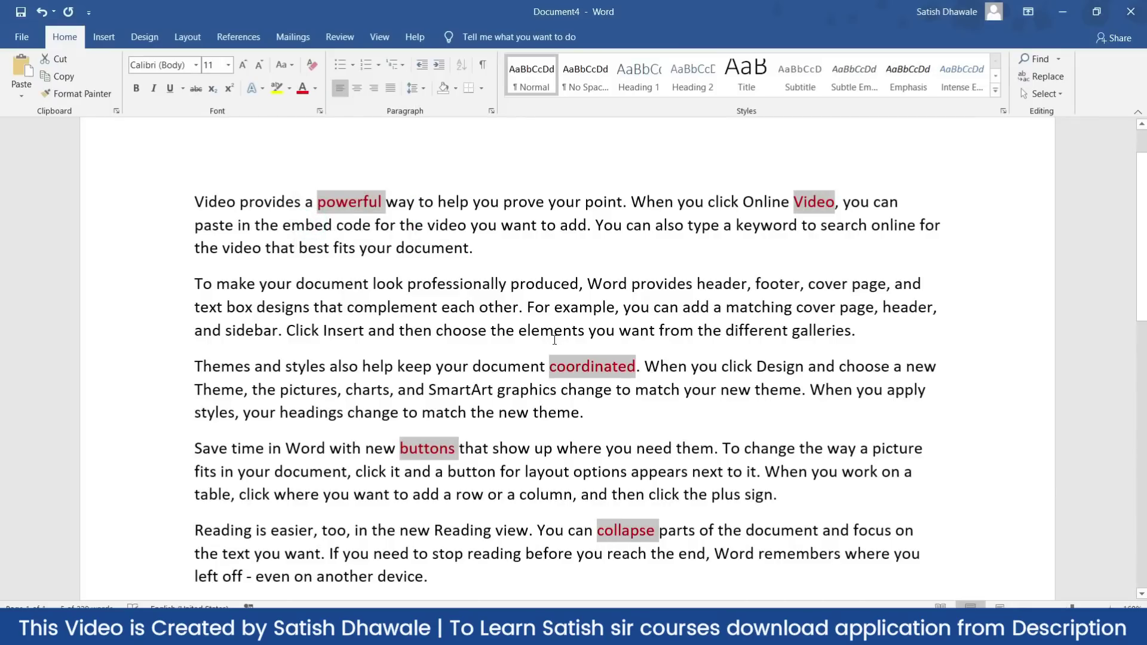
pyautogui.click(137, 92)
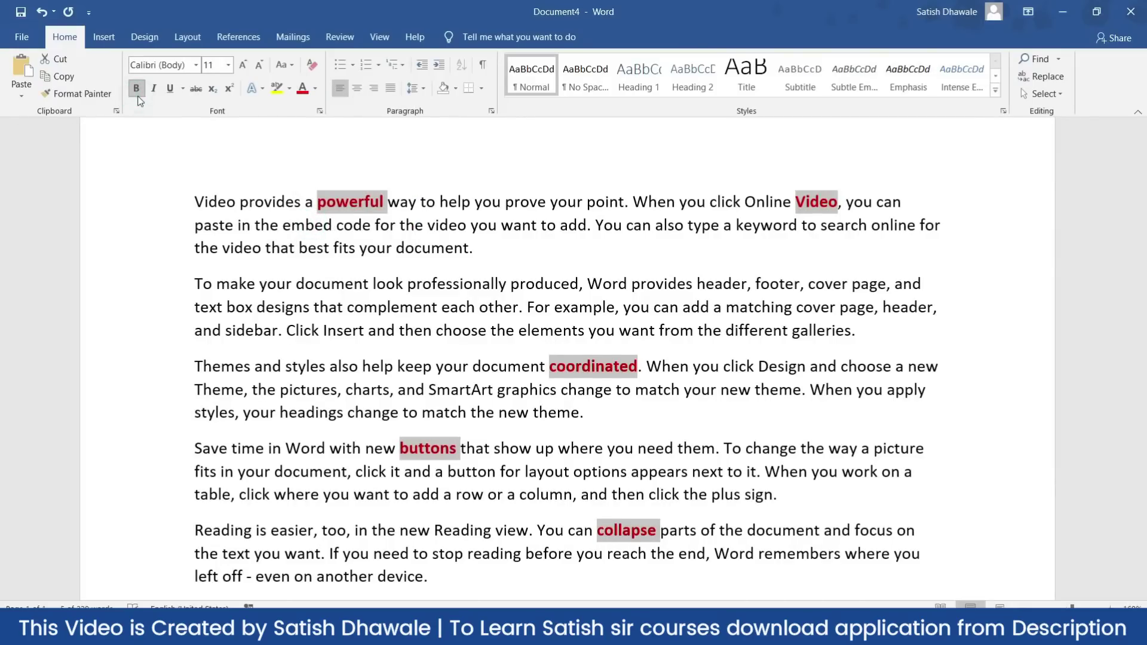
pyautogui.click(170, 89)
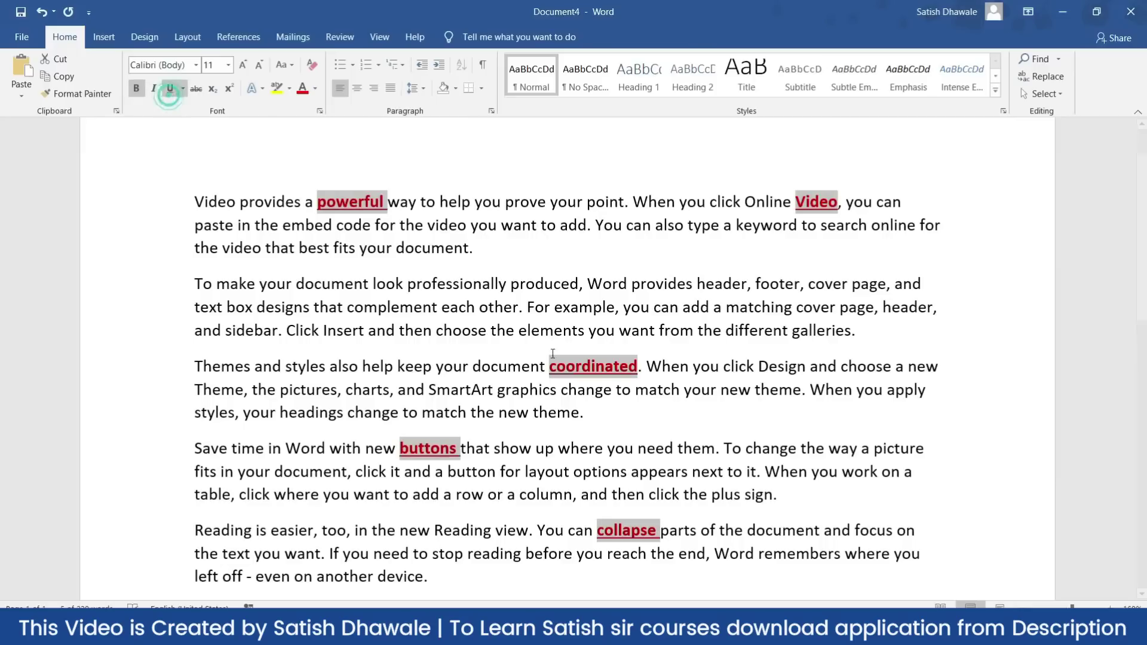
pyautogui.click(628, 340)
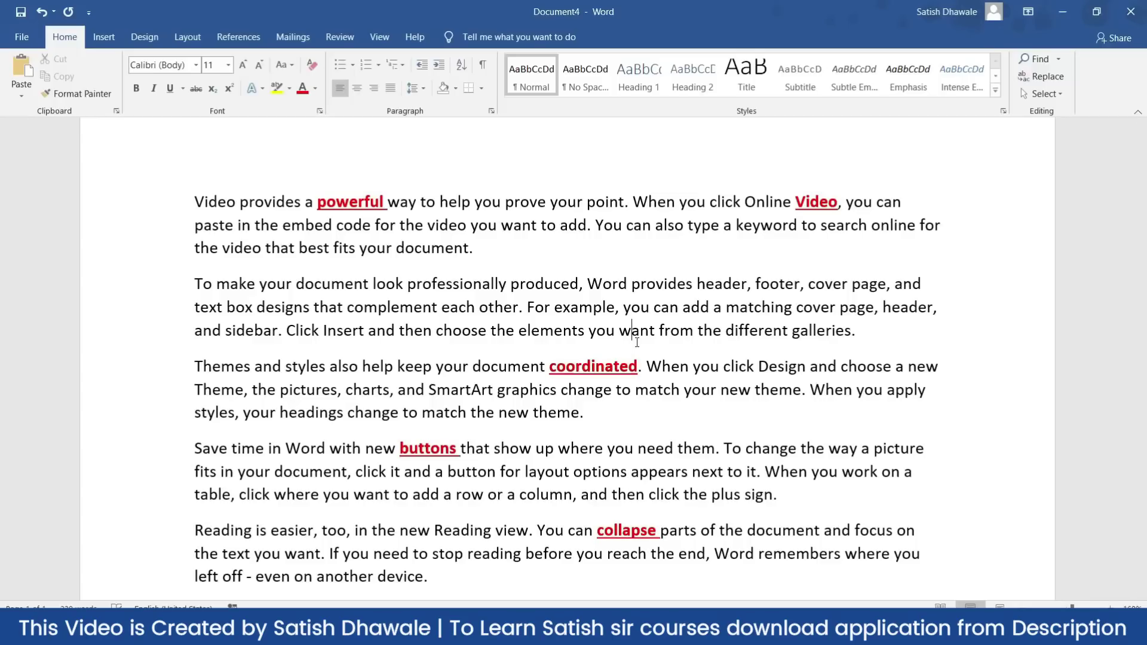
# Step: Select all text matching the red, bold, underlined formatting of the word "powerful"
pyautogui.click(365, 204)
pyautogui.click(1053, 93)
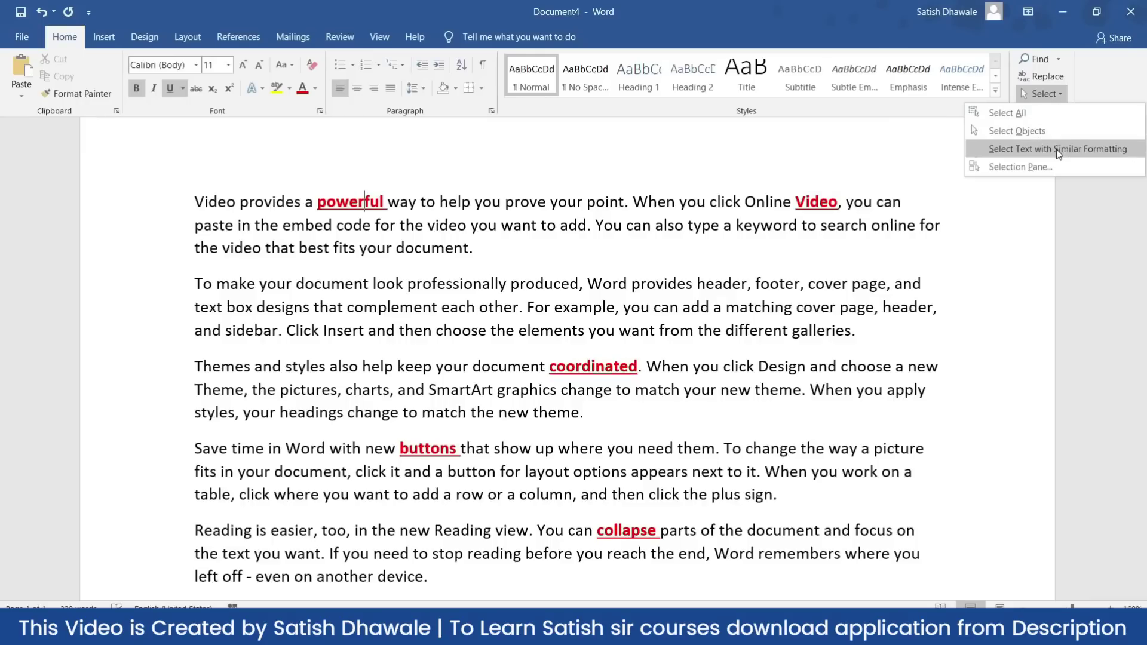
pyautogui.click(1056, 149)
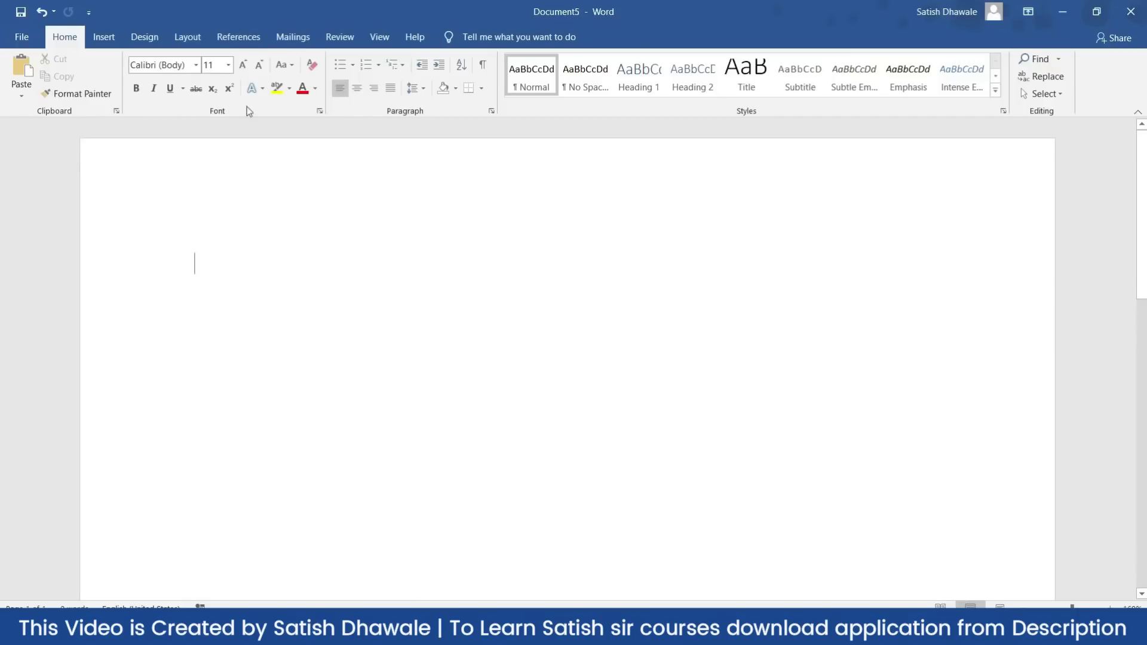
# Step: Open the Office Add-ins store, look through the suggested add-ins and search the store for EMOJI
pyautogui.click(110, 40)
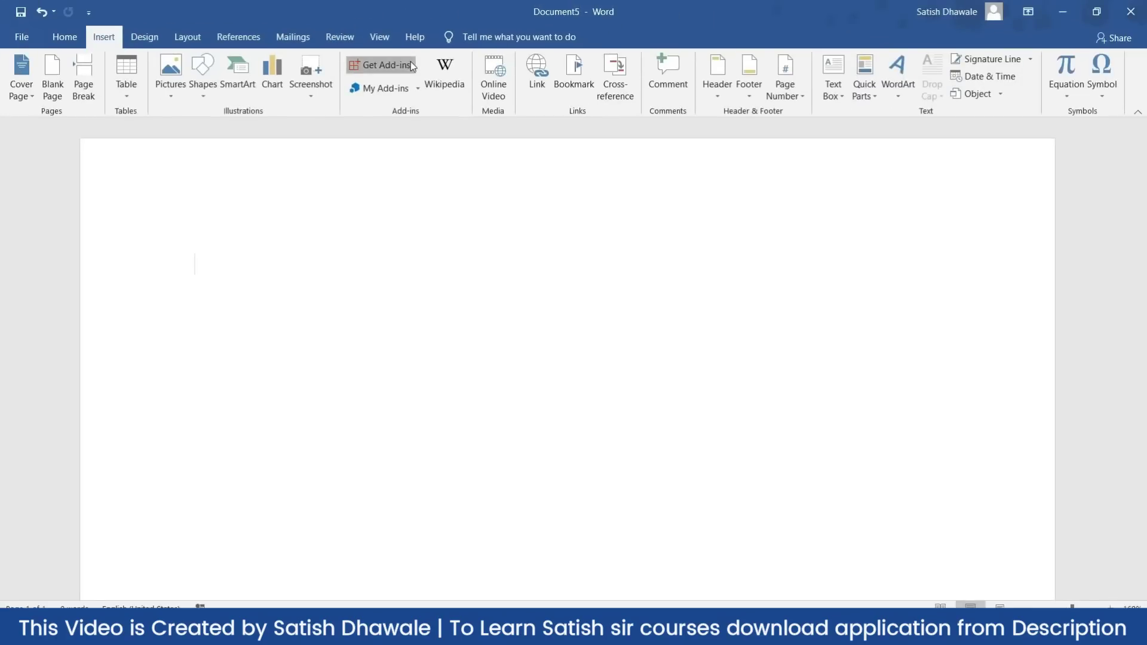
pyautogui.click(411, 66)
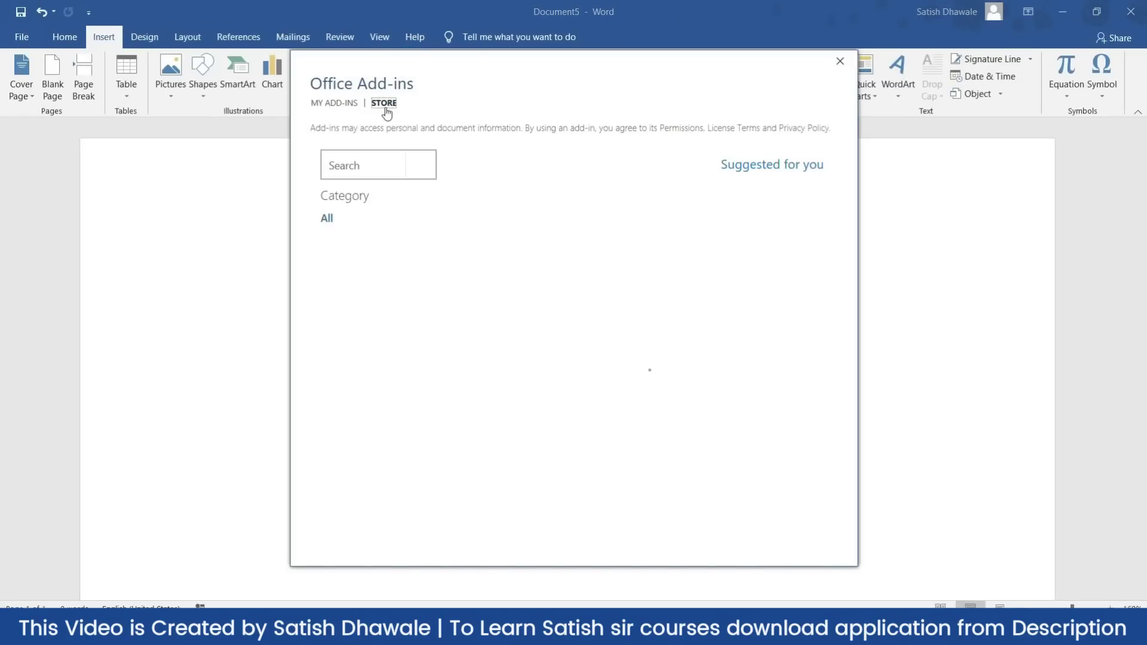
pyautogui.scroll(-10, 651, 302)
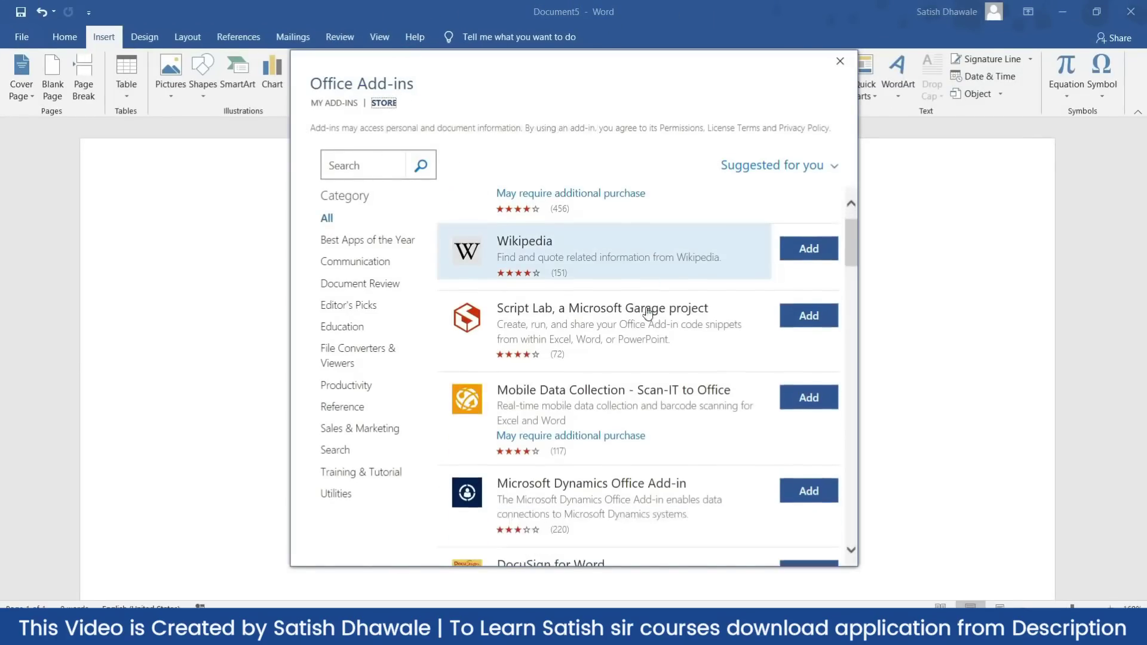
pyautogui.scroll(-10, 643, 326)
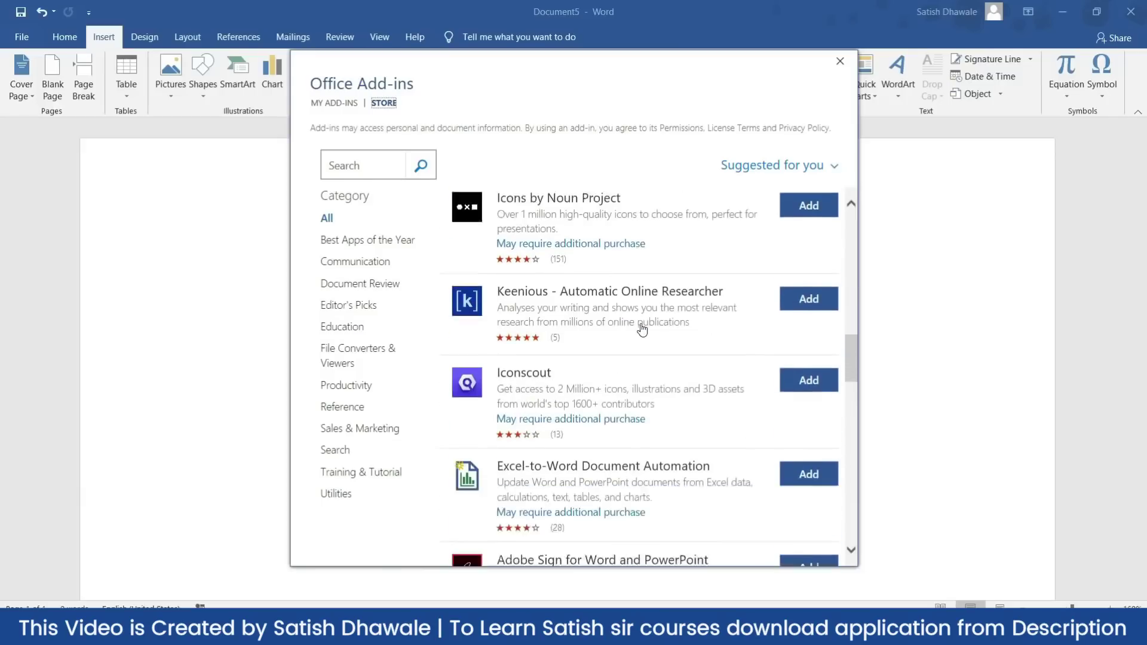
pyautogui.scroll(8, 641, 329)
pyautogui.scroll(10, 641, 332)
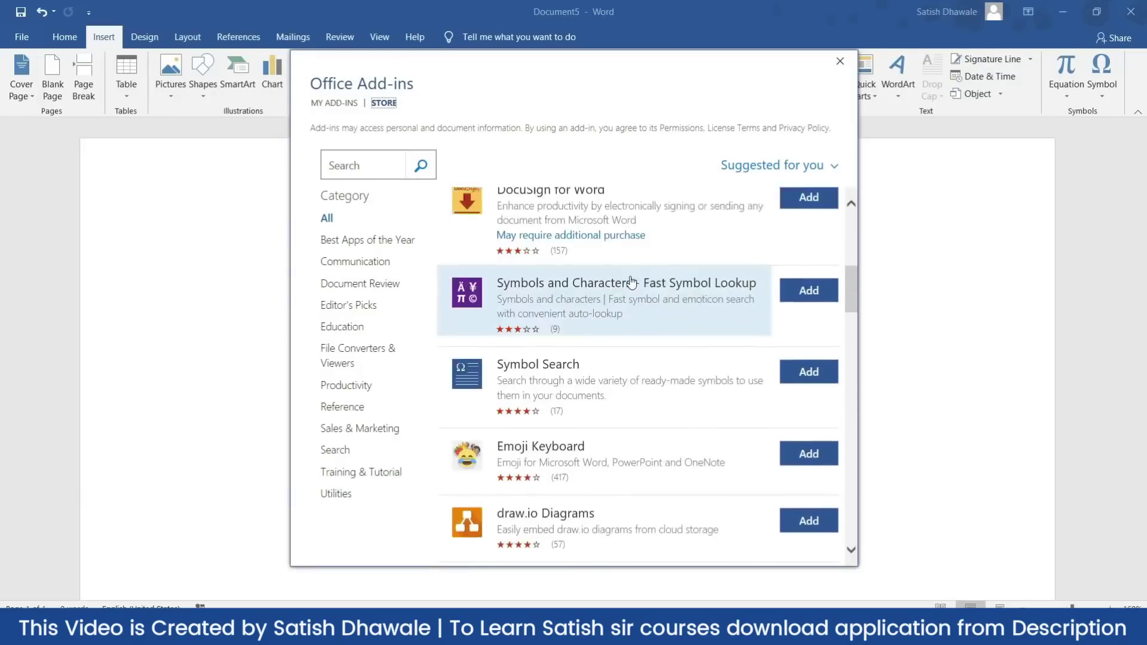
pyautogui.click(360, 164)
pyautogui.write('EM')
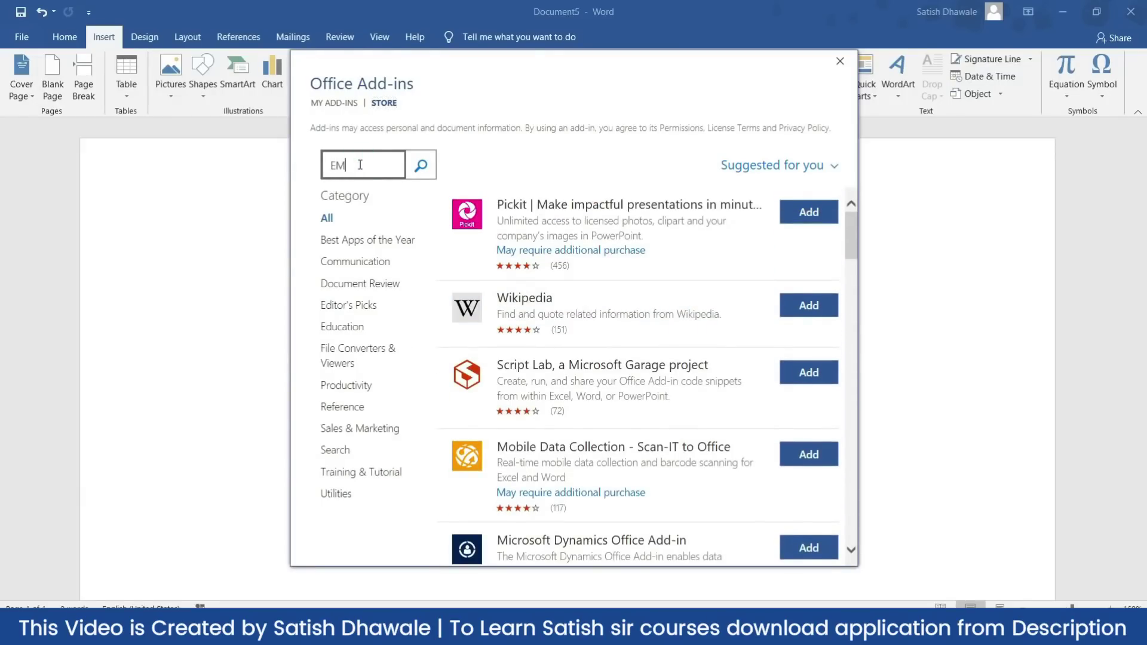
pyautogui.write('OJI')
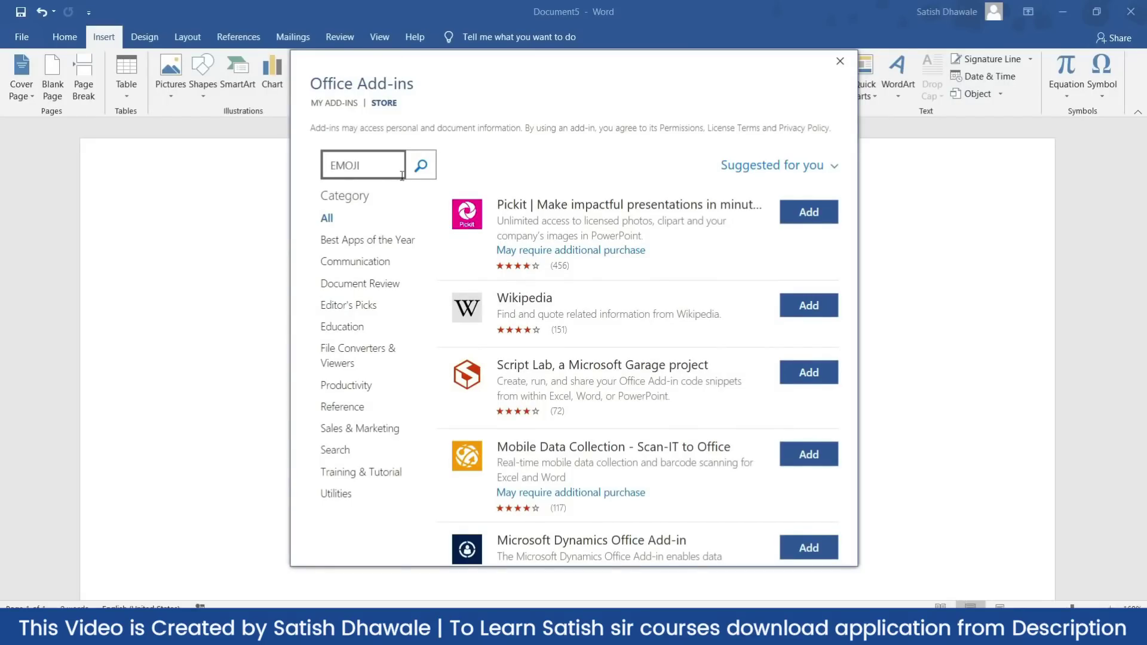
pyautogui.click(422, 167)
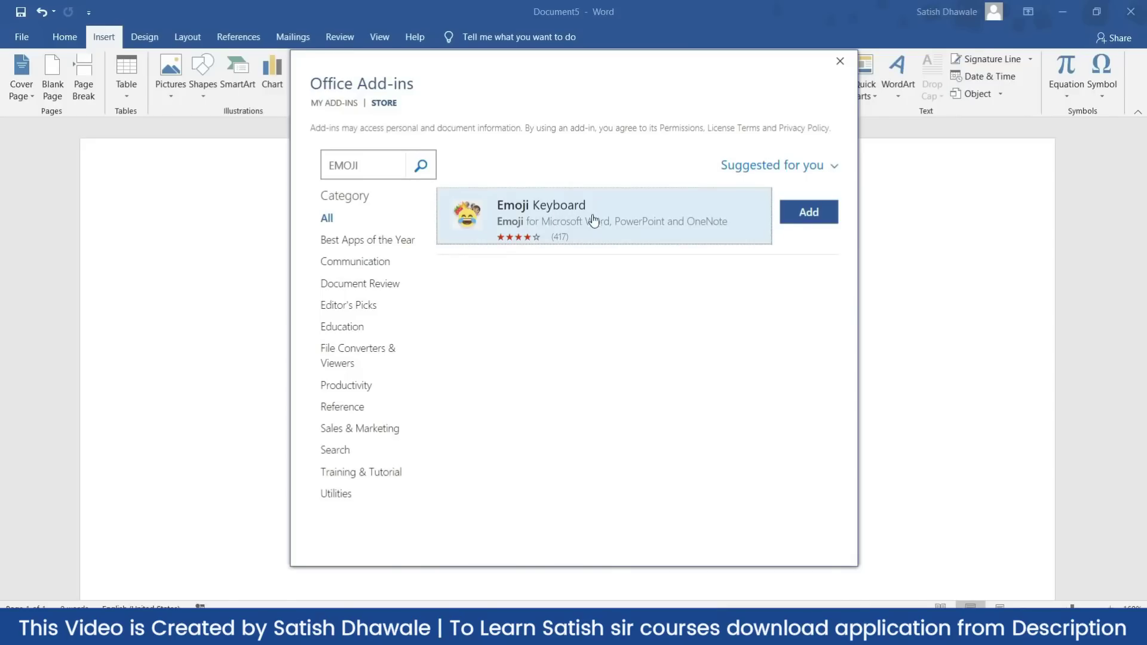
# Step: Add the Emoji Keyboard add-in, accept its license terms and open the emoji keyboard
pyautogui.click(801, 216)
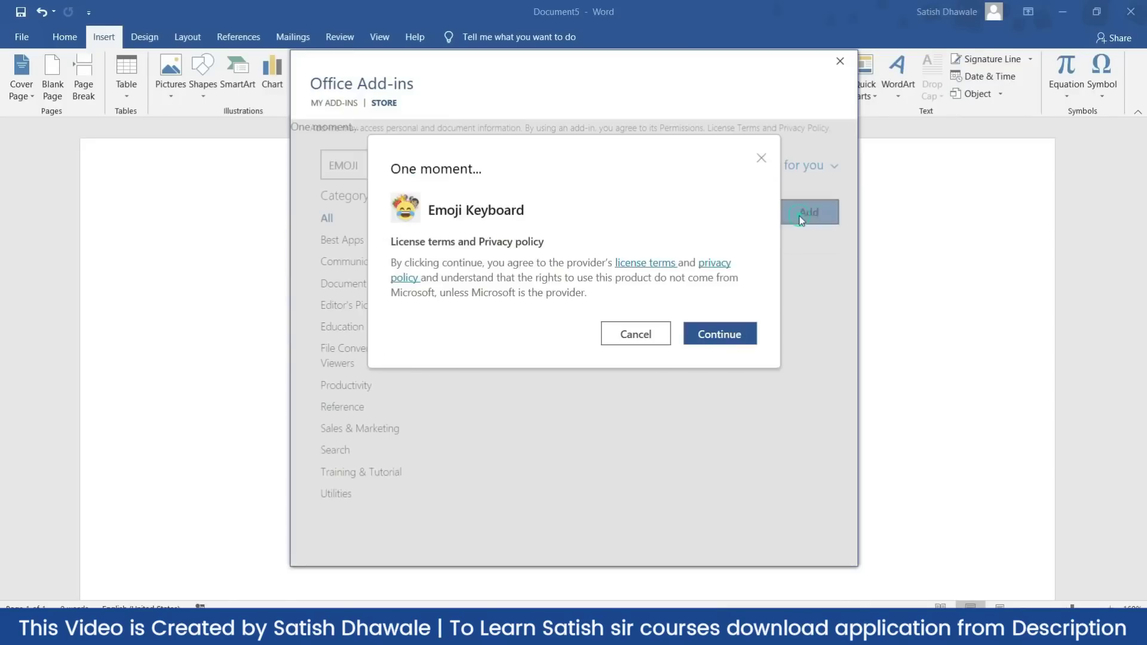
pyautogui.click(717, 340)
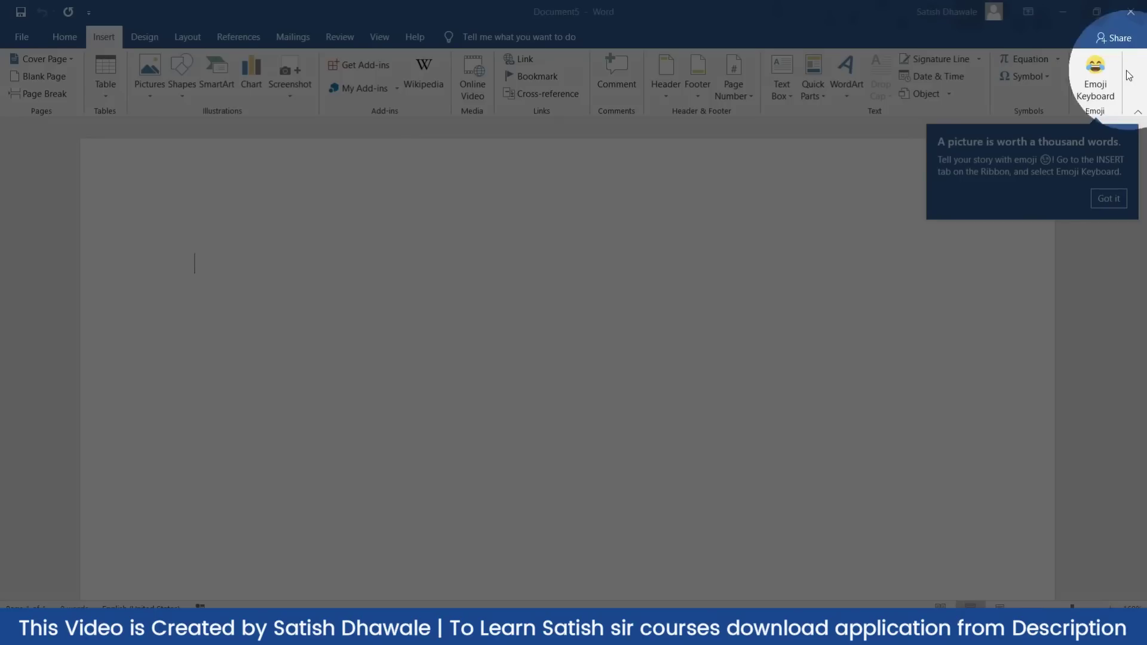
pyautogui.click(1109, 198)
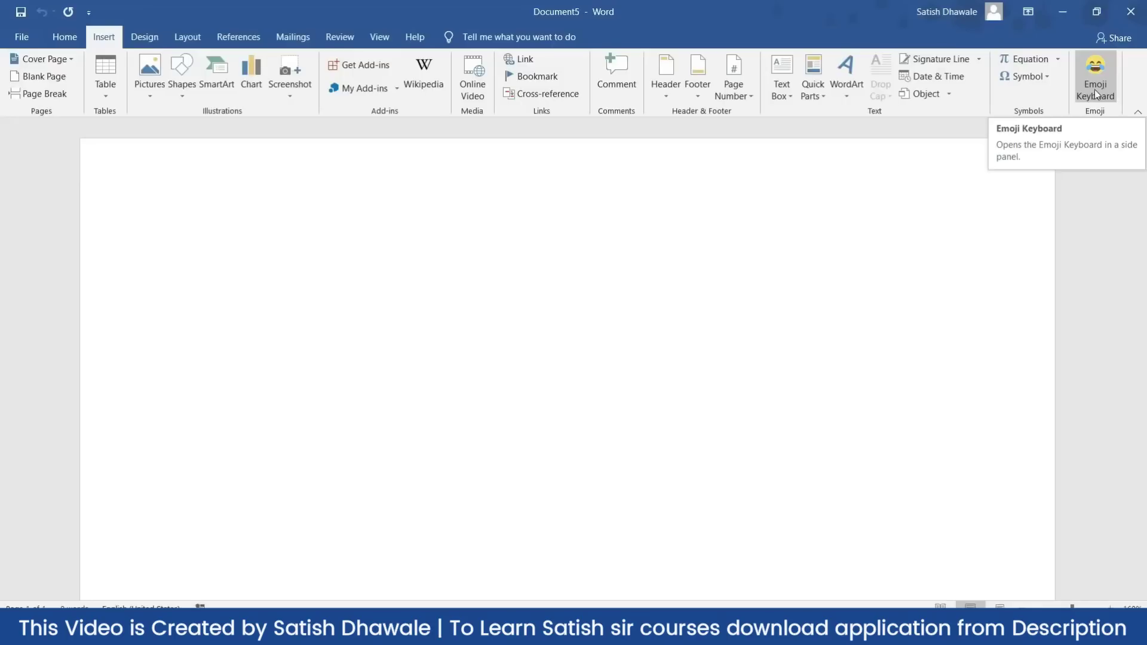
pyautogui.click(1096, 89)
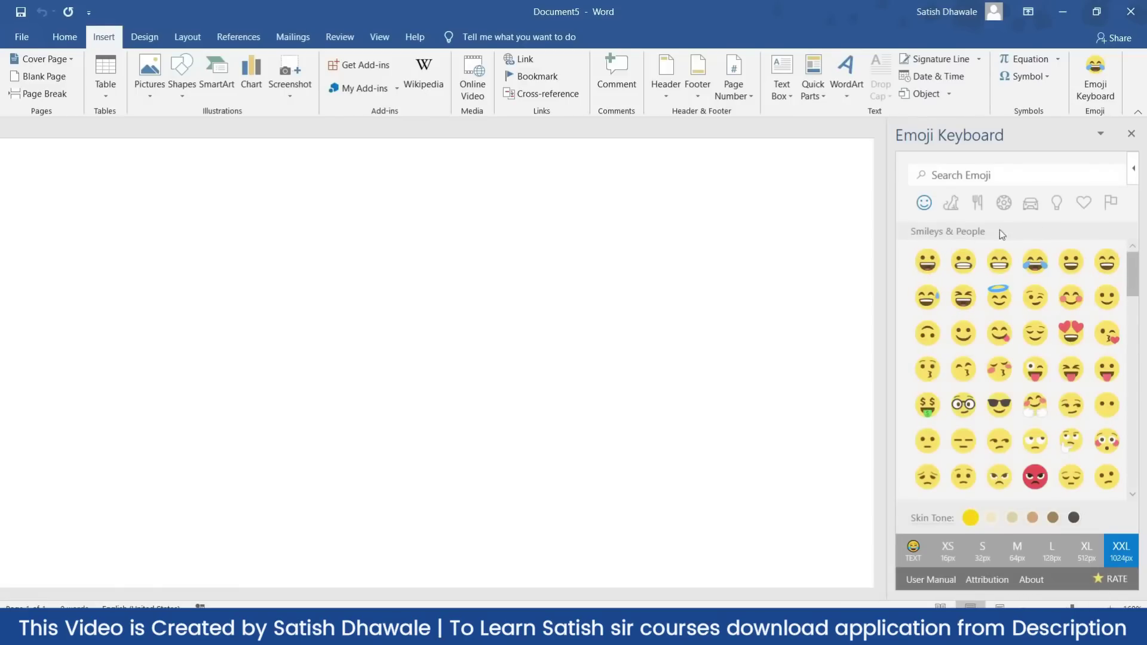
# Step: Look through the emoji categories, including Animals & Nature, Activity, Objects and Symbols
pyautogui.click(955, 207)
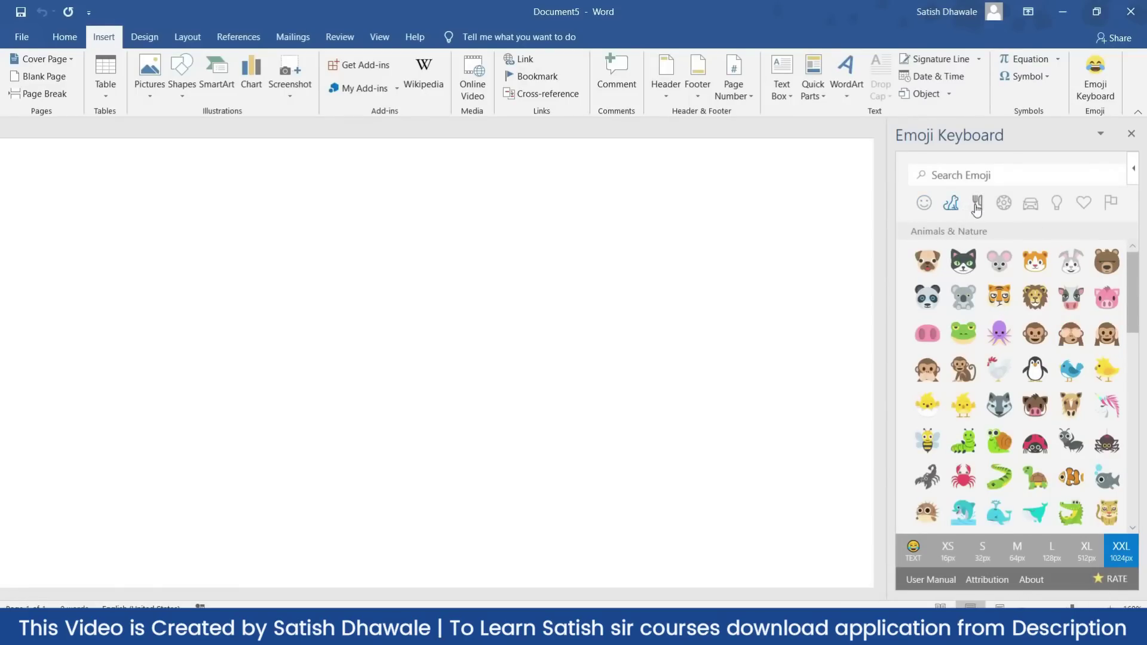
pyautogui.click(924, 207)
pyautogui.click(952, 205)
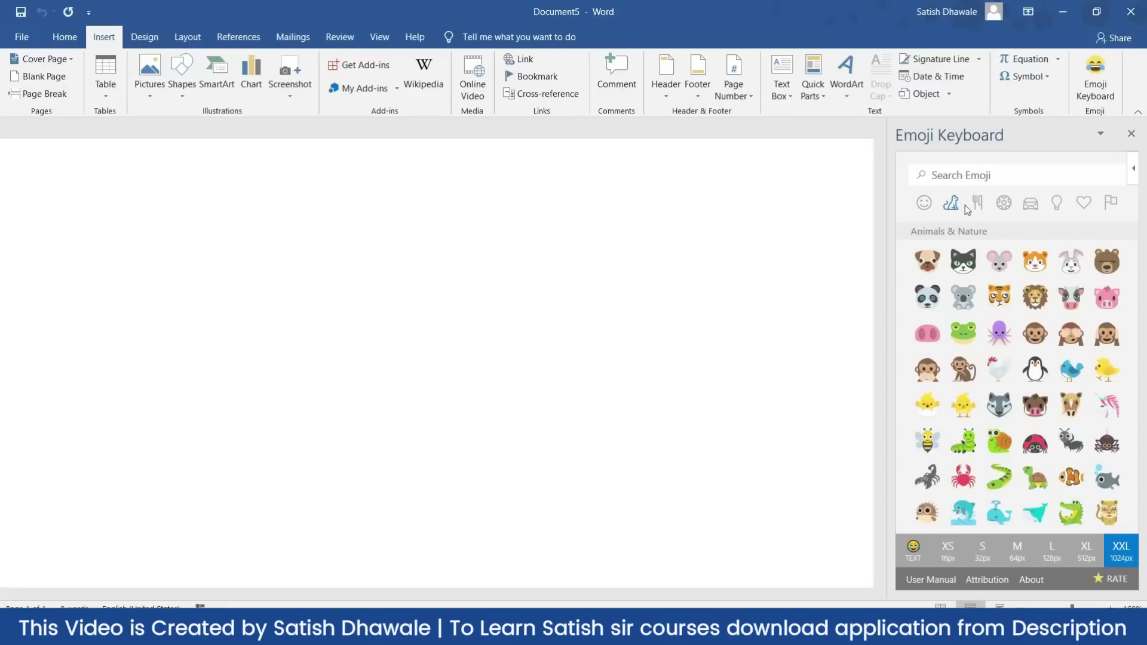
pyautogui.click(977, 205)
pyautogui.click(1003, 204)
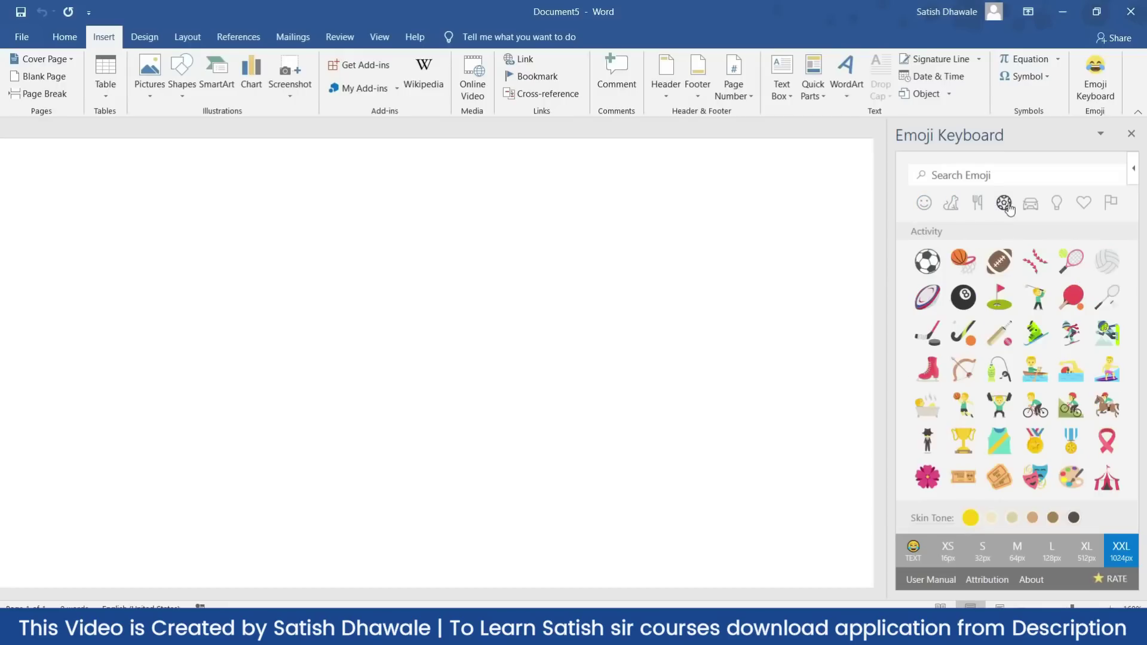
pyautogui.click(1031, 206)
pyautogui.click(1057, 204)
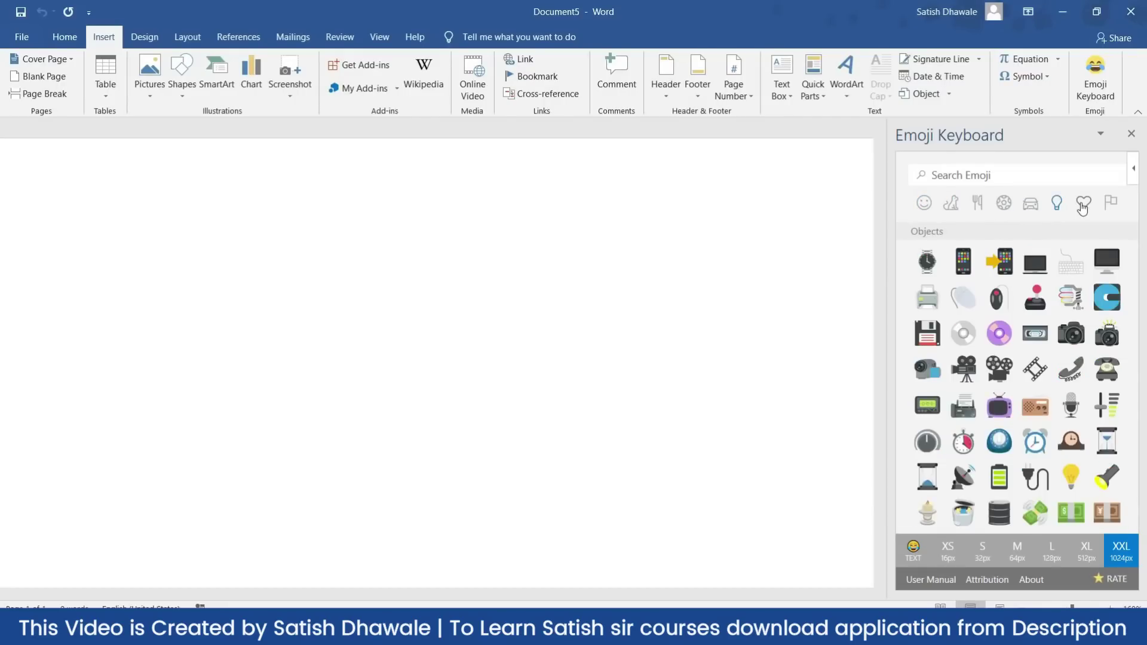
pyautogui.click(1084, 204)
pyautogui.click(1109, 203)
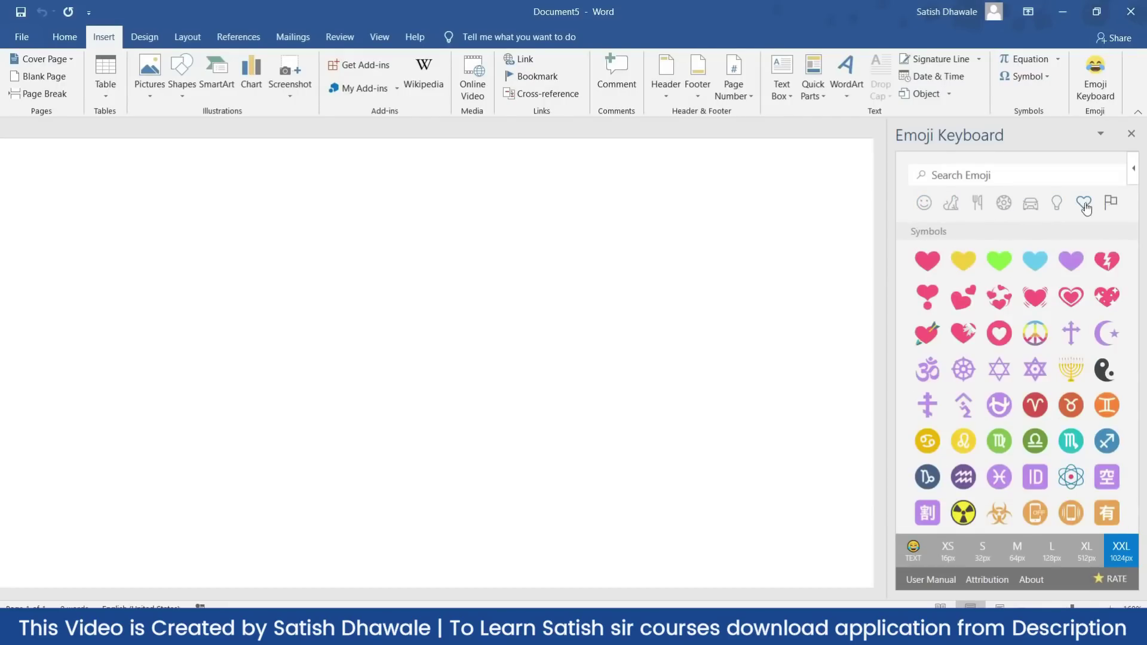
# Step: Insert the first grinning face from Smileys & People into the document at XS size (16px)
pyautogui.click(927, 209)
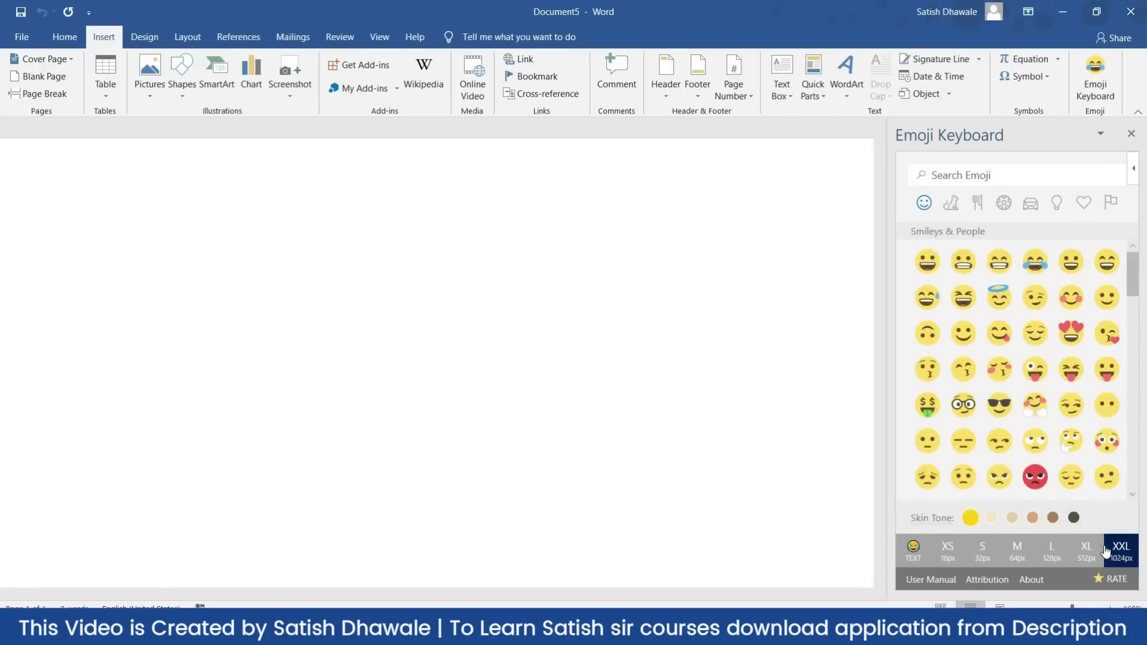
pyautogui.click(948, 550)
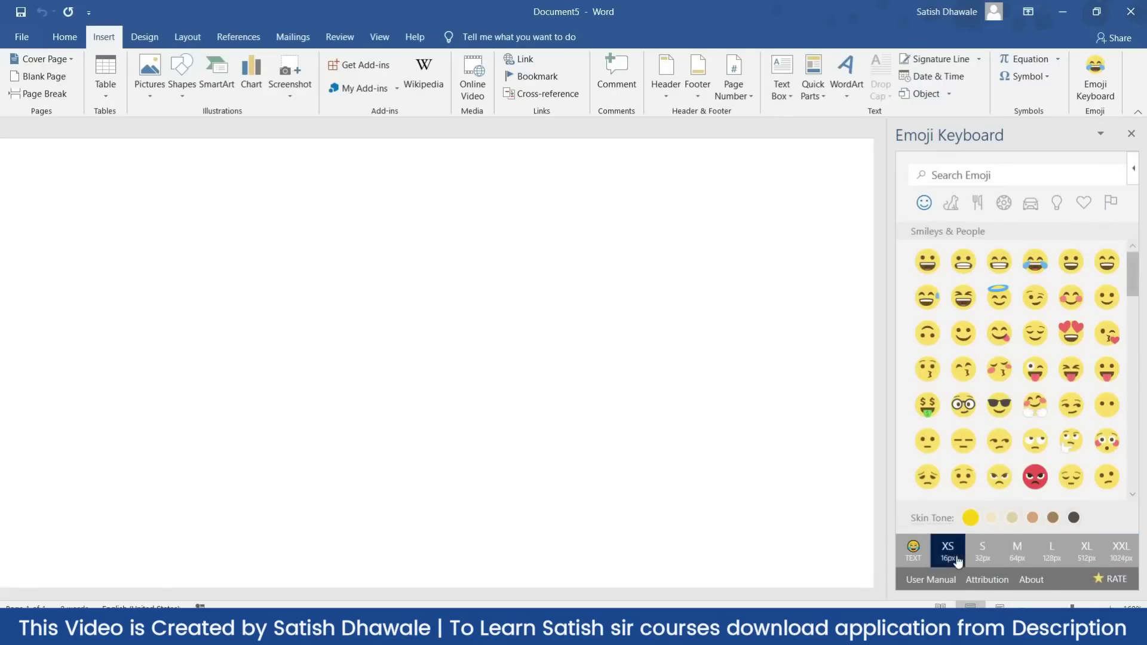
pyautogui.click(927, 261)
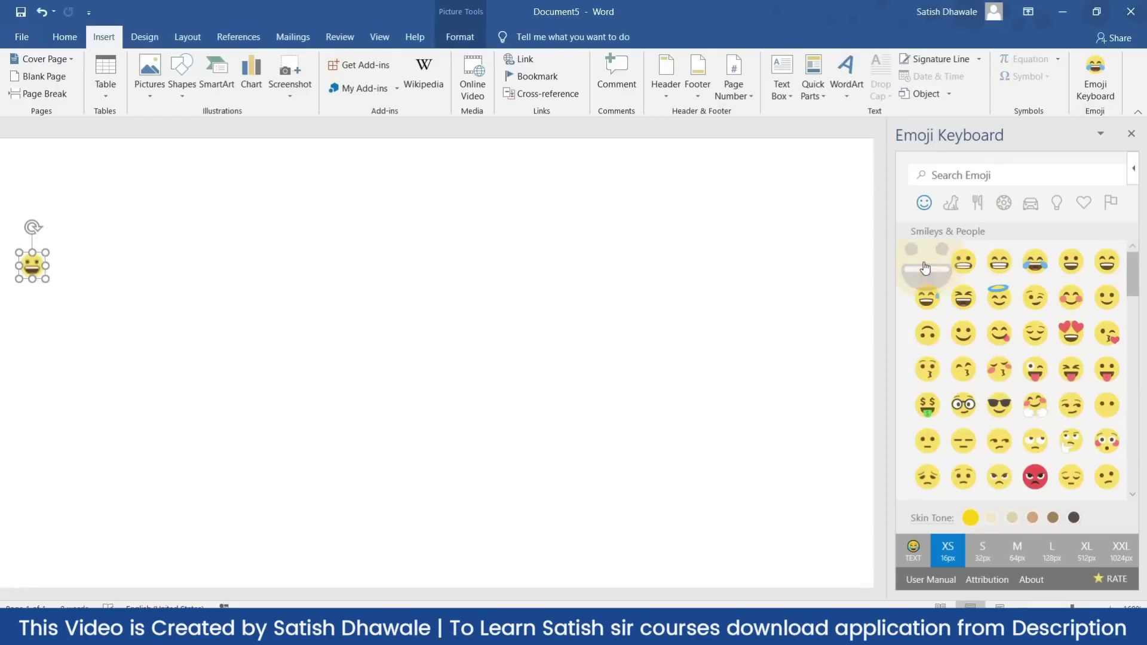
# Step: Insert a beaming face emoji at L size (128px) and the red angry face at XXL size (1024px)
pyautogui.click(1052, 550)
pyautogui.click(964, 271)
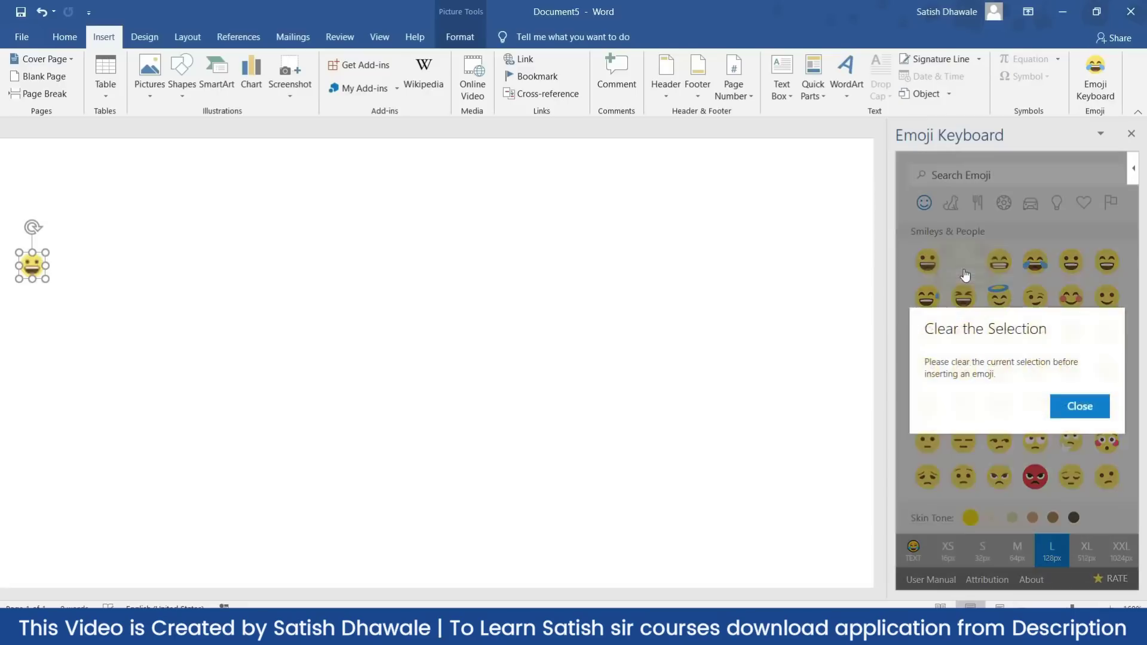
pyautogui.click(238, 272)
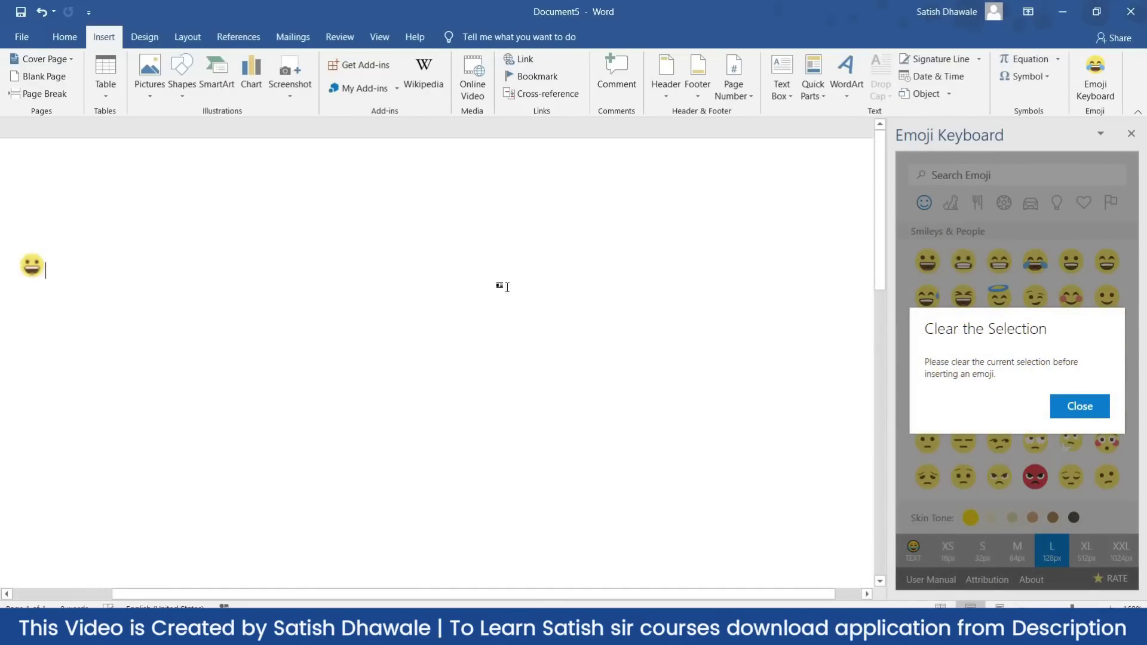
pyautogui.click(1081, 406)
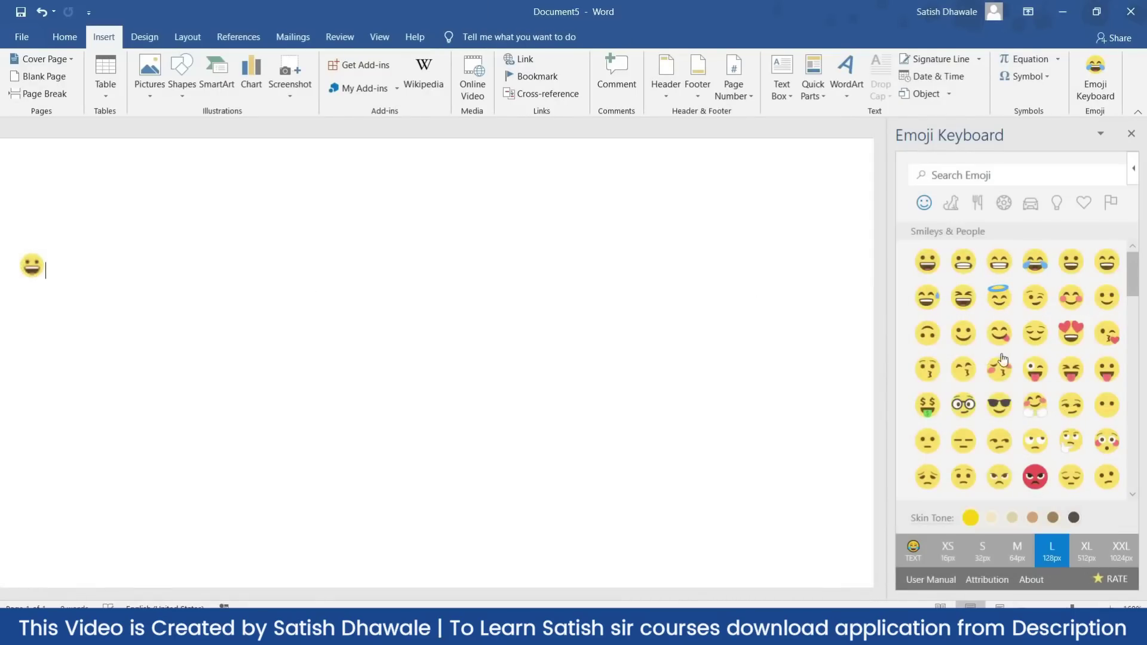
pyautogui.click(999, 263)
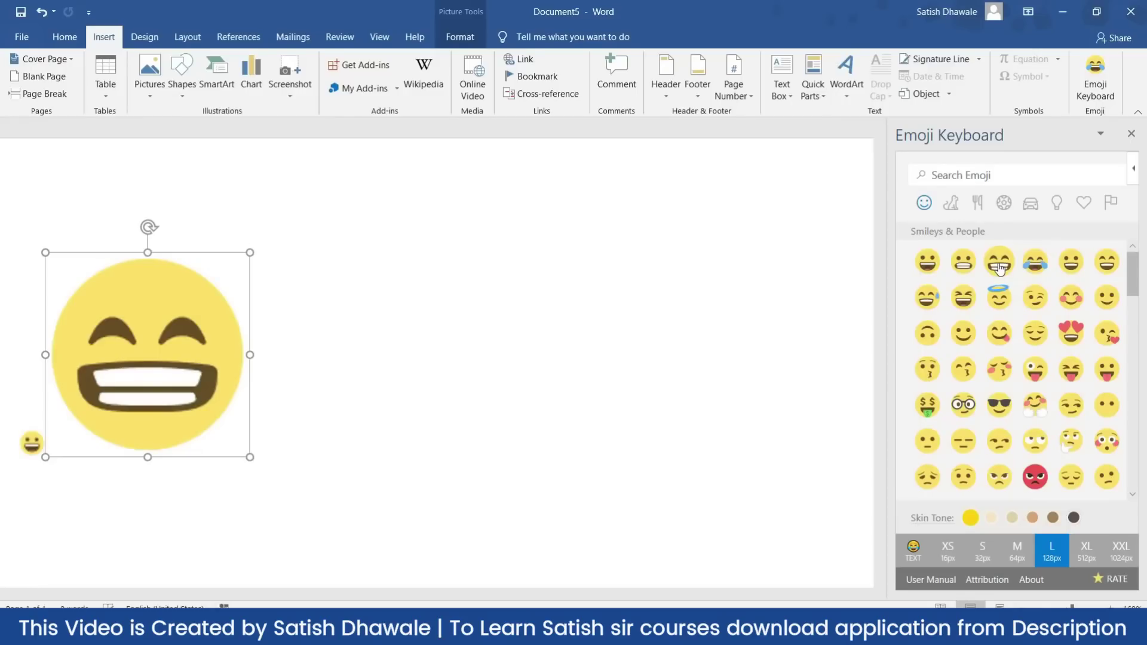
pyautogui.click(492, 440)
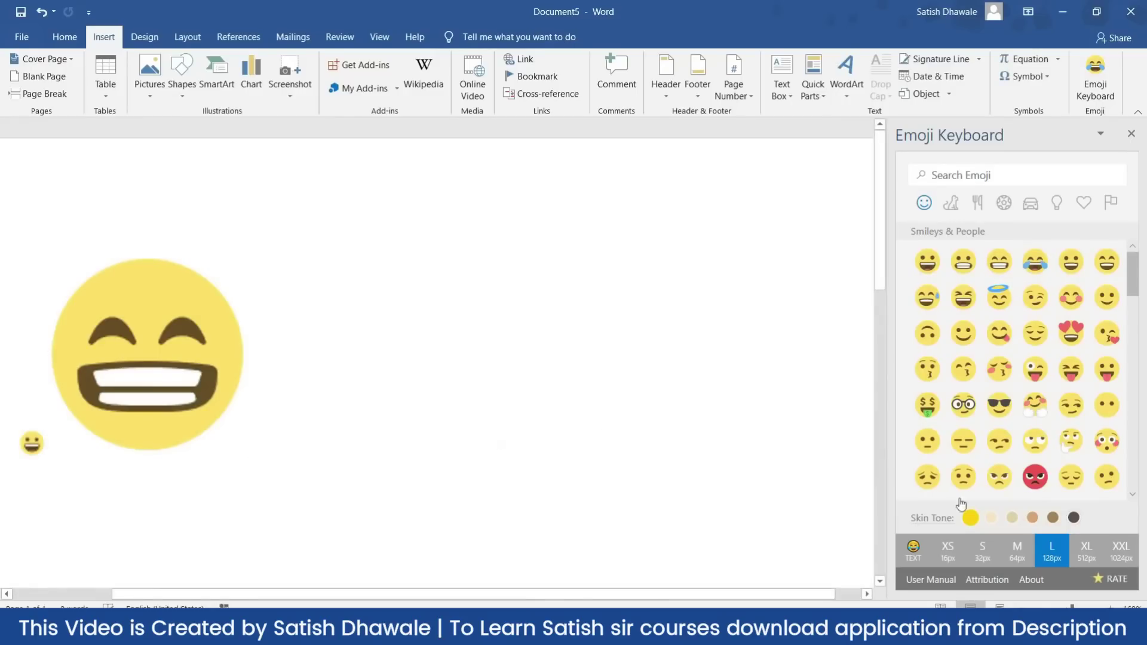
pyautogui.click(1121, 553)
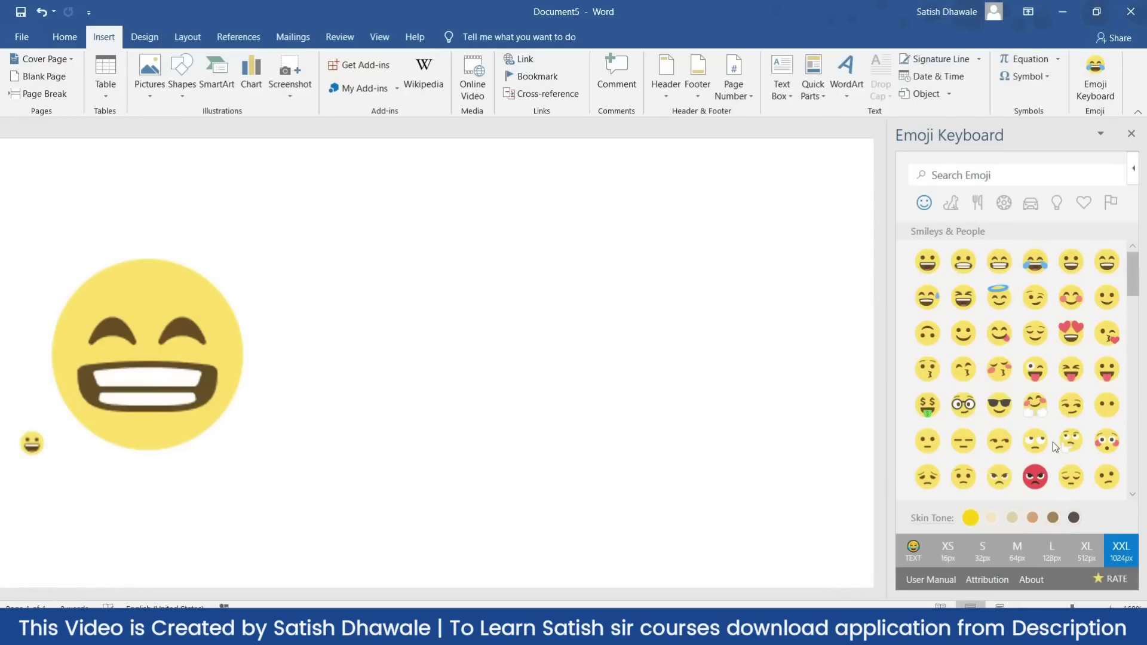
pyautogui.click(1035, 477)
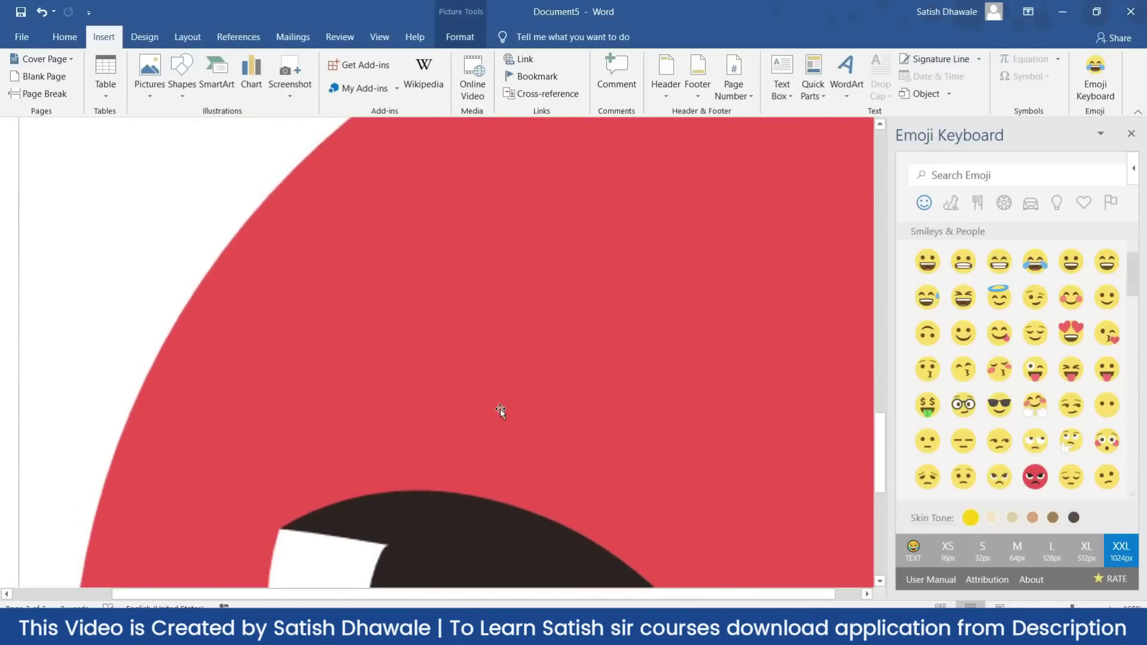
# Step: Delete all the inserted emojis from the document and close the Emoji Keyboard
pyautogui.press('Delete')
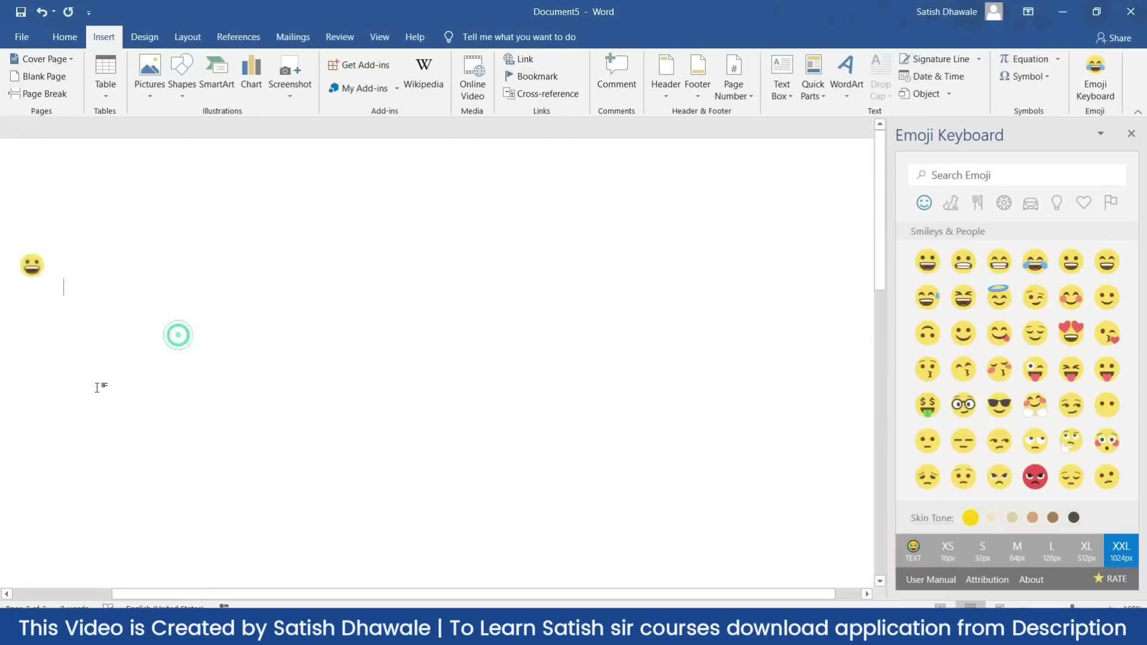
pyautogui.press('BackSpace')
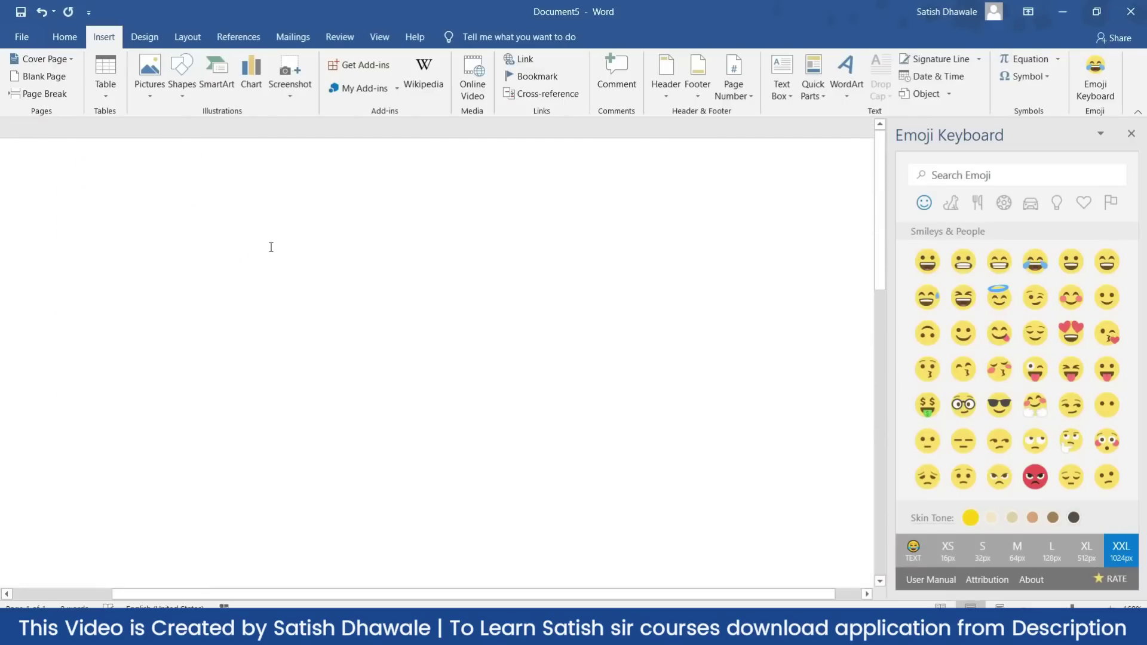
pyautogui.click(1133, 134)
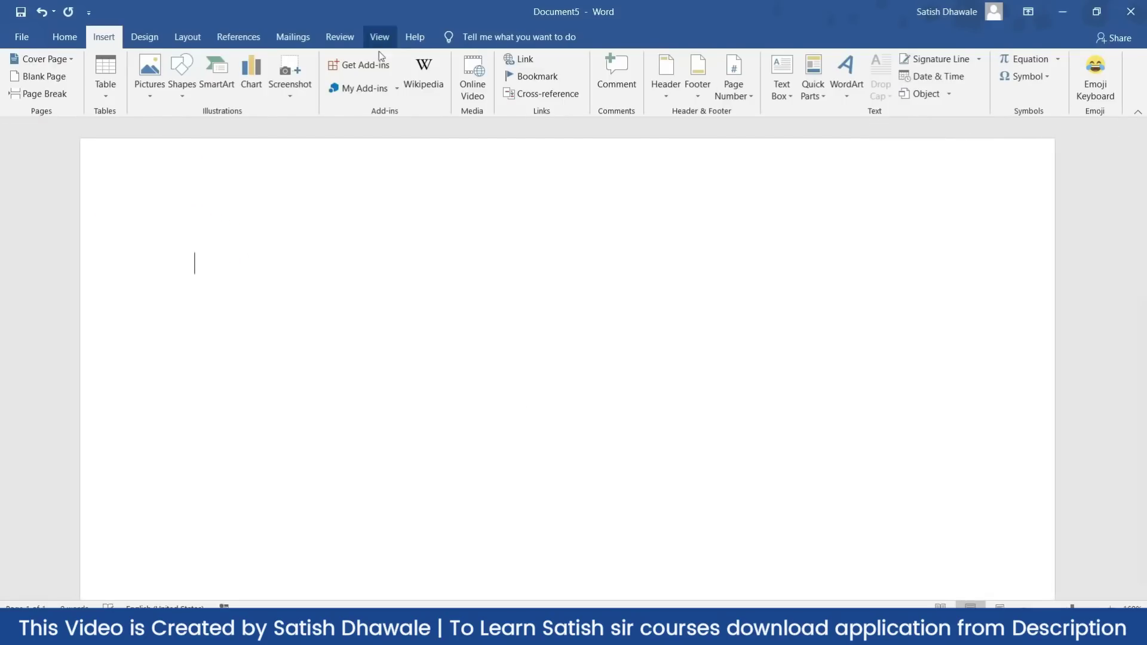
# Step: Add the Symbol Search add-in from the Office Add-ins store and accept its license terms
pyautogui.click(361, 65)
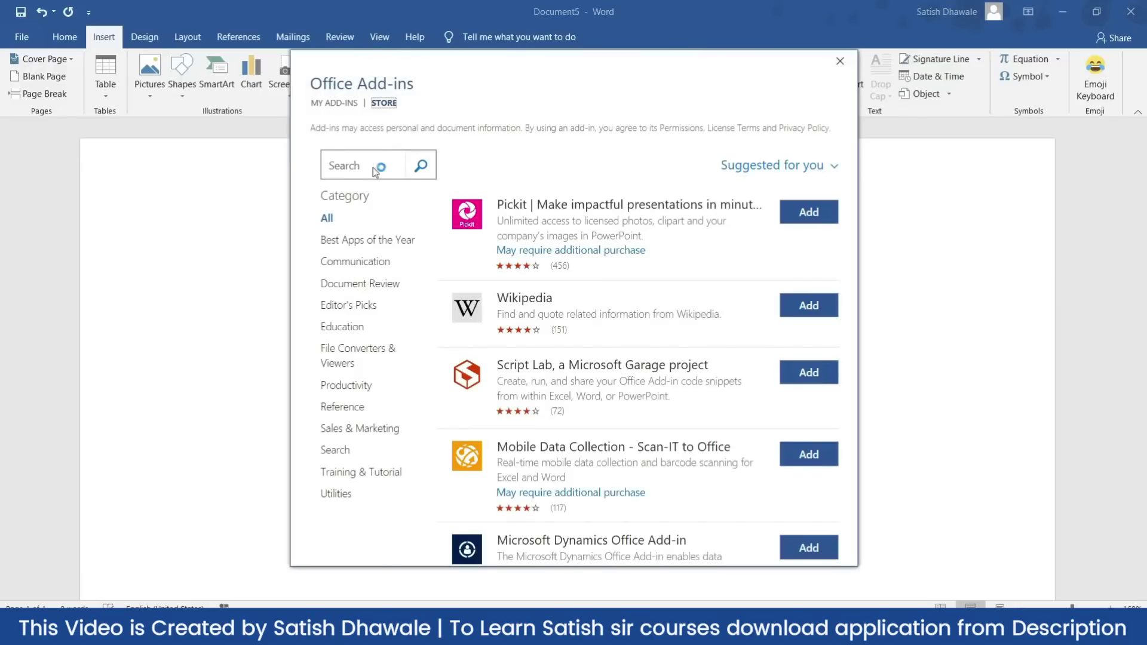
pyautogui.click(385, 167)
pyautogui.scroll(-10, 595, 314)
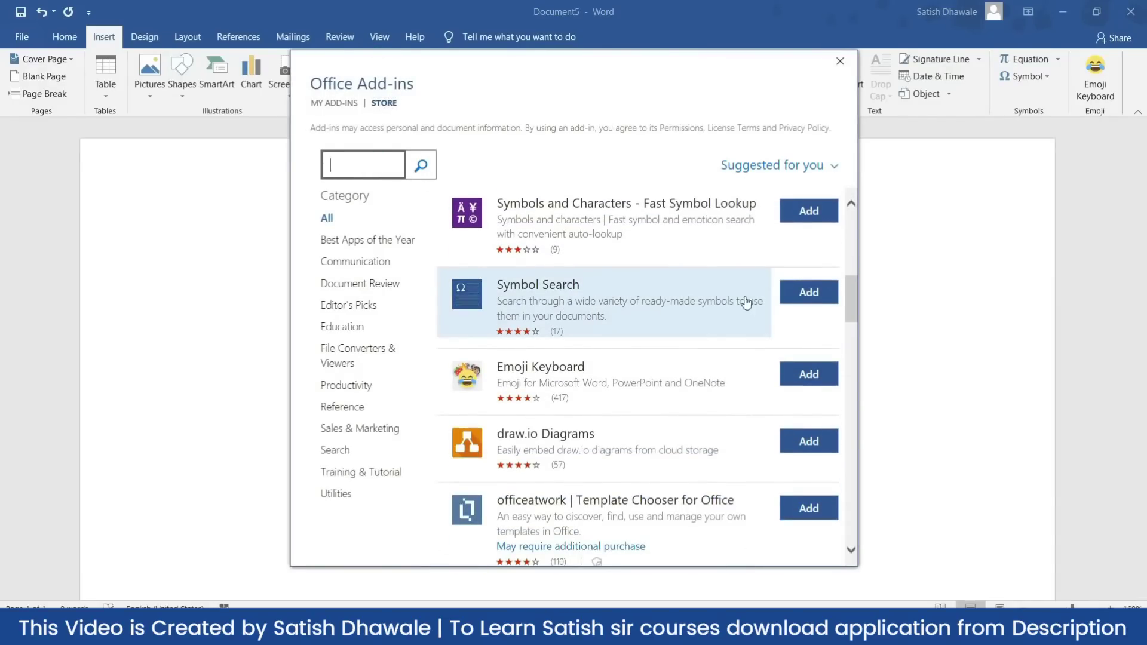
pyautogui.click(805, 294)
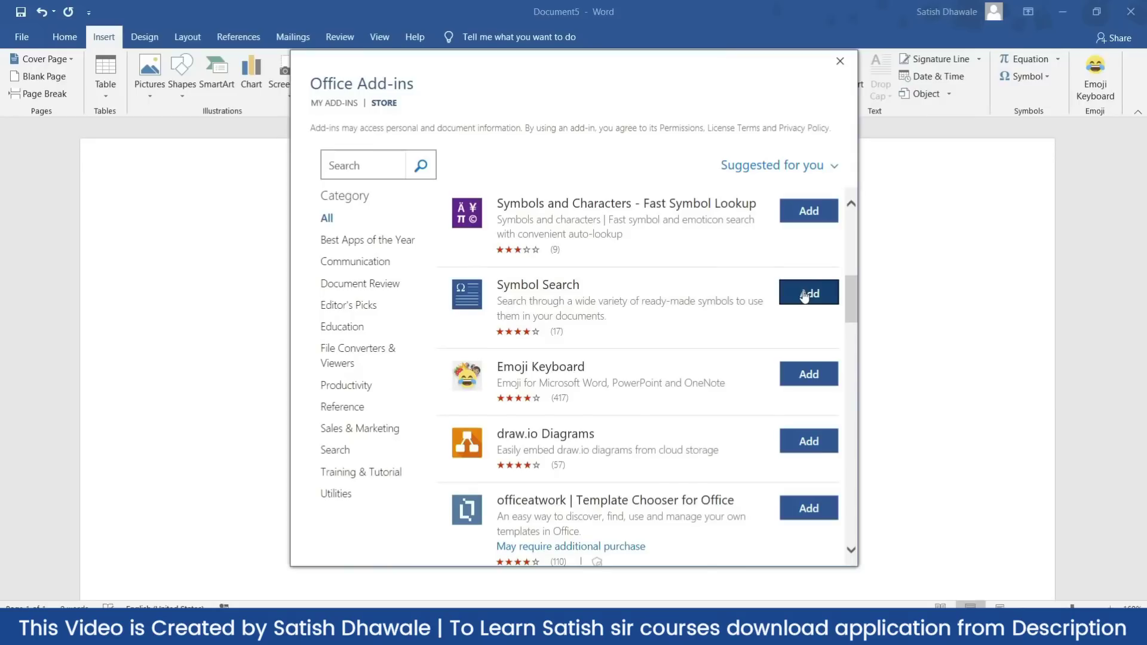
pyautogui.click(463, 426)
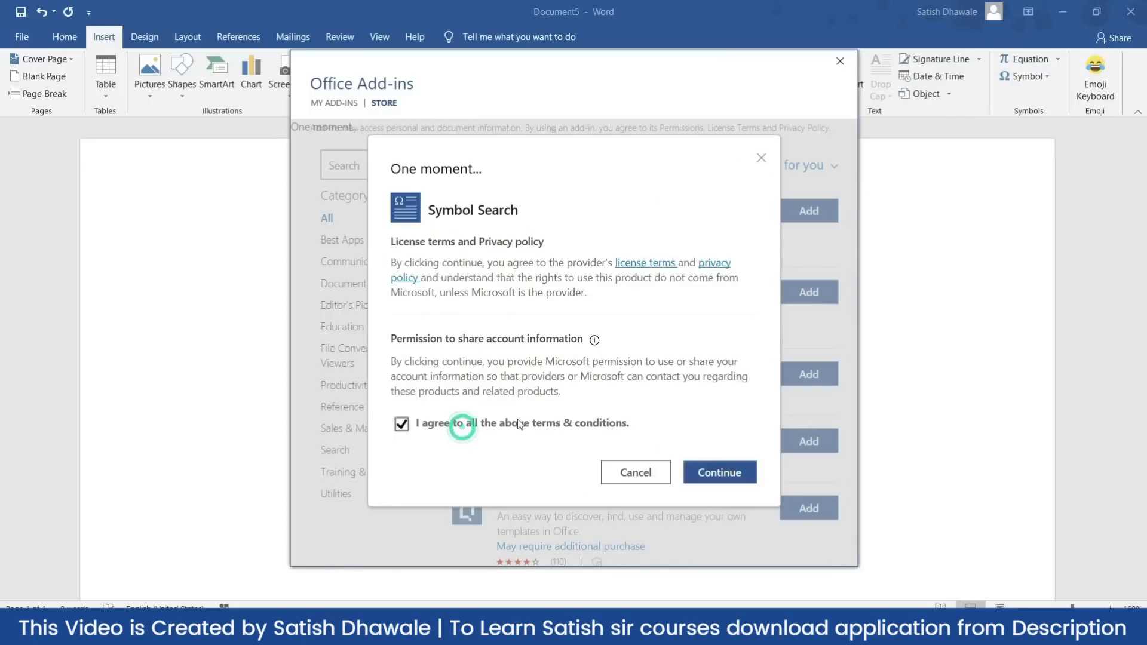
pyautogui.click(717, 472)
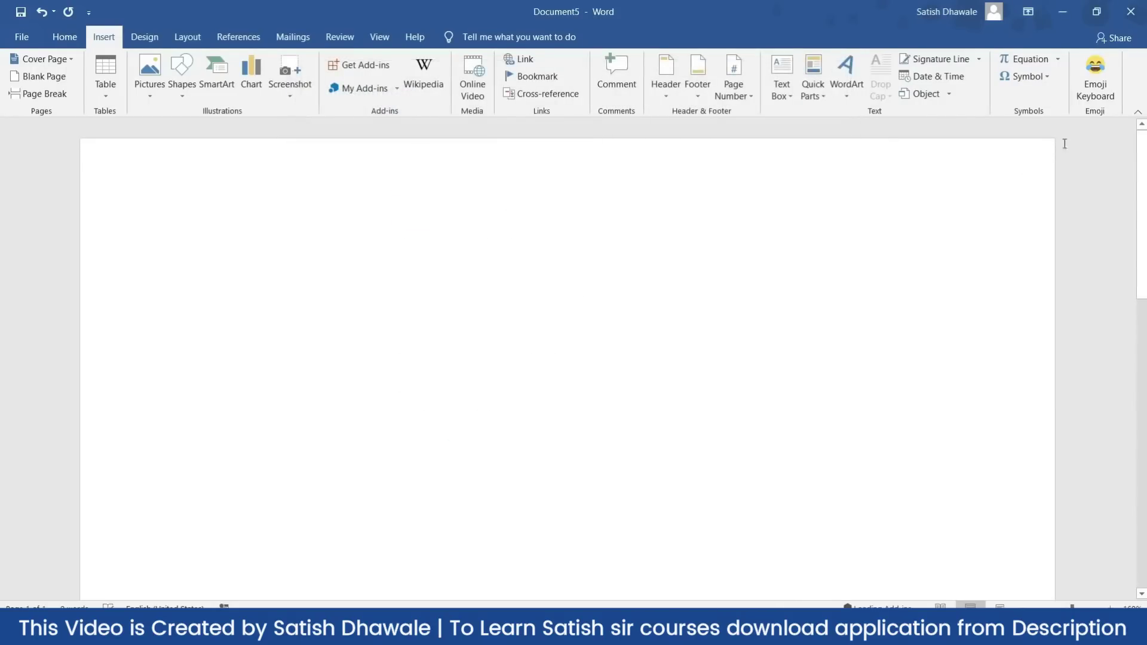
pyautogui.click(1109, 212)
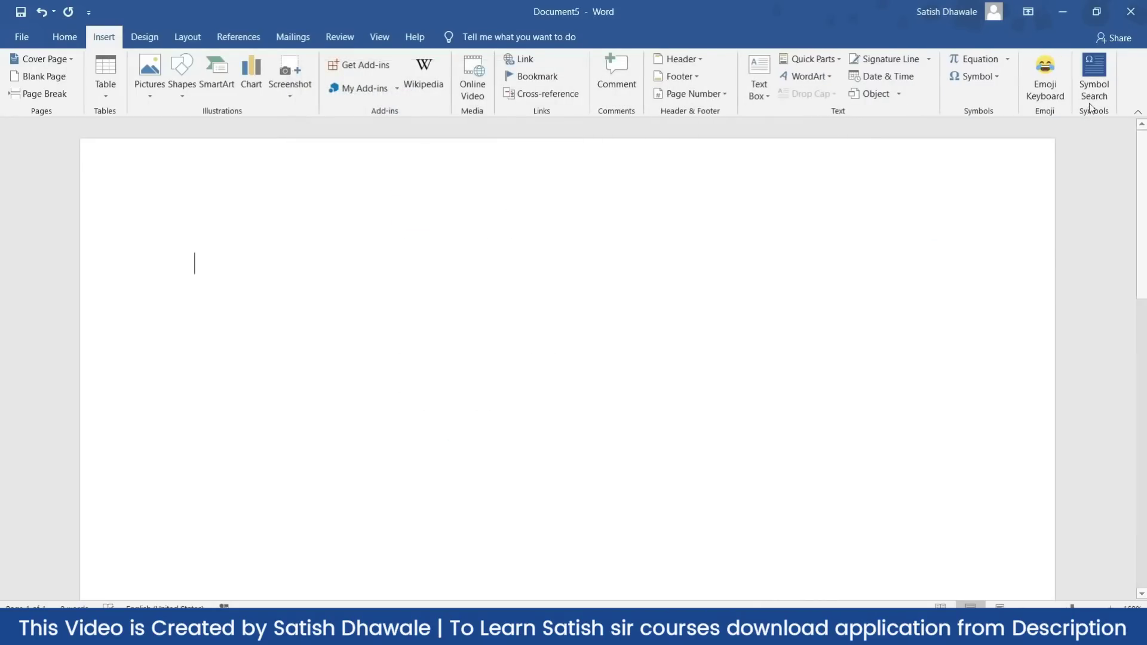
# Step: Open Symbol Search and look through its symbol categories and the symbols in the Animals category
pyautogui.click(1092, 102)
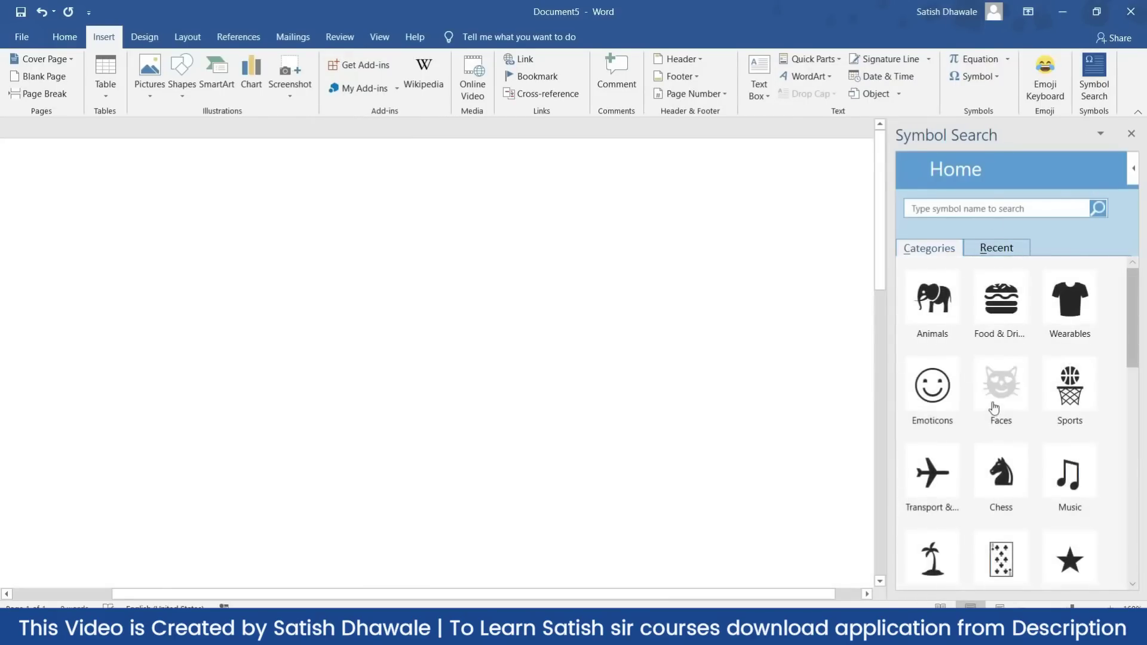
pyautogui.scroll(-3, 994, 408)
pyautogui.scroll(-6, 994, 409)
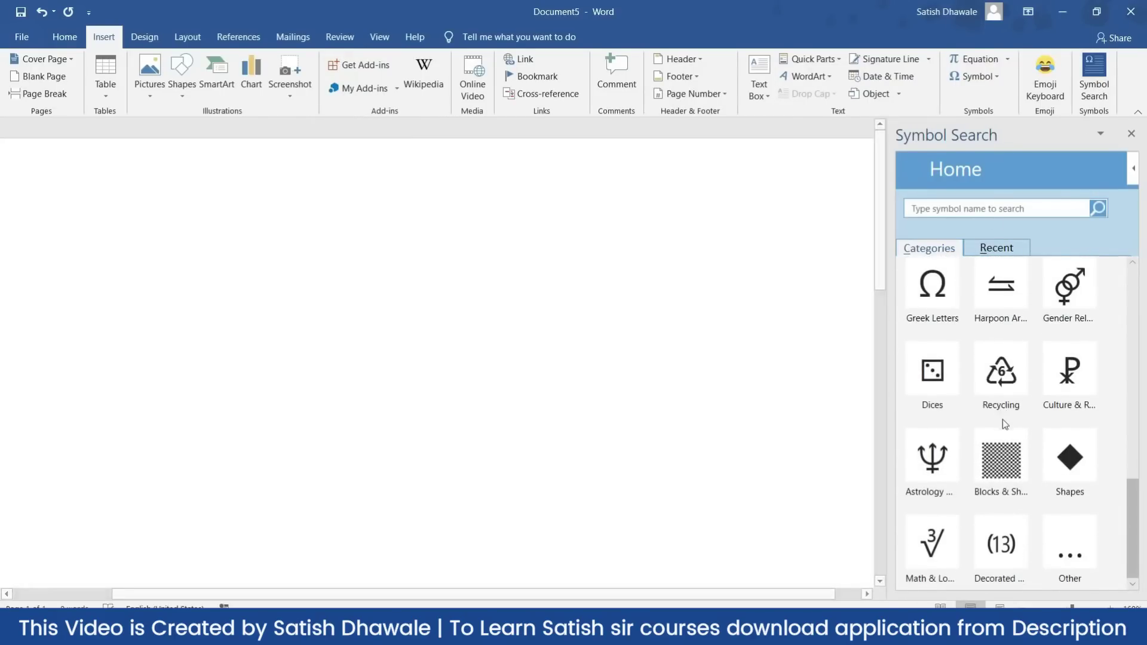
pyautogui.scroll(3, 1010, 431)
pyautogui.scroll(5, 1022, 449)
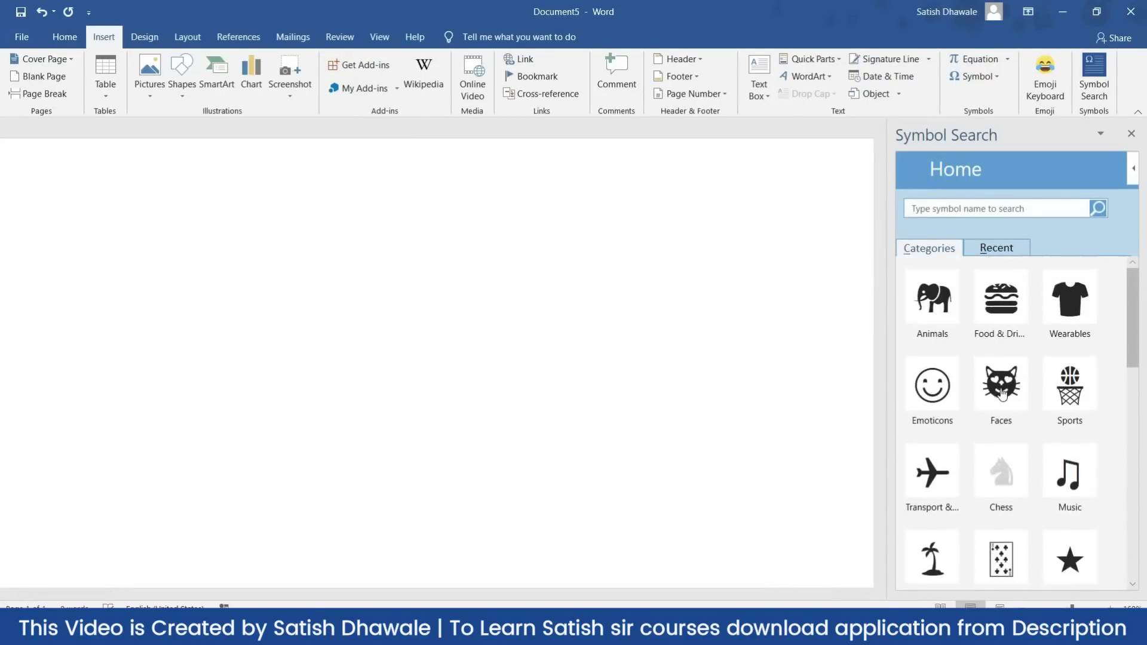
pyautogui.click(949, 312)
pyautogui.scroll(-8, 986, 386)
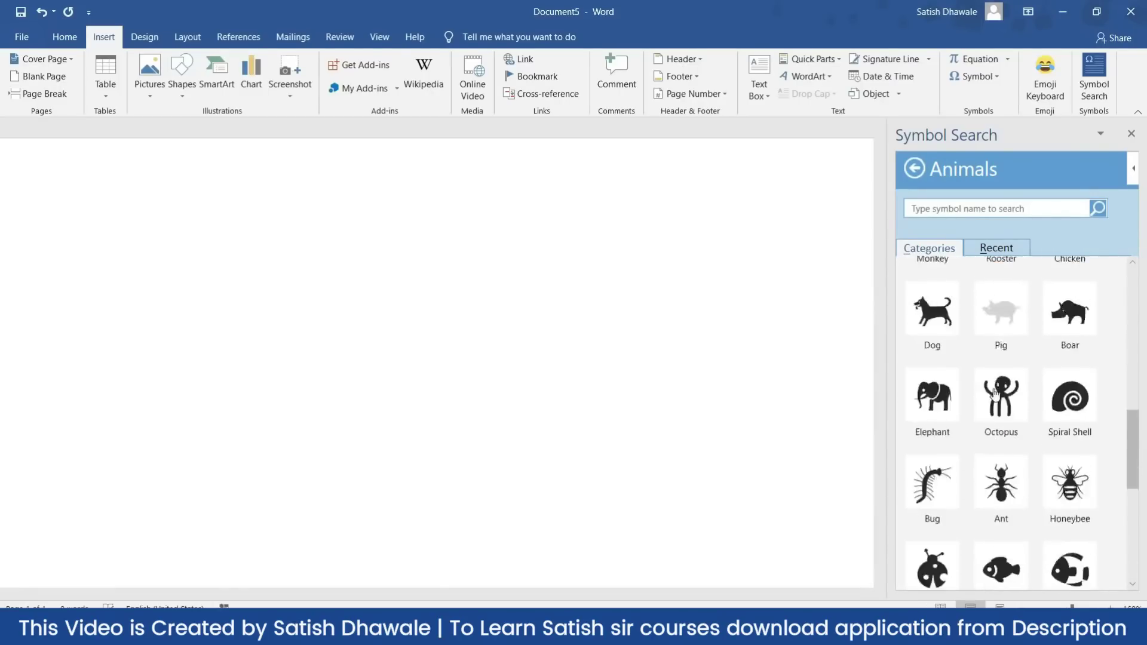
pyautogui.scroll(-4, 995, 393)
pyautogui.scroll(-1, 995, 394)
pyautogui.scroll(12, 1027, 387)
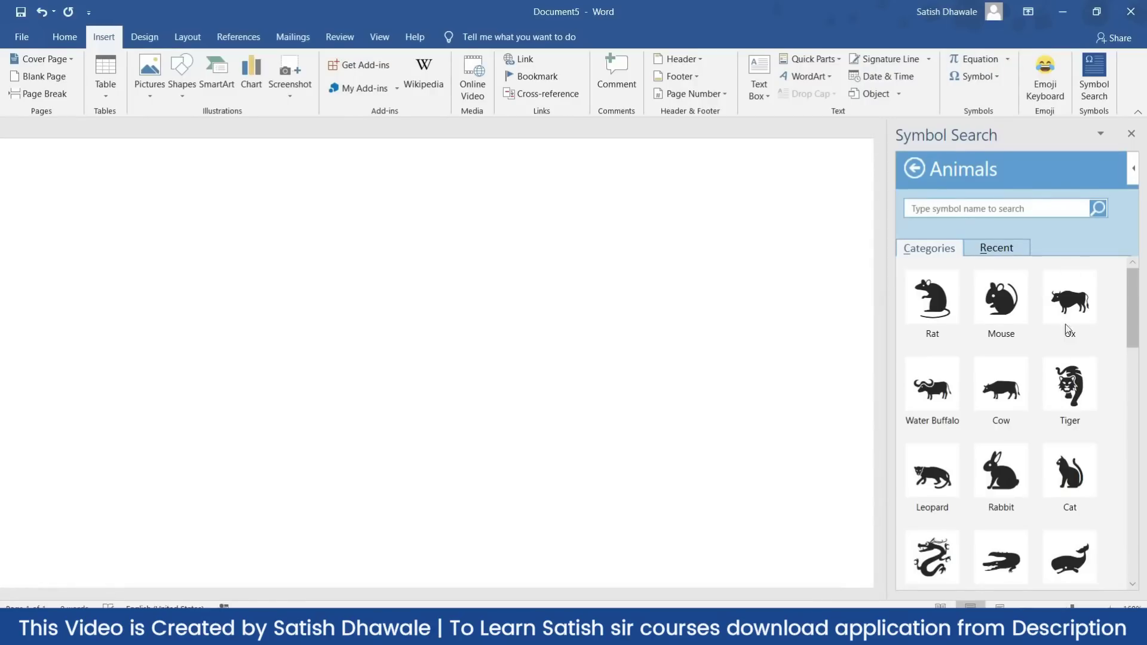
# Step: Remove the Emoji Keyboard add-in from the installed add-ins
pyautogui.click(366, 92)
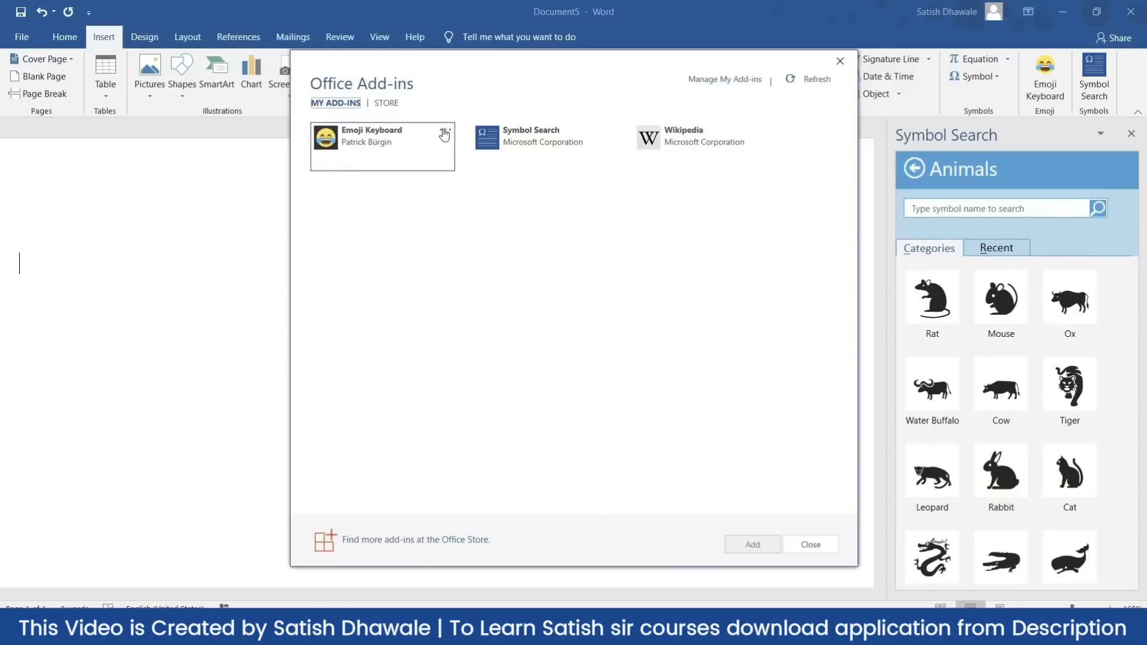
pyautogui.click(444, 131)
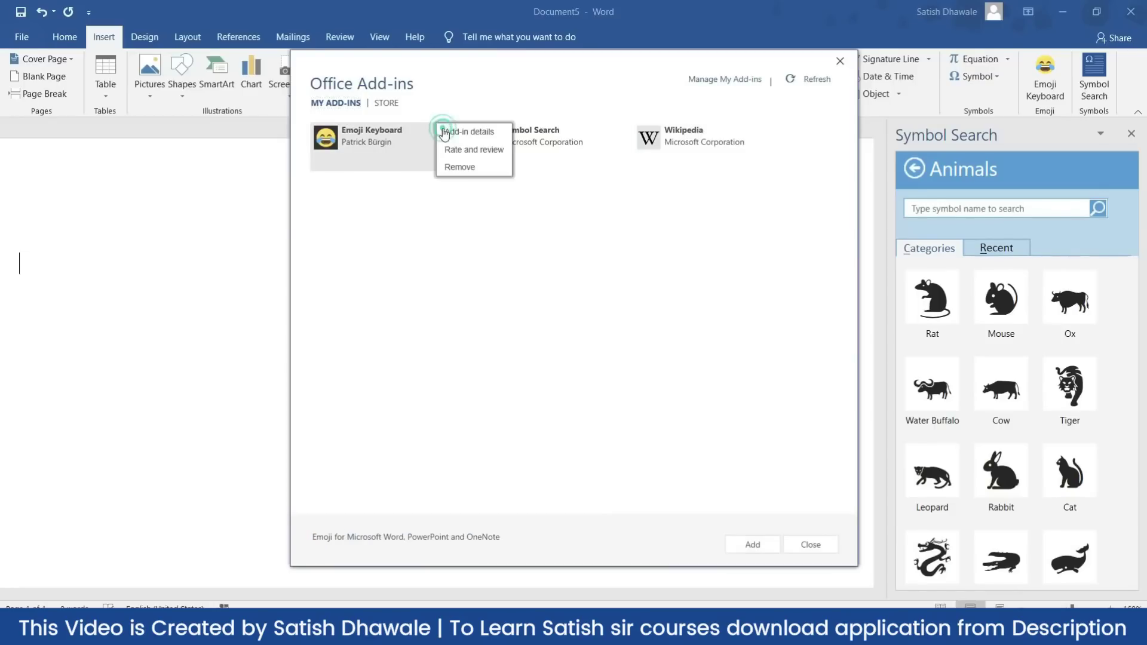
pyautogui.click(455, 169)
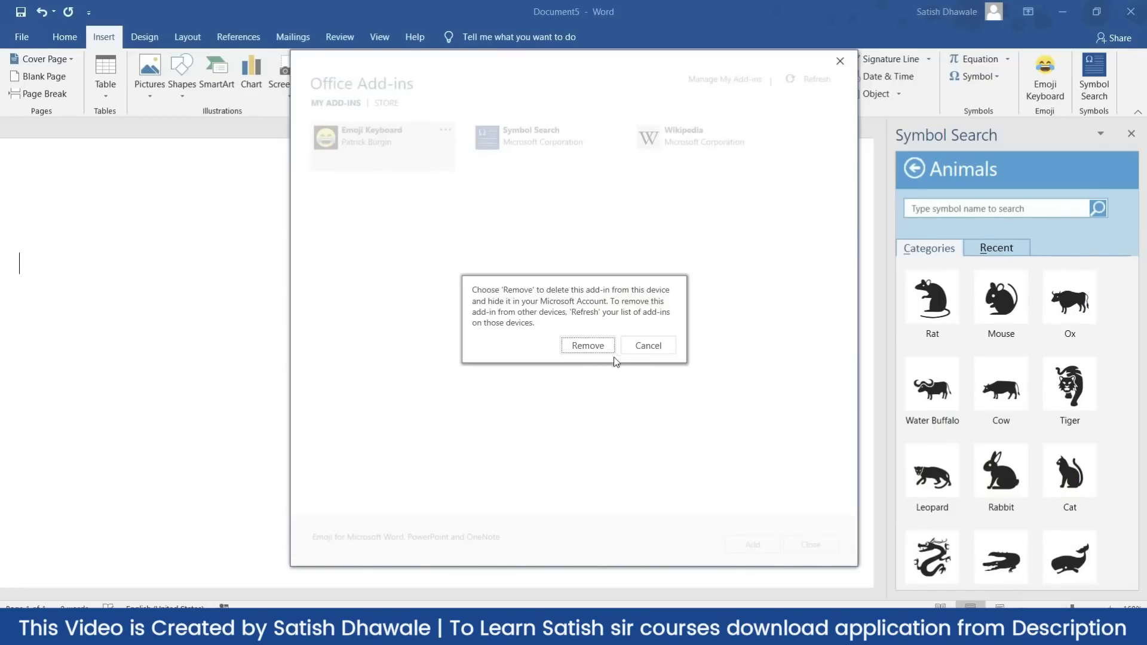
pyautogui.click(590, 346)
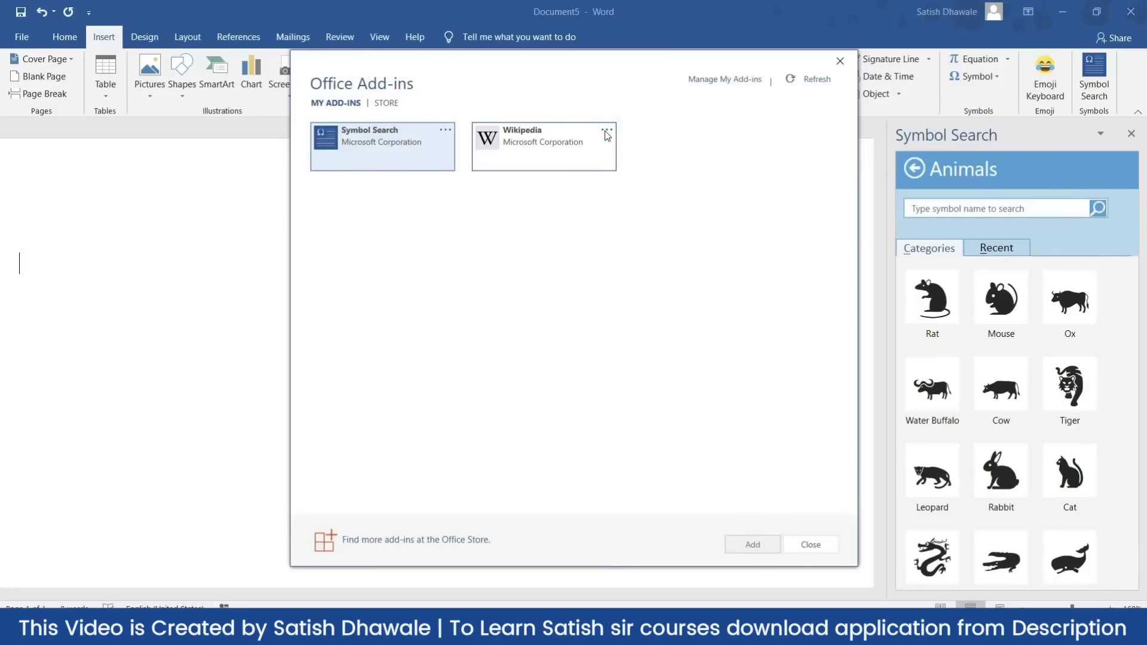
# Step: Remove the Symbol Search add-in as well and close the Office Add-ins dialog
pyautogui.click(446, 130)
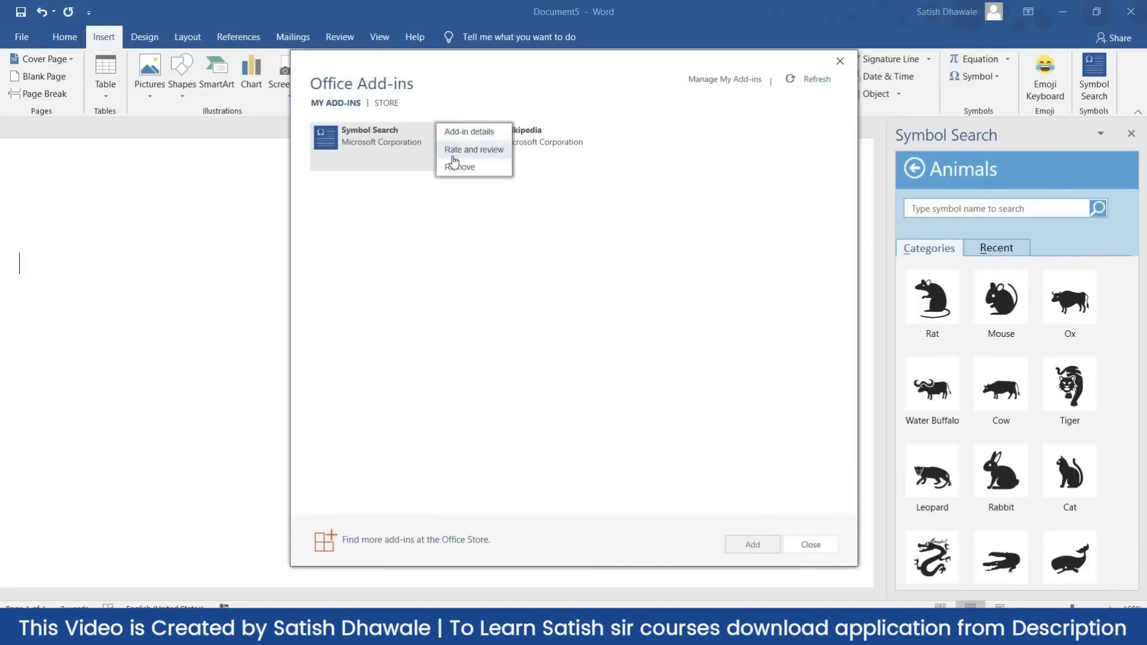
pyautogui.click(453, 164)
pyautogui.click(591, 346)
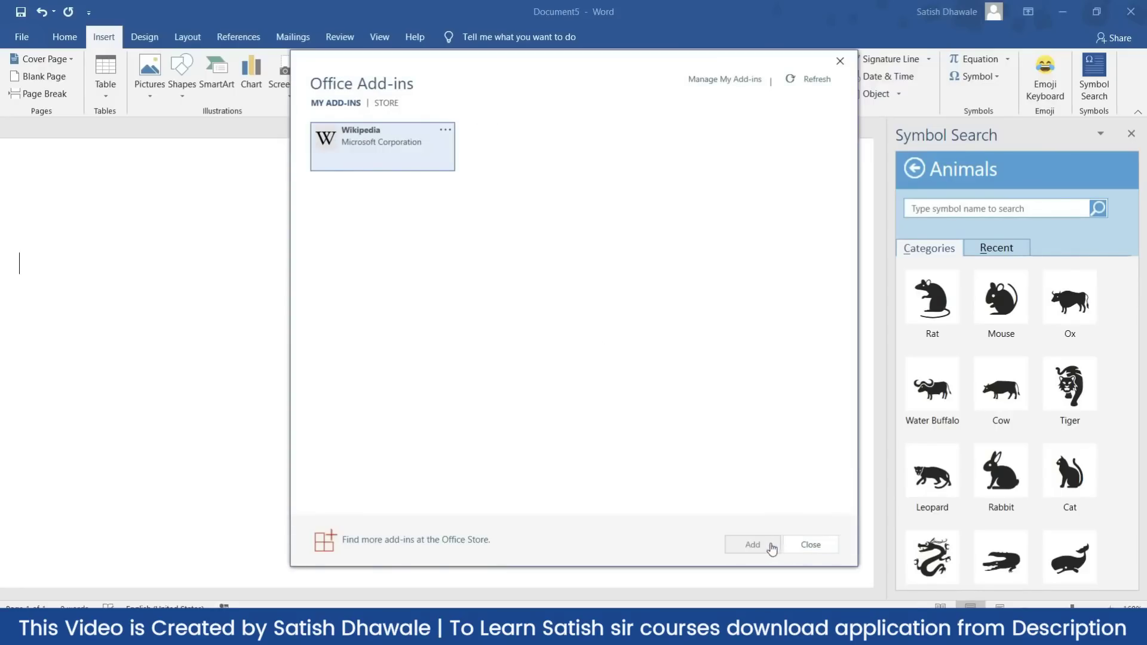
pyautogui.click(821, 547)
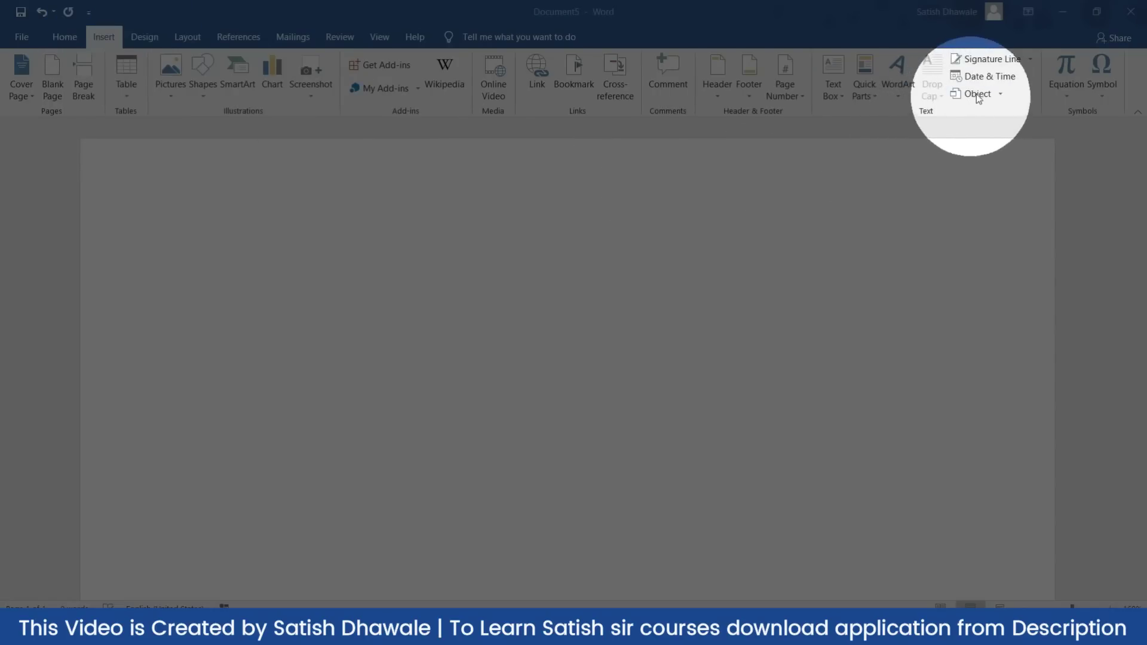
# Step: Insert the existing presentation ppt.pptx from the Documents folder as an object linked to its source file
pyautogui.click(1001, 97)
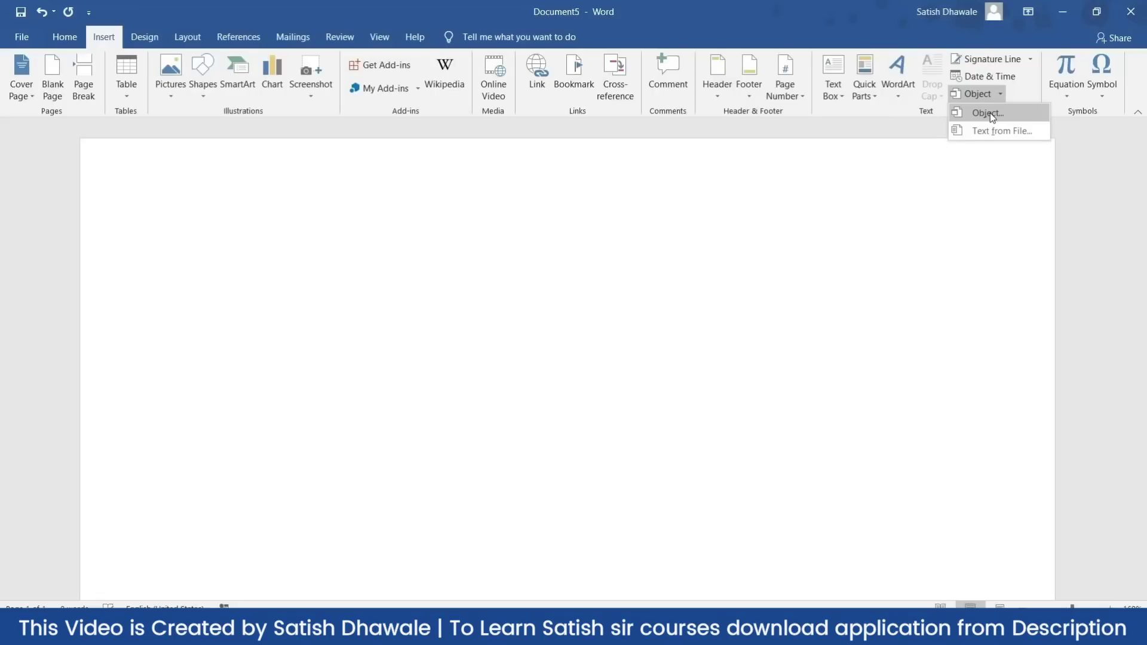
pyautogui.click(989, 113)
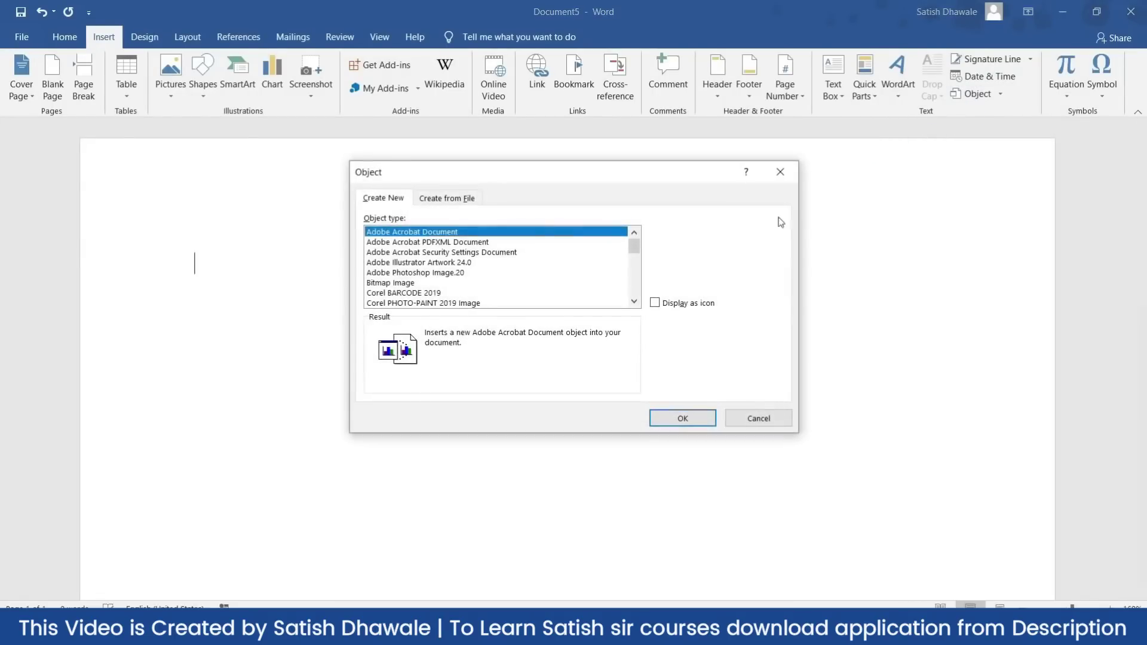
pyautogui.click(466, 199)
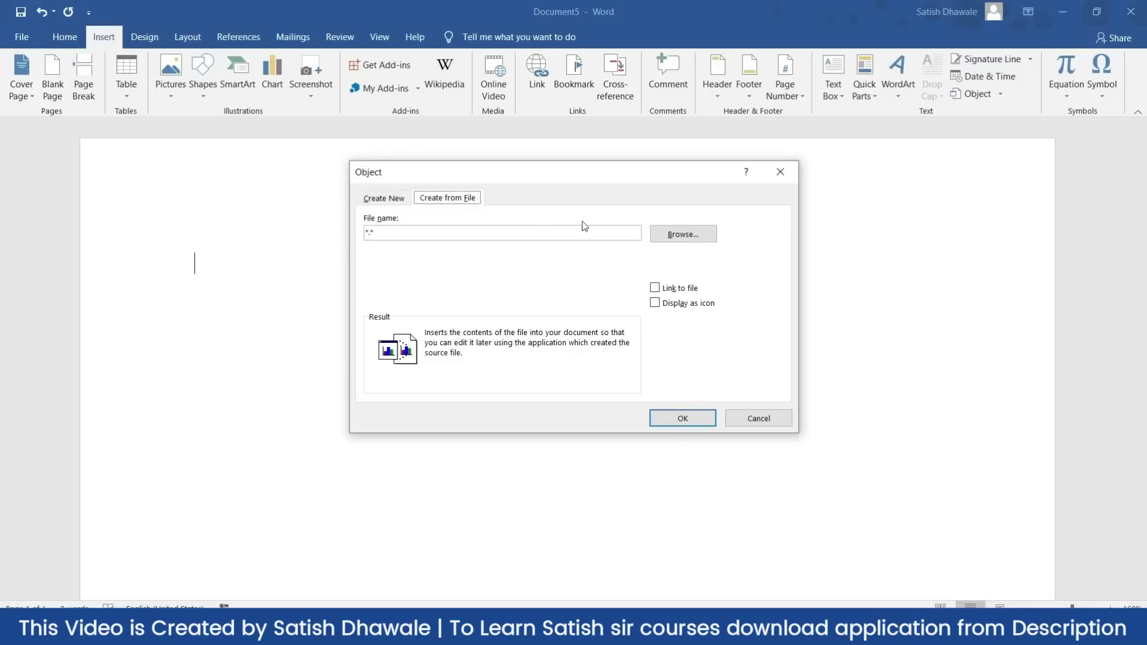
pyautogui.click(683, 236)
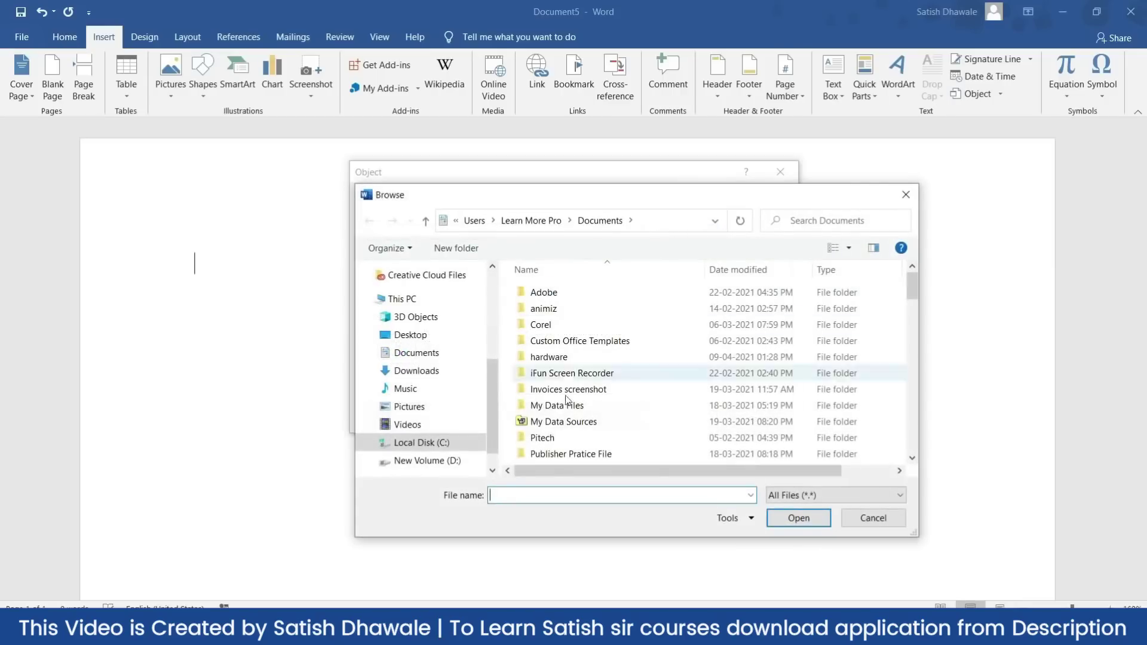
pyautogui.scroll(-10, 564, 405)
pyautogui.scroll(-2, 564, 405)
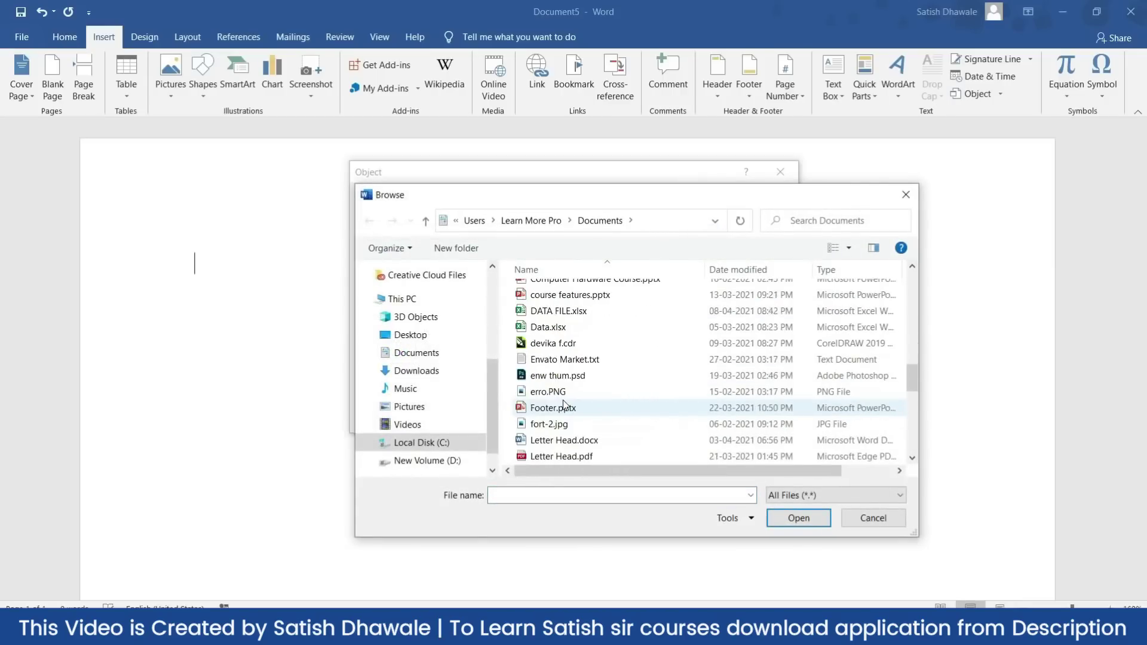
pyautogui.scroll(1, 565, 402)
pyautogui.click(572, 337)
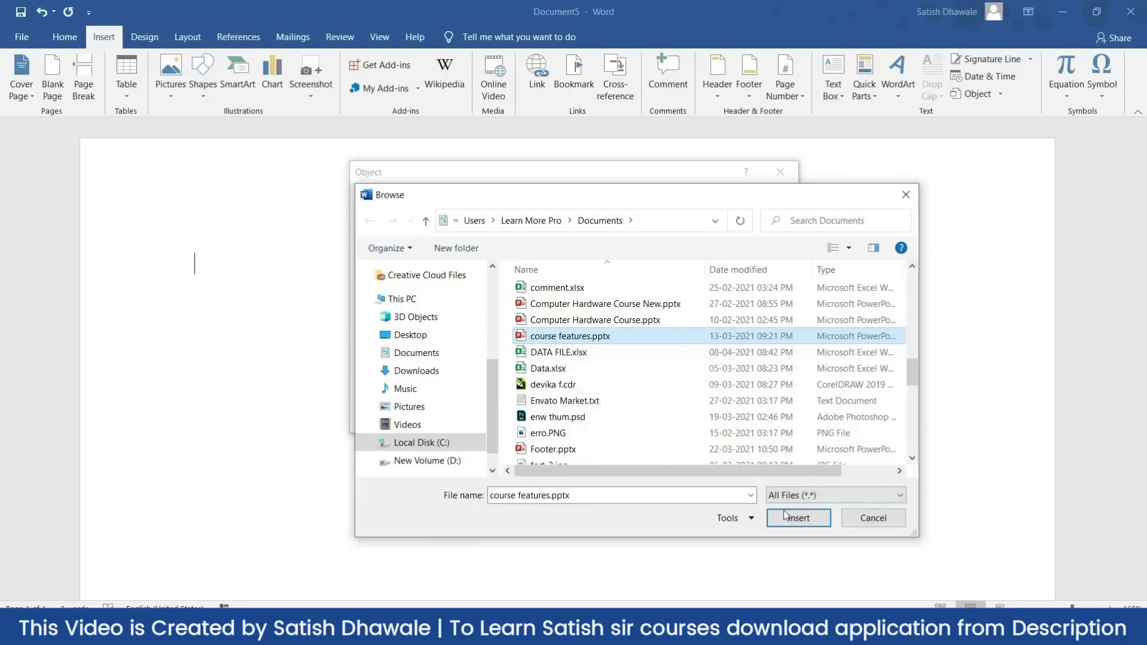
pyautogui.scroll(-2, 550, 358)
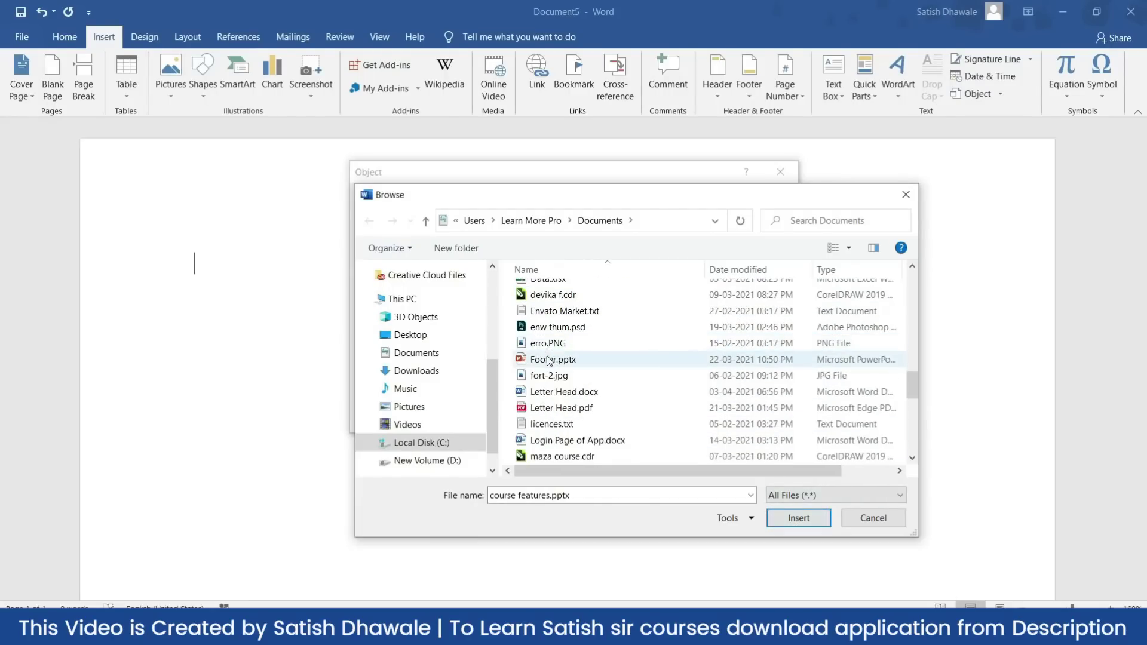
pyautogui.scroll(-3, 559, 394)
pyautogui.scroll(-3, 563, 418)
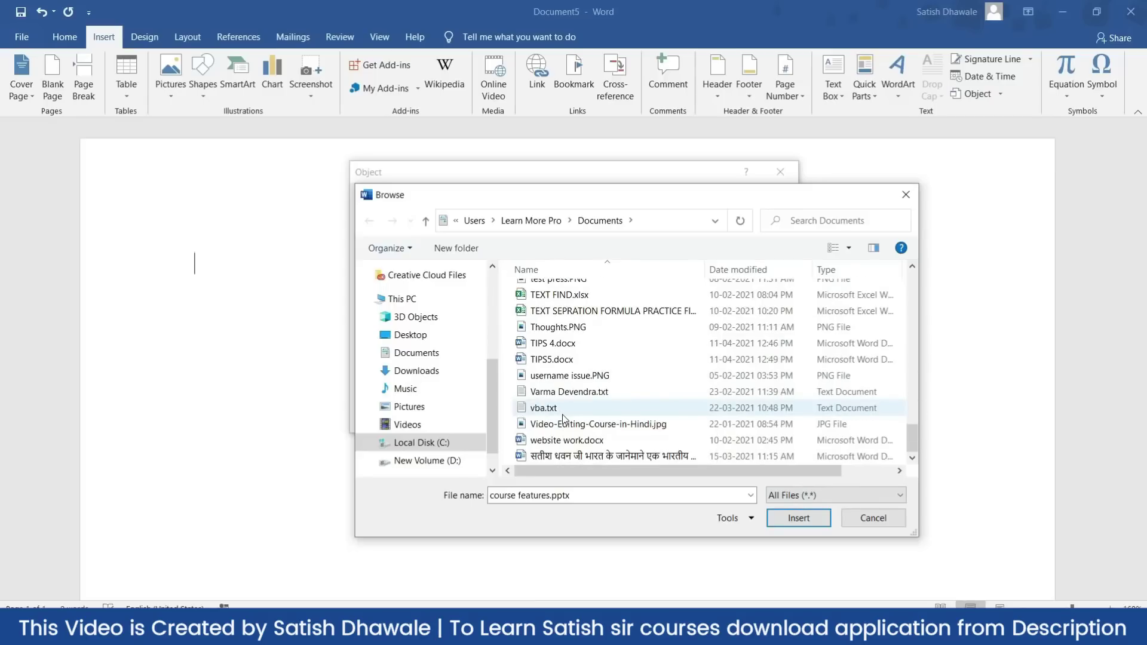
pyautogui.scroll(3, 563, 418)
pyautogui.click(546, 368)
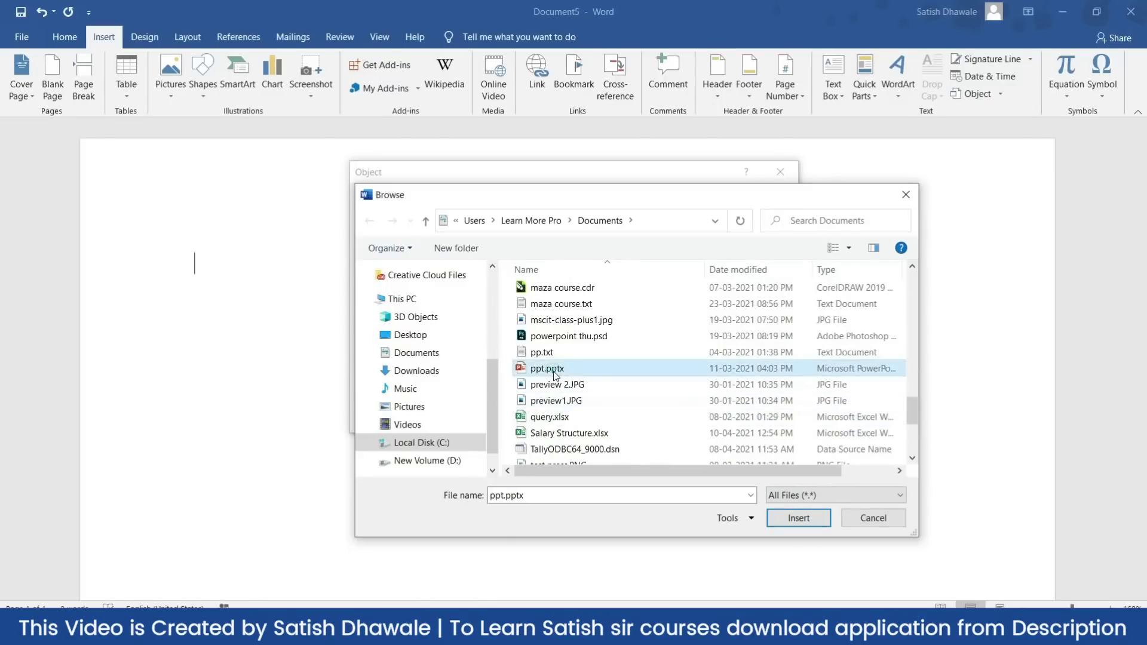
pyautogui.click(806, 519)
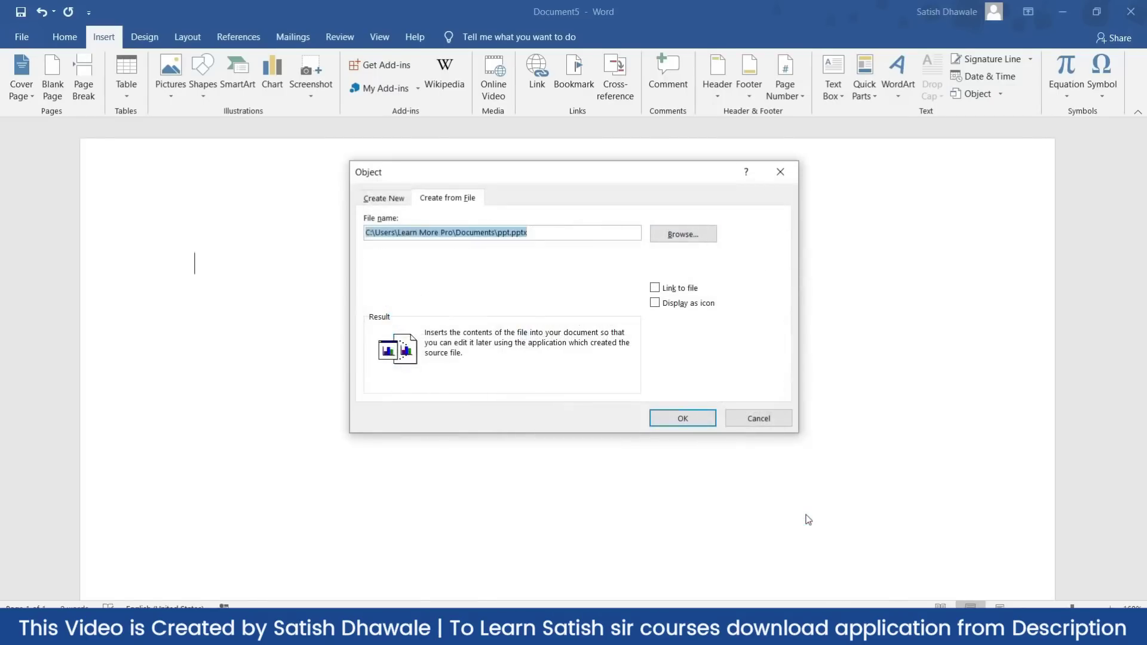
pyautogui.click(689, 290)
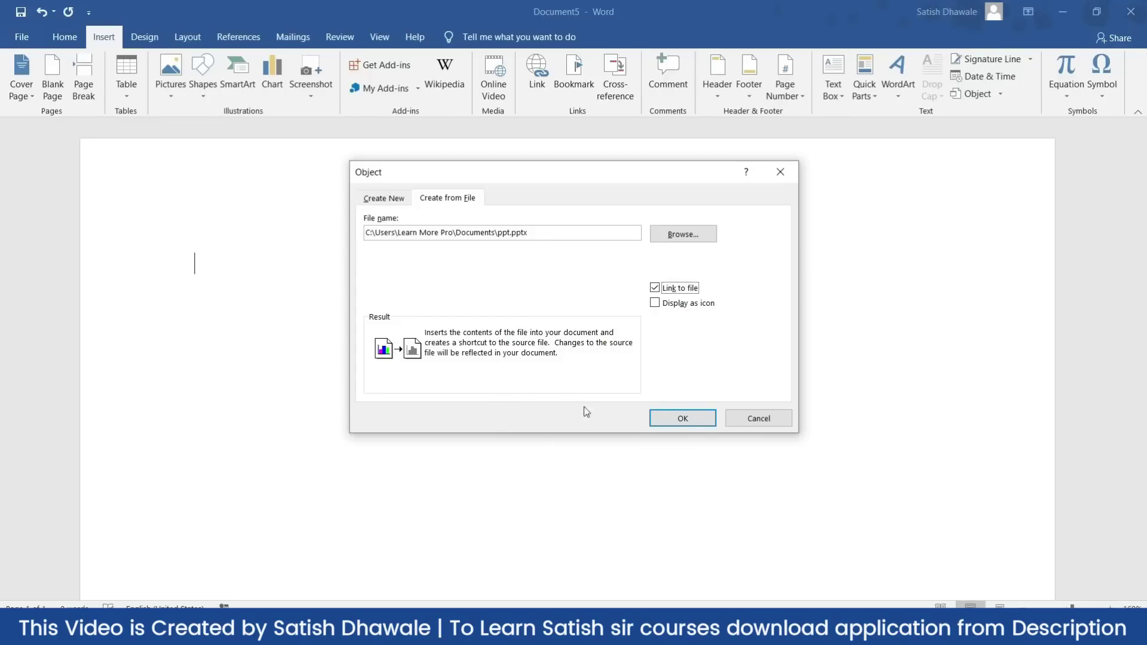
pyautogui.click(678, 417)
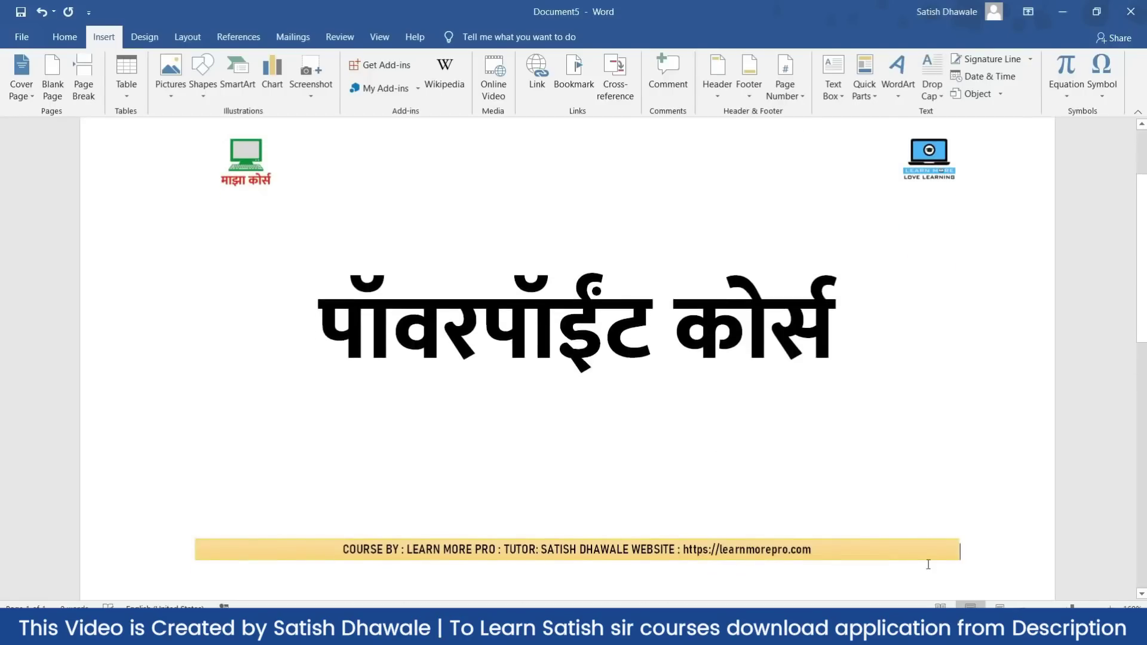
# Step: Shrink the inserted slide object to a little over half its width and play its linked presentation
pyautogui.click(935, 546)
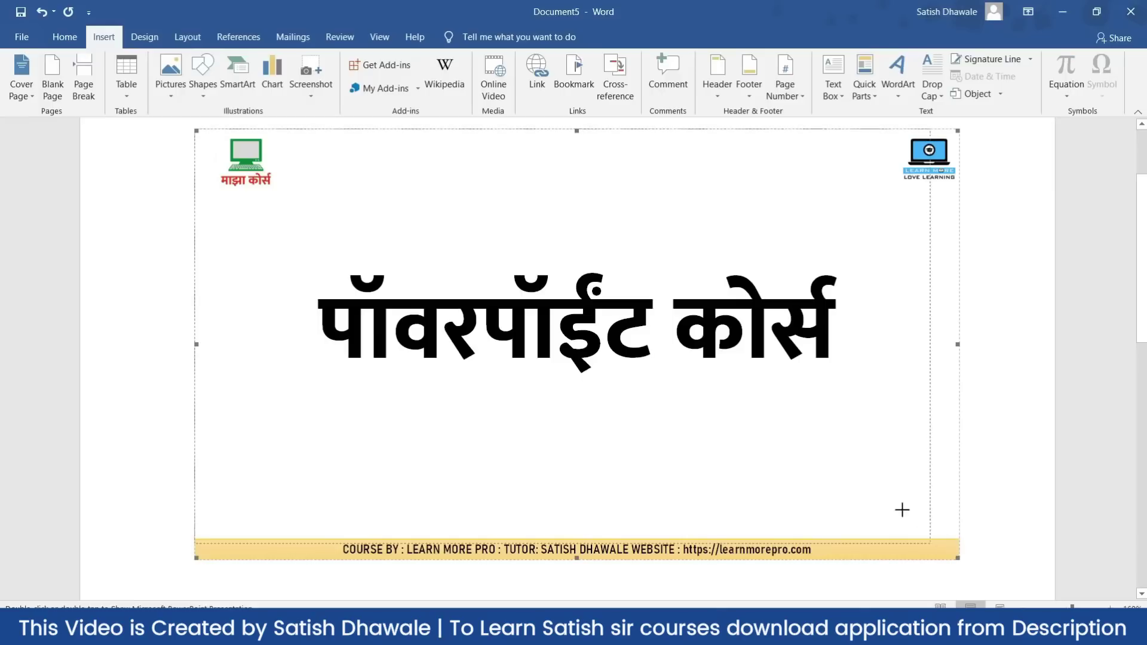
pyautogui.moveTo(903, 510); pyautogui.dragTo(640, 348)
pyautogui.scroll(2, 681, 360)
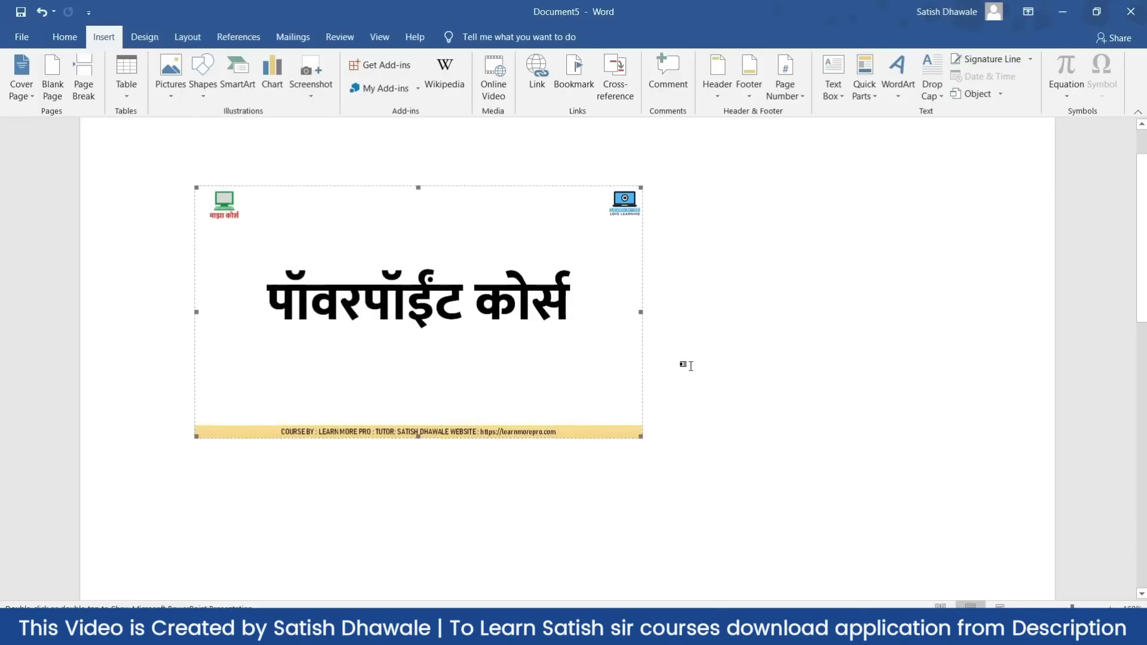
pyautogui.doubleClick(411, 264)
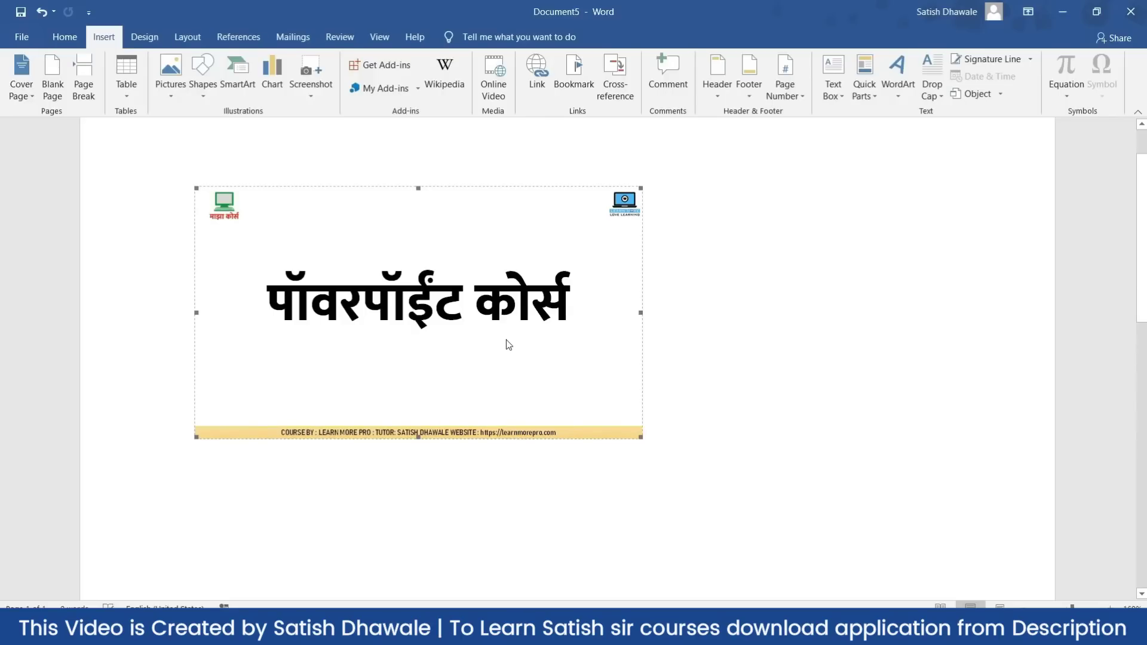
# Step: Reduce the slide object to a small thumbnail, about a third of its current width, and start a new line below it
pyautogui.moveTo(641, 437); pyautogui.dragTo(335, 264)
pyautogui.click(380, 253)
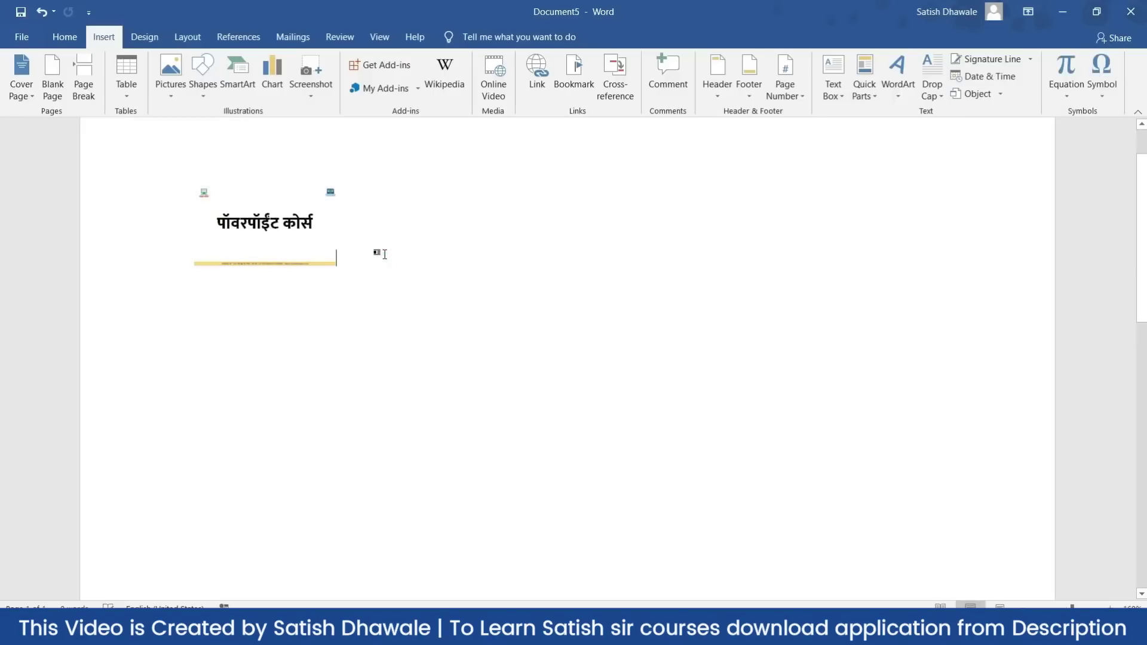
pyautogui.press('Return')
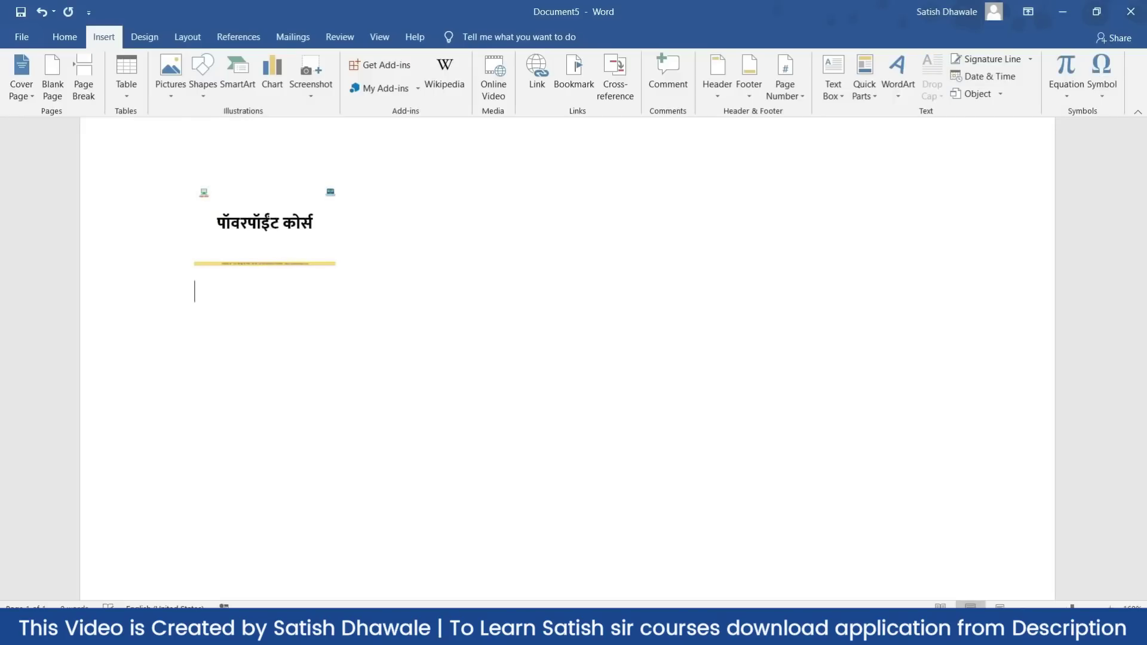
# Step: Insert the workbook Data.xlsx from the Documents folder below the slide as an object linked to its source file
pyautogui.click(1002, 94)
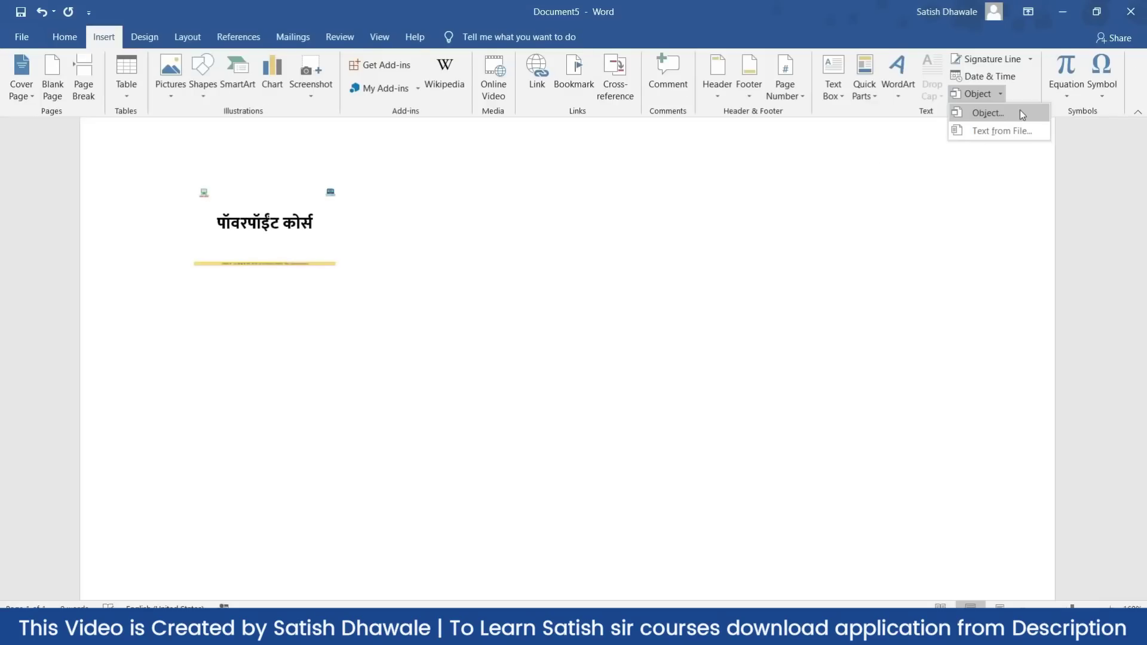
pyautogui.click(1020, 113)
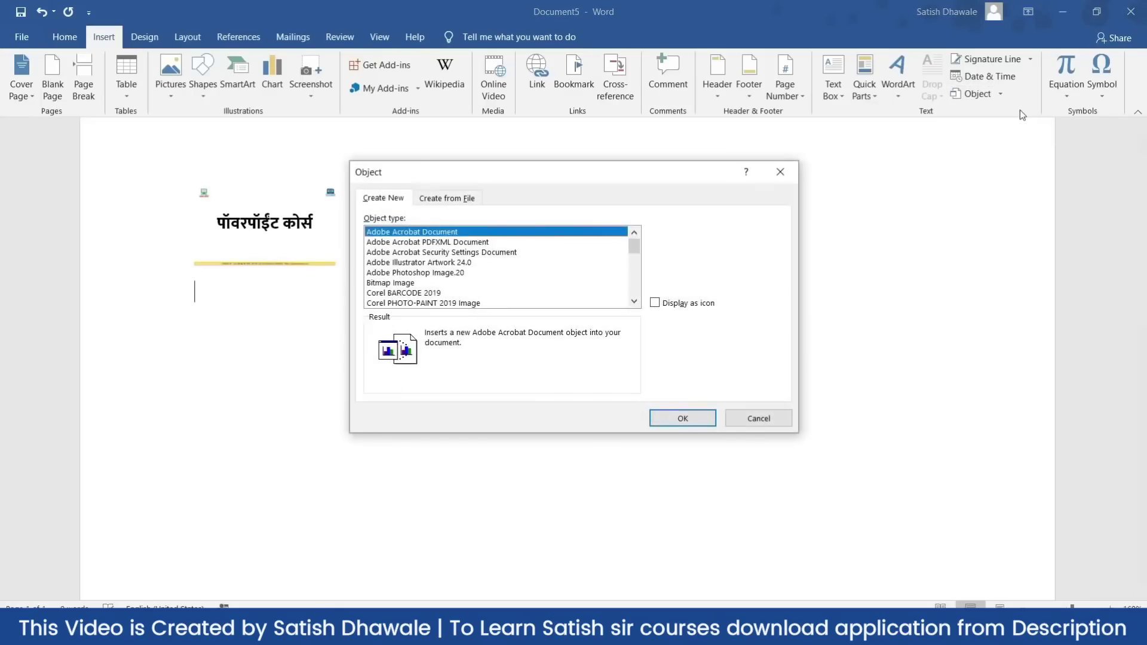
pyautogui.click(460, 199)
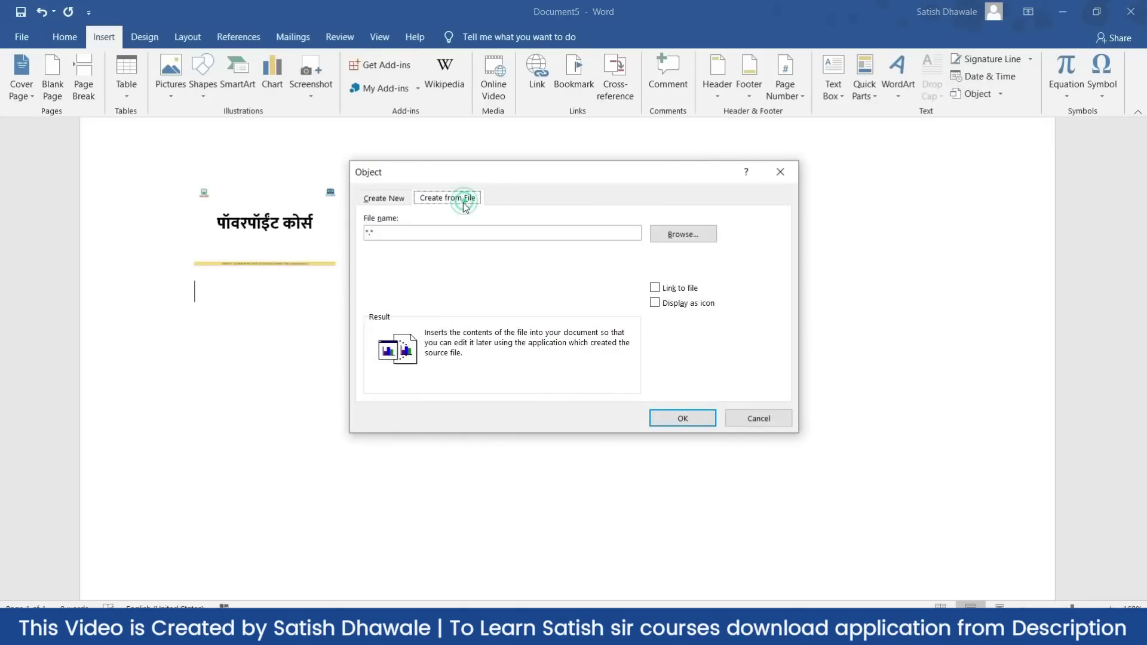
pyautogui.click(679, 236)
pyautogui.scroll(-8, 546, 378)
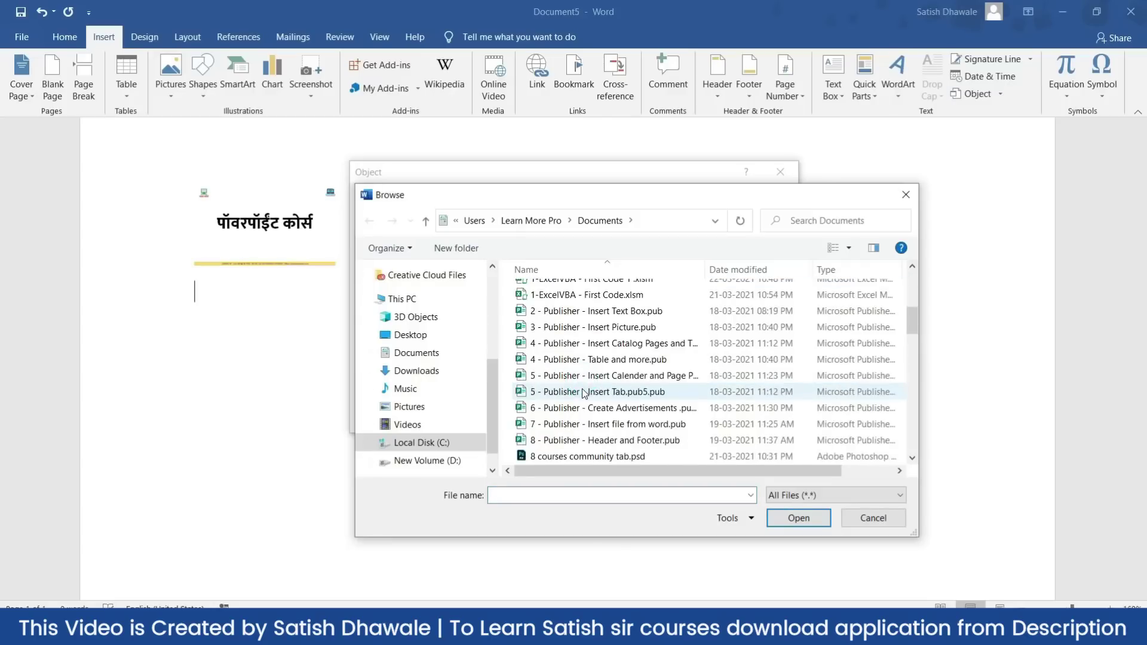
pyautogui.scroll(4, 574, 386)
pyautogui.scroll(2, 573, 385)
pyautogui.scroll(-7, 567, 388)
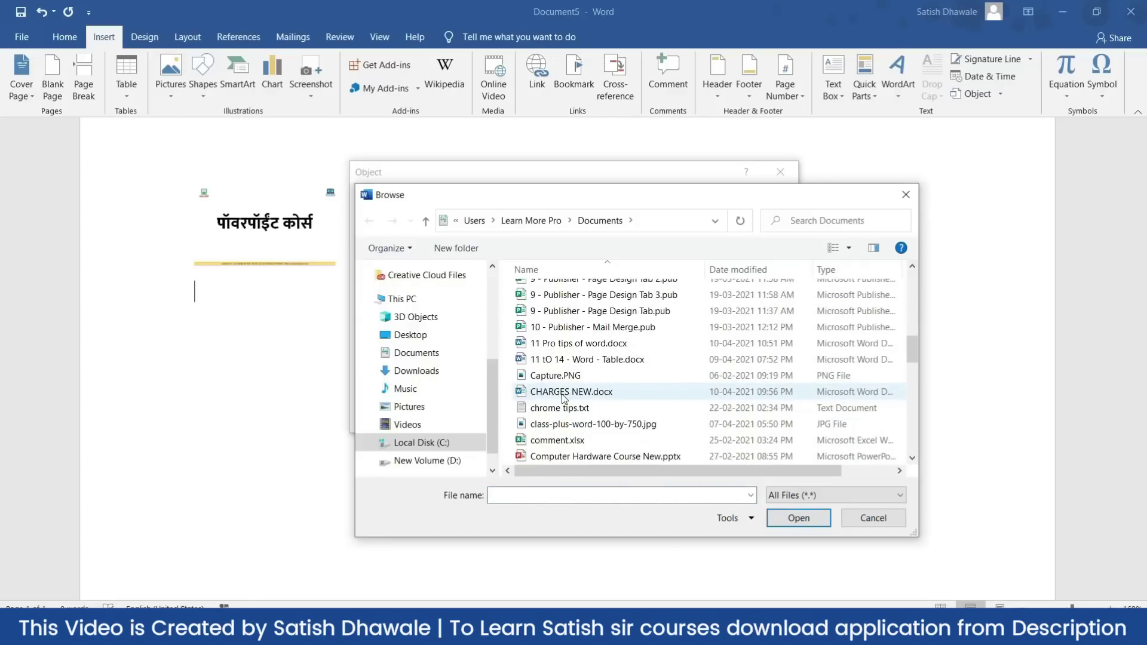
pyautogui.scroll(3, 563, 395)
pyautogui.scroll(-5, 565, 394)
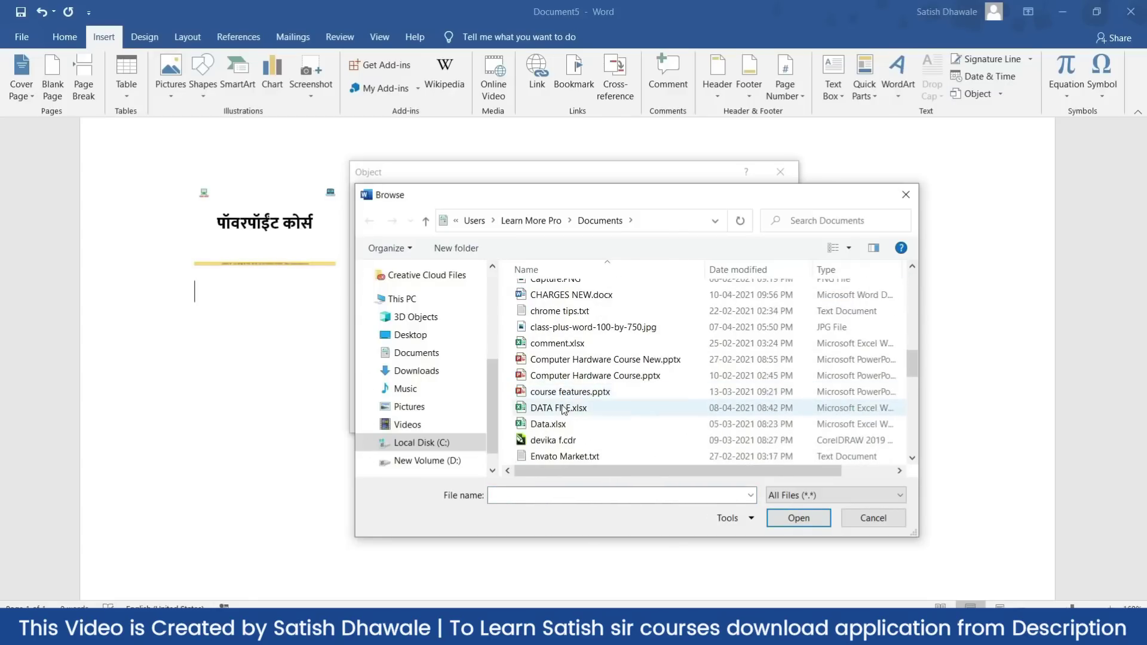
pyautogui.click(561, 408)
pyautogui.click(571, 424)
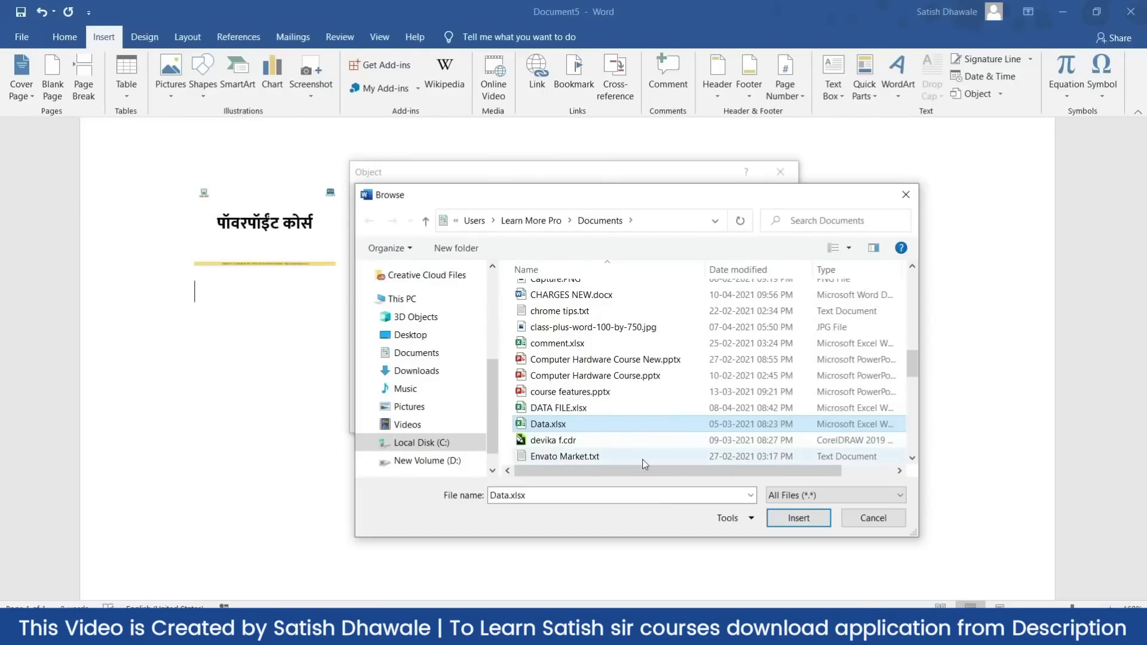
pyautogui.click(798, 518)
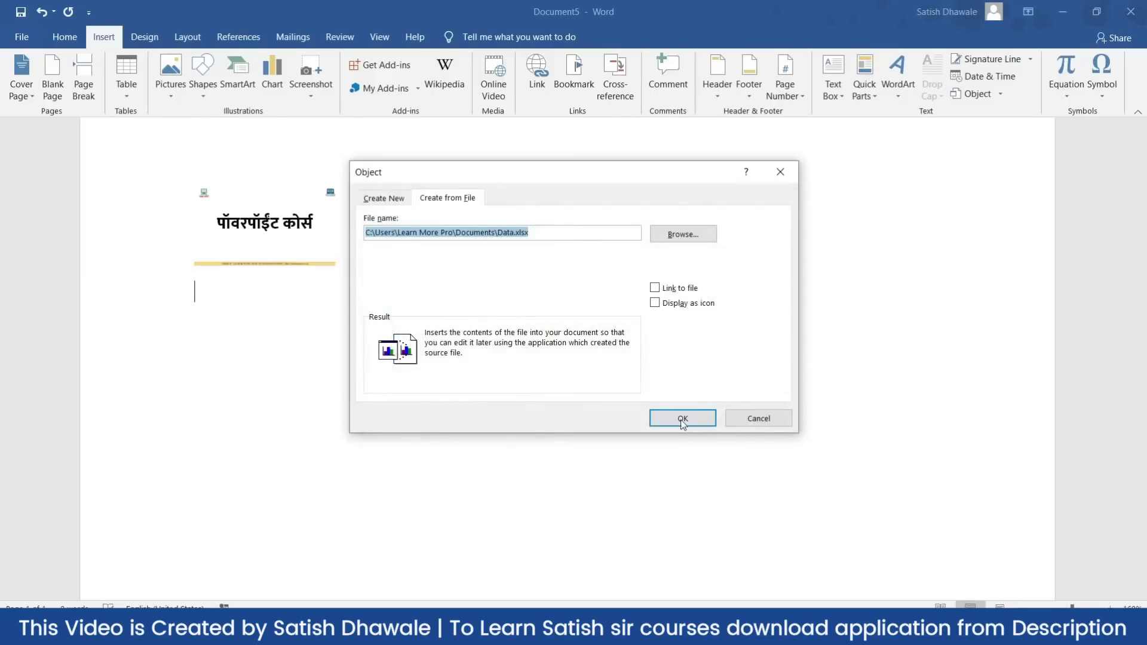
pyautogui.click(679, 290)
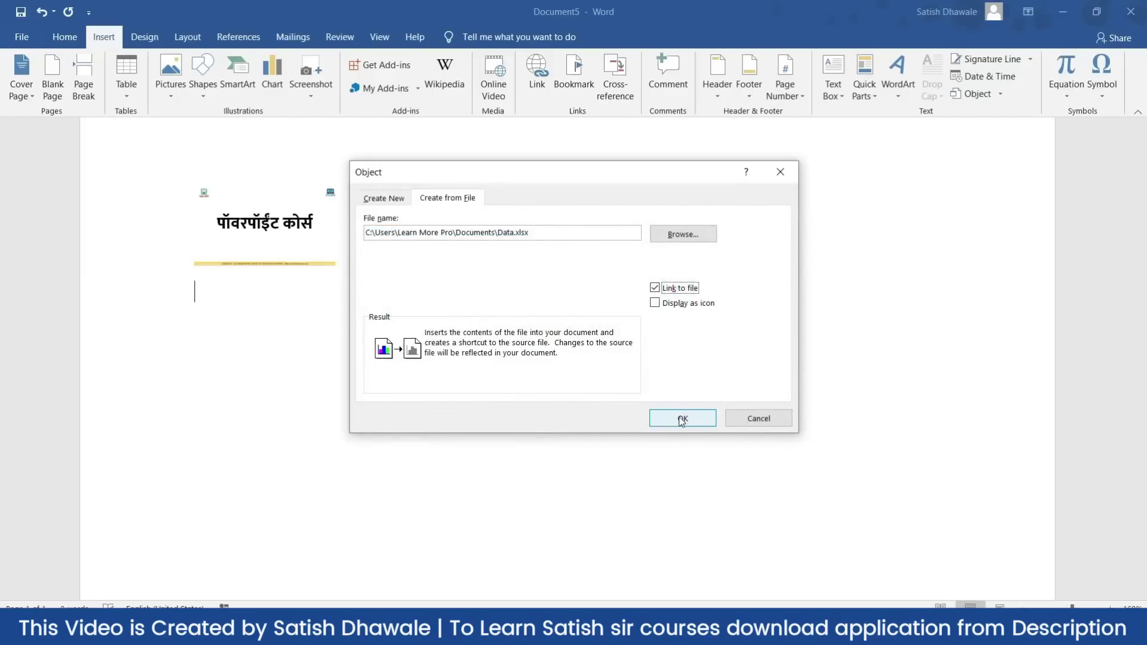
pyautogui.click(679, 417)
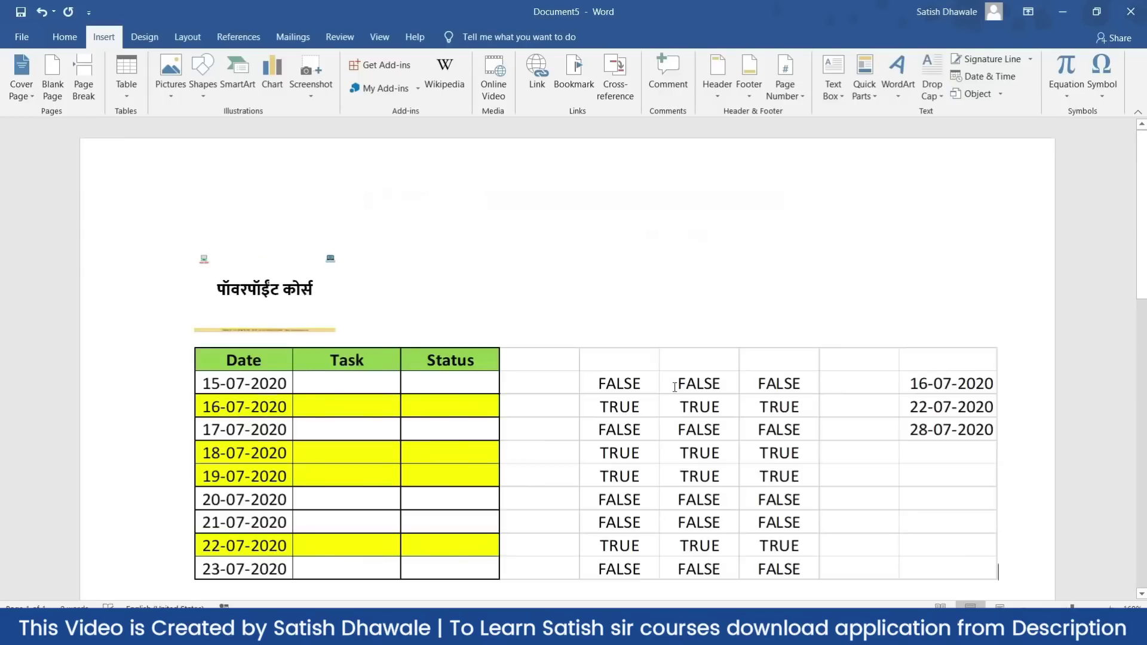
# Step: Delete the worksheet object and the slide object so the page is blank
pyautogui.scroll(-3, 674, 387)
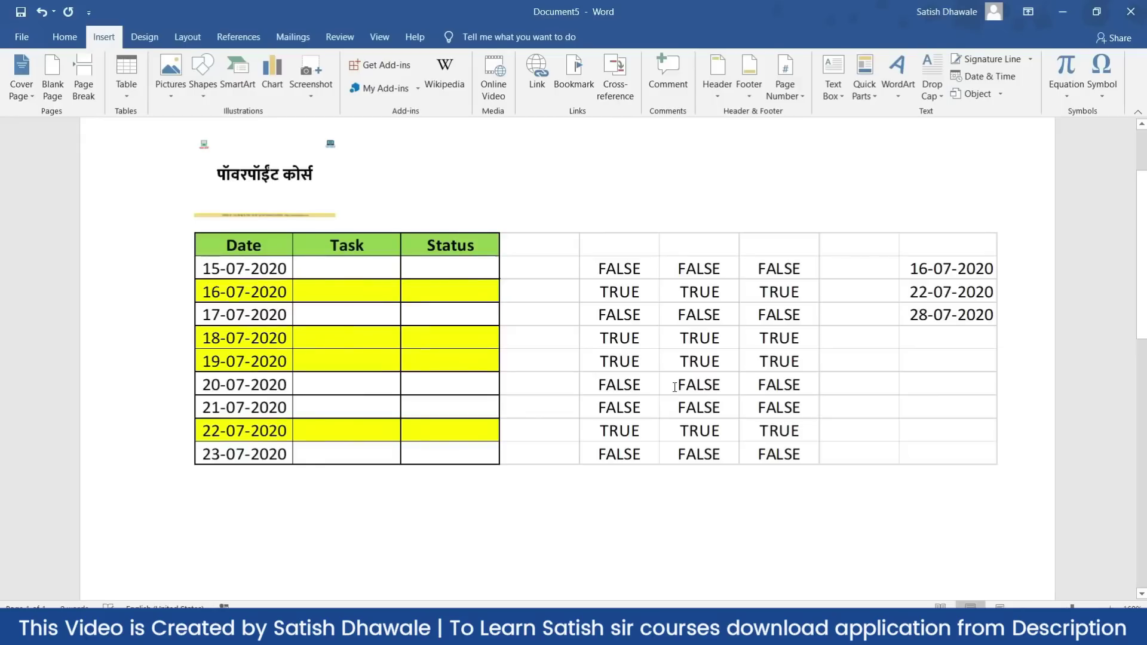
pyautogui.click(674, 402)
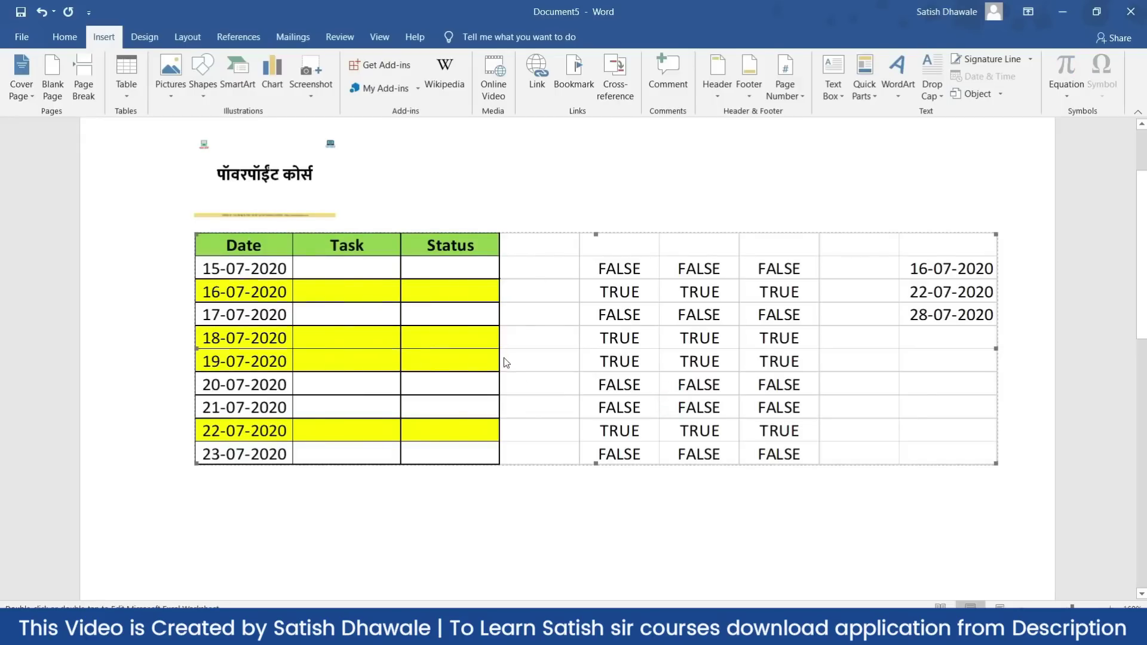
pyautogui.press('Delete')
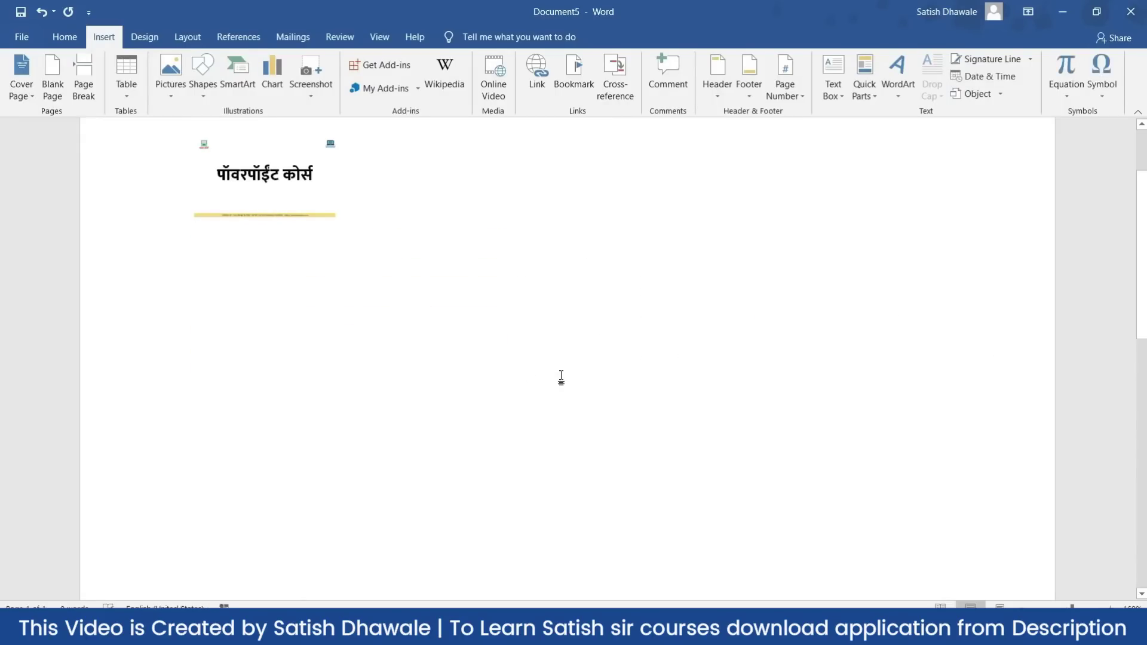
pyautogui.click(200, 198)
pyautogui.press('Delete')
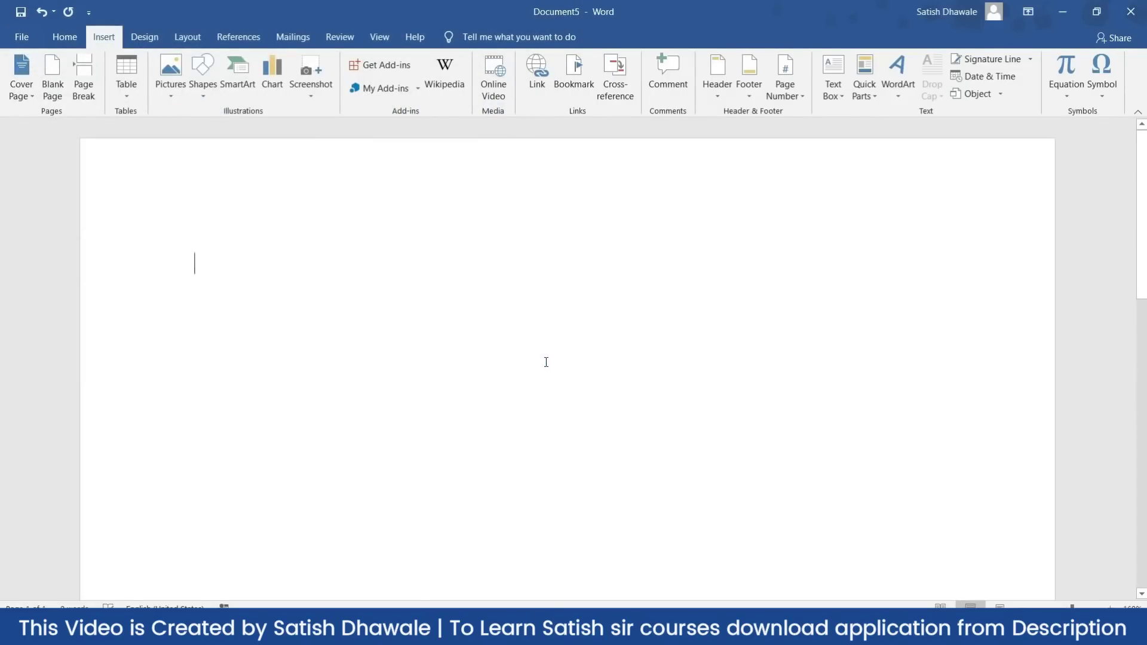
# Step: Generate sample paragraphs on the blank page with the formula =RAND()
pyautogui.write('RAN')
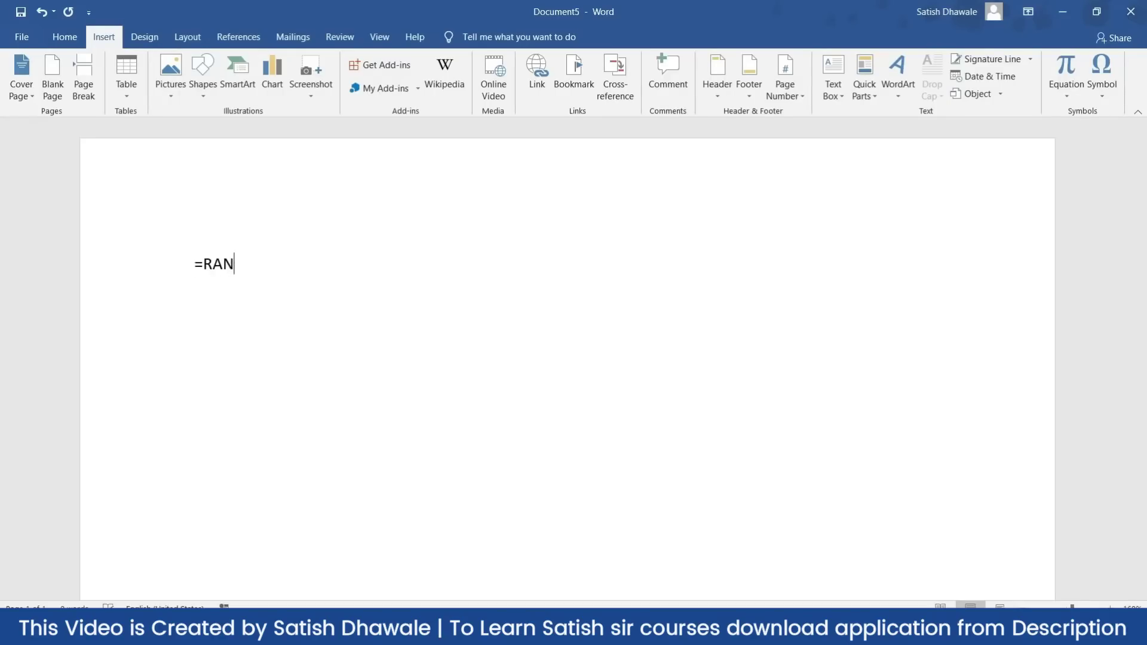
pyautogui.write('D()')
pyautogui.press('Return')
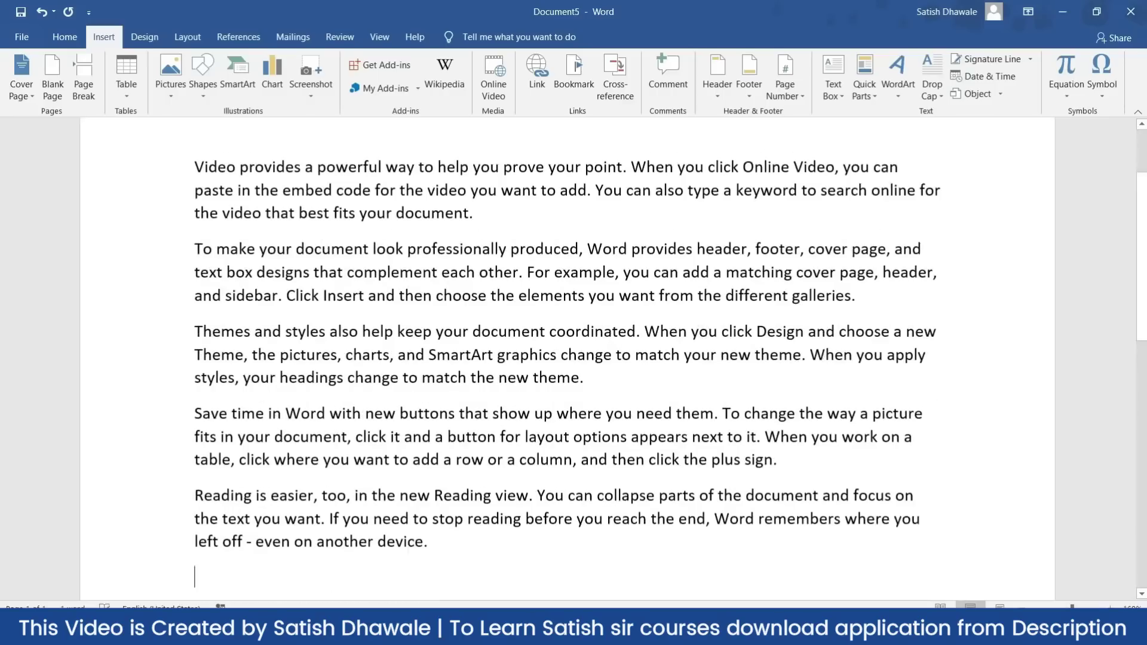
# Step: Delete the last three sample paragraphs, from "Themes and styles" through "even on another device."
pyautogui.scroll(1, 462, 408)
pyautogui.moveTo(442, 588); pyautogui.dragTo(186, 363)
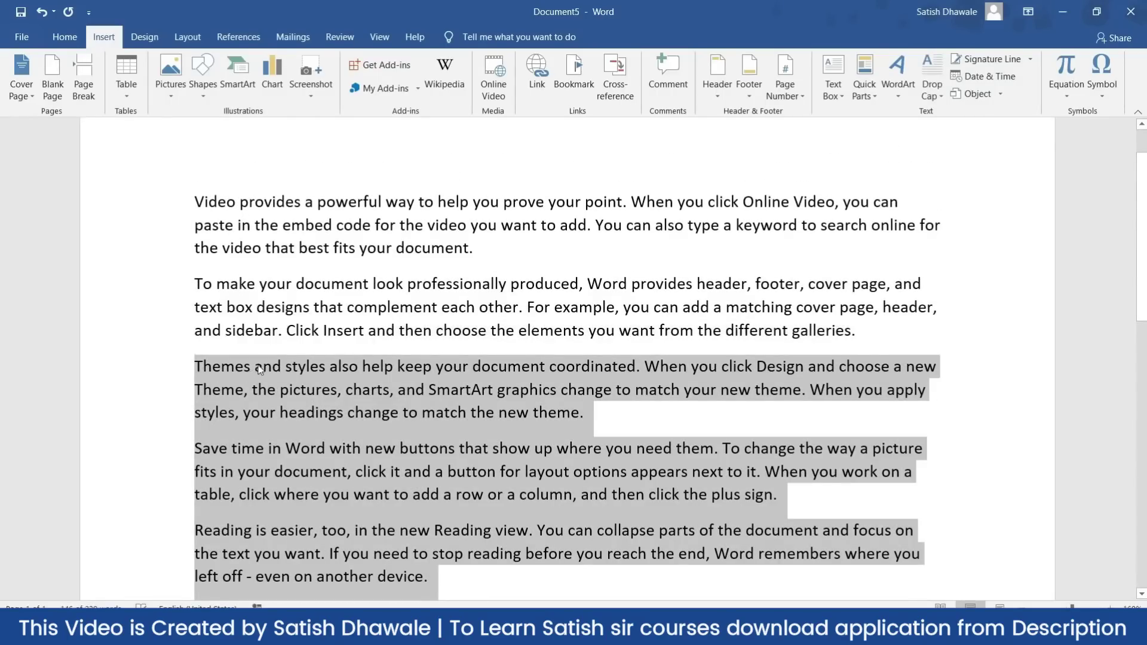
pyautogui.press('Delete')
# Step: Color the two remaining paragraphs, from "Video provides" through "different galleries," dark red
pyautogui.moveTo(912, 340); pyautogui.dragTo(190, 187)
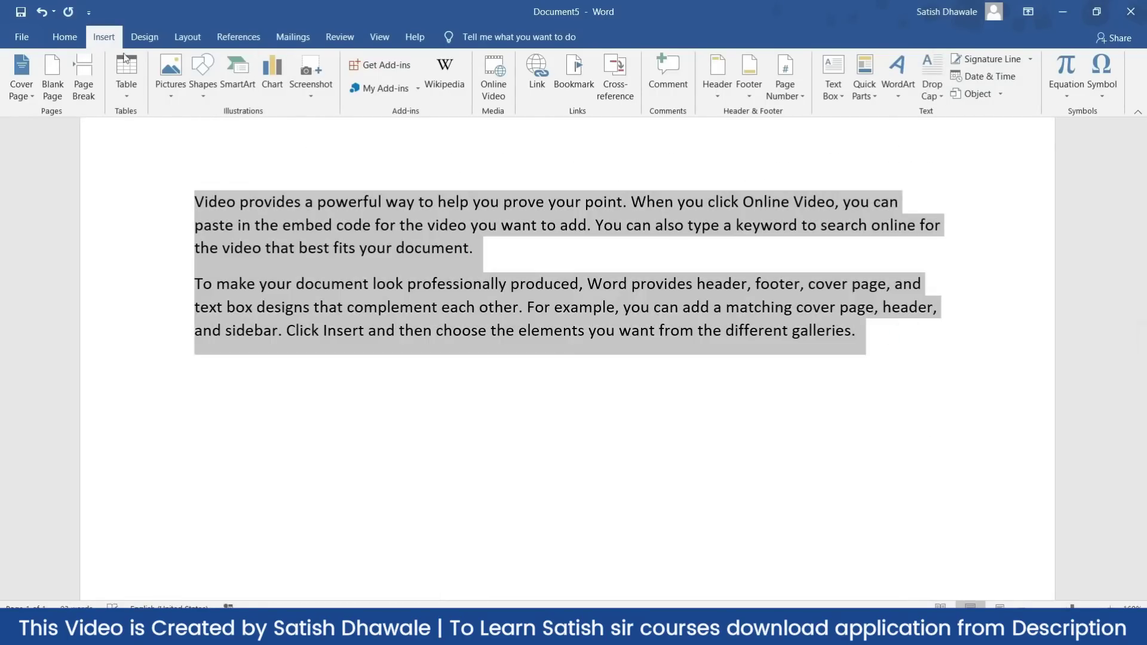
pyautogui.click(65, 37)
pyautogui.click(302, 88)
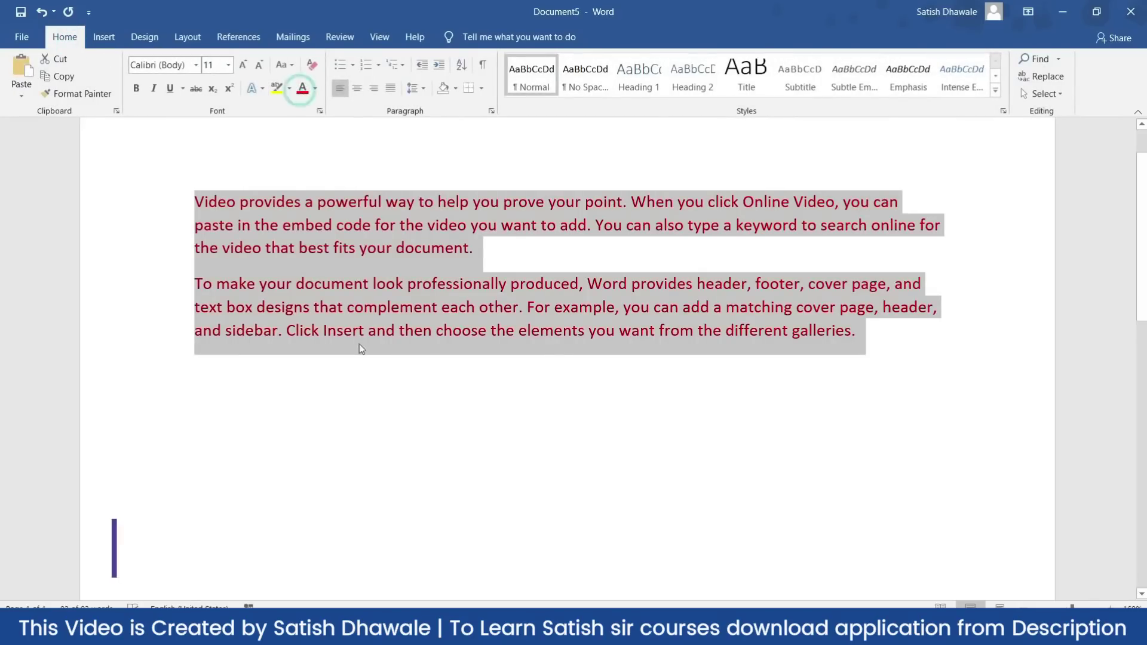
pyautogui.click(361, 359)
# Step: Save the document with the red text in the Documents folder as FILE1
pyautogui.press('F12')
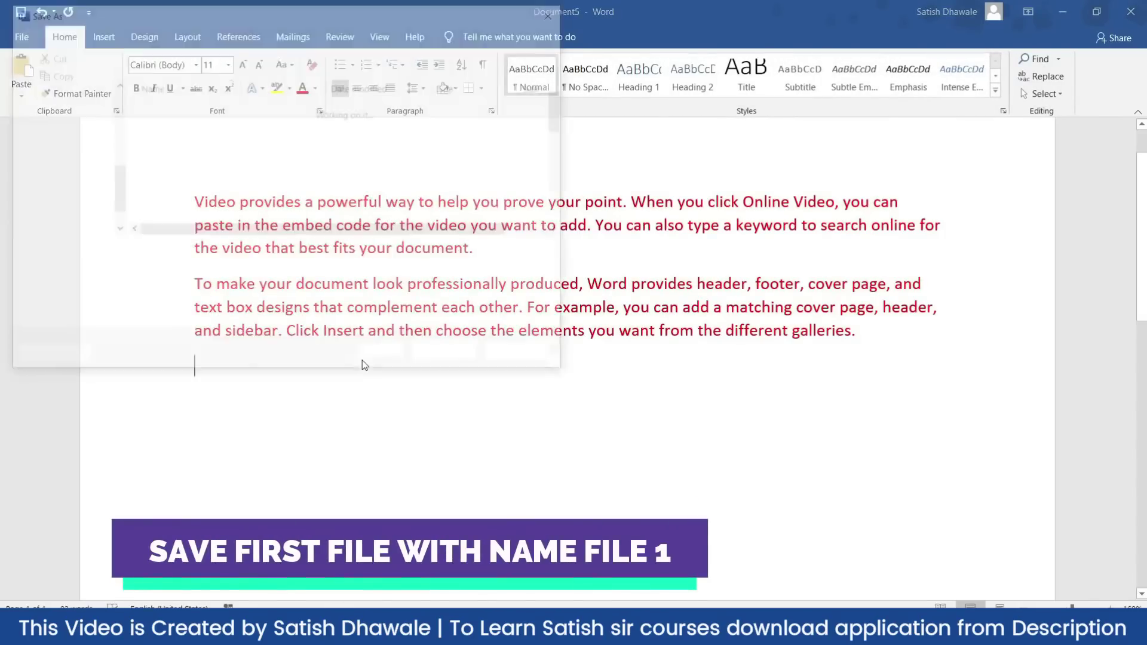
pyautogui.press('BackSpace')
pyautogui.write('FILE')
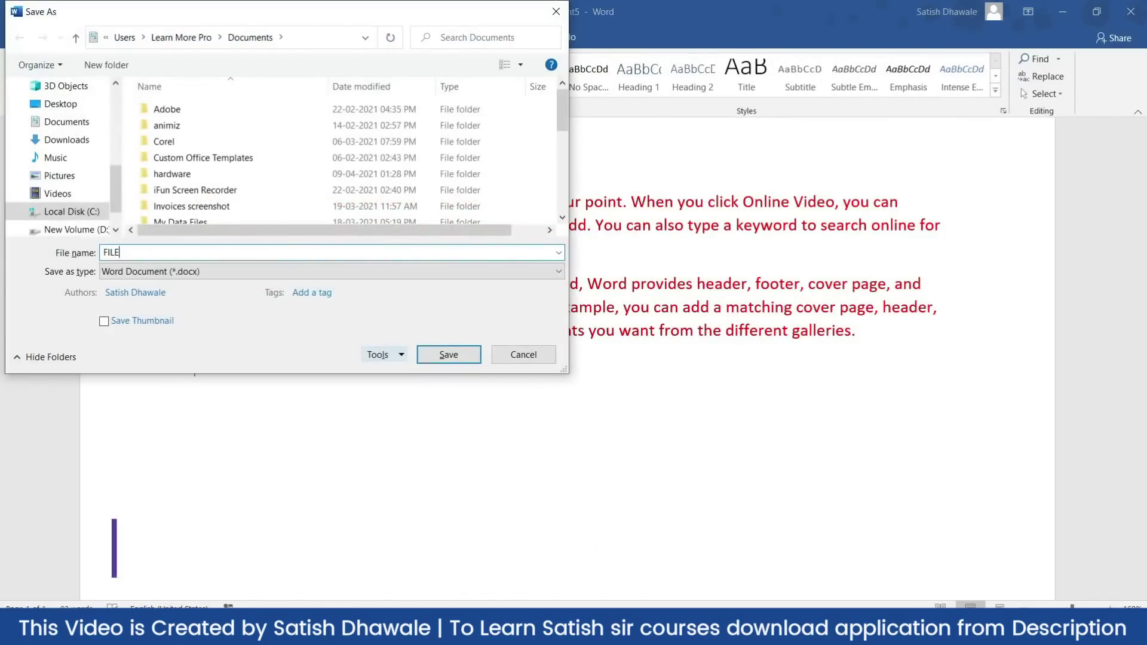
pyautogui.write('1')
pyautogui.press('Return')
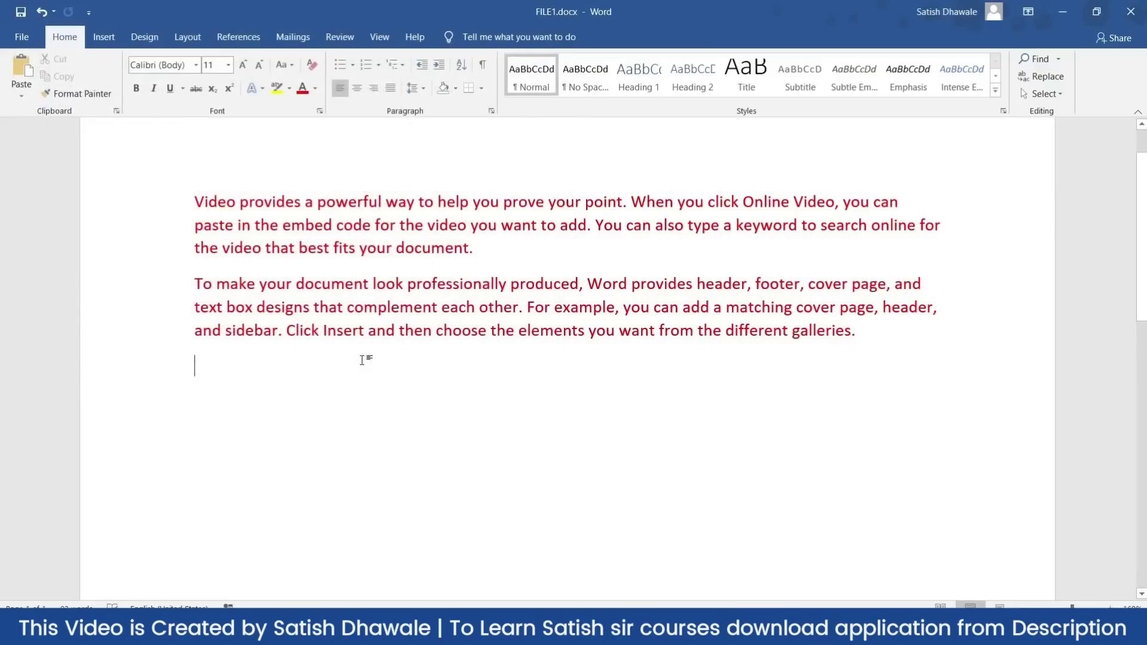
# Step: Paste the three cut paragraphs into a new blank document and color all of the text green
pyautogui.hotkey('ctrl', 'n')
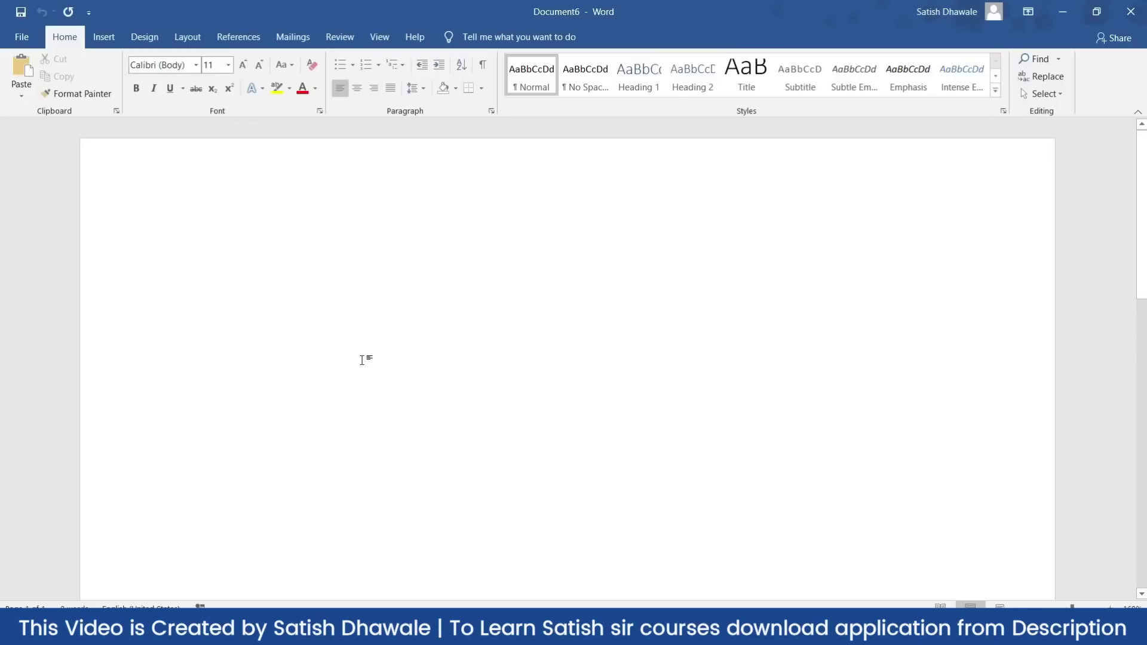
pyautogui.hotkey('ctrl', 'v')
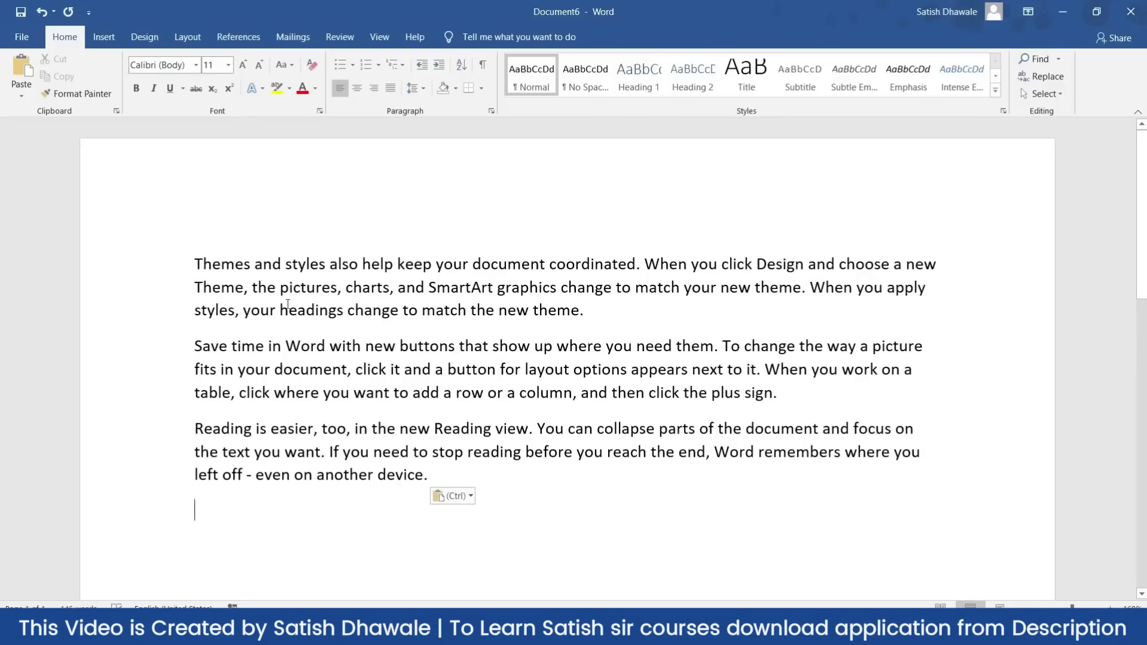
pyautogui.hotkey('ctrl', 'a')
pyautogui.click(315, 89)
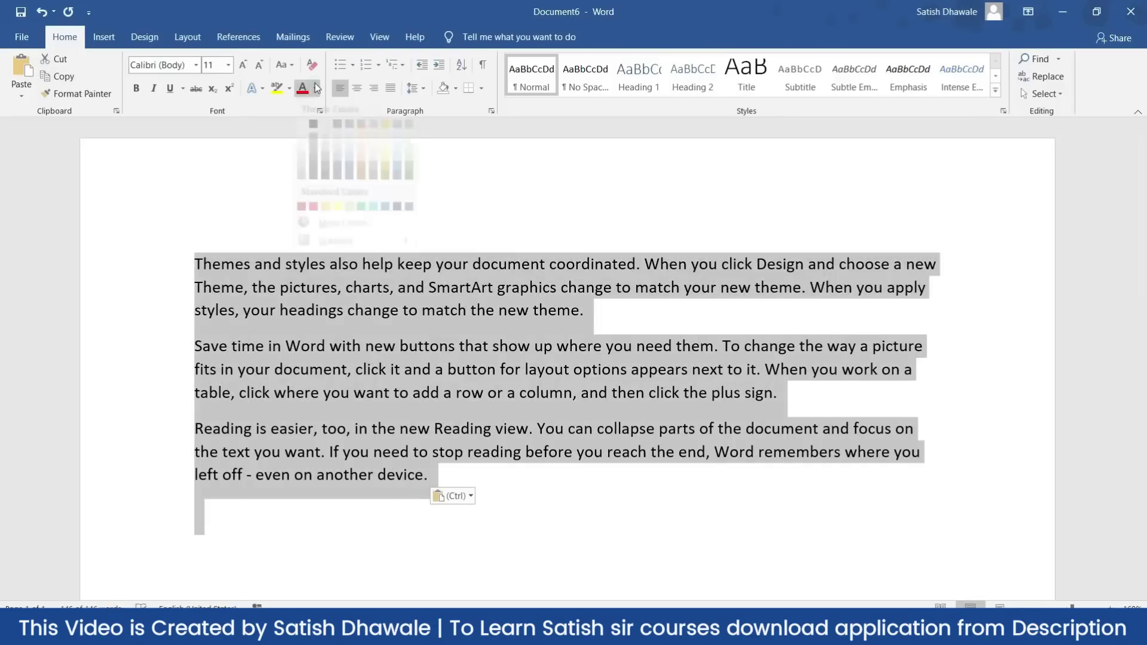
pyautogui.click(361, 222)
pyautogui.click(357, 318)
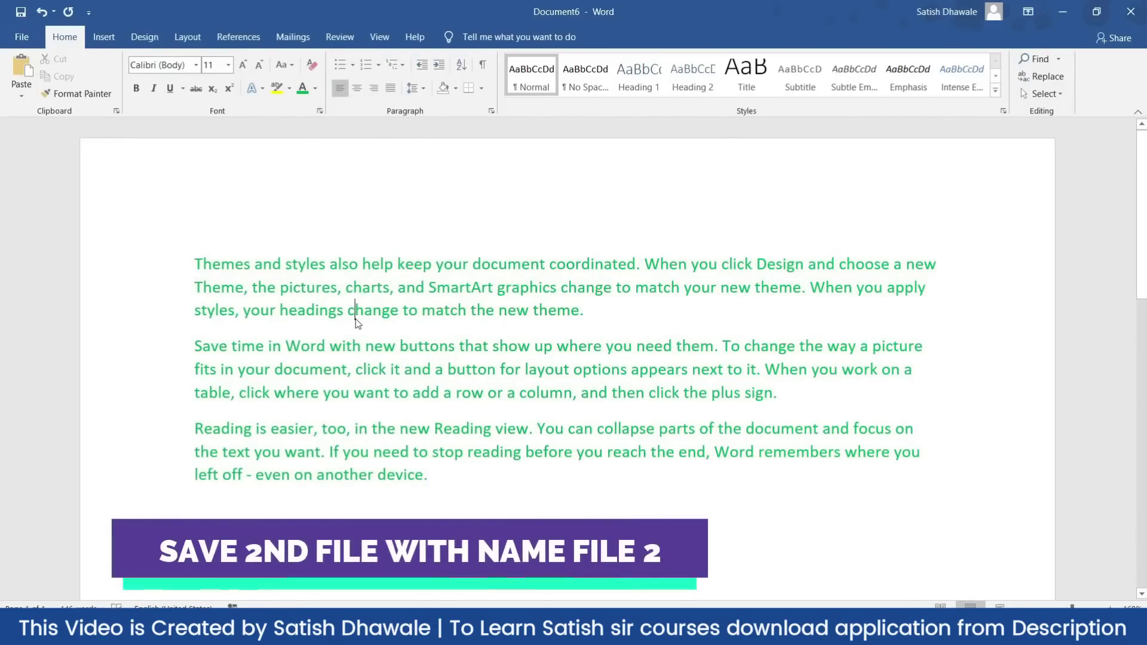
# Step: Save the document with the green text in the Documents folder as FILE2
pyautogui.press('F12')
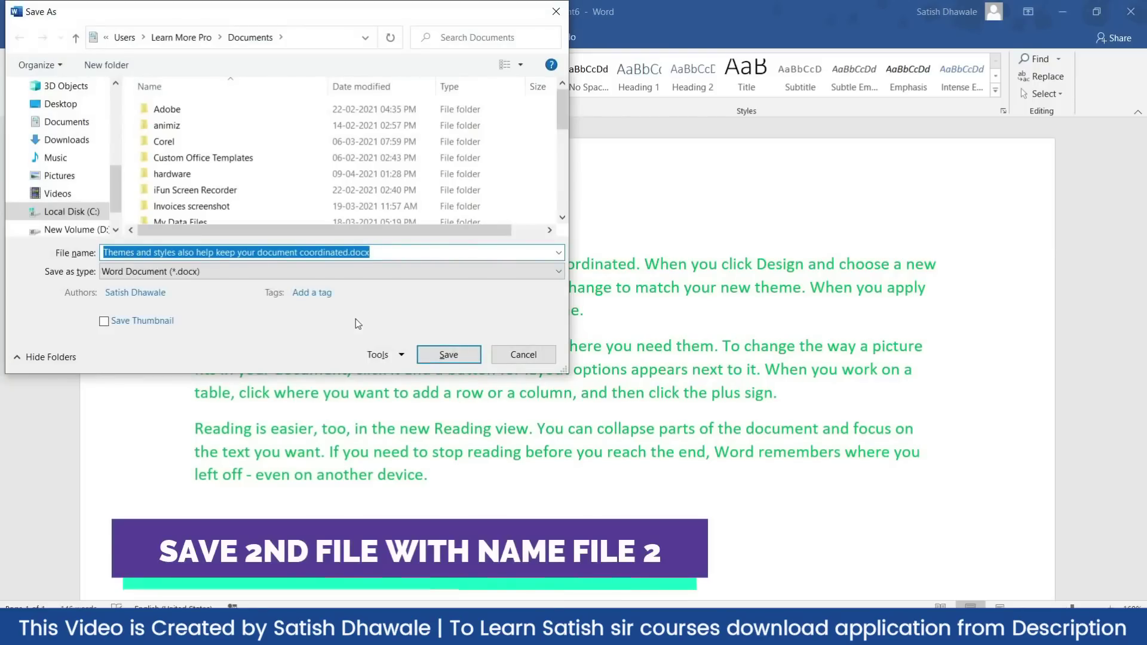
pyautogui.write('fi')
pyautogui.press('BackSpace')
pyautogui.press('BackSpace')
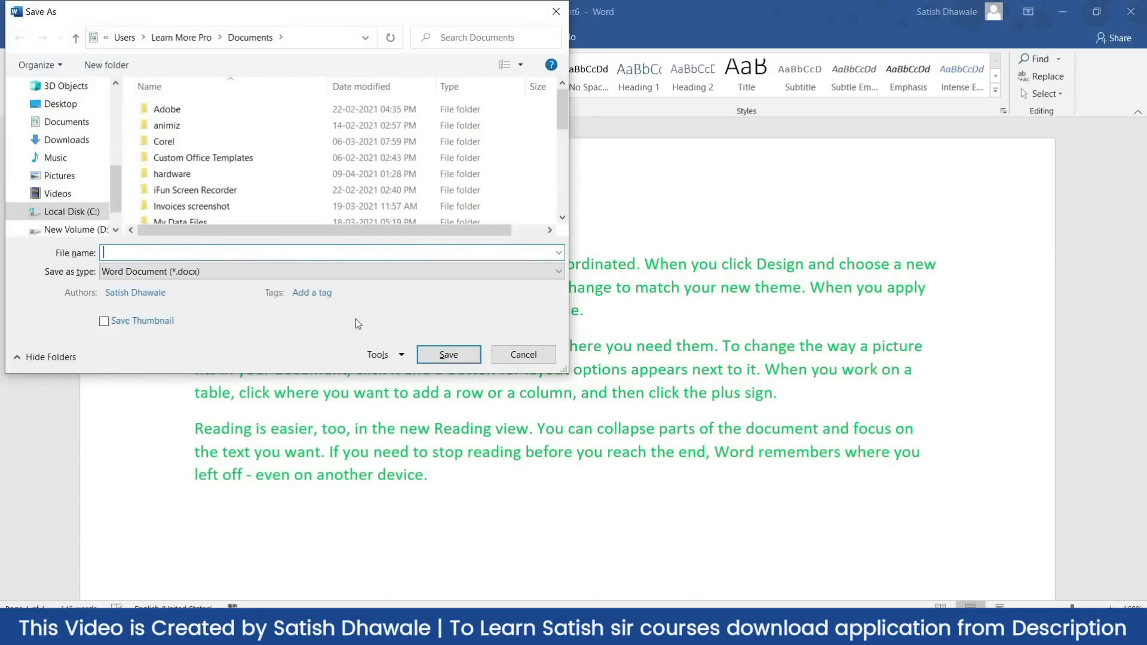
pyautogui.write('File')
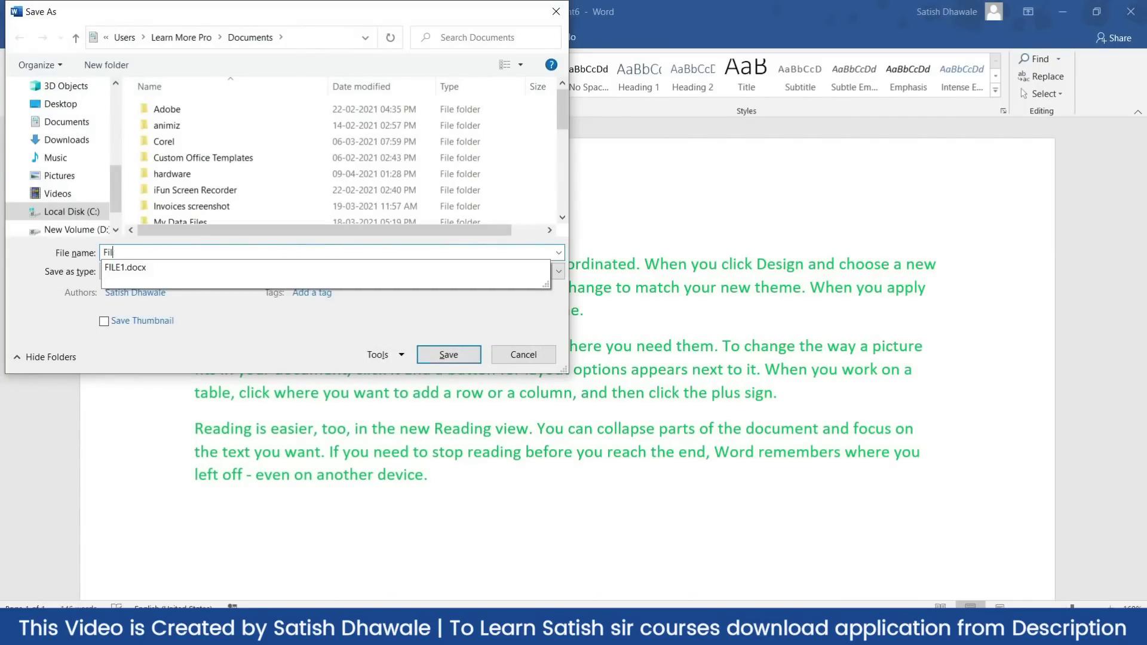
pyautogui.press('BackSpace')
pyautogui.press('BackSpace')
pyautogui.write('ILE')
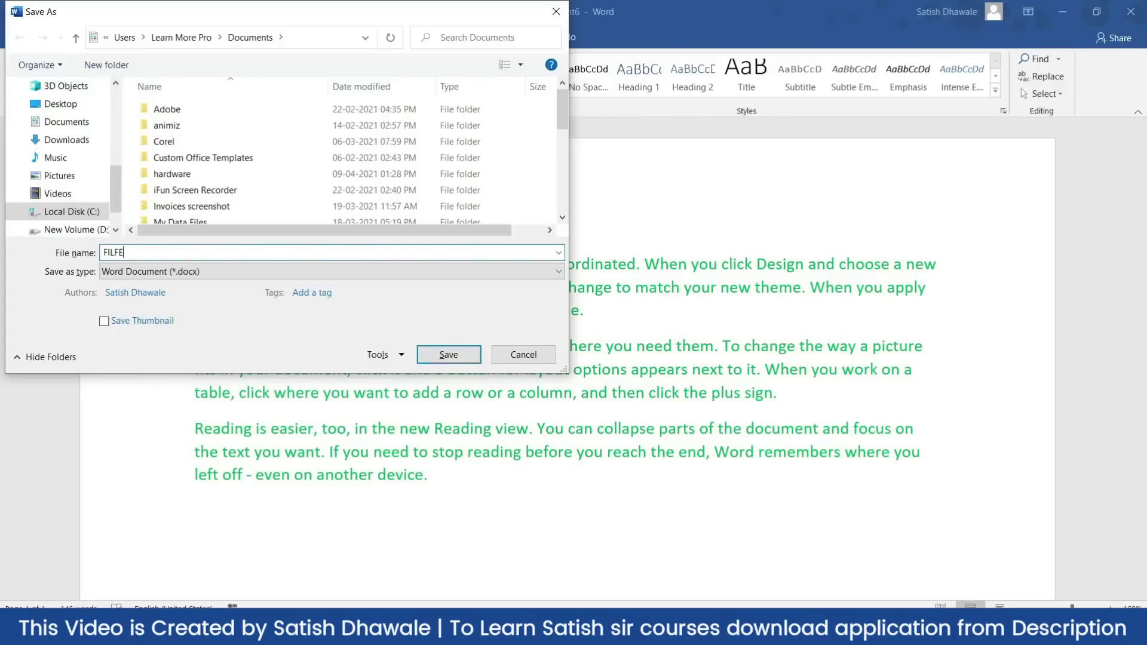
pyautogui.write('2')
pyautogui.press('Return')
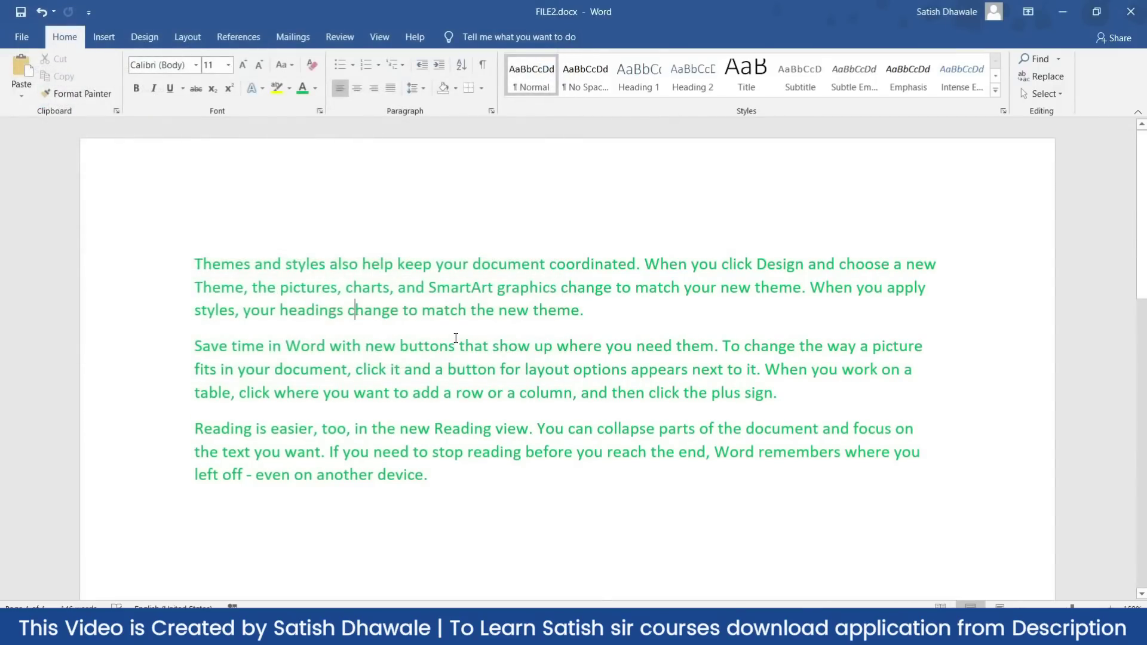
# Step: Close FILE2.docx and create a new blank document
pyautogui.hotkey('ctrl', 'w')
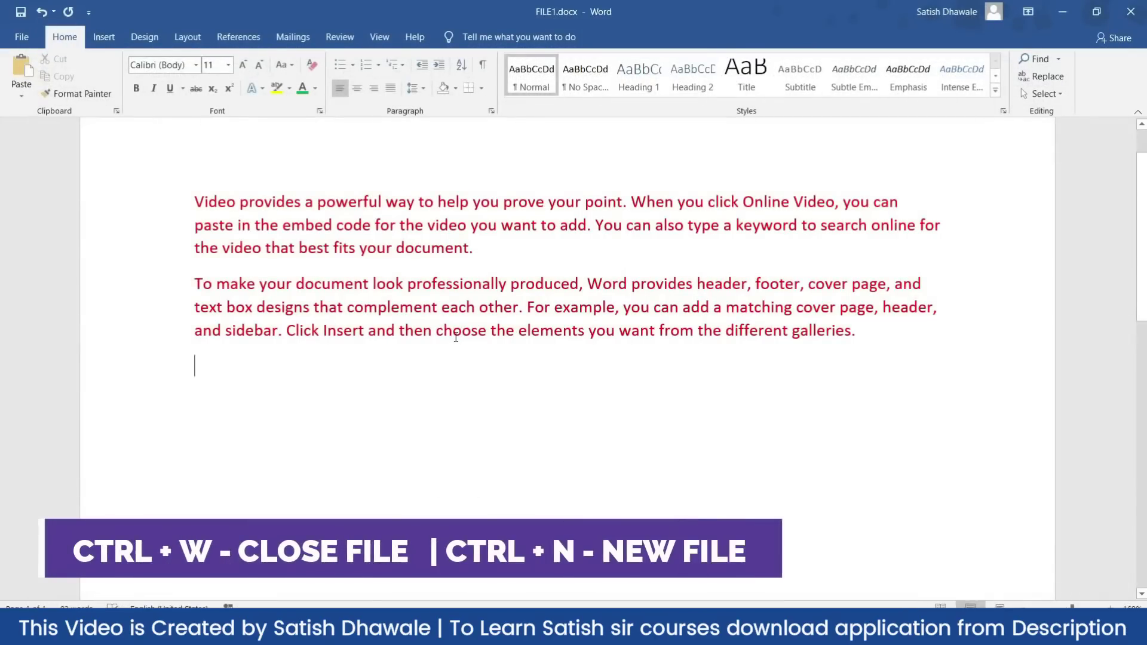
pyautogui.hotkey('ctrl', 'n')
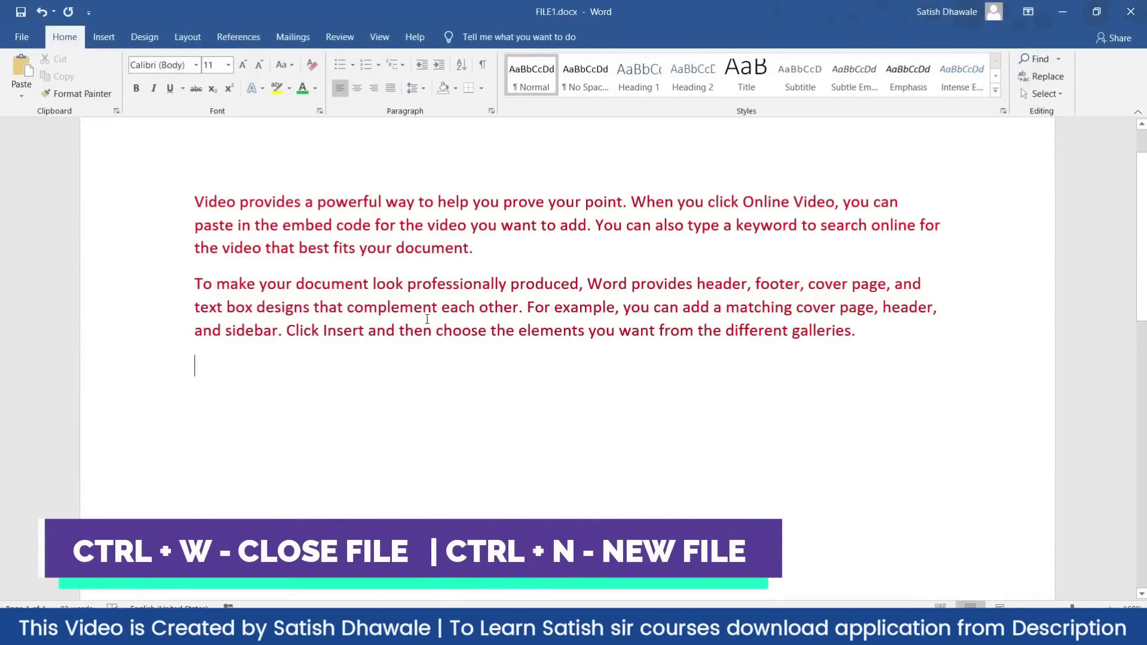
pyautogui.hotkey('ctrl', 'n')
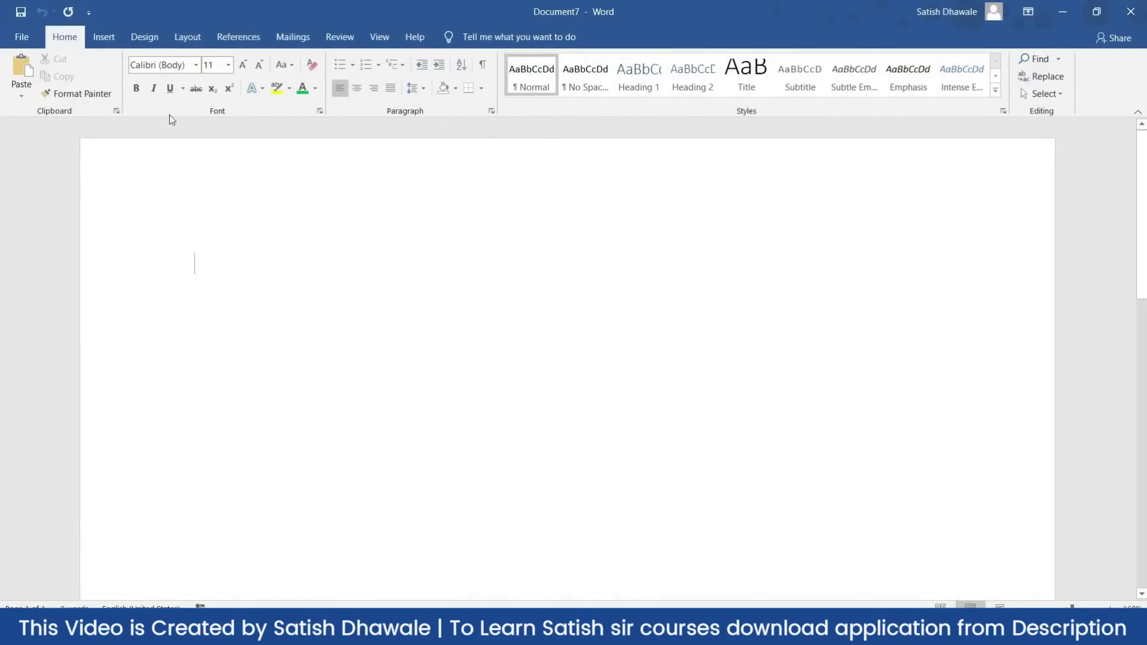
# Step: Insert the text of FILE1.docx and FILE2.docx from the Documents folder together into the blank document
pyautogui.click(104, 38)
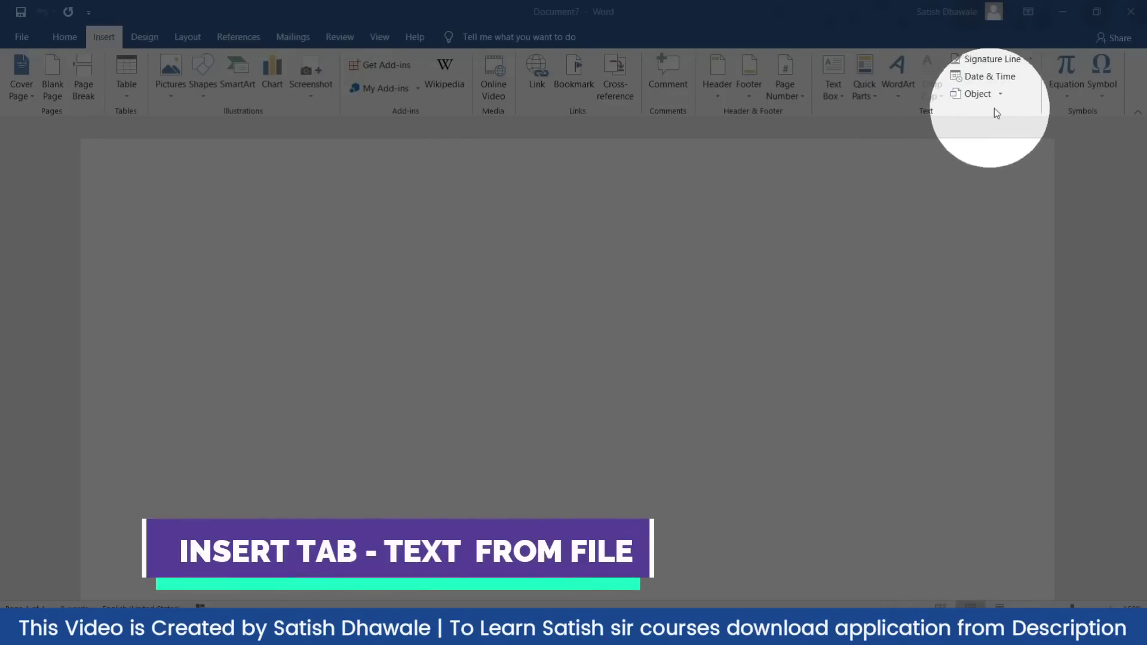
pyautogui.click(1000, 94)
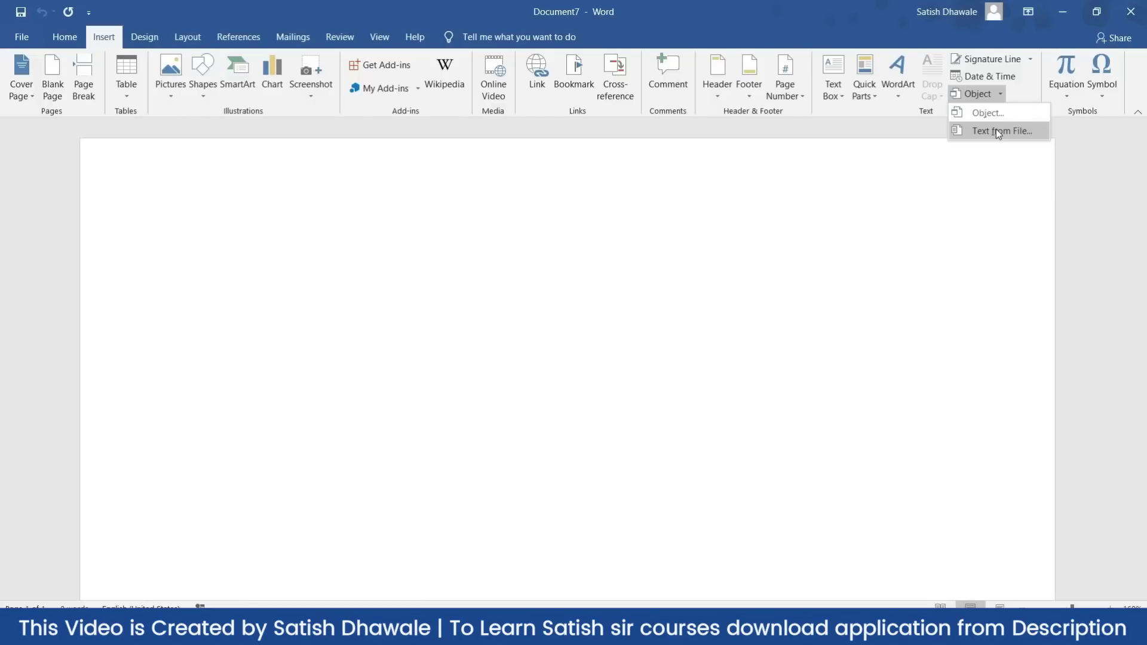
pyautogui.click(998, 132)
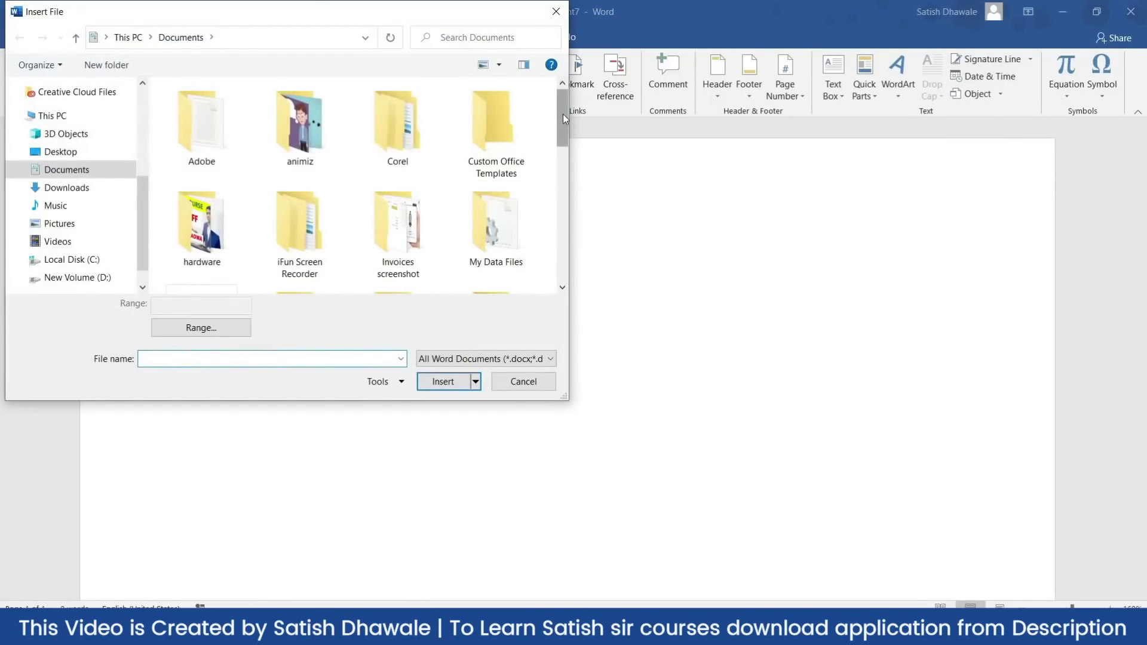
pyautogui.moveTo(563, 113); pyautogui.dragTo(572, 257)
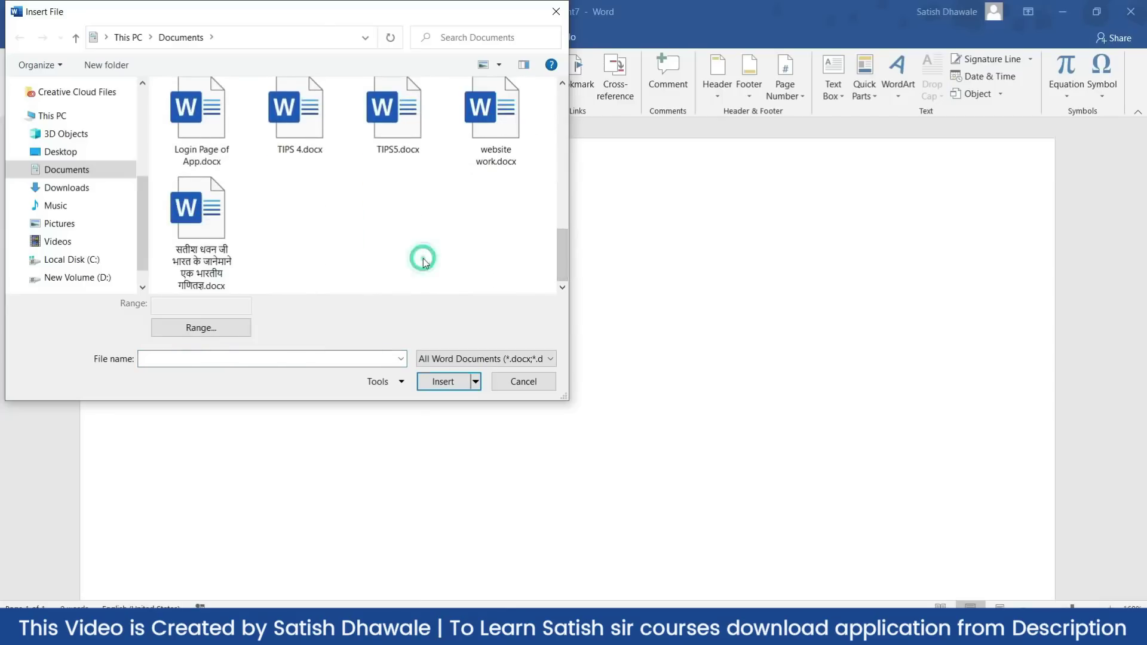
pyautogui.press('Up')
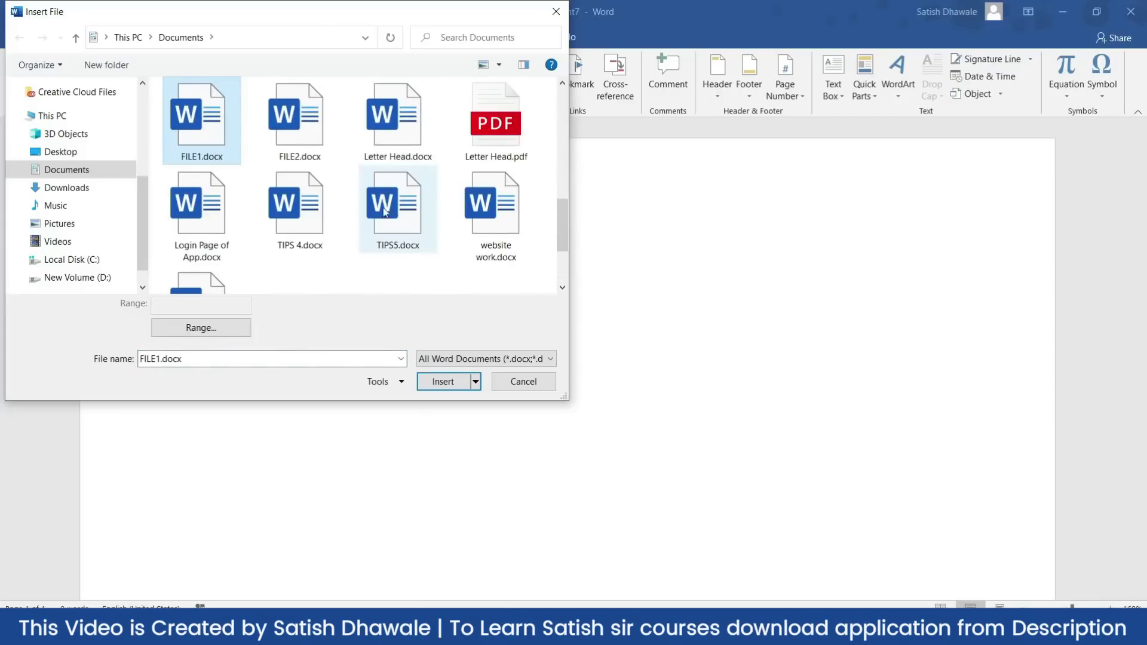
pyautogui.keyDown('ctrl'); pyautogui.click(291, 135); pyautogui.keyUp('ctrl')
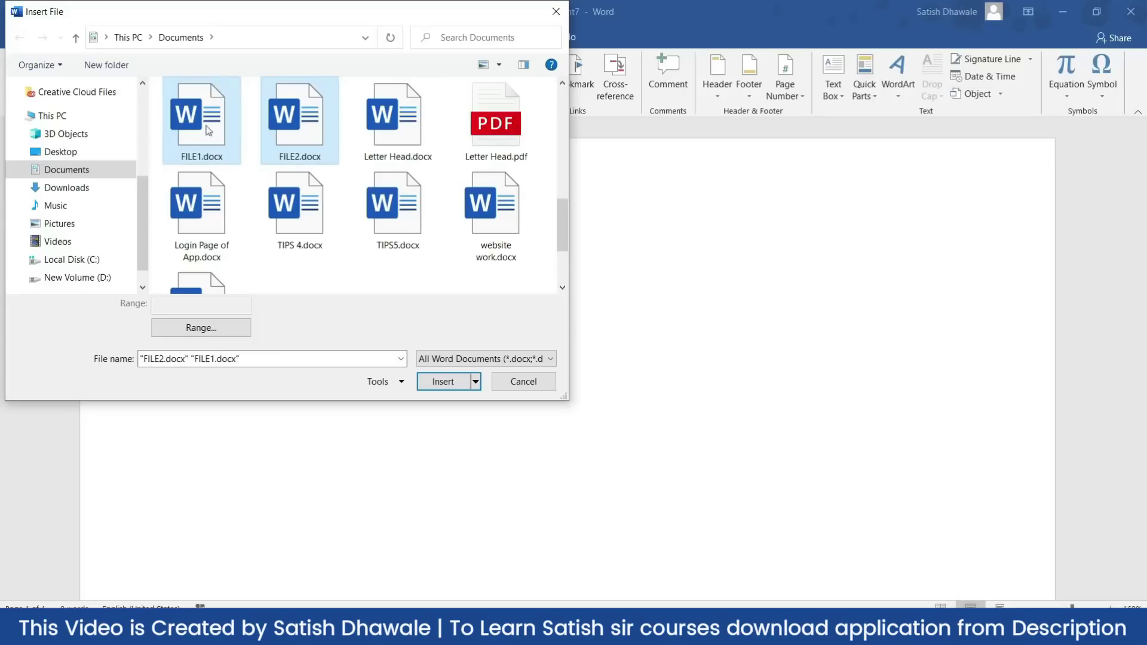
pyautogui.click(448, 382)
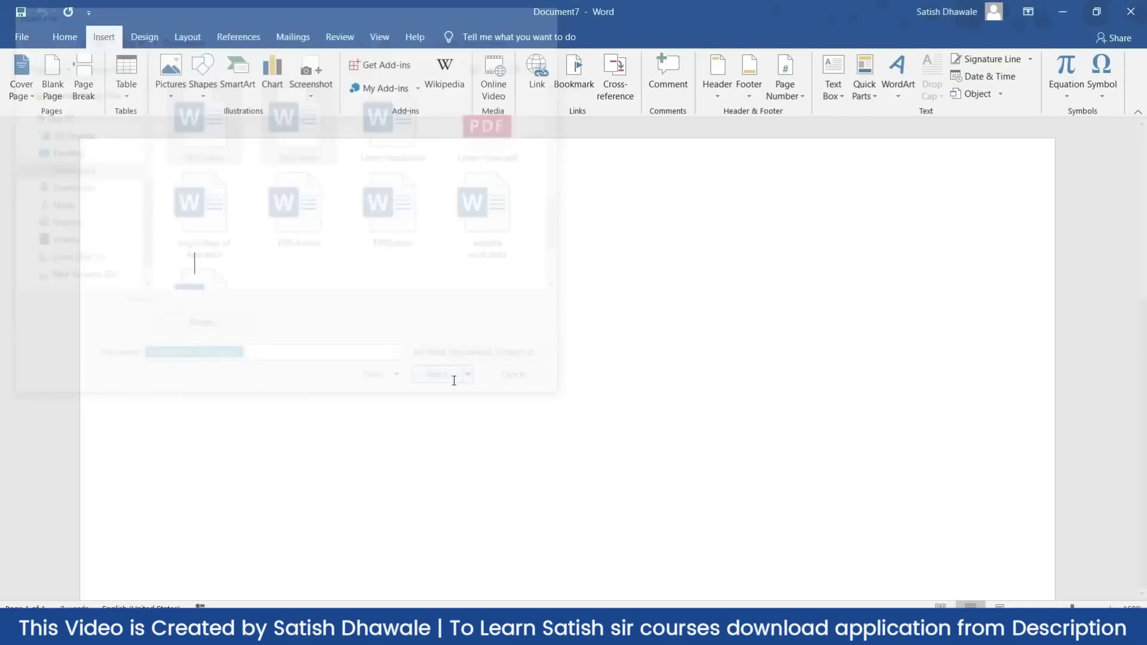
pyautogui.scroll(5, 454, 381)
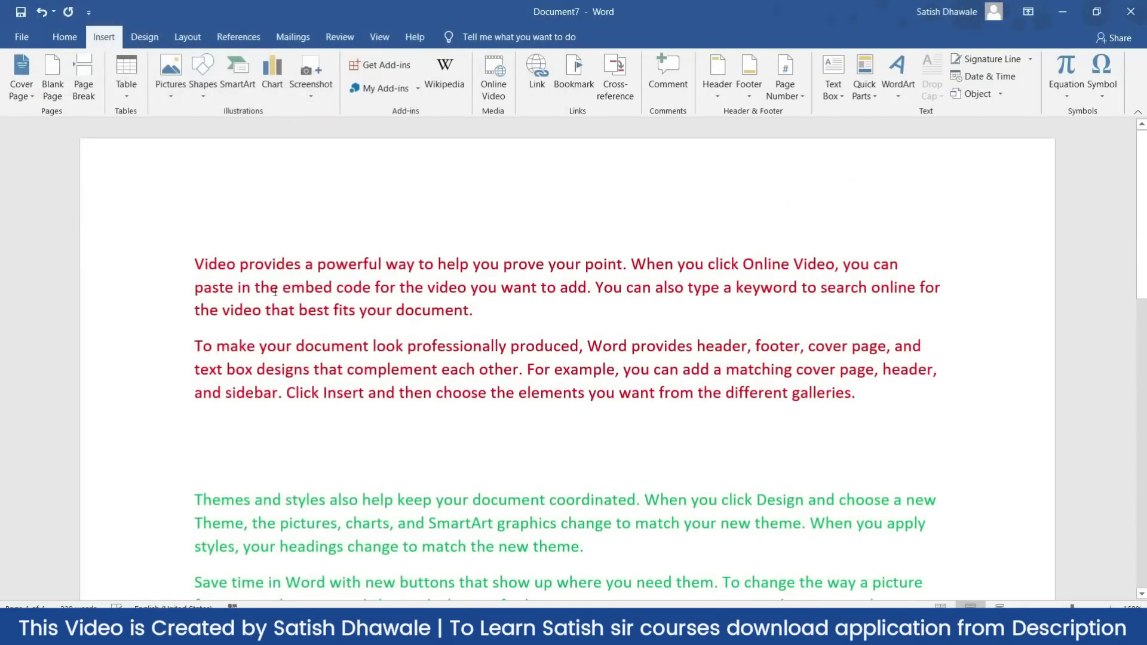
pyautogui.scroll(-3, 363, 284)
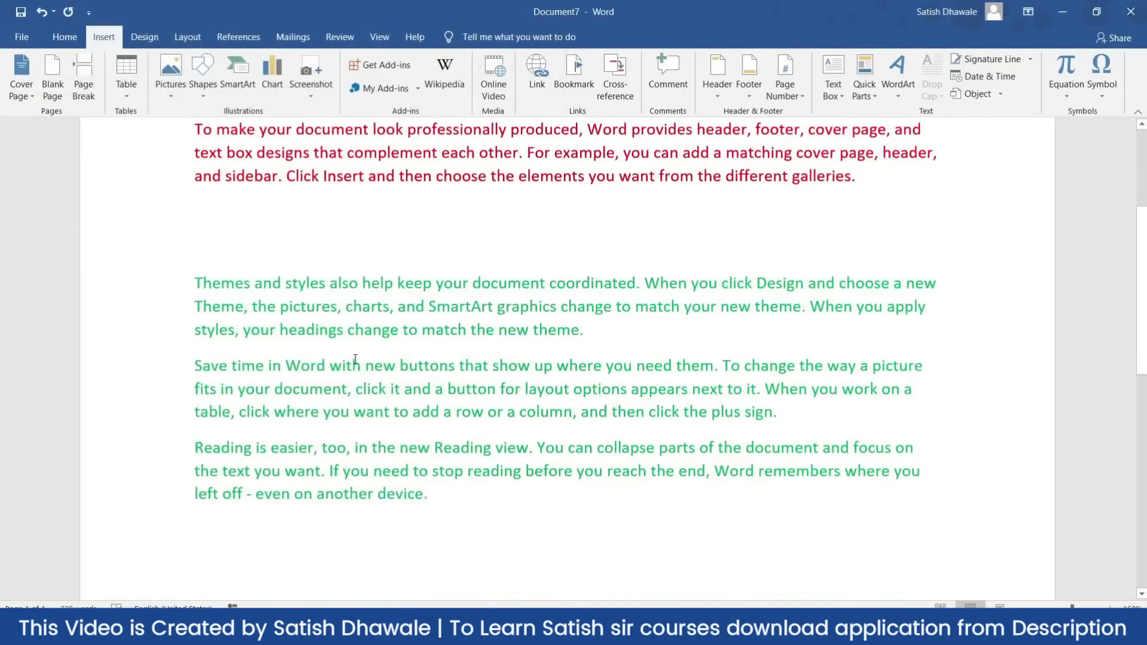
pyautogui.scroll(3, 266, 412)
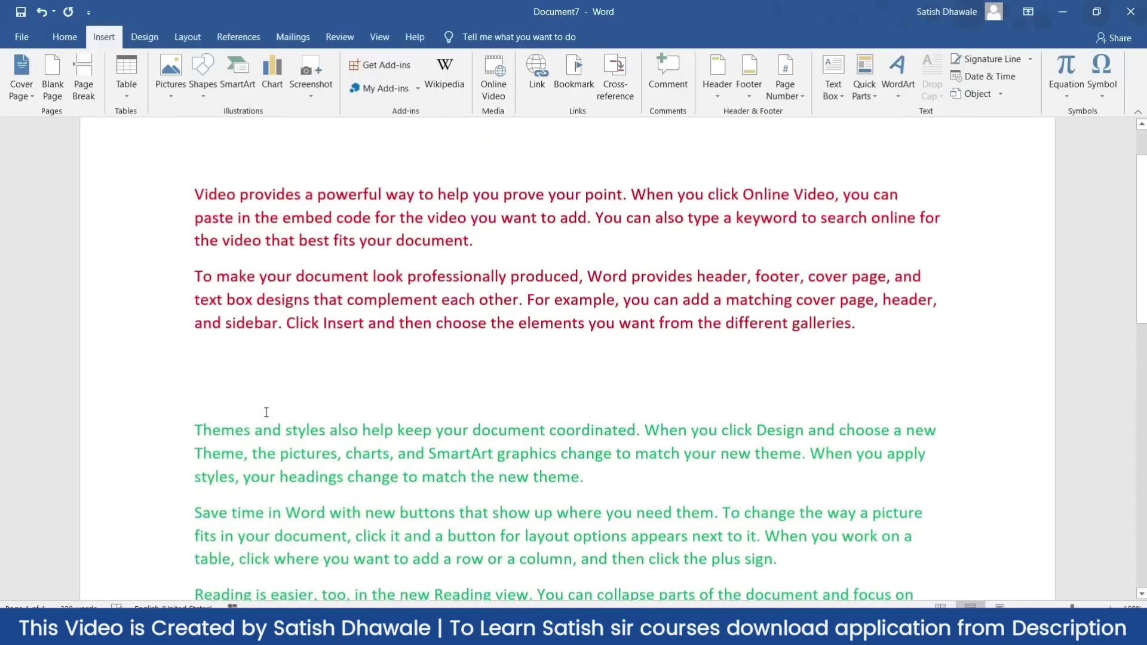
pyautogui.scroll(-4, 266, 413)
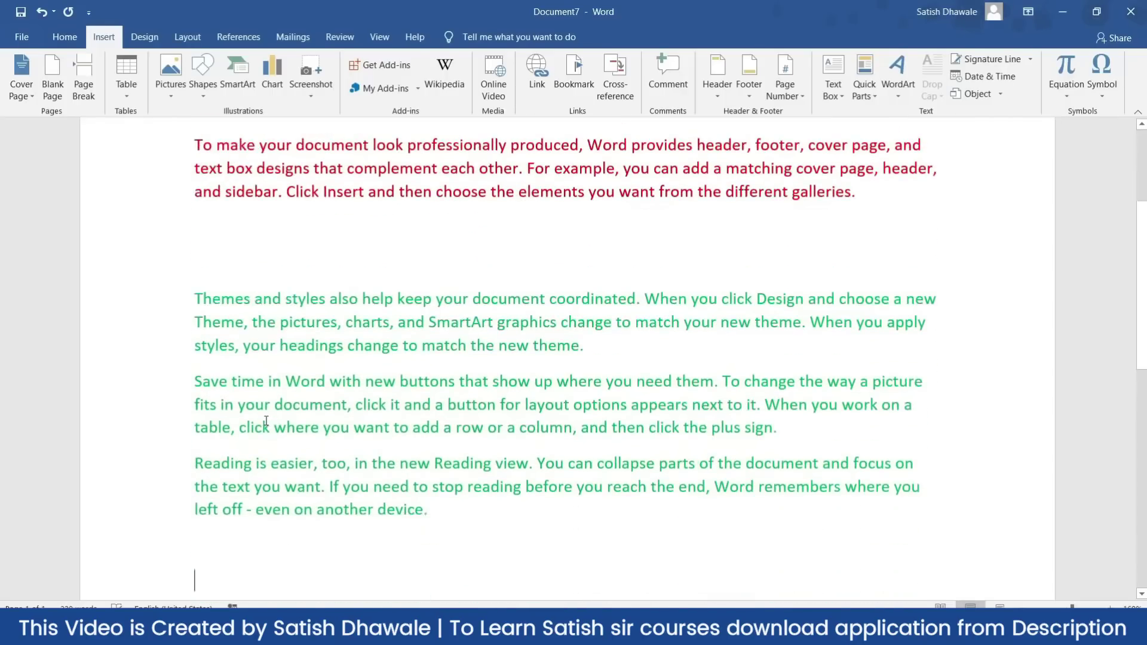
pyautogui.scroll(2, 267, 421)
pyautogui.scroll(2, 267, 421)
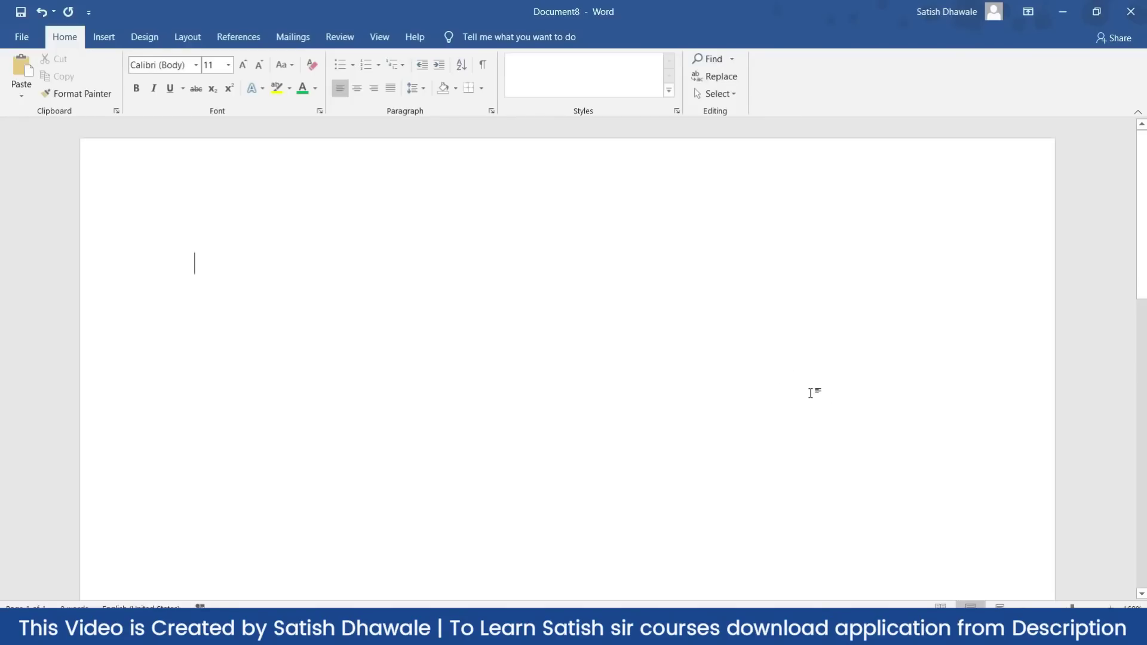
# Step: Generate sample paragraphs in the new blank document with the formula =RAND()
pyautogui.write('=RAND()')
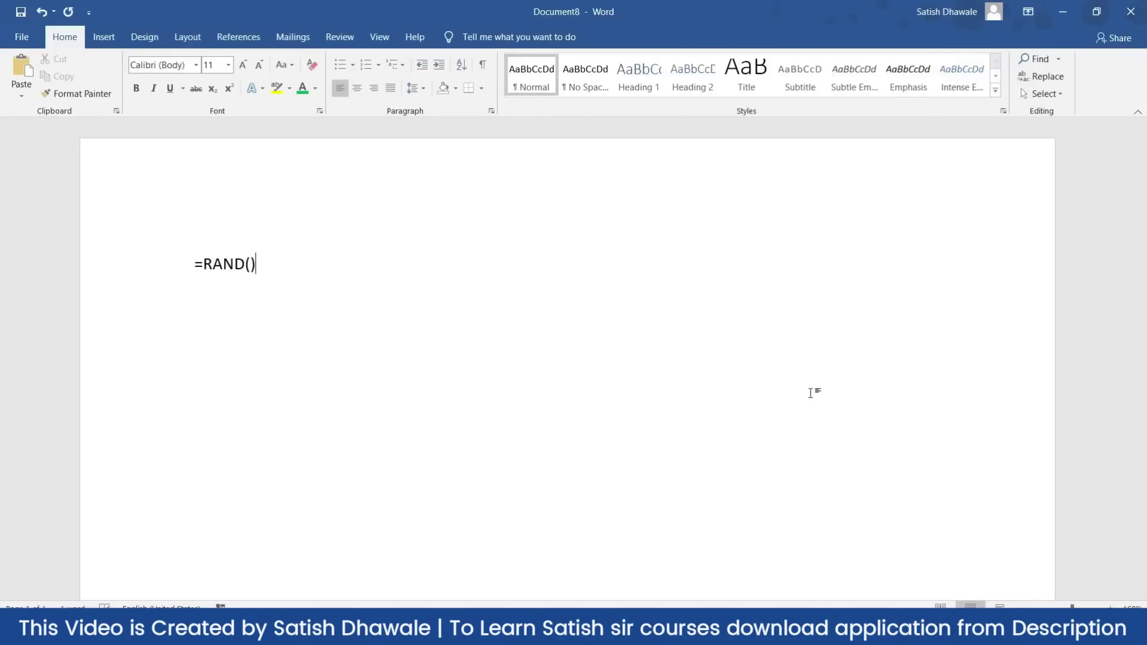
pyautogui.press('Return')
pyautogui.scroll(2, 611, 469)
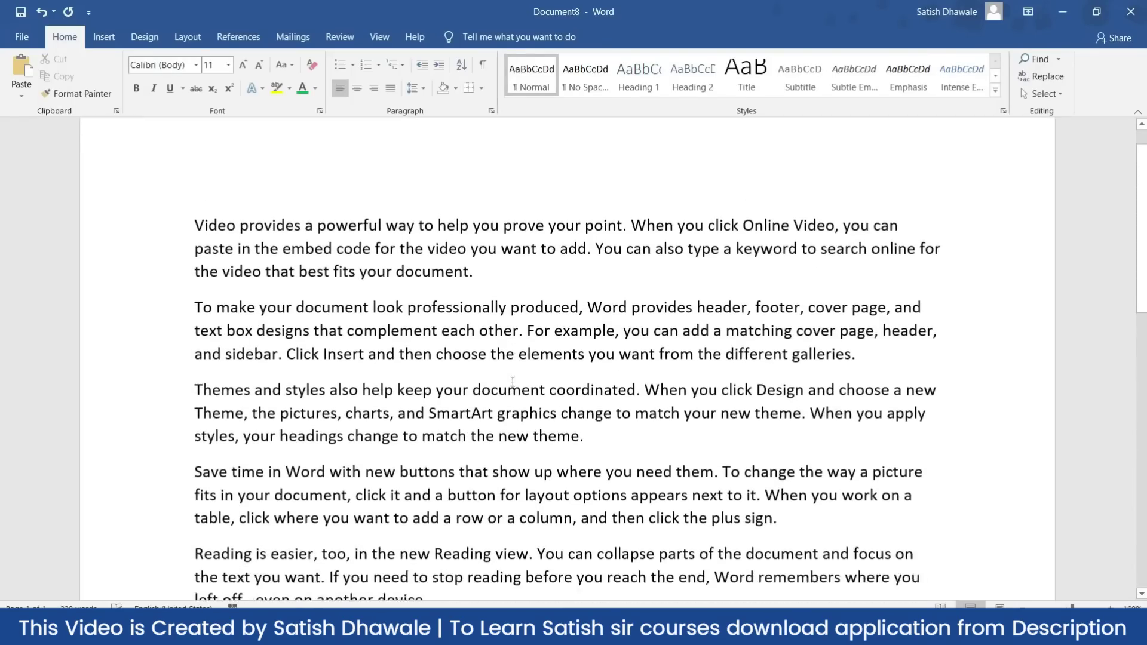
pyautogui.scroll(-1, 513, 381)
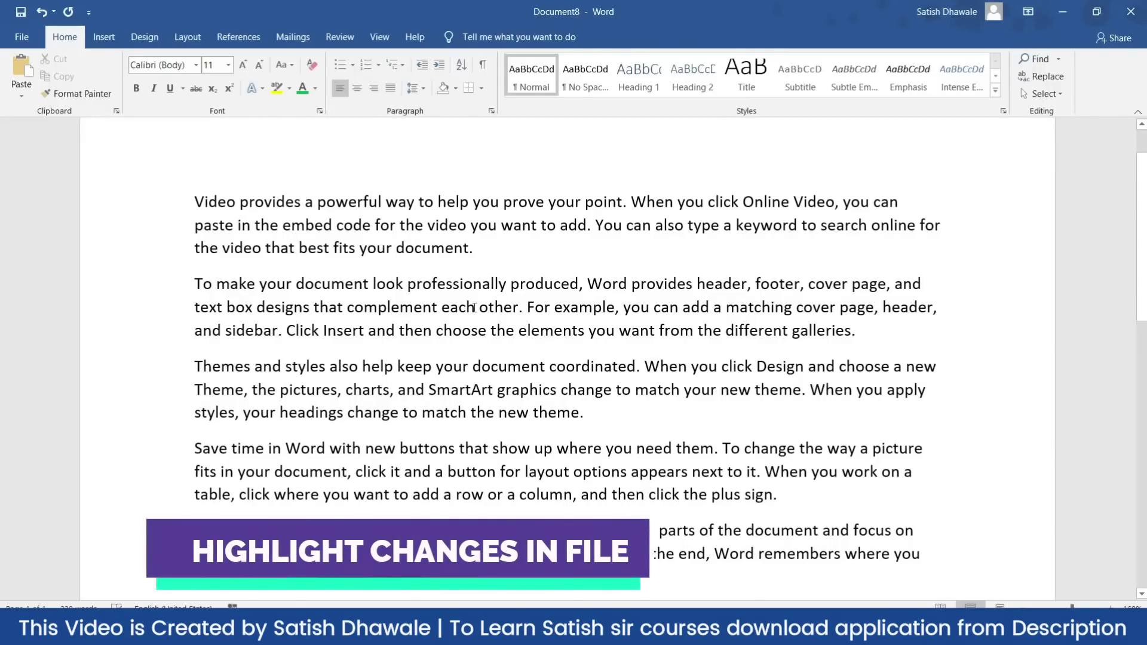
pyautogui.doubleClick(341, 204)
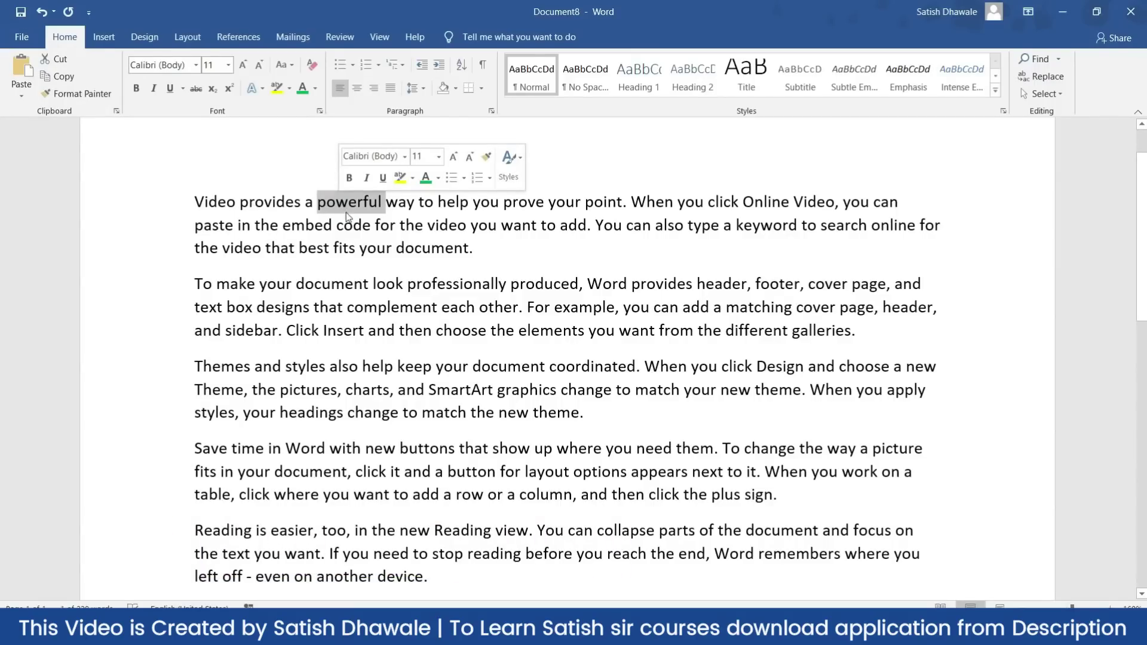
pyautogui.doubleClick(432, 292)
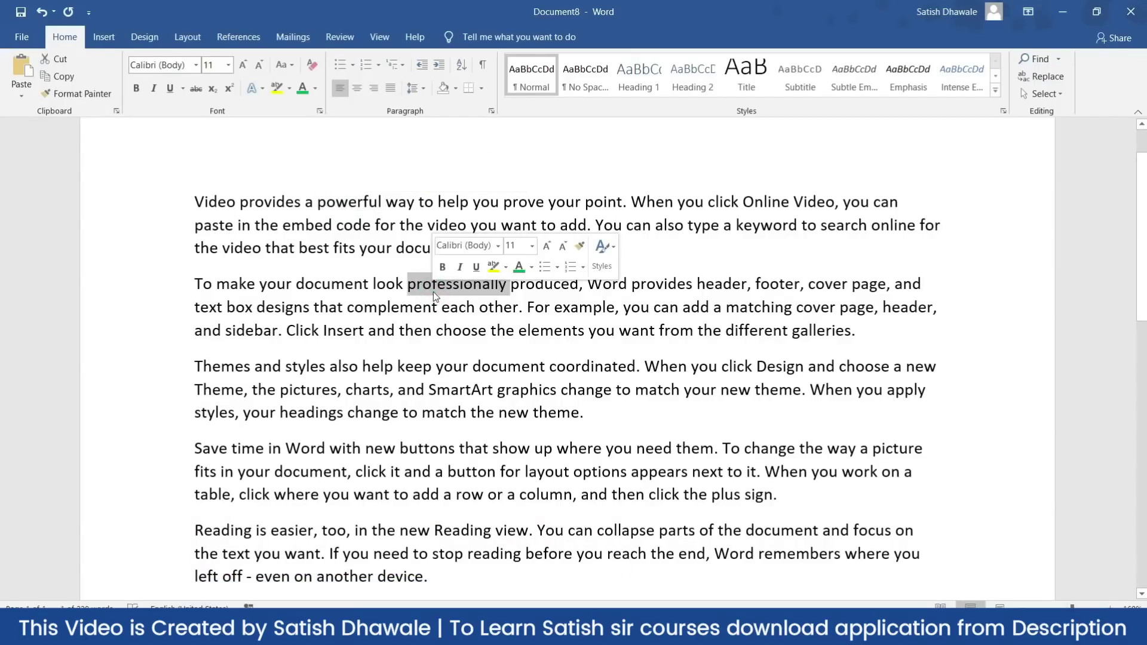
pyautogui.click(433, 292)
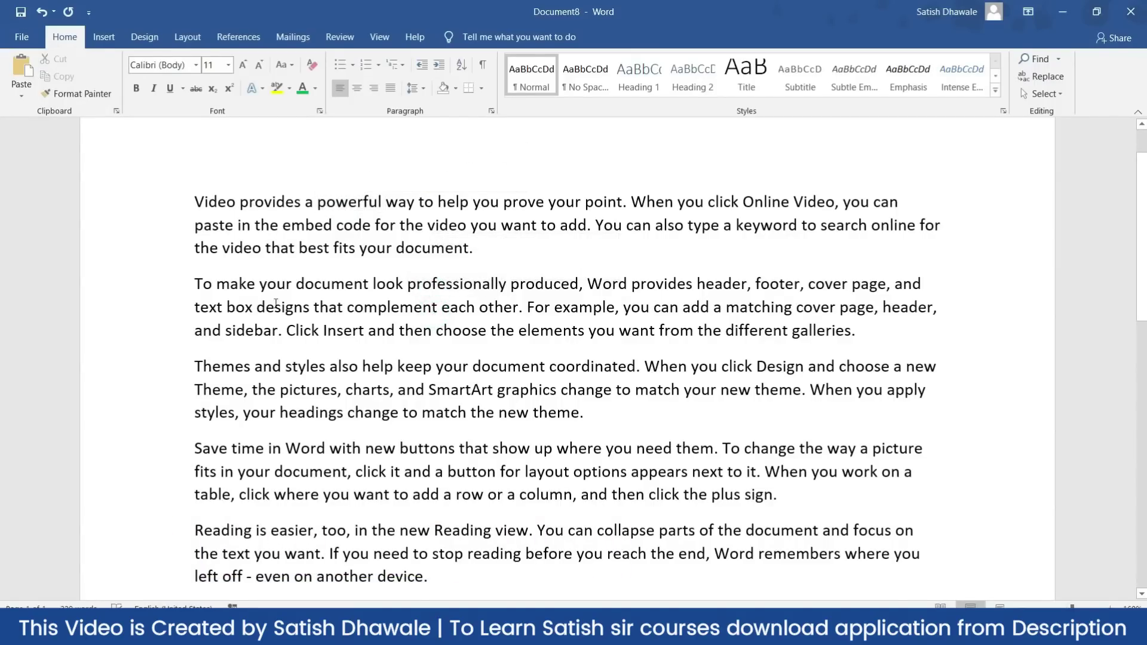
# Step: Set the review display to All Markup and turn on Track Changes for the document
pyautogui.click(206, 289)
pyautogui.click(196, 194)
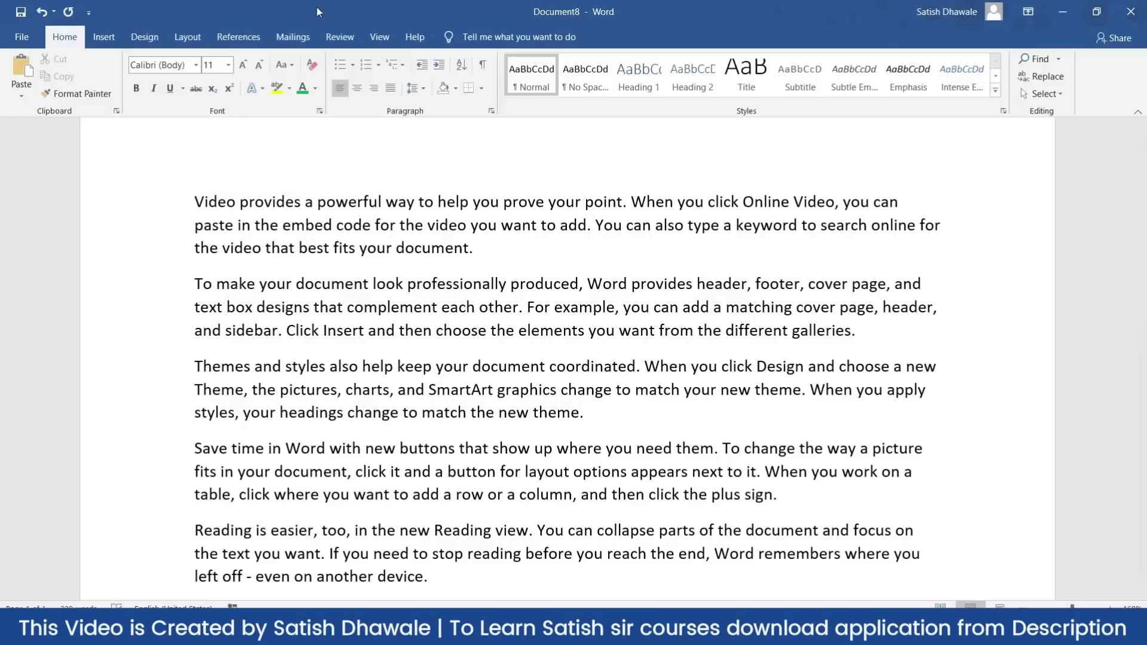
pyautogui.click(340, 39)
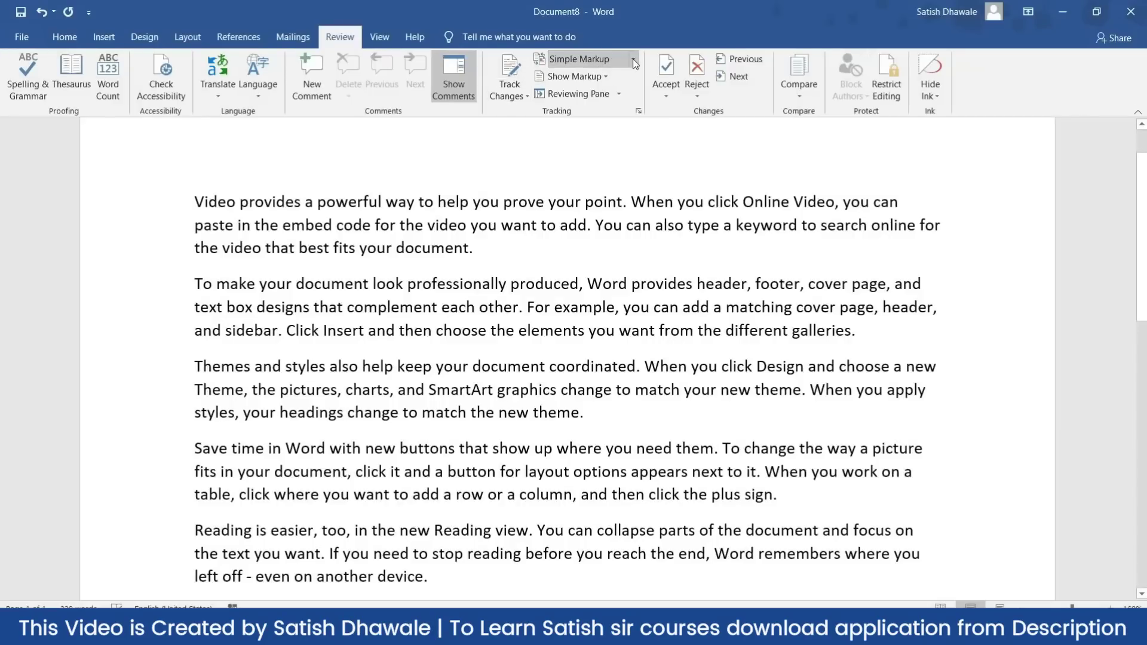
pyautogui.click(633, 59)
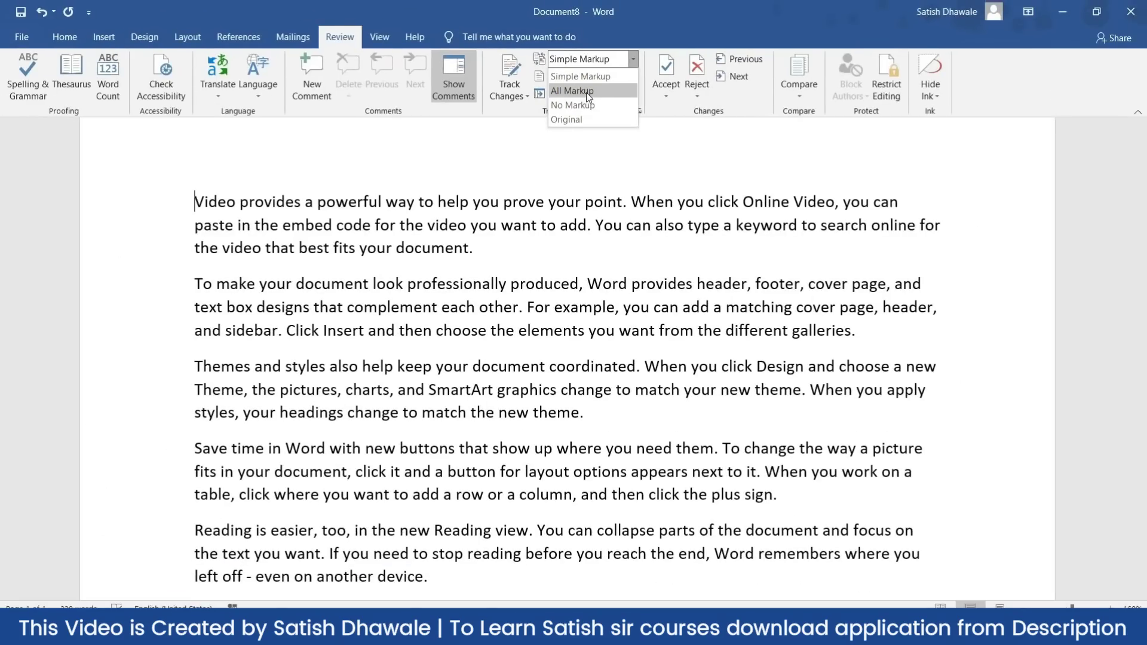
pyautogui.click(587, 92)
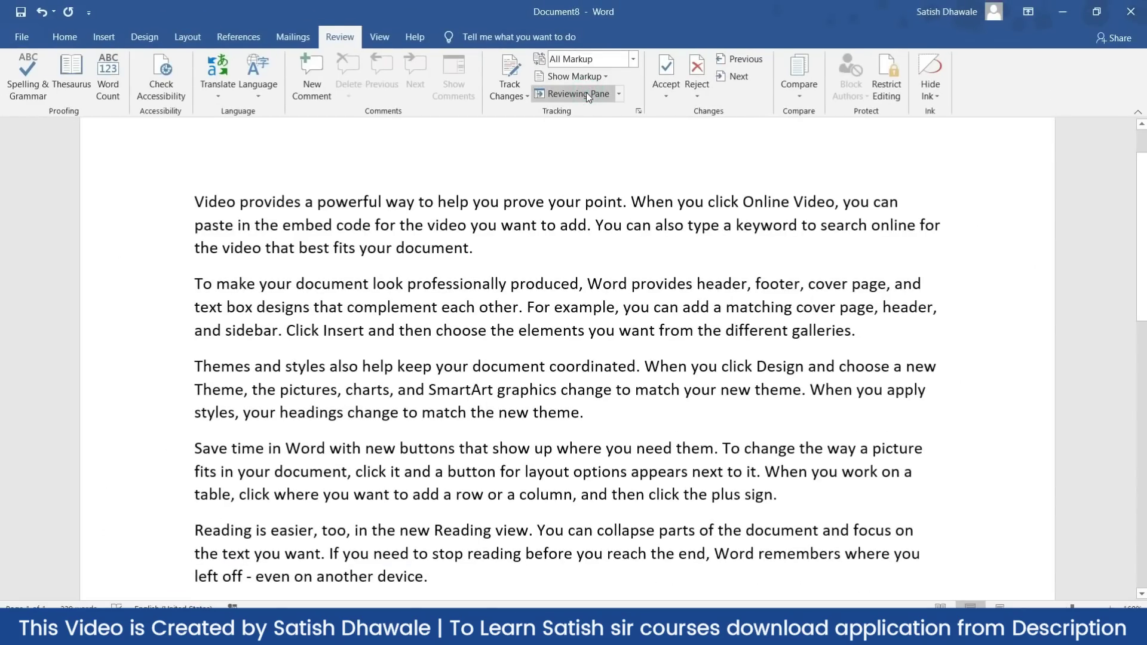
pyautogui.click(606, 76)
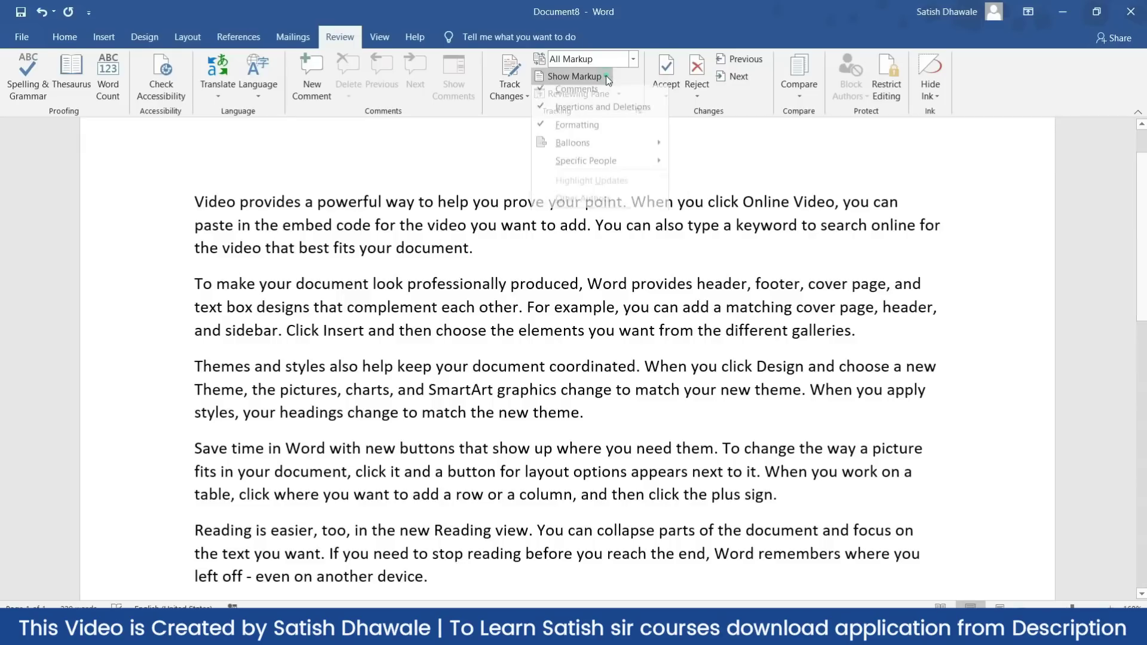
pyautogui.moveTo(612, 149)
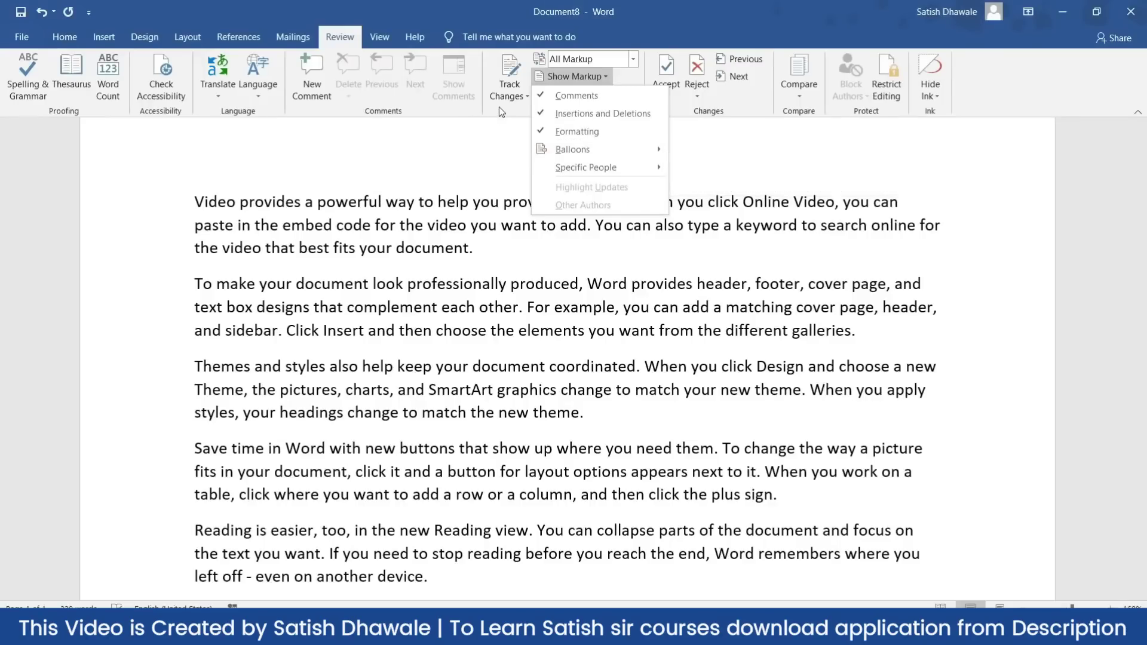
pyautogui.click(500, 106)
pyautogui.click(512, 67)
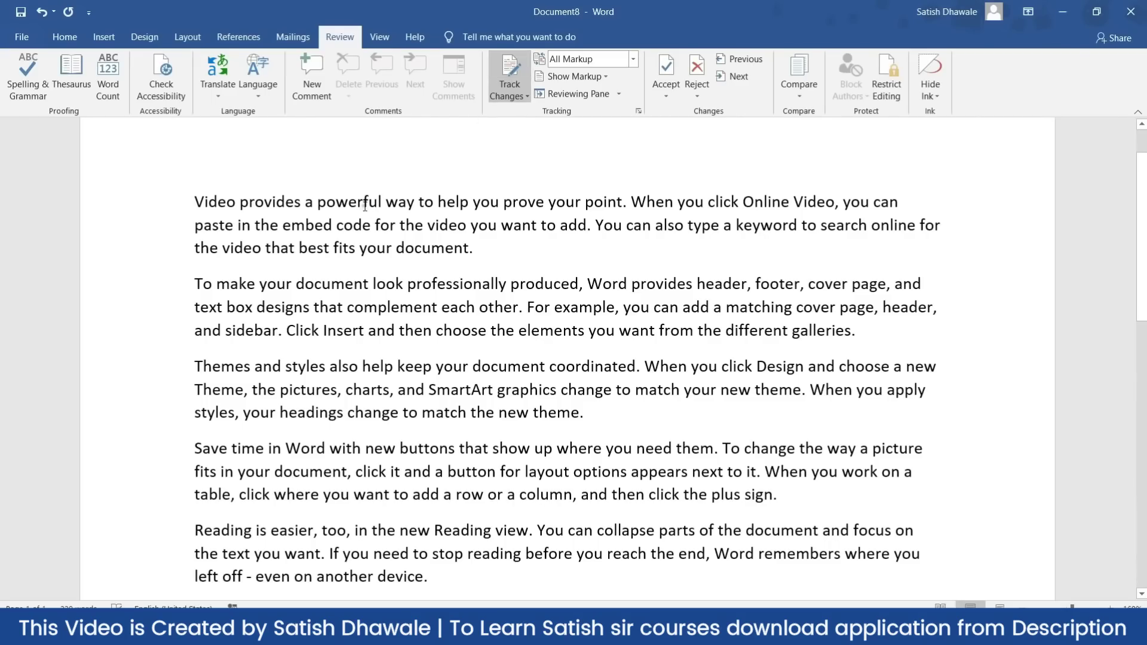
# Step: Delete "powerful" from the first paragraph and "professionally" from the second, and insert "2021" after "new buttons" in the fourth
pyautogui.doubleClick(364, 206)
pyautogui.press('Delete')
pyautogui.moveTo(408, 285); pyautogui.dragTo(509, 284)
pyautogui.press('Delete')
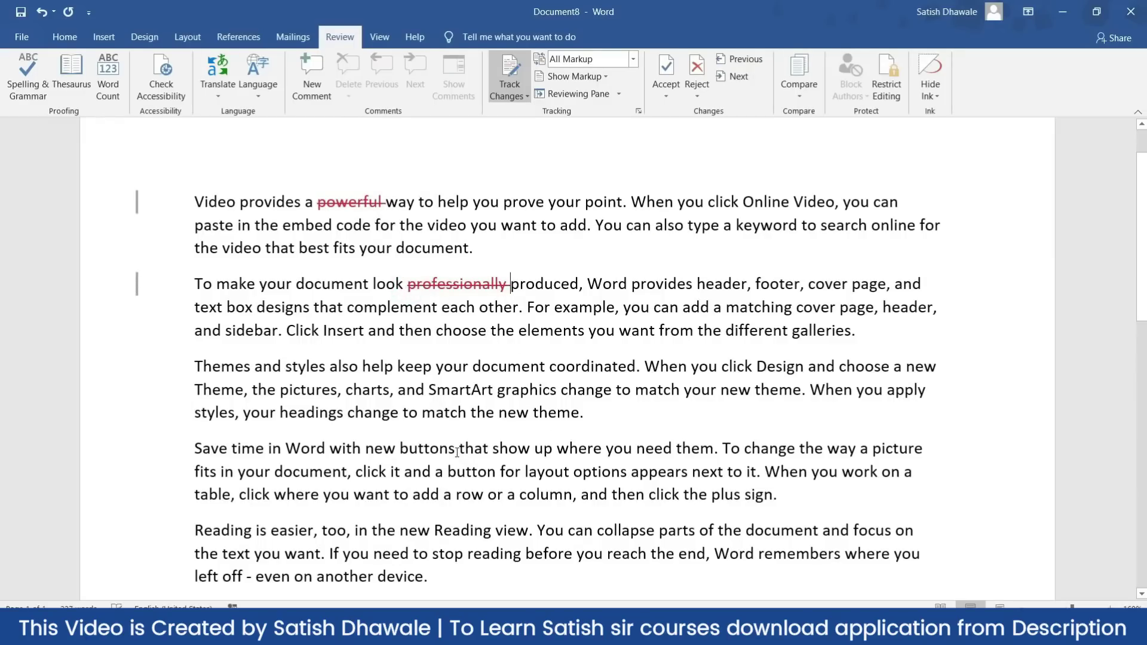
pyautogui.click(456, 449)
pyautogui.write('2021')
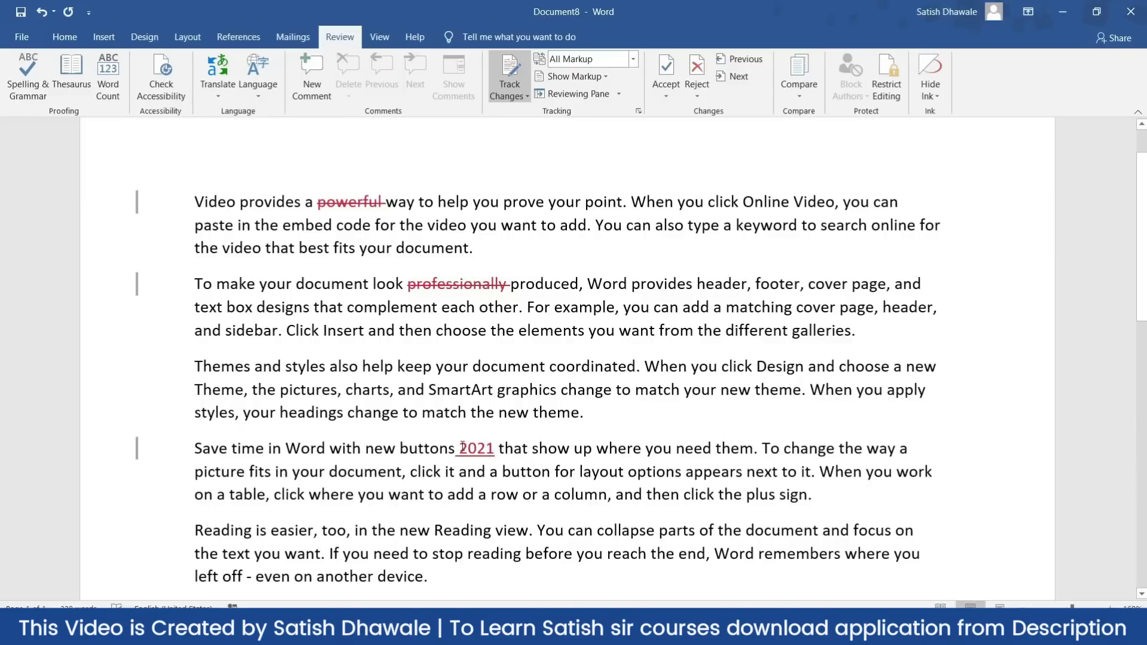
# Step: Delete ", too, in the new Reading" from the last paragraph and "you click Design and" from the paragraph about themes
pyautogui.moveTo(459, 449); pyautogui.dragTo(496, 450)
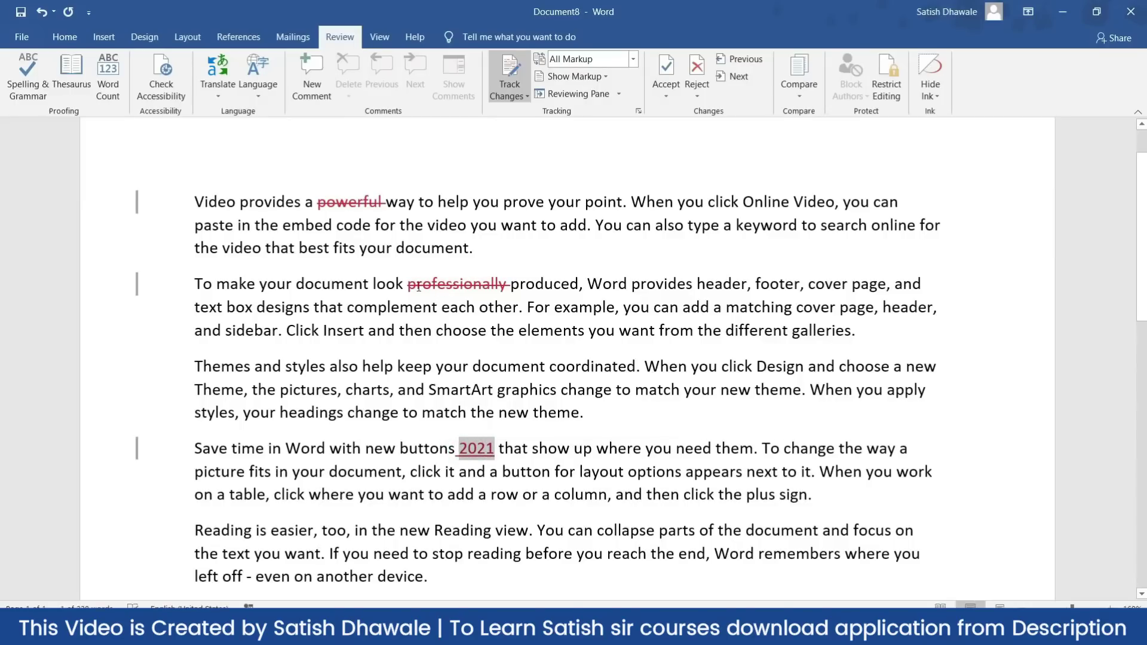
pyautogui.moveTo(418, 287); pyautogui.dragTo(507, 285)
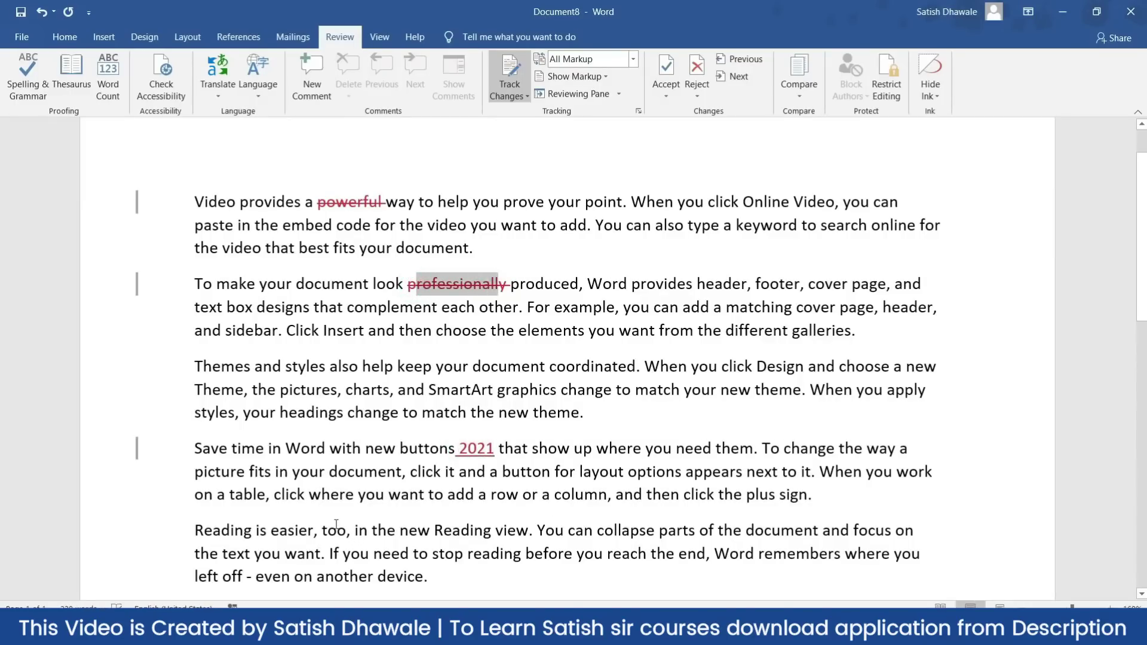
pyautogui.moveTo(315, 531); pyautogui.dragTo(492, 532)
pyautogui.press('Delete')
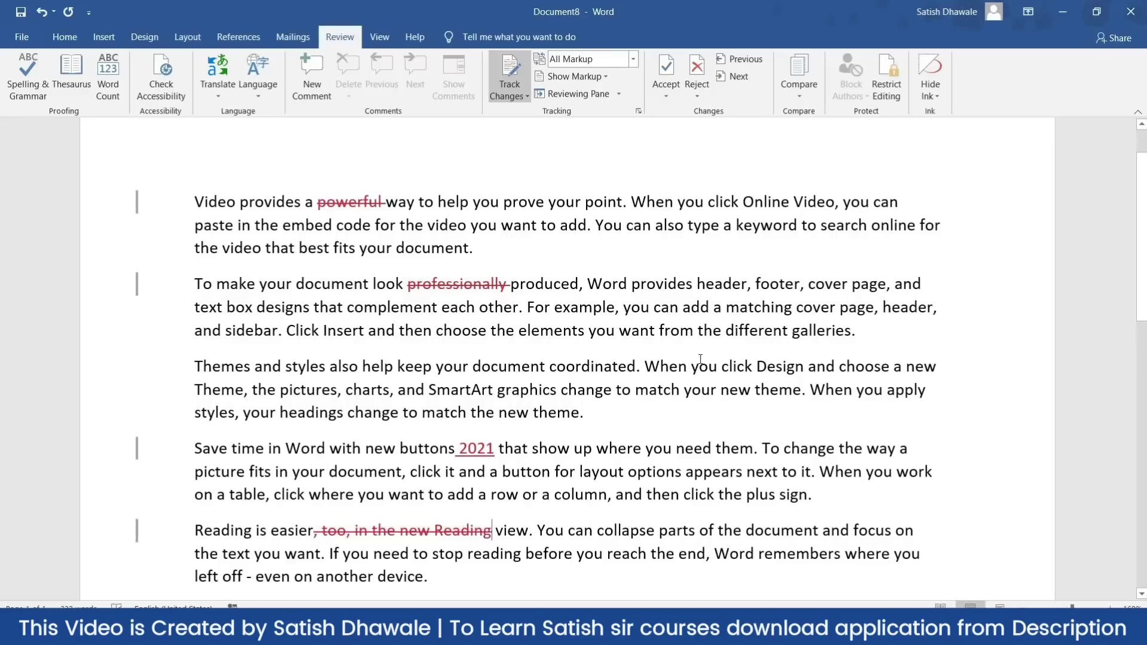
pyautogui.moveTo(693, 363); pyautogui.dragTo(839, 365)
pyautogui.press('Delete')
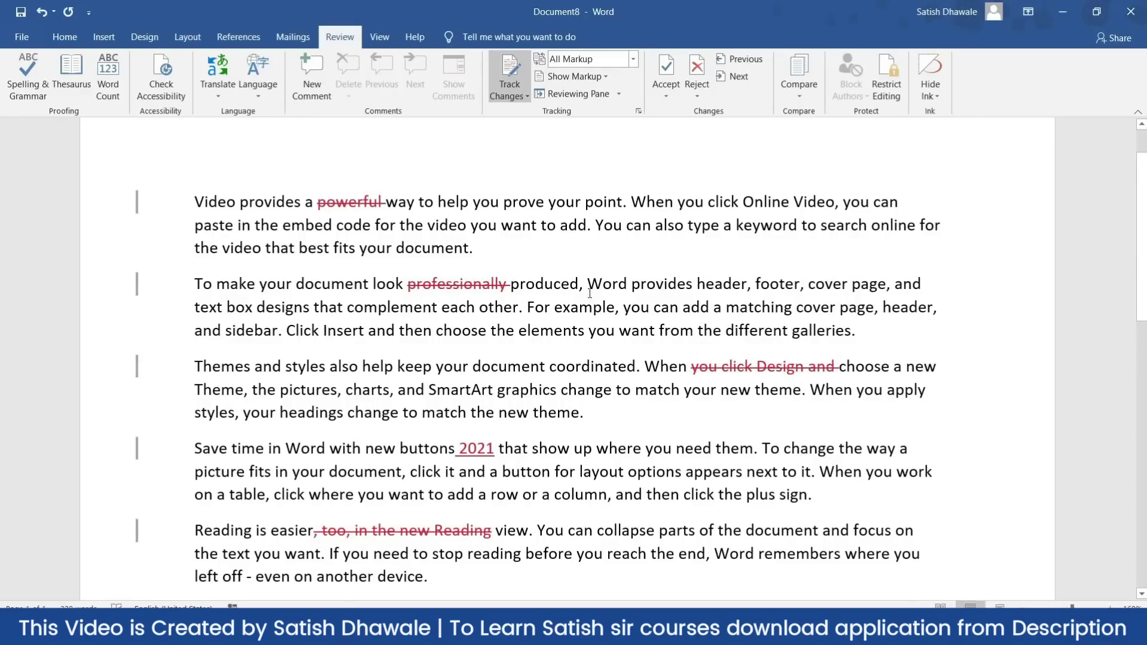
# Step: Delete "Word provides header, footer" and "designs that complement" from the second paragraph, and "Theme, the pictures" from the third
pyautogui.moveTo(589, 286); pyautogui.dragTo(799, 285)
pyautogui.press('Delete')
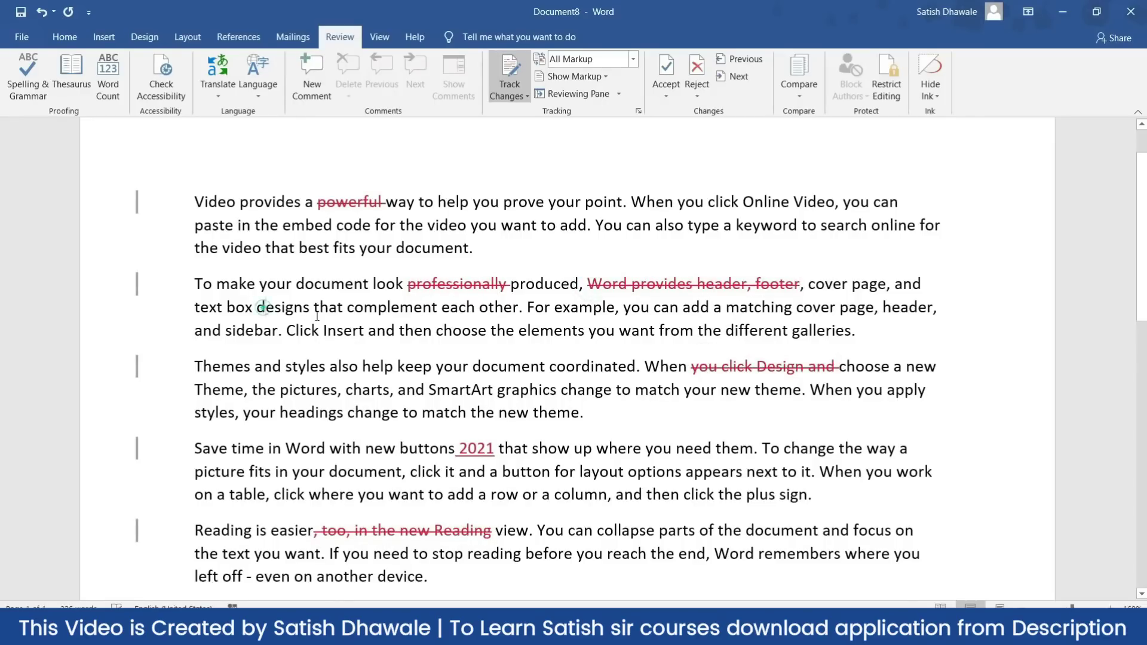
pyautogui.moveTo(257, 308); pyautogui.dragTo(441, 307)
pyautogui.press('Delete')
pyautogui.moveTo(195, 390); pyautogui.dragTo(338, 390)
pyautogui.press('Delete')
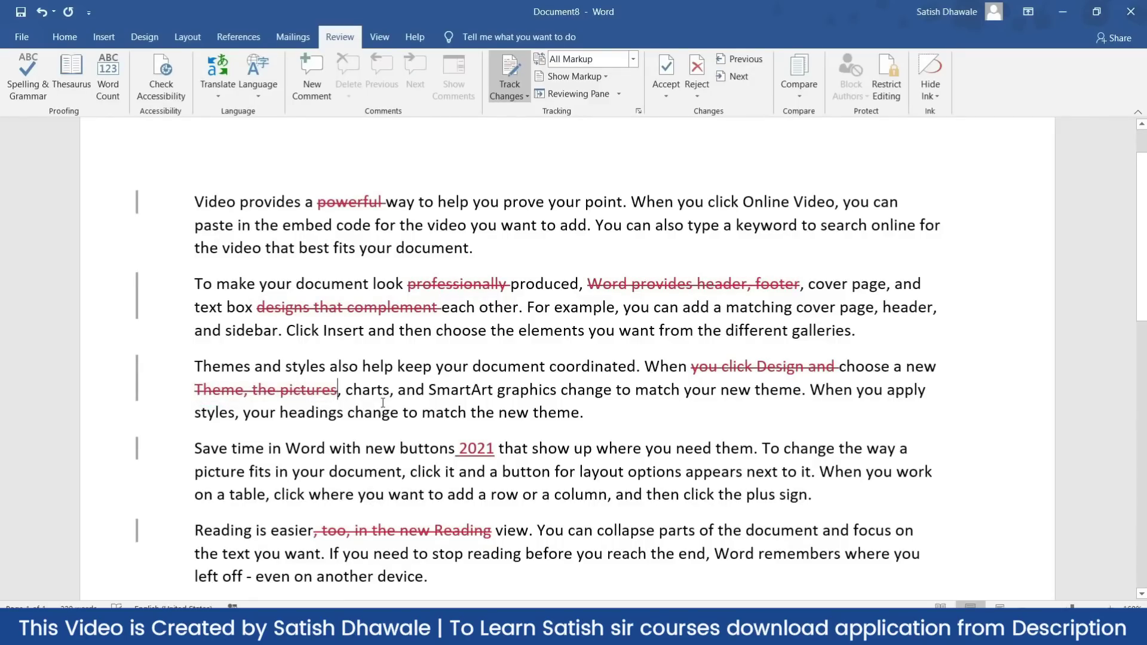
# Step: Examine the advanced Track Changes options for insertion and deletion marks and colors, leaving the settings as they are
pyautogui.click(638, 111)
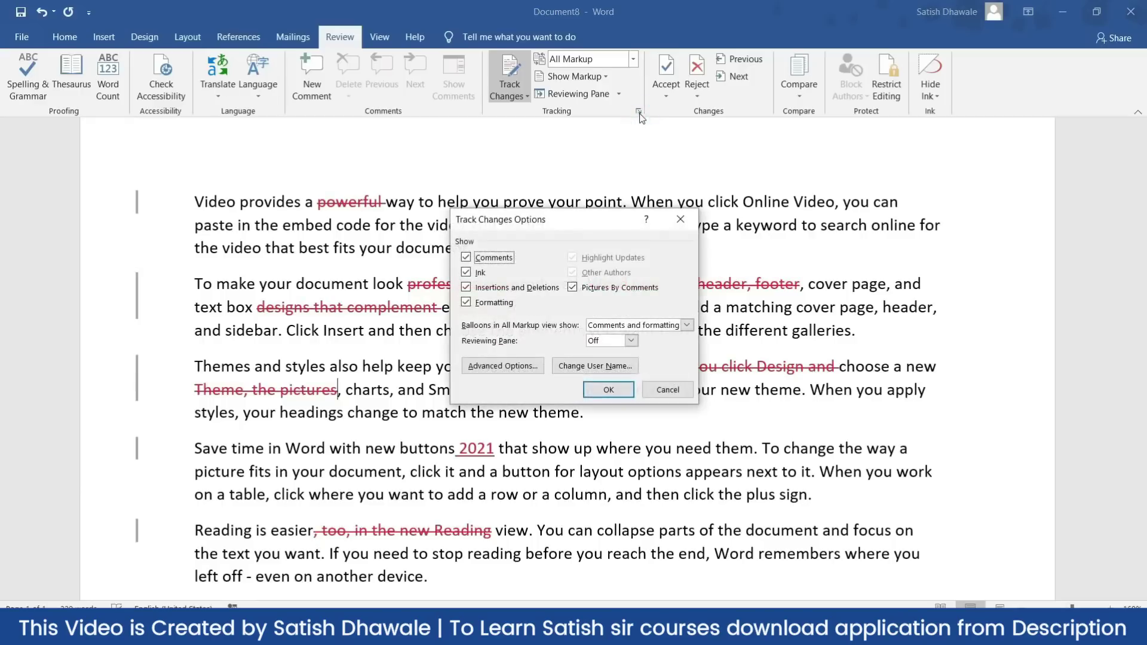
pyautogui.click(494, 367)
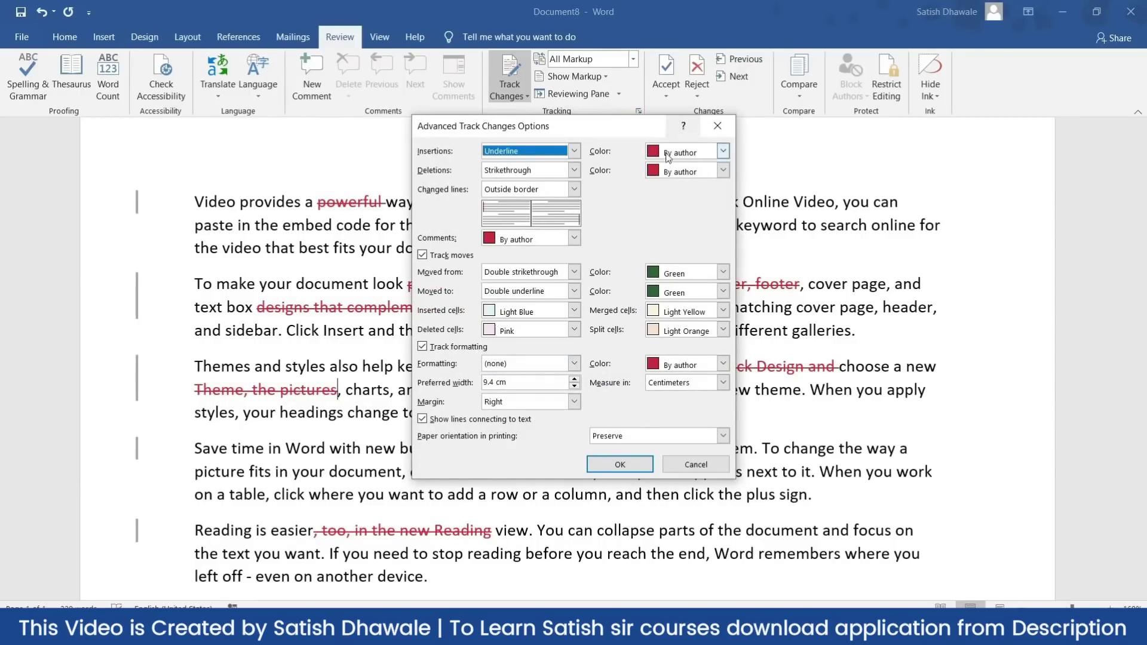
pyautogui.click(717, 125)
pyautogui.click(687, 216)
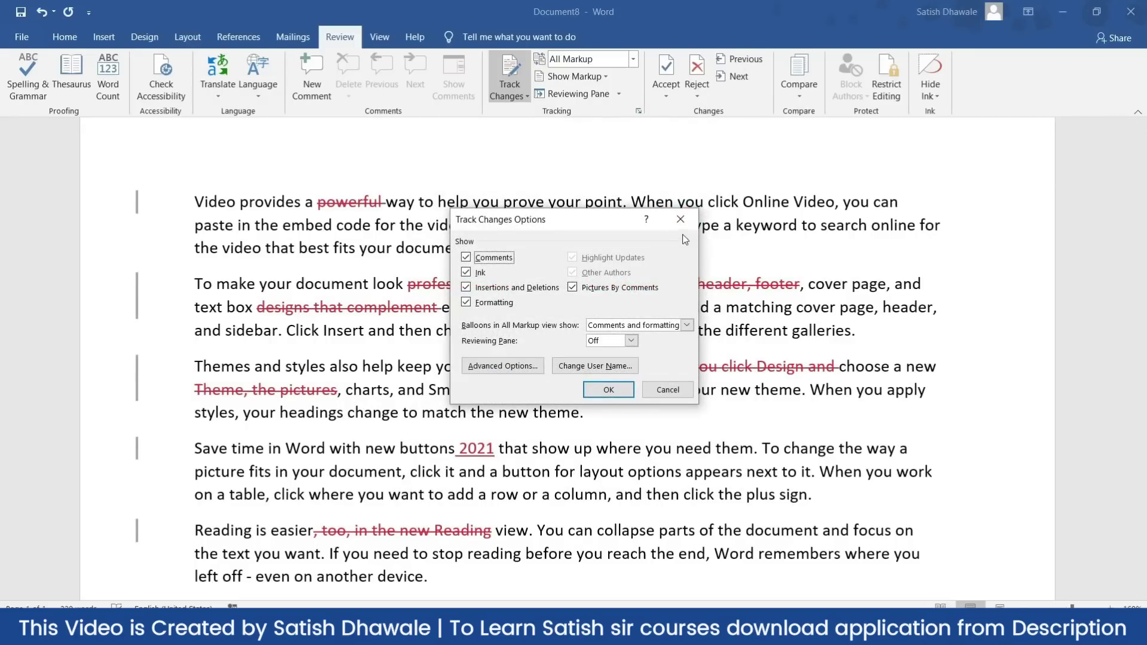
pyautogui.click(680, 220)
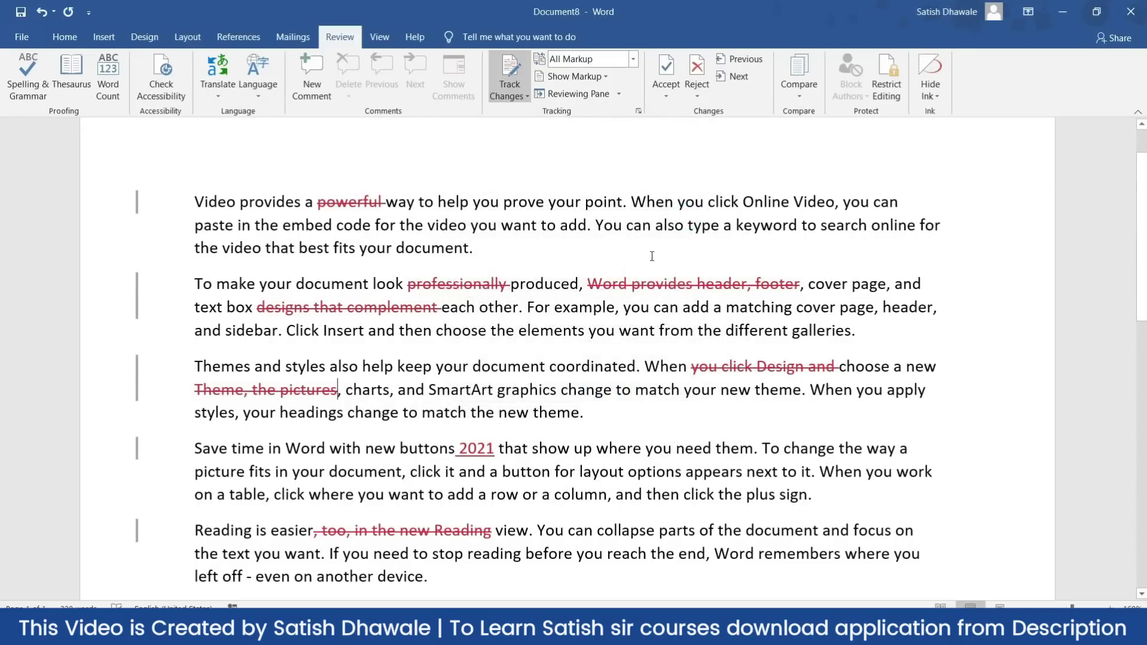
pyautogui.moveTo(637, 283)
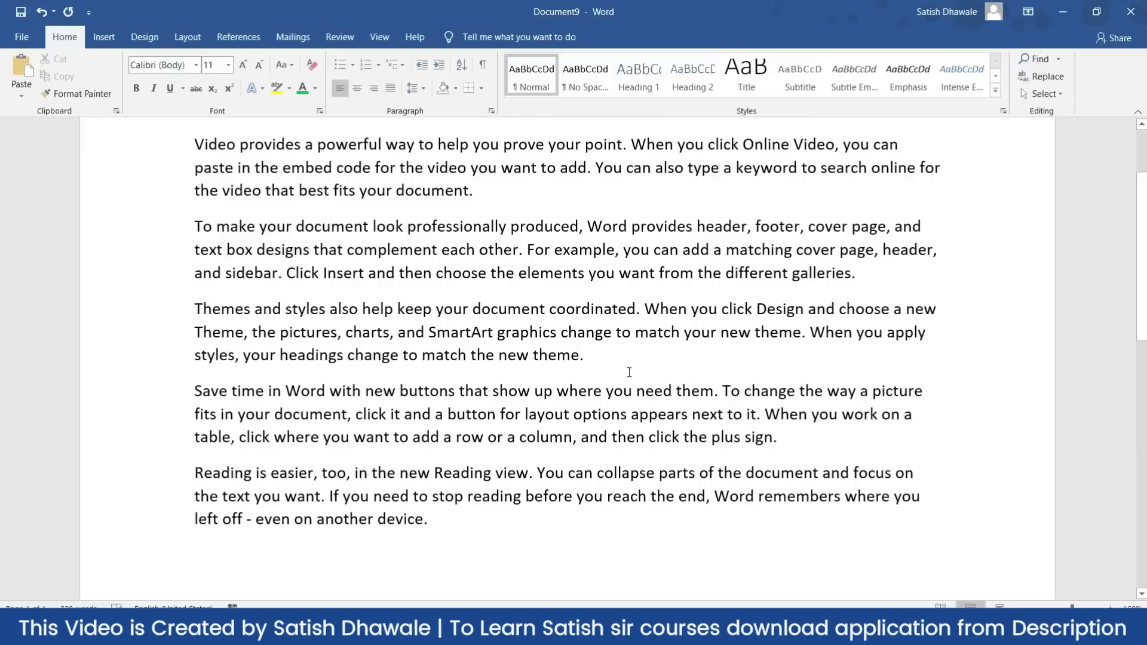
# Step: Hide the third paragraph, which starts with "Themes and styles", by applying the Hidden font effect
pyautogui.moveTo(616, 361); pyautogui.dragTo(197, 312)
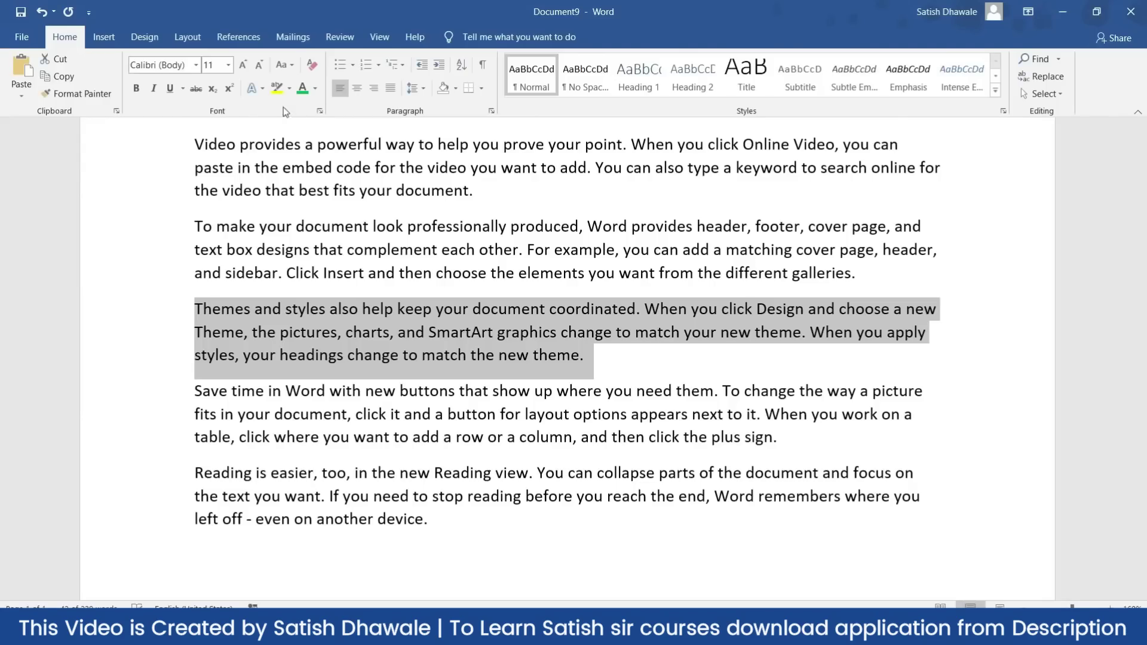
pyautogui.click(320, 111)
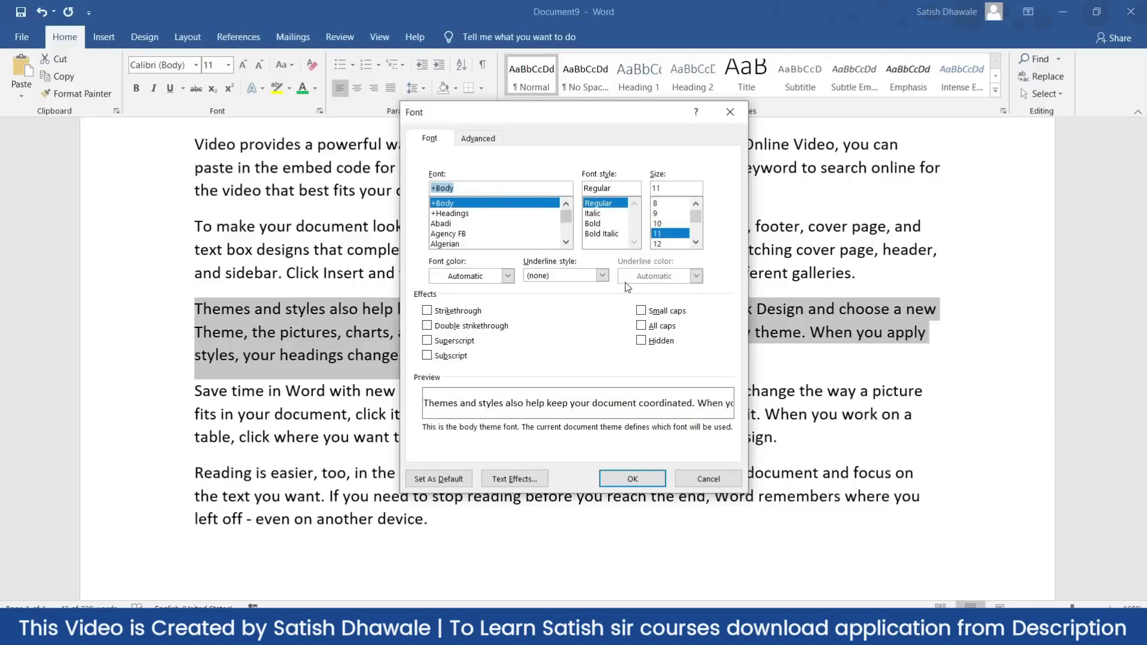
pyautogui.click(661, 345)
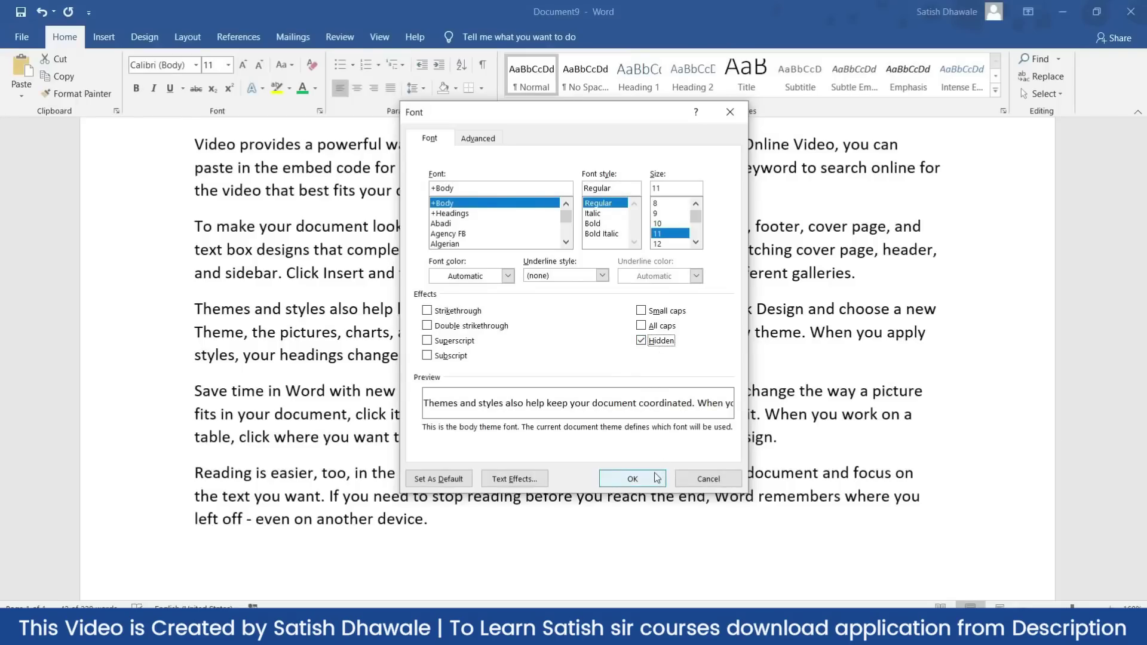
pyautogui.click(655, 476)
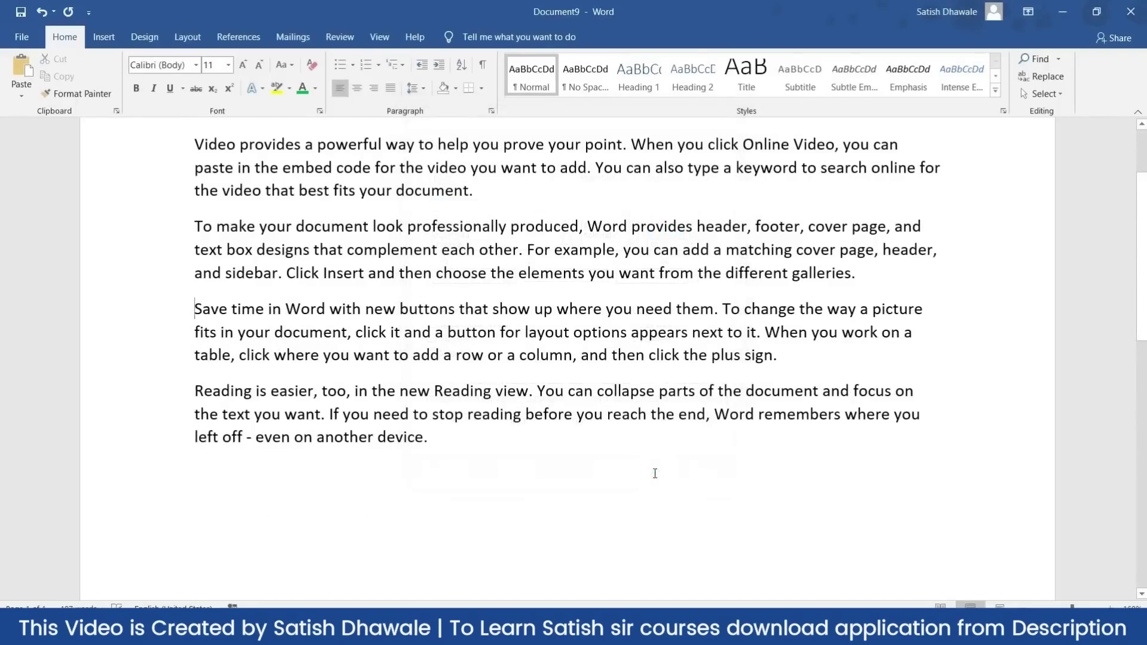
pyautogui.scroll(1, 651, 466)
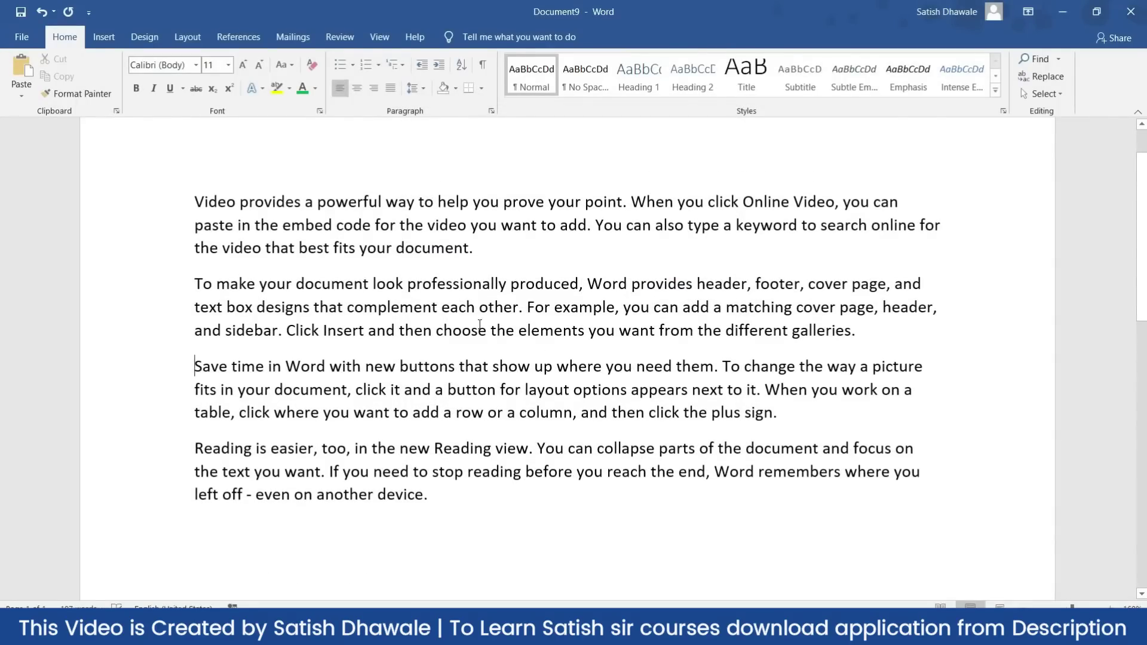
pyautogui.click(319, 112)
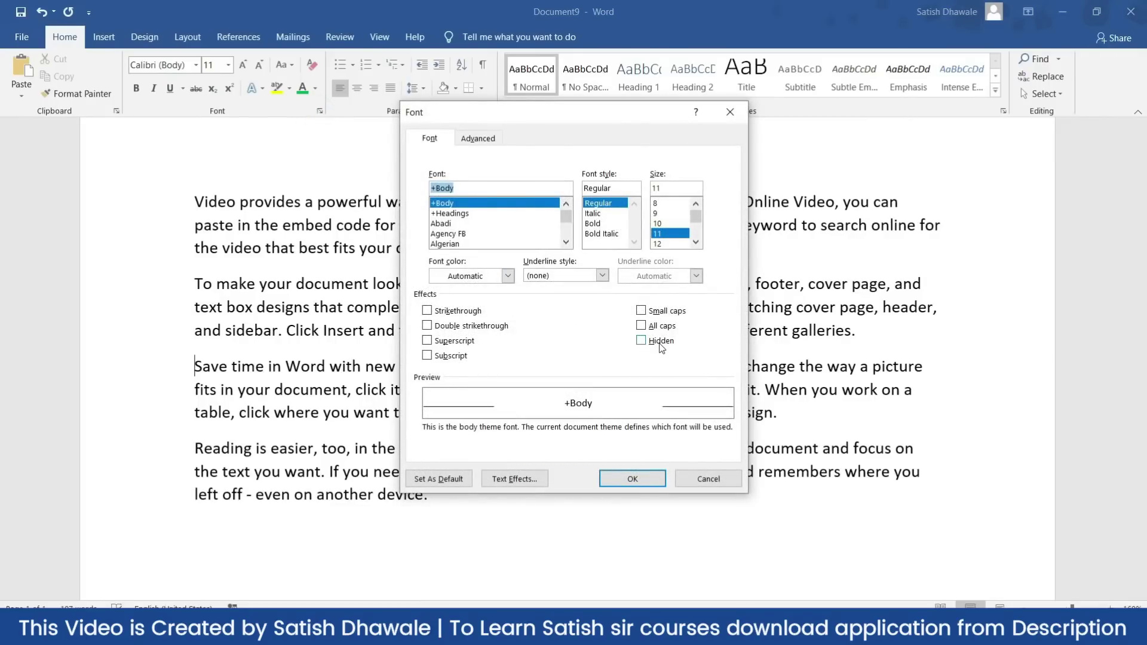
pyautogui.click(641, 341)
pyautogui.click(642, 340)
pyautogui.click(723, 479)
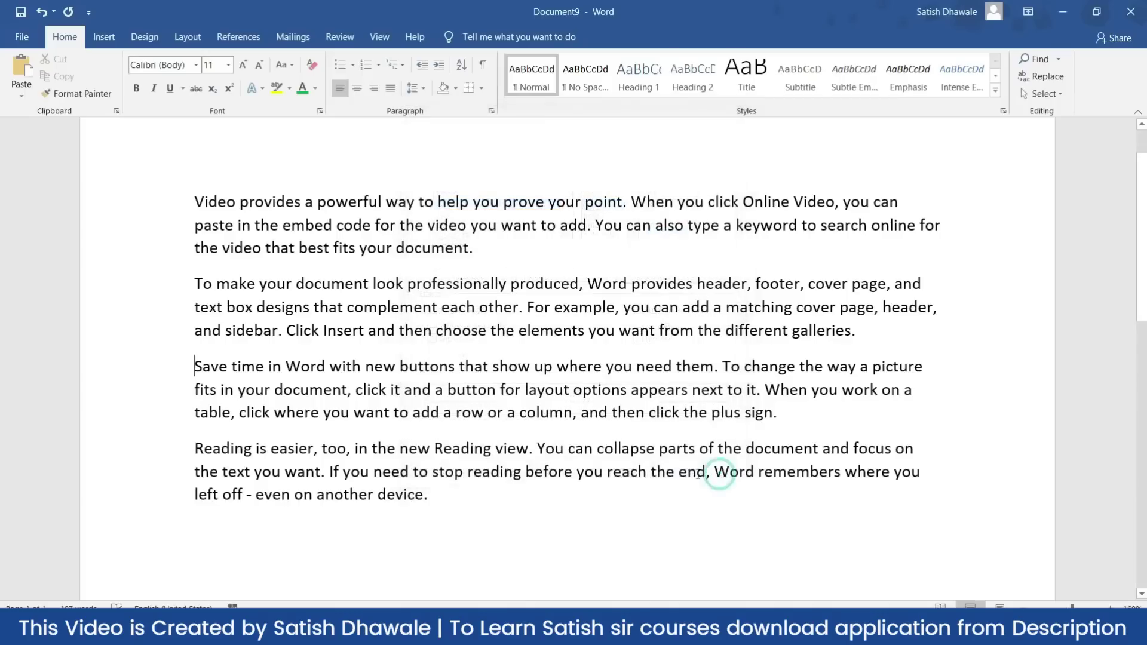
# Step: Select all the text and remove the Hidden font effect to bring back the paragraph about themes and styles
pyautogui.click(571, 526)
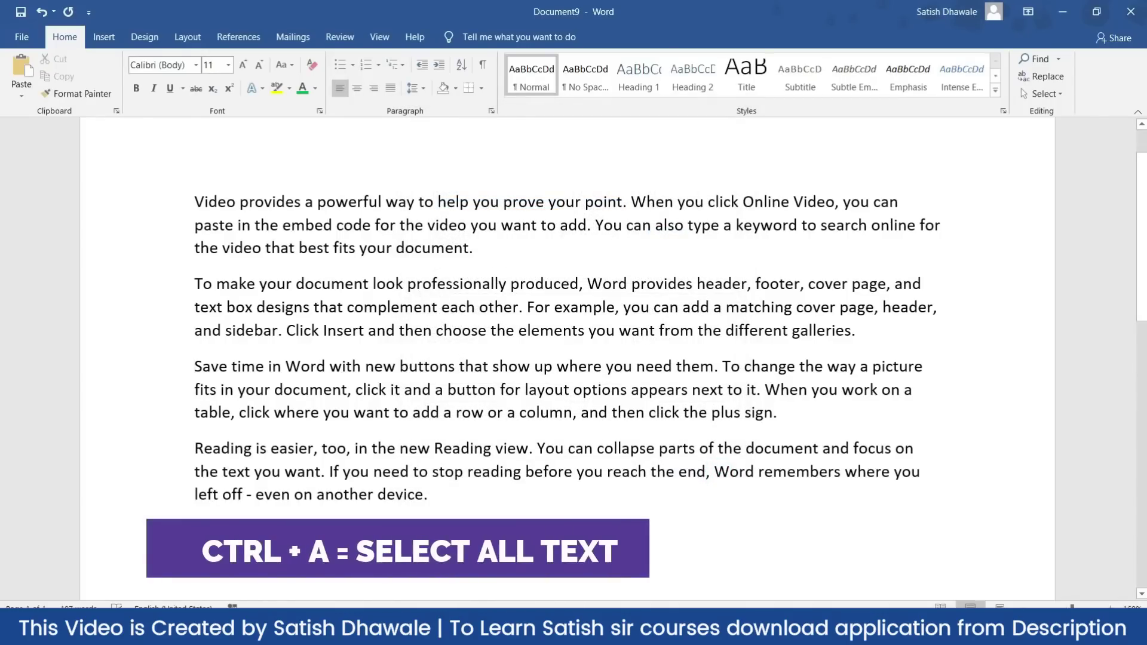
pyautogui.hotkey('ctrl', 'a')
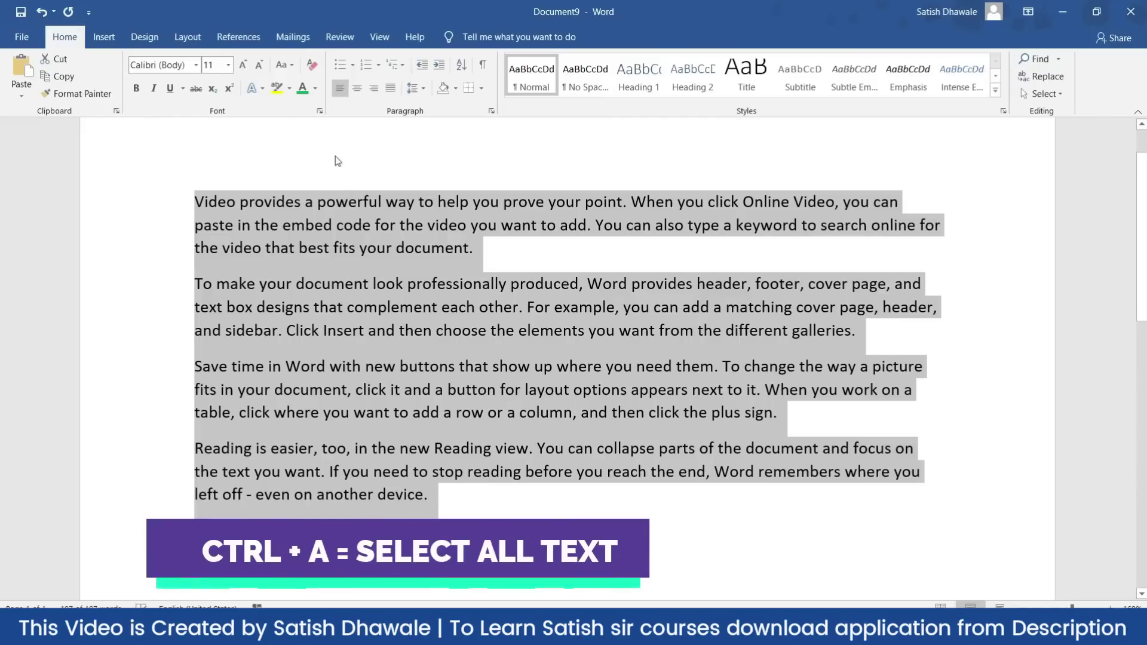
pyautogui.click(320, 112)
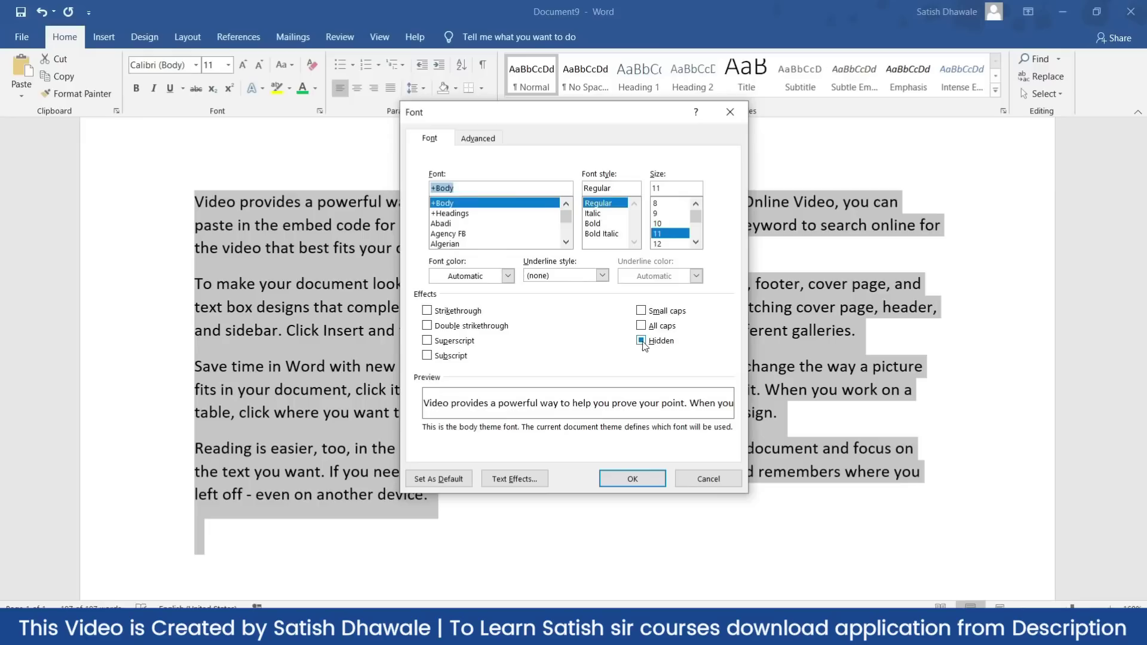
pyautogui.click(642, 341)
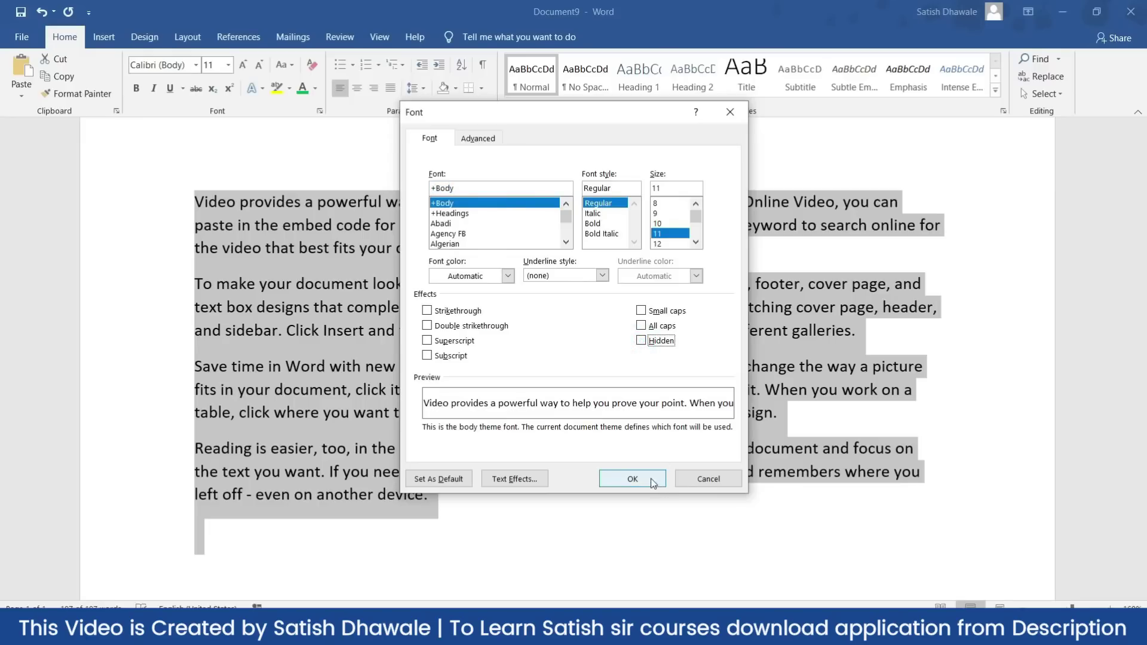
pyautogui.click(632, 479)
pyautogui.click(251, 366)
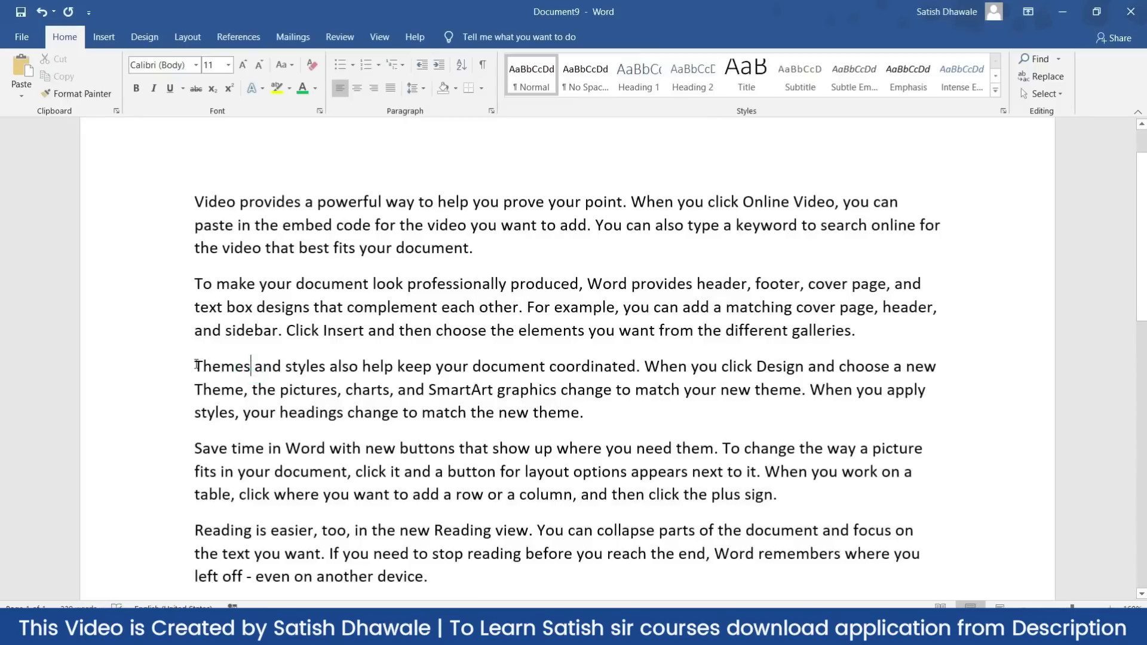
pyautogui.moveTo(197, 366); pyautogui.dragTo(646, 408)
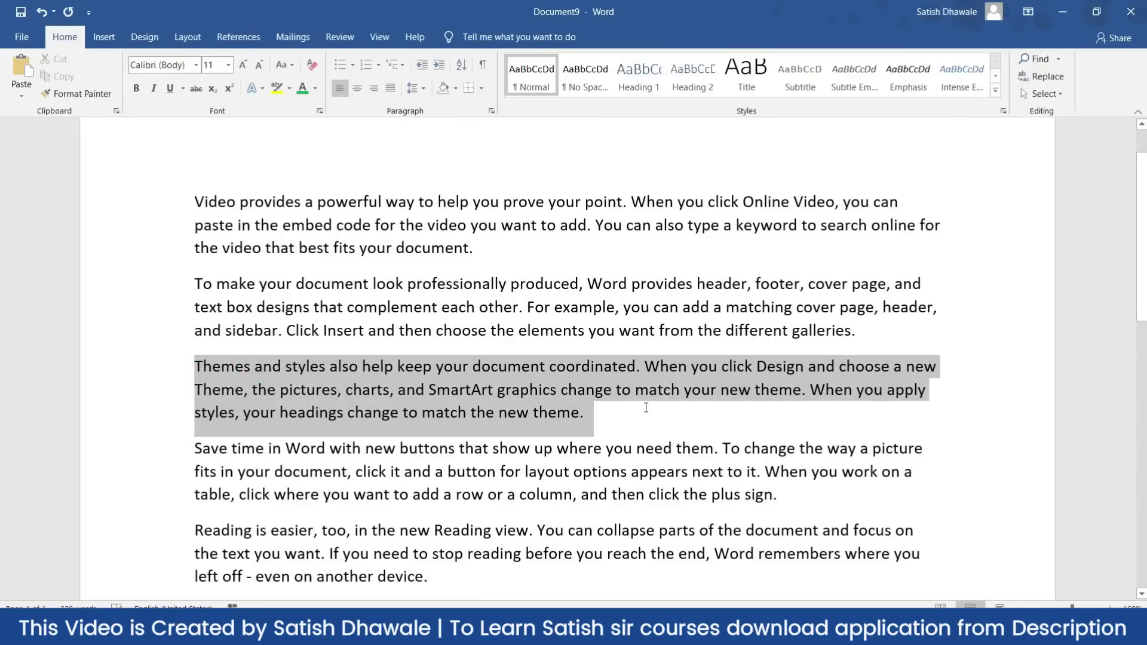
pyautogui.click(608, 441)
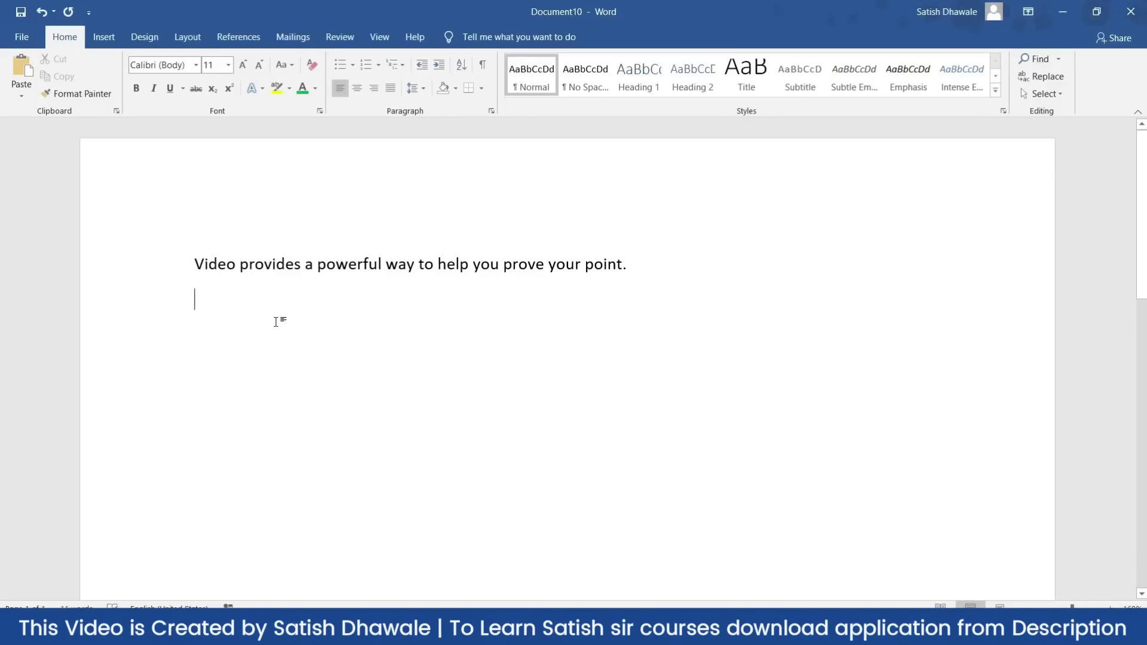
# Step: Copy the word "powerful" from the sentence and paste it on the empty line below
pyautogui.doubleClick(376, 264)
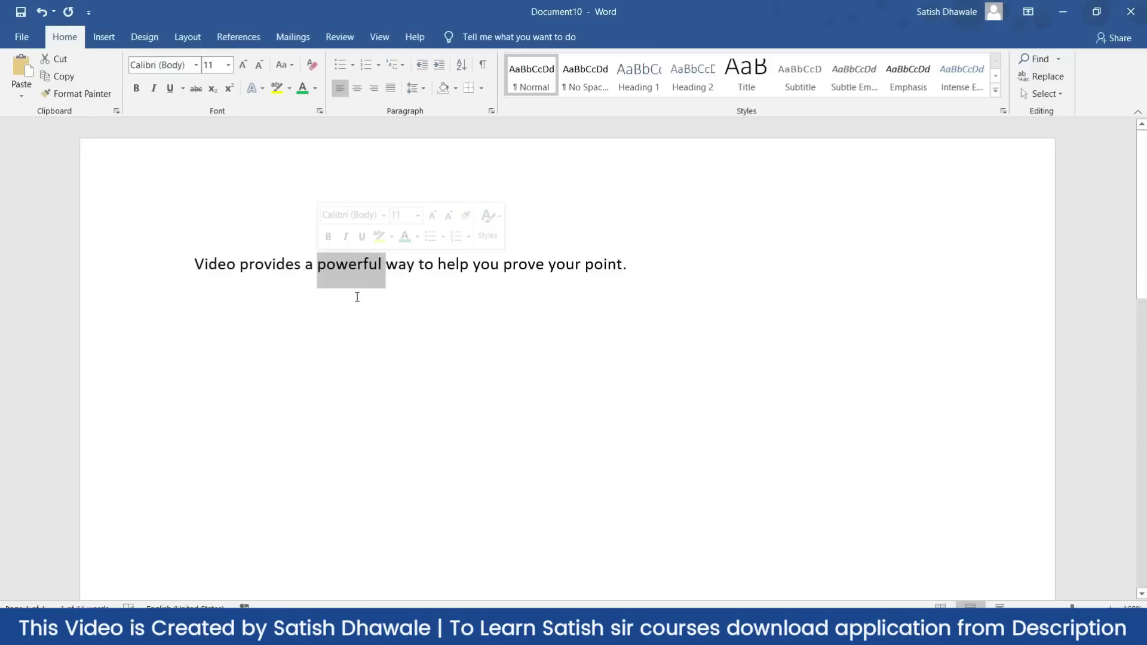
pyautogui.hotkey('ctrl', 'c')
pyautogui.click(228, 320)
pyautogui.hotkey('ctrl', 'v')
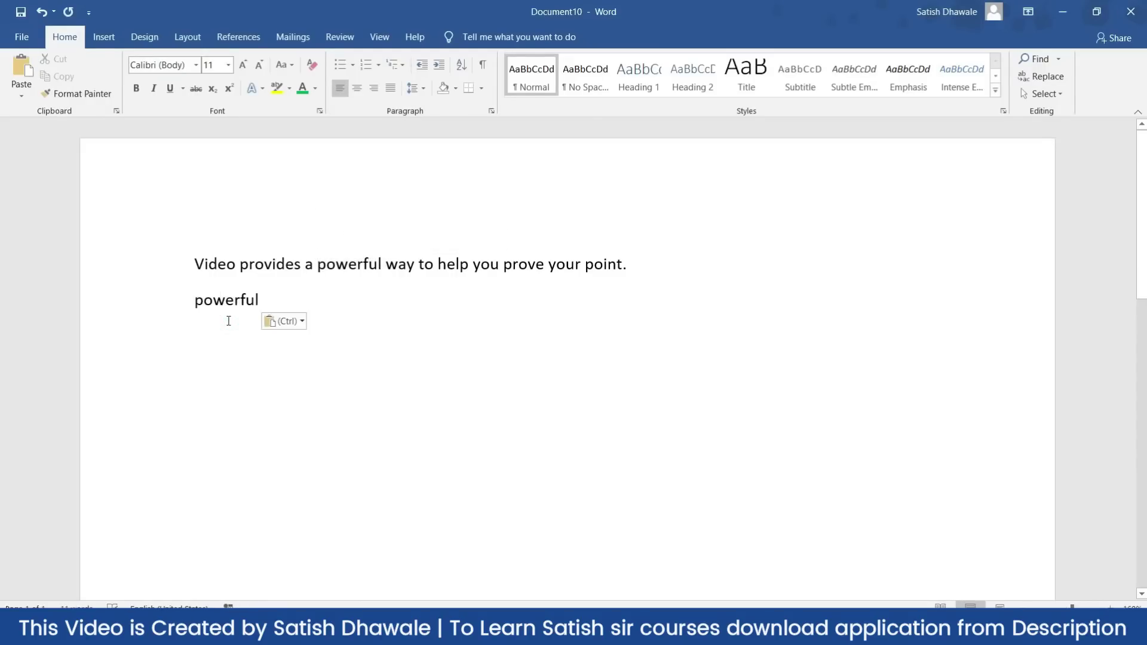
# Step: Copy the word "prove" from the sentence, paste it on a new line under "powerful", and start another line
pyautogui.click(500, 263)
pyautogui.moveTo(500, 263); pyautogui.dragTo(529, 268)
pyautogui.doubleClick(528, 267)
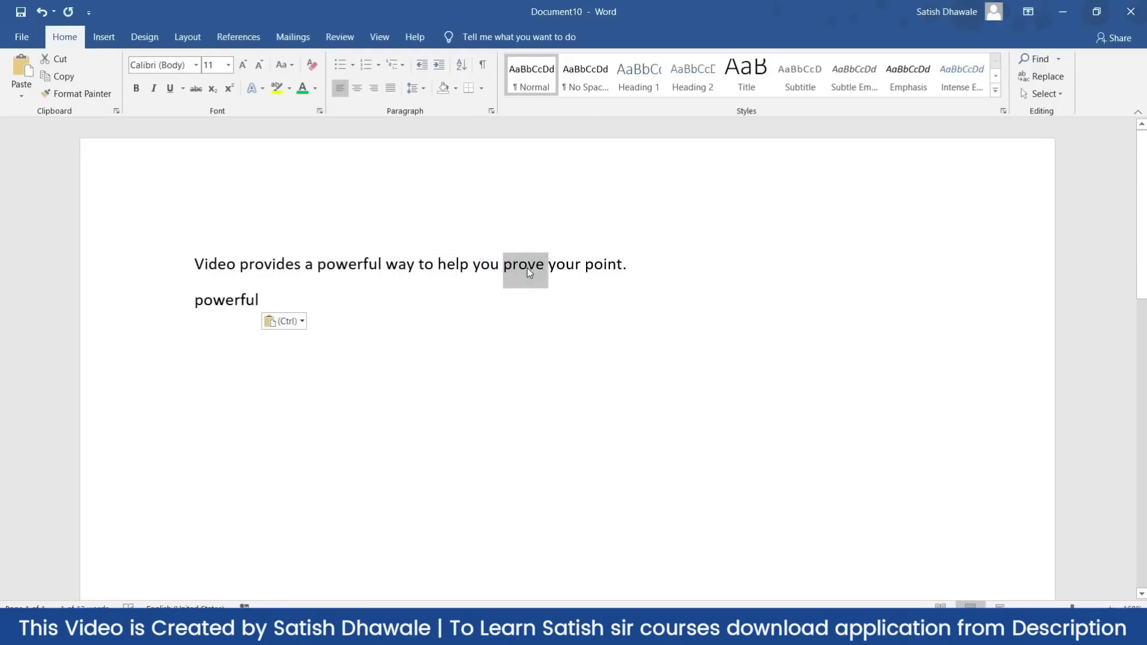
pyautogui.hotkey('ctrl', 'c')
pyautogui.click(366, 304)
pyautogui.press('Return')
pyautogui.hotkey('ctrl', 'v')
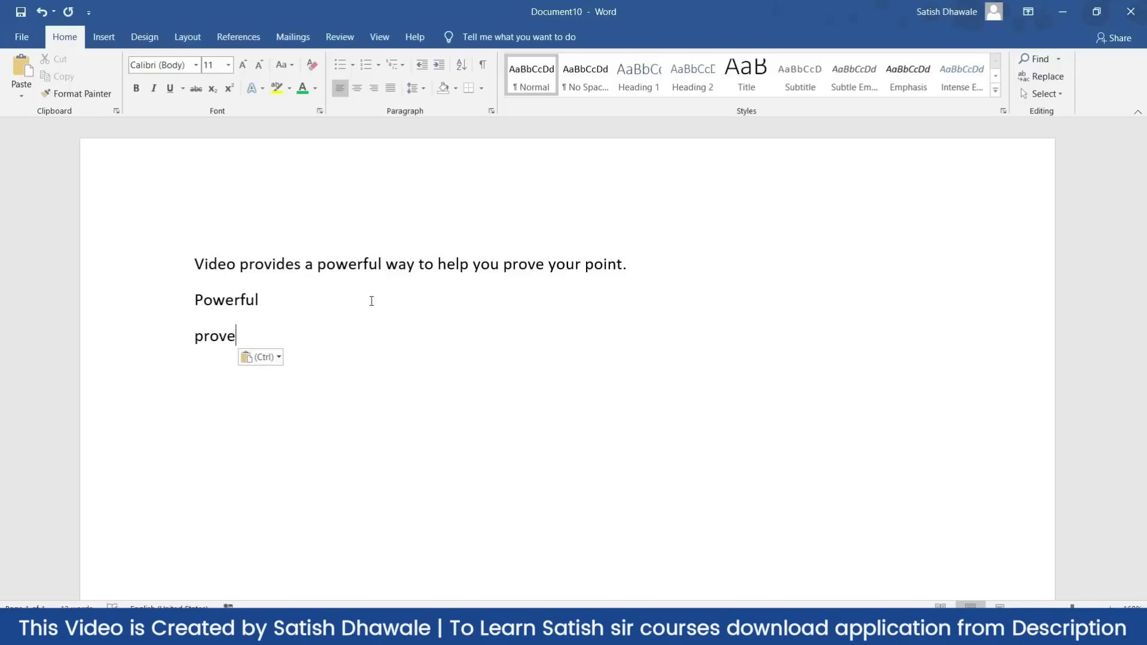
pyautogui.press('Return')
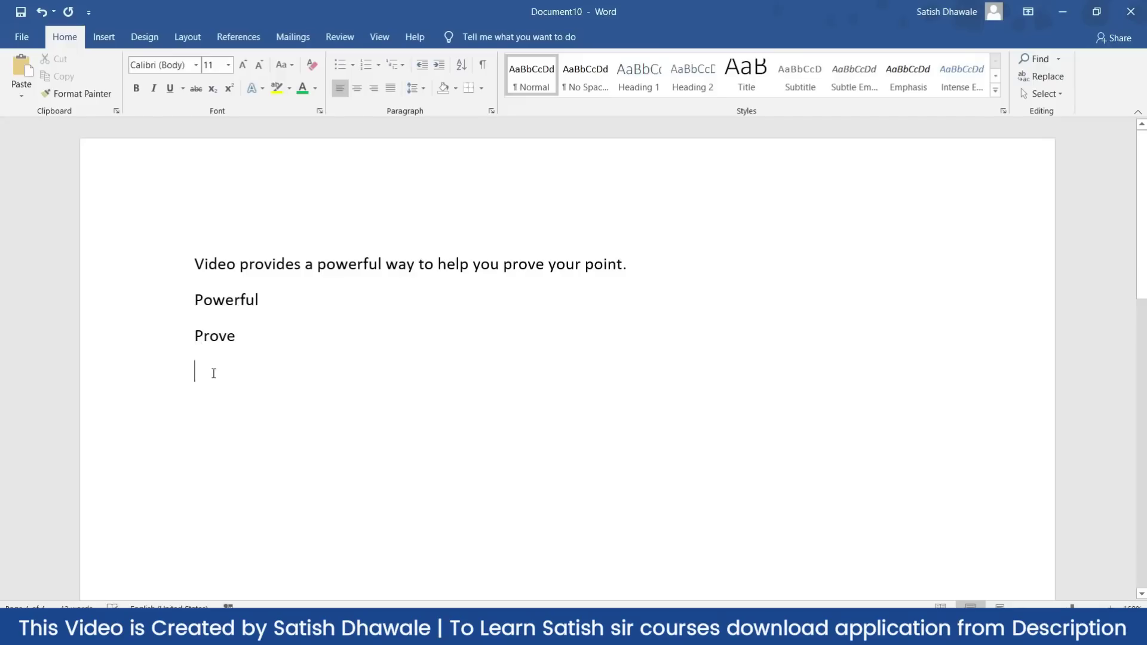
# Step: Show the Office Clipboard and copy the word "Powerful" from the second line into it
pyautogui.moveTo(209, 297)
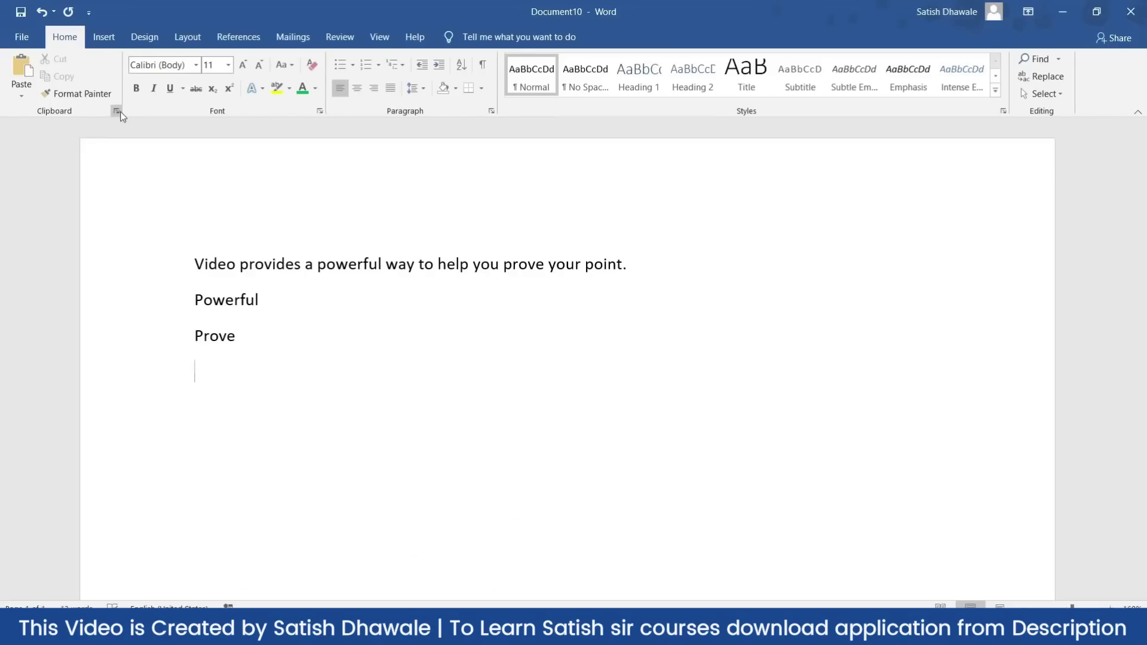
pyautogui.click(122, 116)
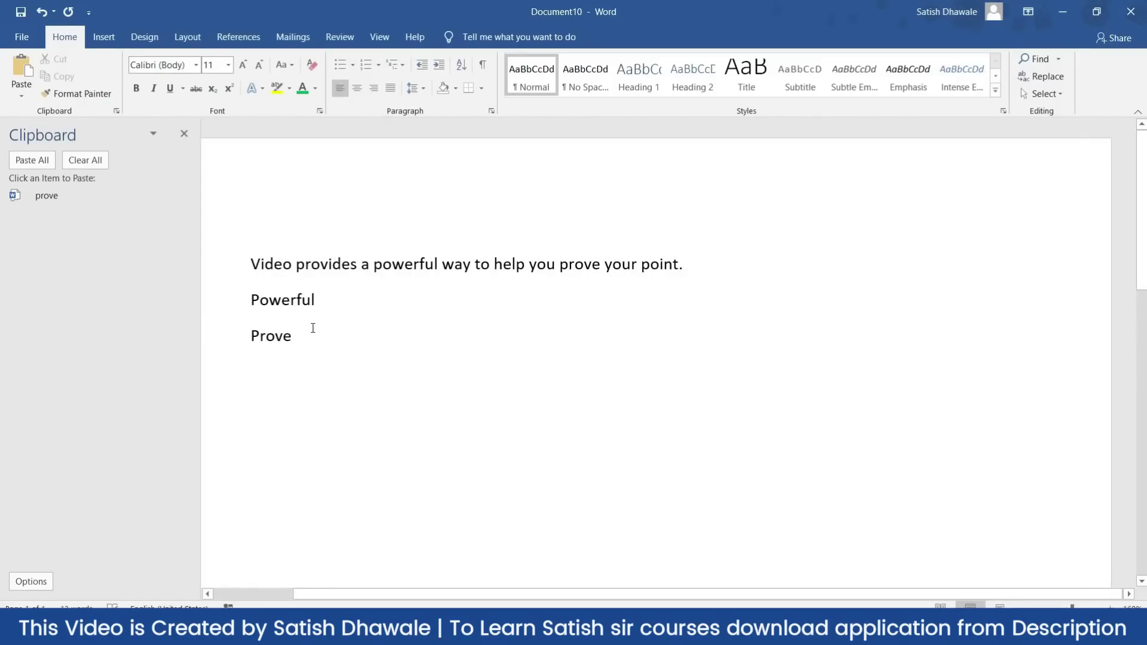
pyautogui.tripleClick(309, 303)
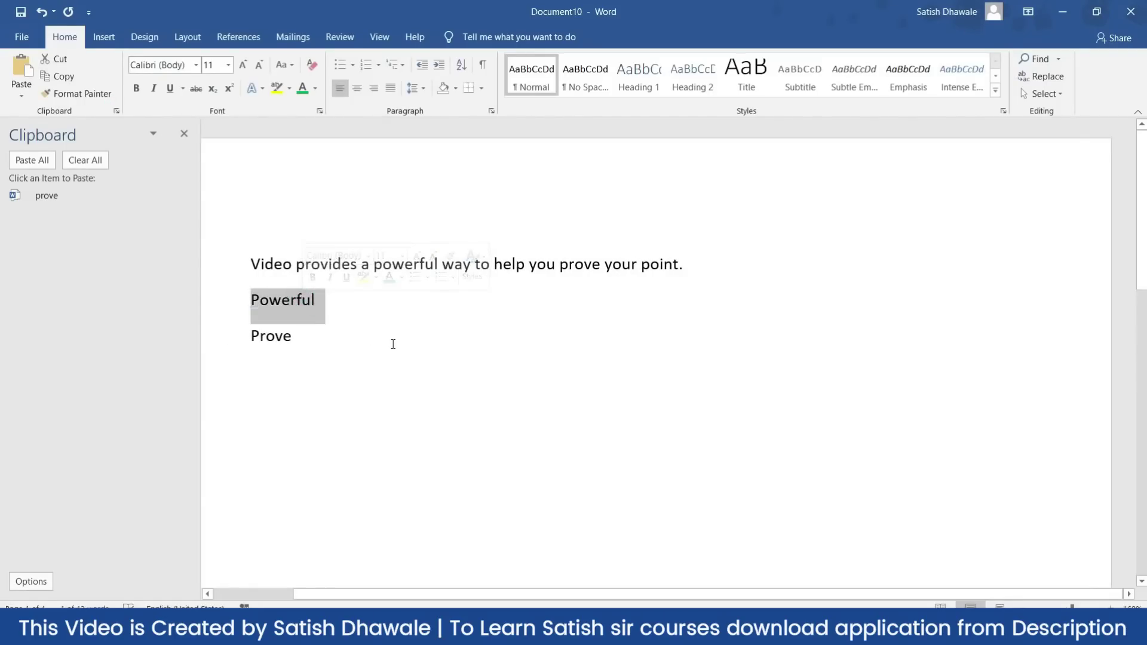
pyautogui.hotkey('ctrl', 'c')
pyautogui.click(367, 346)
pyautogui.press('Return')
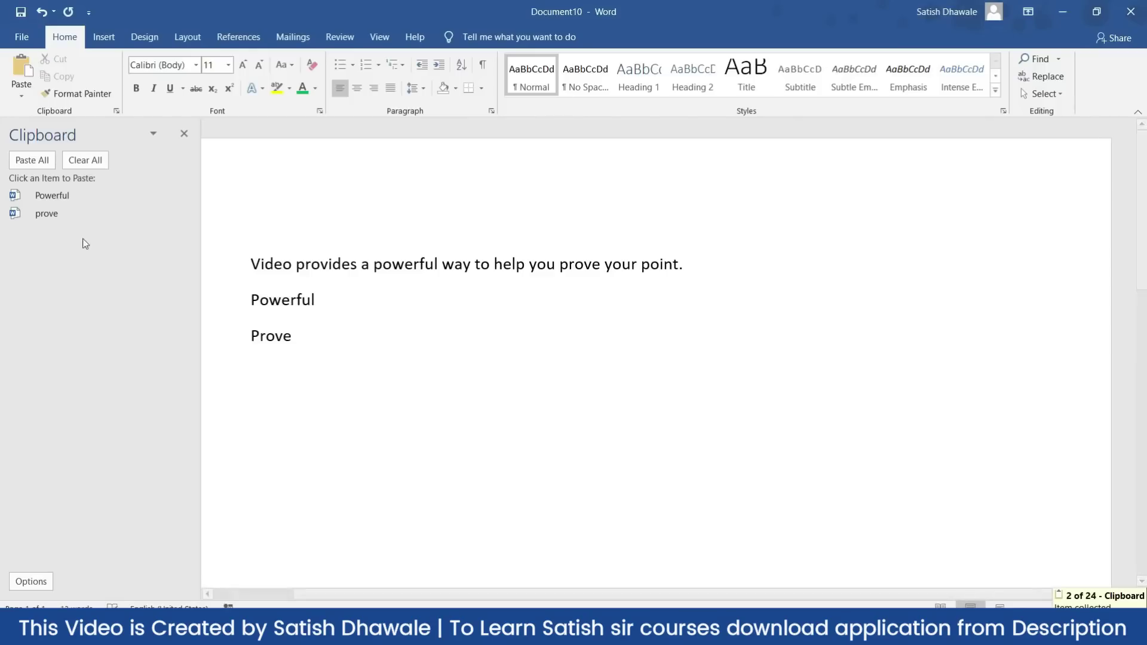
# Step: Collect the words "provides" and "point" from the first sentence on the clipboard, and return to the document's end
pyautogui.doubleClick(307, 266)
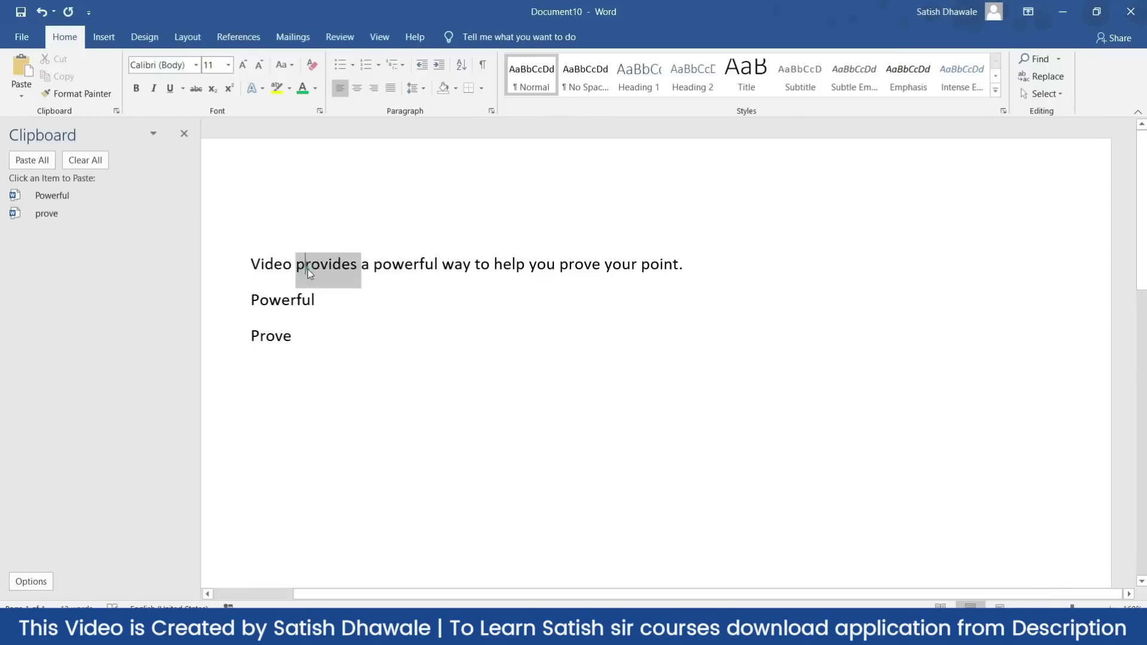
pyautogui.hotkey('ctrl', 'c')
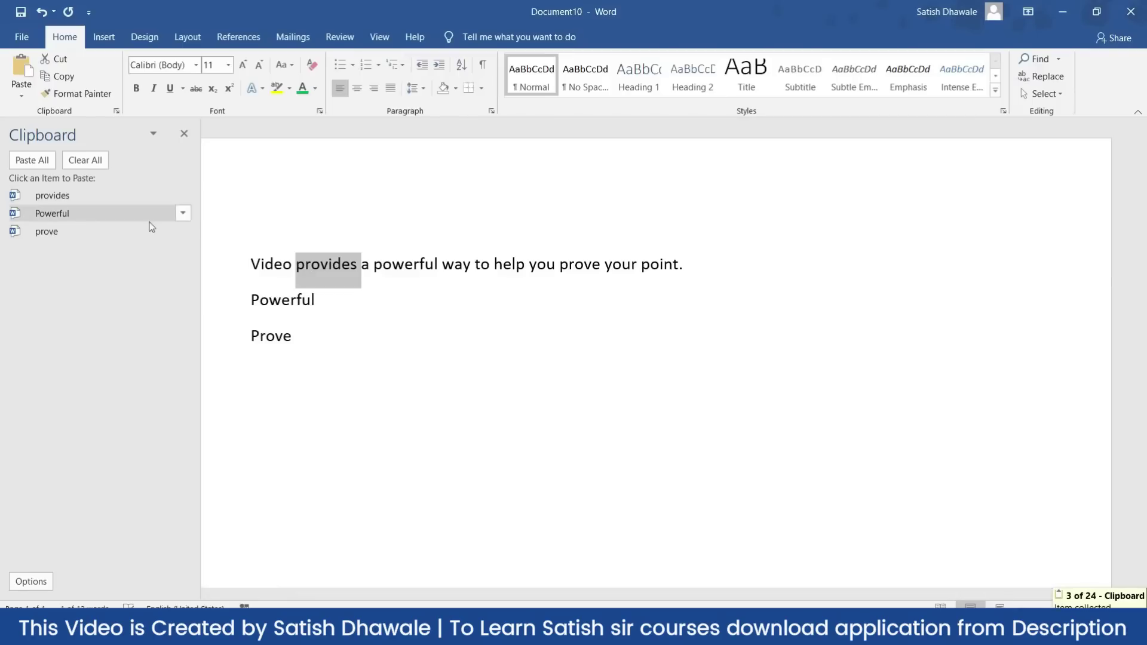
pyautogui.doubleClick(645, 267)
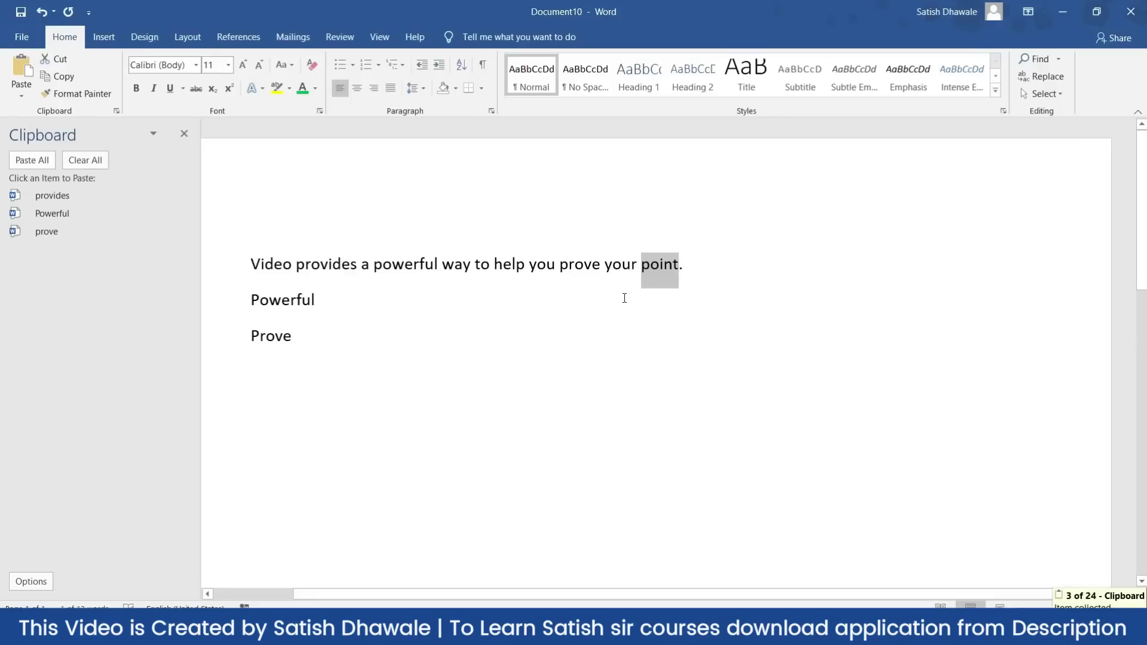
pyautogui.hotkey('ctrl', 'c')
pyautogui.hotkey('ctrl', 'End')
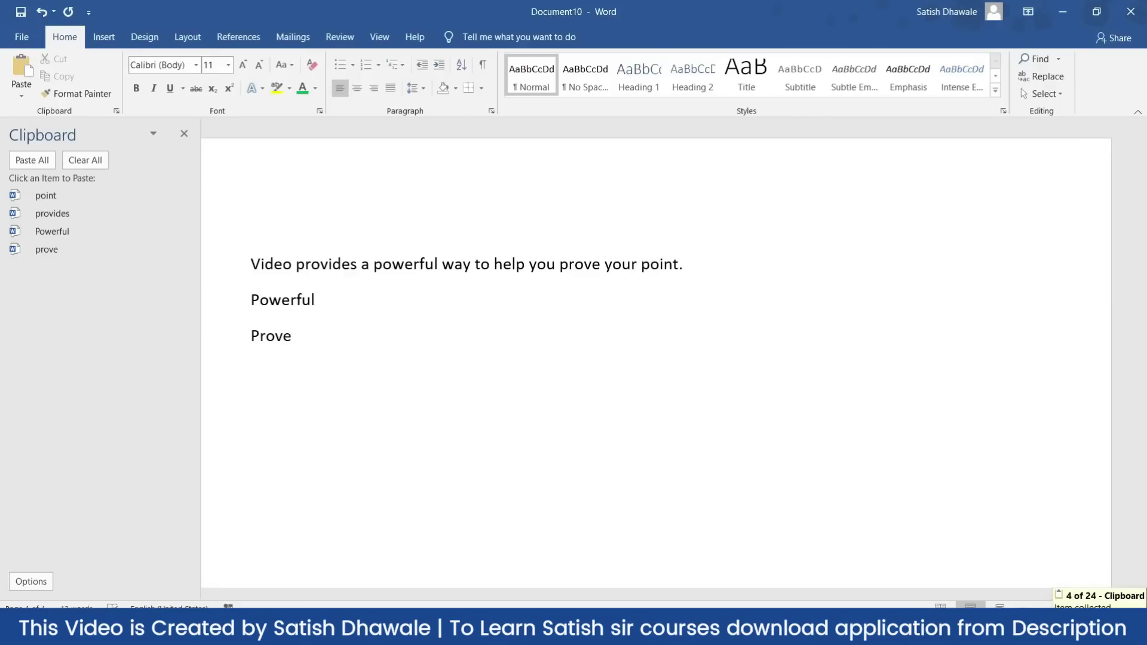
# Step: Paste the collected clipboard items at the document's end: Powerful, provides, point, provides, Powerful, prove, Powerful, provides, point
pyautogui.click(54, 231)
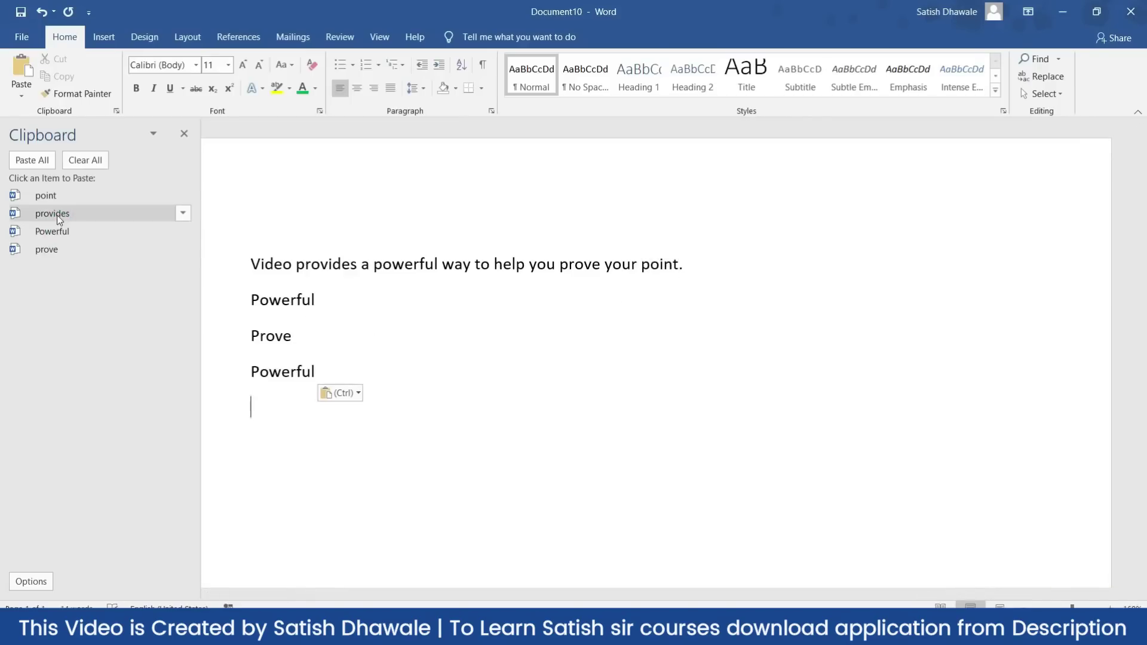
pyautogui.click(57, 215)
pyautogui.click(52, 197)
pyautogui.click(53, 218)
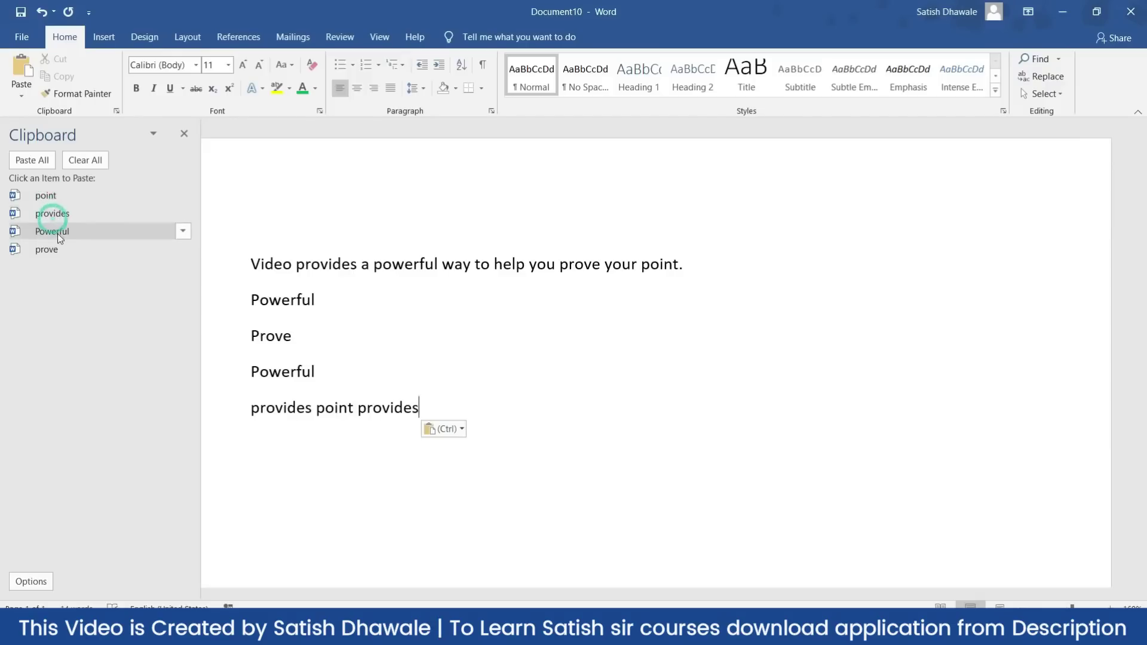
pyautogui.click(58, 234)
pyautogui.click(56, 251)
pyautogui.click(64, 230)
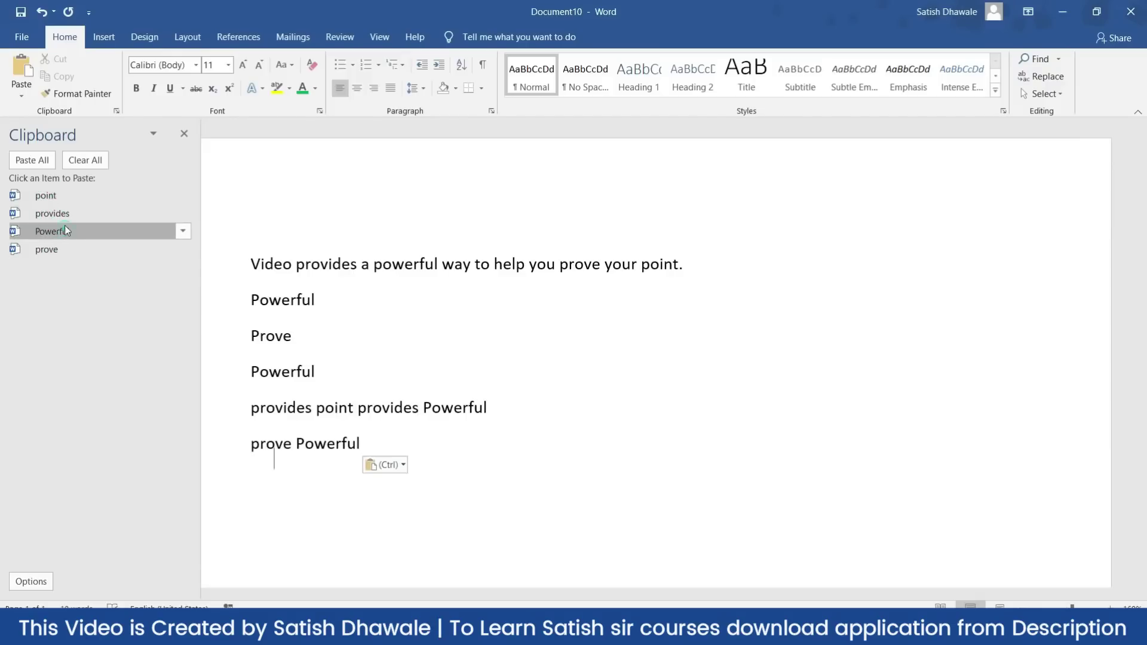
pyautogui.click(63, 213)
pyautogui.click(55, 196)
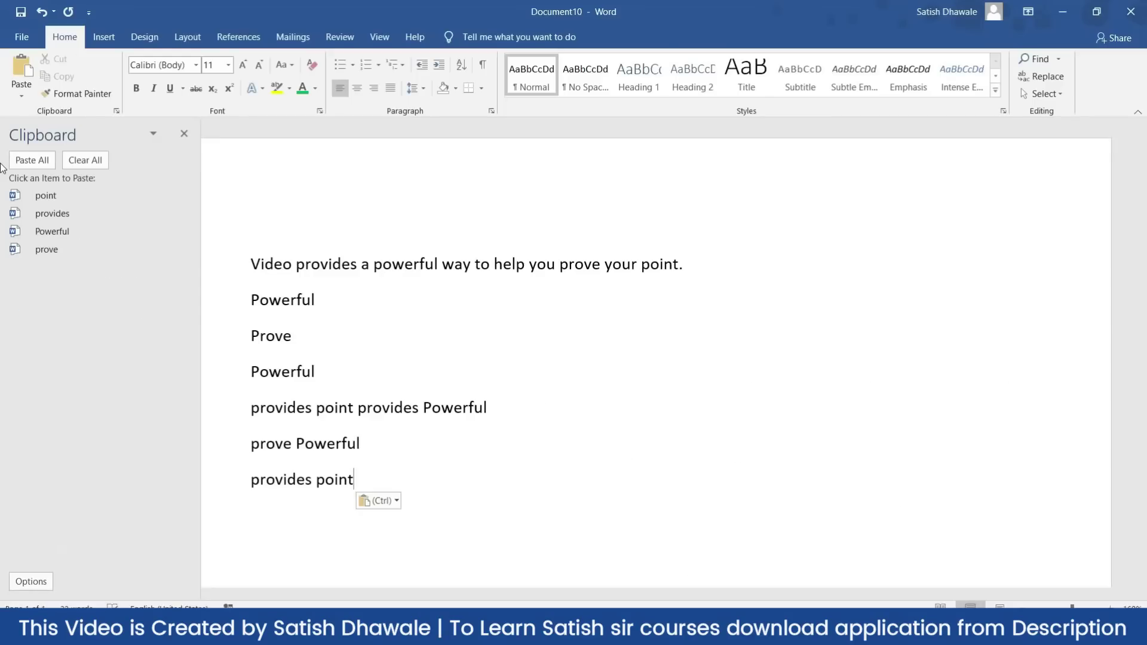
# Step: Clear all collected clipboard items, and copy "powerful" and "help" from the first sentence as new ones
pyautogui.click(79, 158)
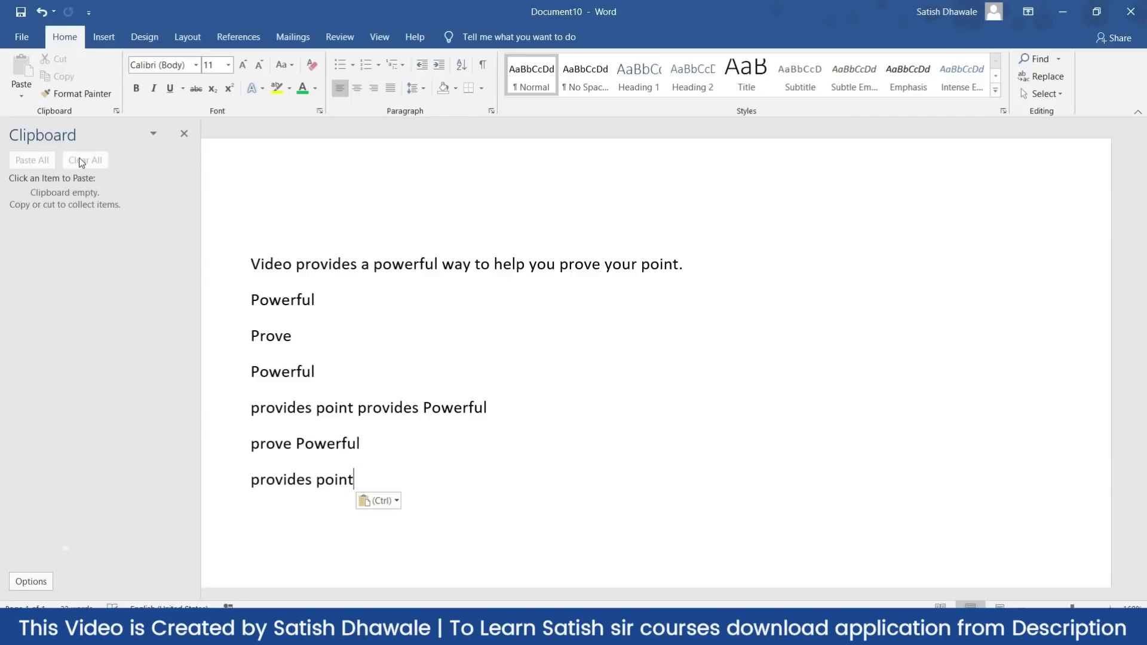
pyautogui.doubleClick(400, 270)
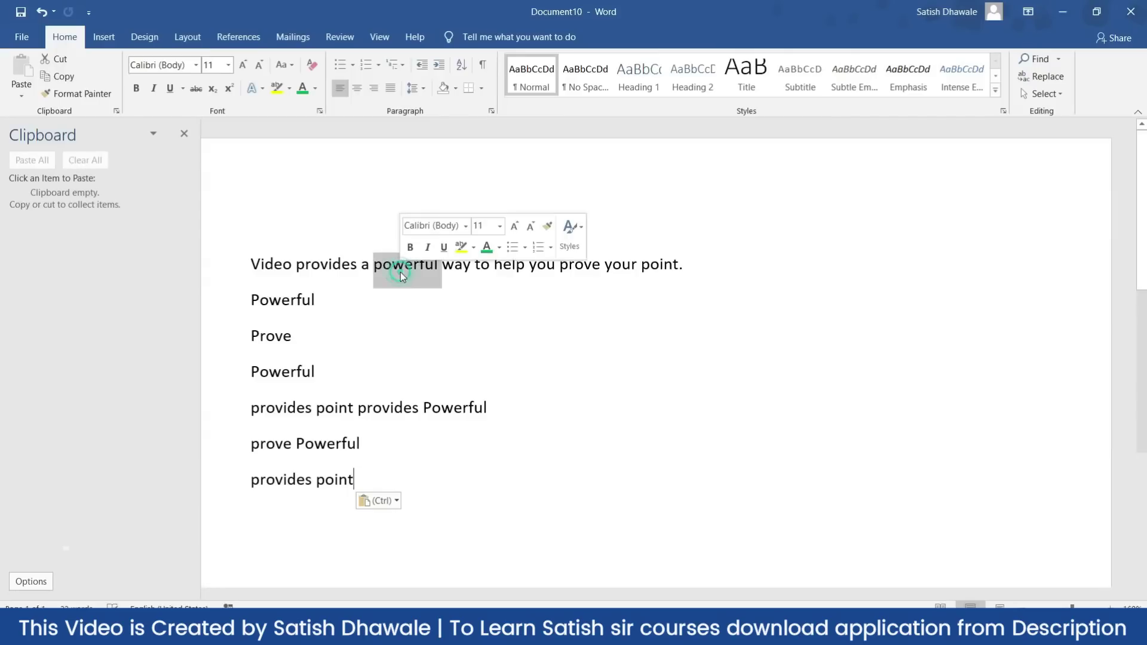
pyautogui.click(60, 76)
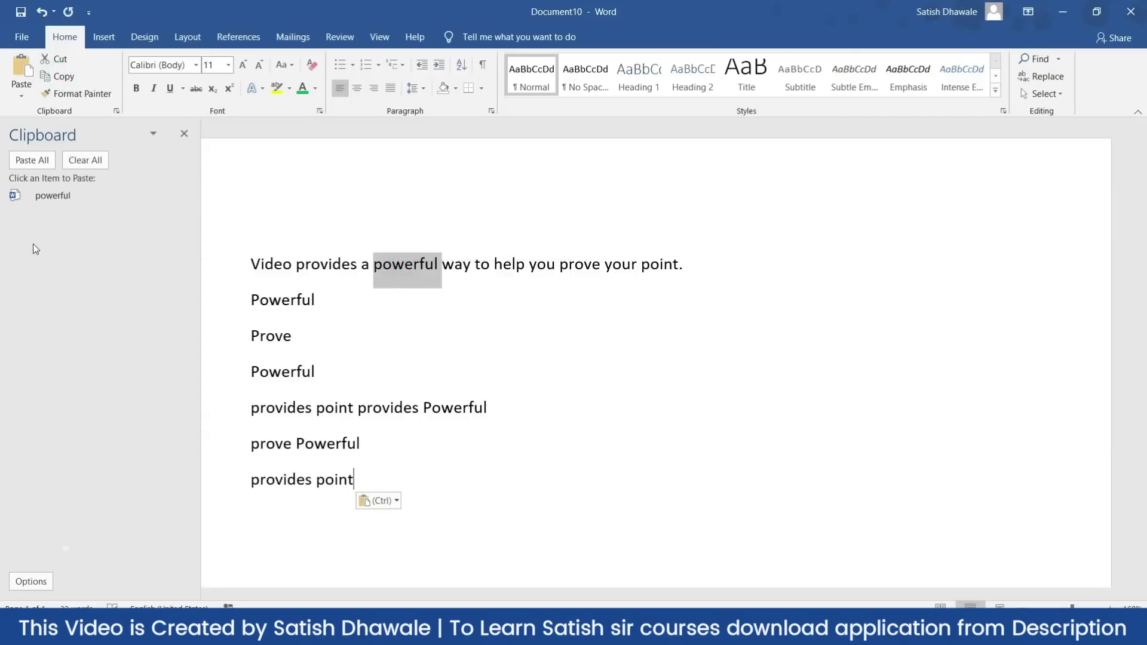
pyautogui.doubleClick(504, 266)
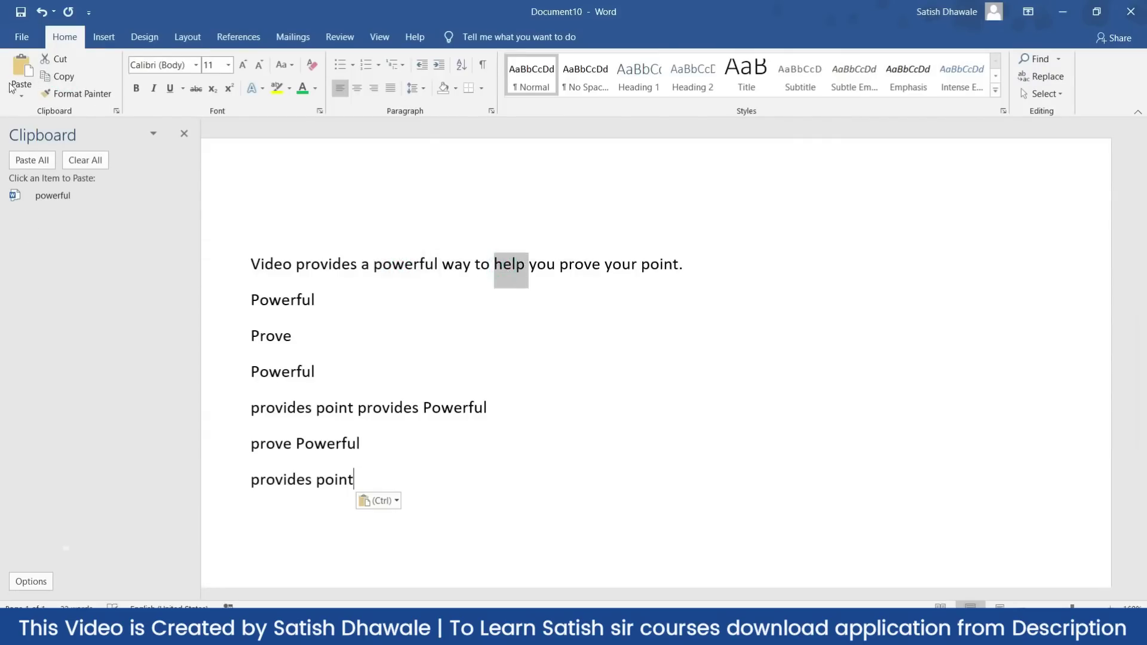
pyautogui.click(61, 77)
pyautogui.click(441, 372)
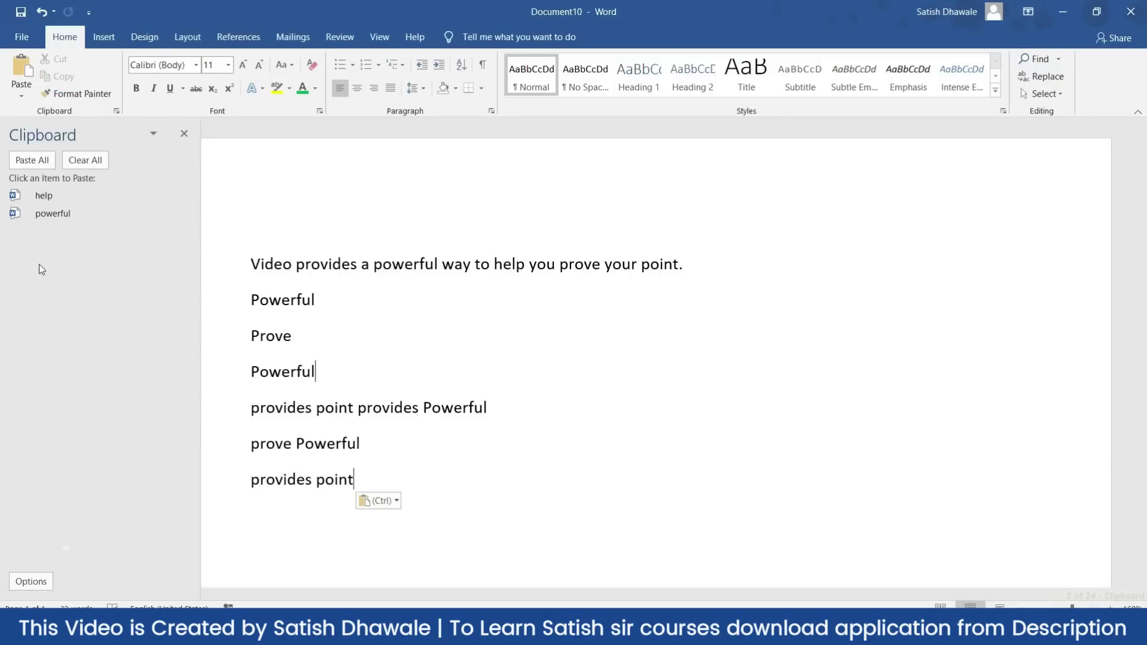